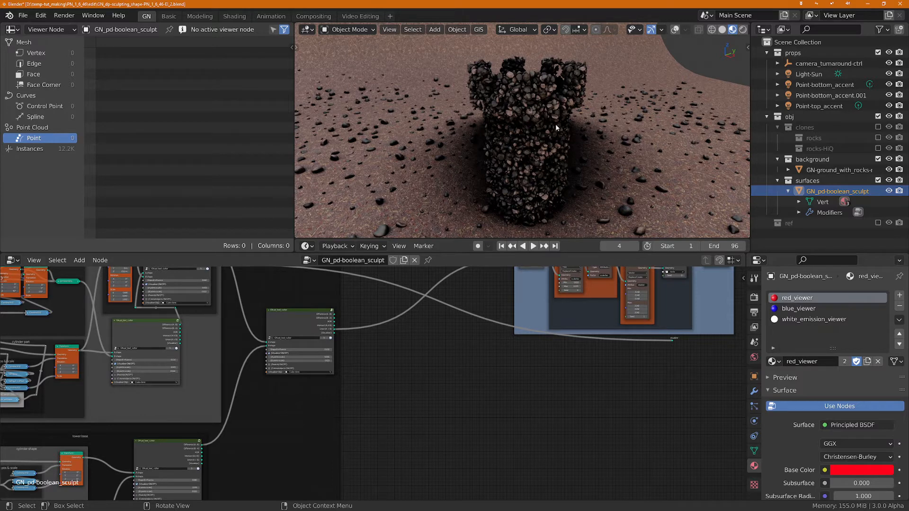
Step: Examine the start of the node tree, including the START POINT Grid and the basic shapes frame
{"action": "scroll", "coordinate": [192, 334], "scroll_direction": "down", "scroll_amount": 5}
{"action": "middle_click_drag", "start_coordinate": [155, 342], "coordinate": [440, 344]}
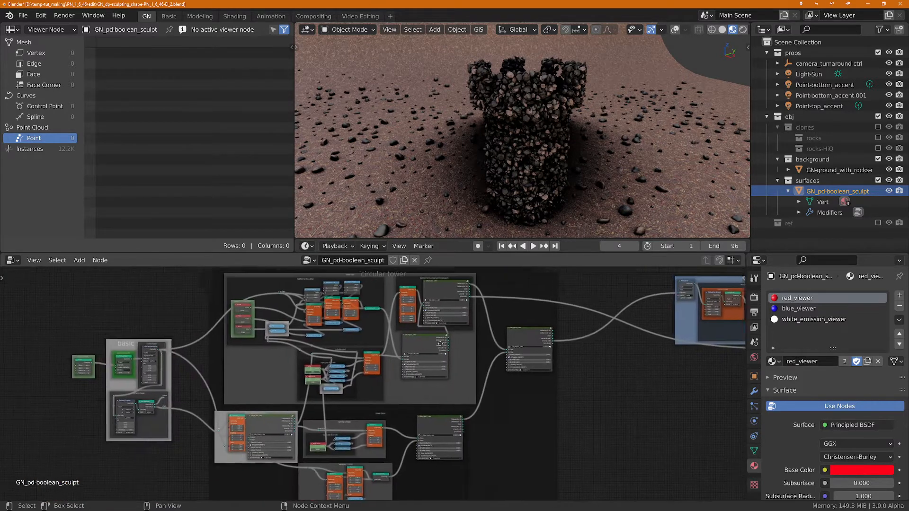
{"action": "scroll", "coordinate": [440, 344], "scroll_direction": "up", "scroll_amount": 6}
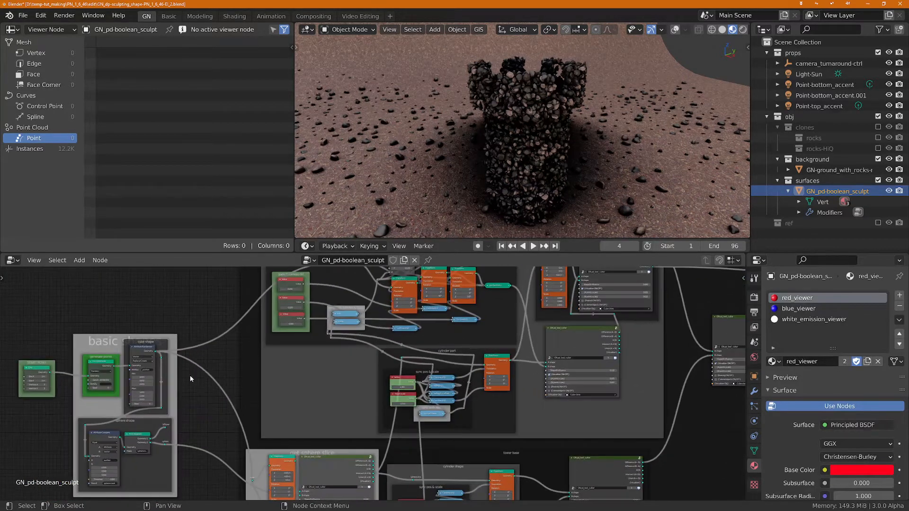
{"action": "middle_click_drag", "start_coordinate": [206, 382], "coordinate": [329, 369]}
{"action": "scroll", "coordinate": [335, 367], "scroll_direction": "up", "scroll_amount": 1}
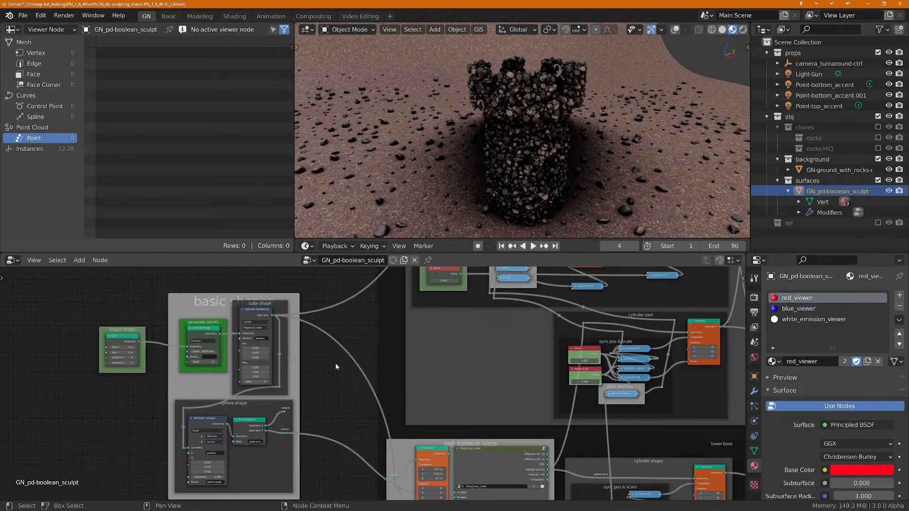
{"action": "scroll", "coordinate": [316, 348], "scroll_direction": "up", "scroll_amount": 1}
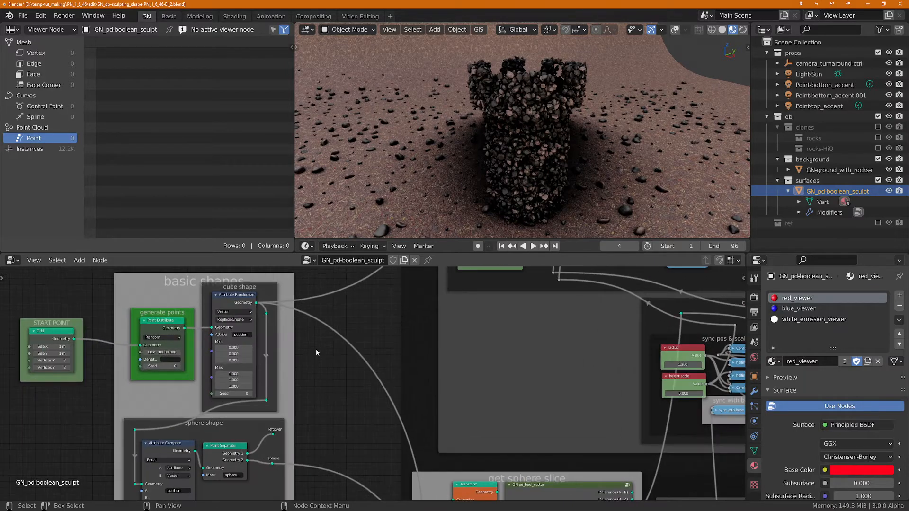
{"action": "middle_click_drag", "start_coordinate": [317, 349], "coordinate": [427, 341]}
{"action": "scroll", "coordinate": [124, 329], "scroll_direction": "up", "scroll_amount": 2}
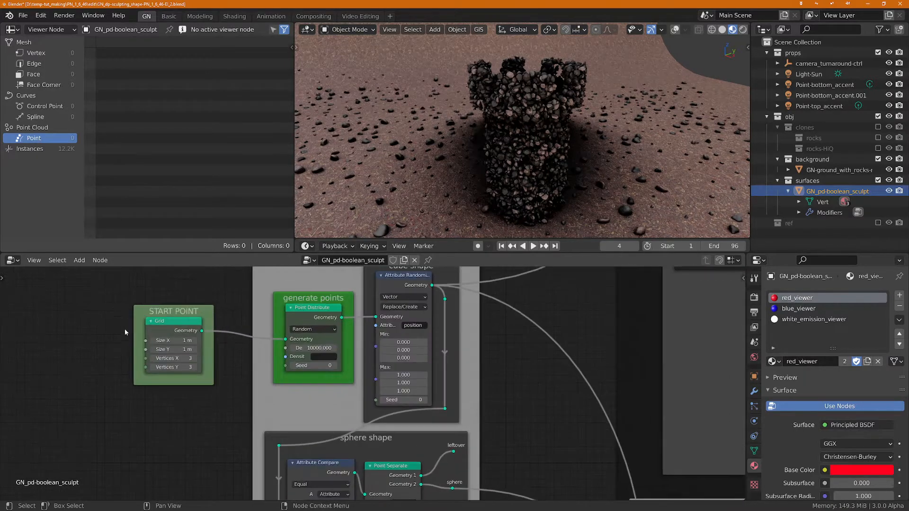
Step: Connect the START POINT Grid's Geometry output to the Point Distribute node's Geometry input
{"action": "left_click_drag", "start_coordinate": [192, 306], "coordinate": [149, 322]}
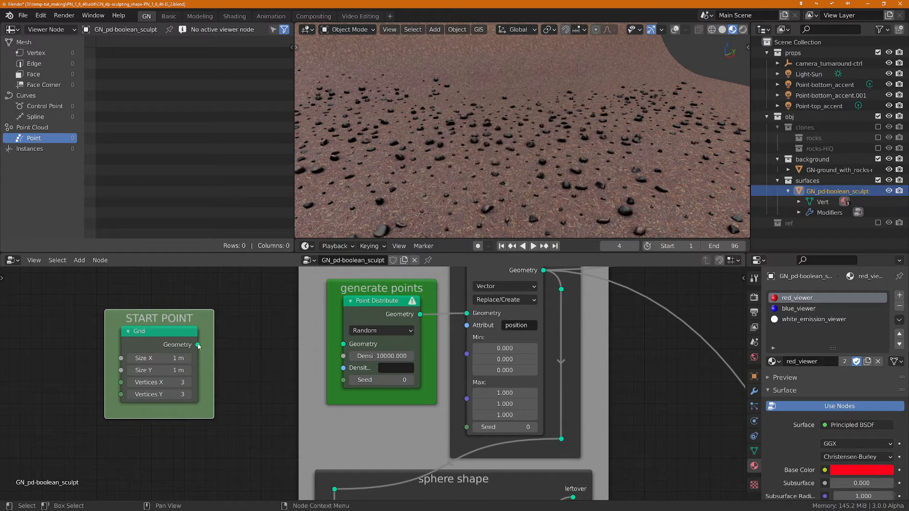
{"action": "left_click_drag", "start_coordinate": [198, 345], "coordinate": [343, 344]}
{"action": "scroll", "coordinate": [293, 347], "scroll_direction": "down", "scroll_amount": 1}
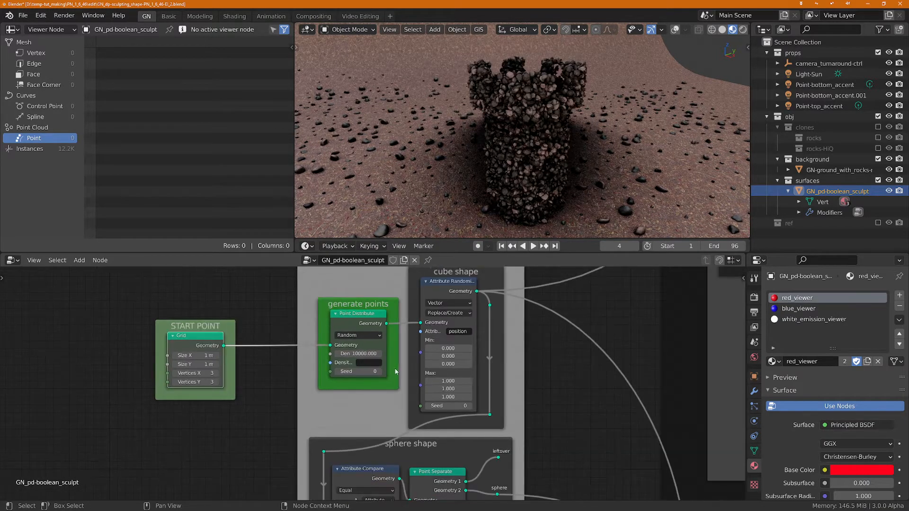
Step: Examine the node tree from the basic shapes through the circular tower and tower base frames to the final GN-pd_bool_cutter
{"action": "middle_click_drag", "start_coordinate": [558, 362], "coordinate": [275, 414]}
{"action": "scroll", "coordinate": [454, 377], "scroll_direction": "down", "scroll_amount": 3}
{"action": "scroll", "coordinate": [371, 345], "scroll_direction": "down", "scroll_amount": 2}
{"action": "scroll", "coordinate": [407, 369], "scroll_direction": "up", "scroll_amount": 3}
{"action": "scroll", "coordinate": [313, 394], "scroll_direction": "down", "scroll_amount": 5}
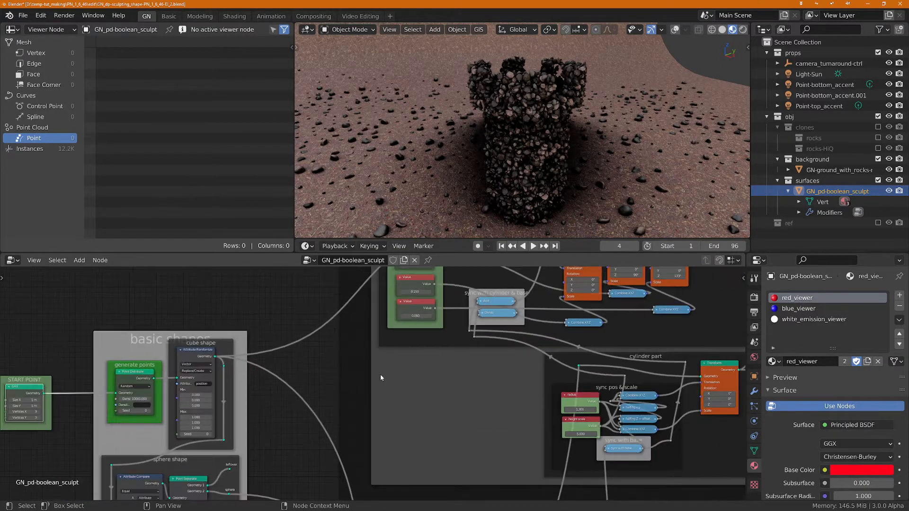
{"action": "middle_click_drag", "start_coordinate": [486, 374], "coordinate": [176, 403]}
{"action": "scroll", "coordinate": [339, 410], "scroll_direction": "down", "scroll_amount": 1}
{"action": "middle_click_drag", "start_coordinate": [495, 440], "coordinate": [346, 397]}
{"action": "scroll", "coordinate": [352, 408], "scroll_direction": "down", "scroll_amount": 2}
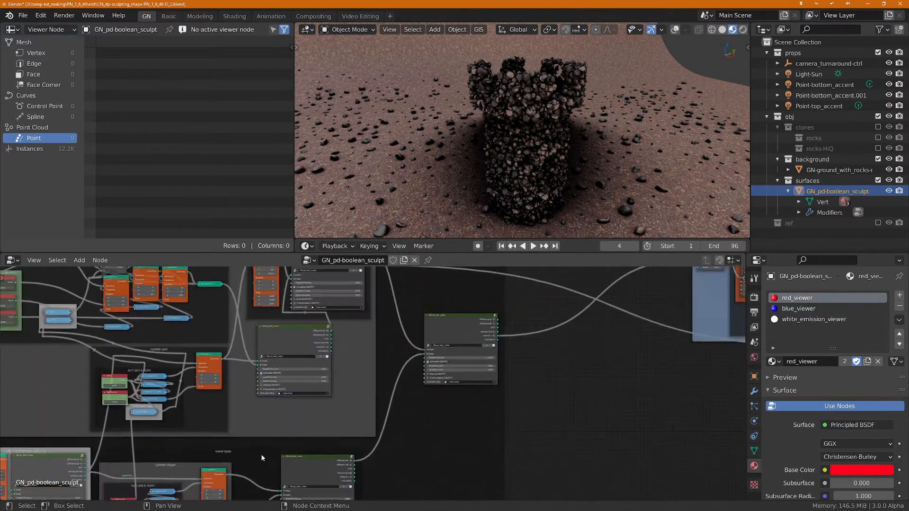
{"action": "middle_click_drag", "start_coordinate": [262, 458], "coordinate": [484, 363]}
{"action": "scroll", "coordinate": [530, 437], "scroll_direction": "up", "scroll_amount": 2}
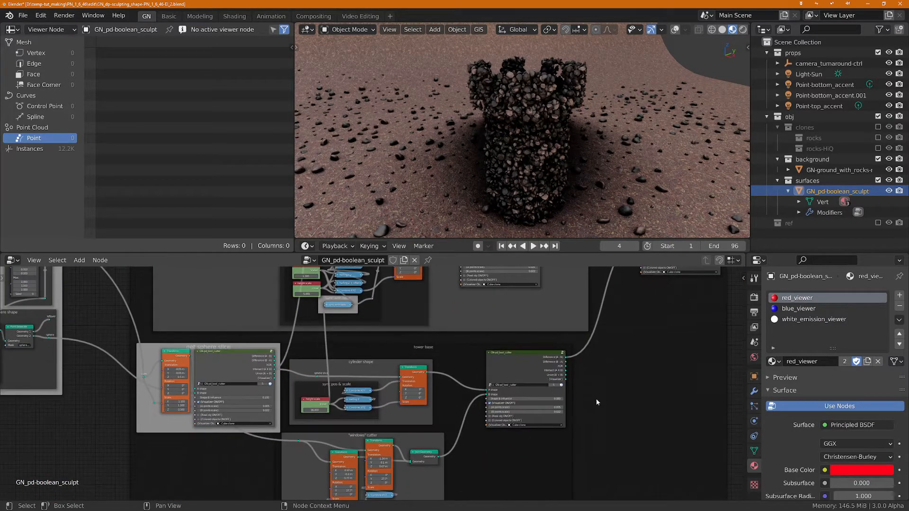
{"action": "middle_click_drag", "start_coordinate": [626, 385], "coordinate": [412, 471]}
{"action": "middle_click_drag", "start_coordinate": [469, 421], "coordinate": [374, 489]}
{"action": "middle_click_drag", "start_coordinate": [452, 436], "coordinate": [597, 400]}
{"action": "scroll", "coordinate": [506, 407], "scroll_direction": "up", "scroll_amount": 7}
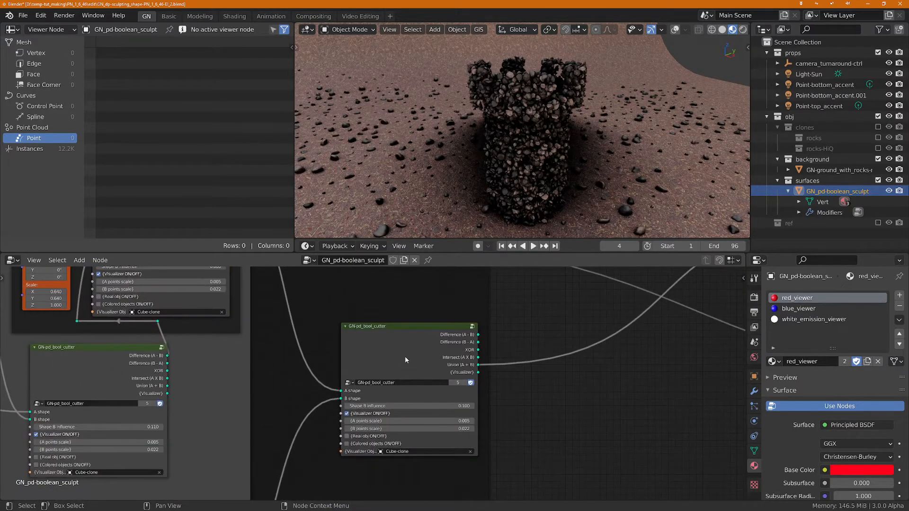
Step: Select the final GN-pd_bool_cutter node and examine its boolean outputs, shape inputs and visualizer settings
{"action": "left_click", "coordinate": [408, 354]}
{"action": "scroll", "coordinate": [402, 348], "scroll_direction": "up", "scroll_amount": 3}
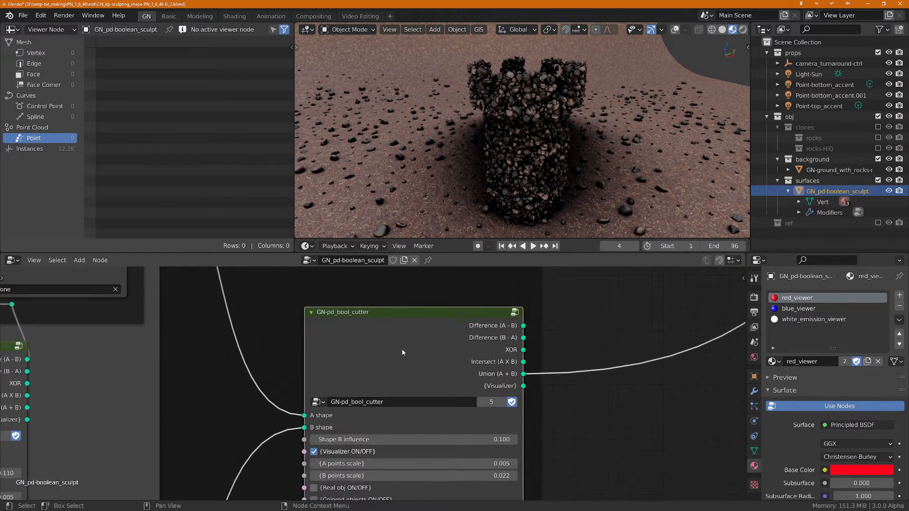
{"action": "middle_click_drag", "start_coordinate": [405, 350], "coordinate": [402, 315]}
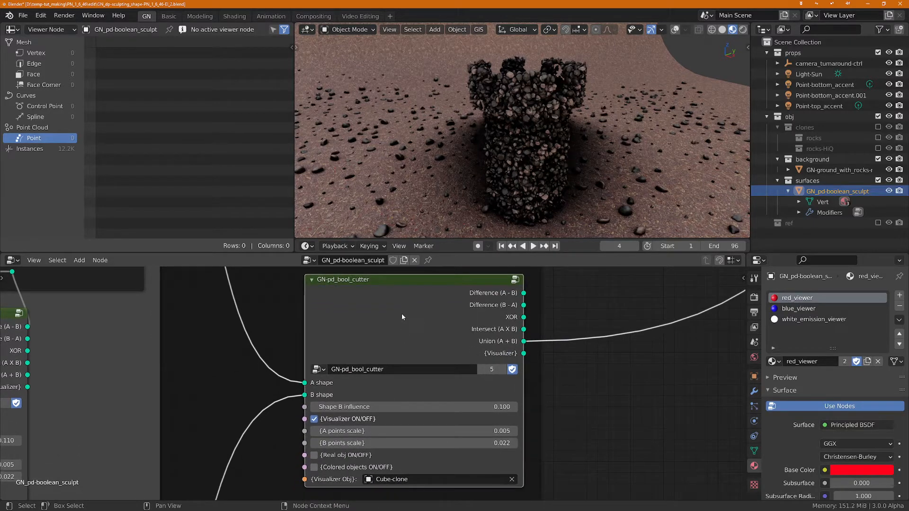
{"action": "scroll", "coordinate": [404, 316], "scroll_direction": "down", "scroll_amount": 5}
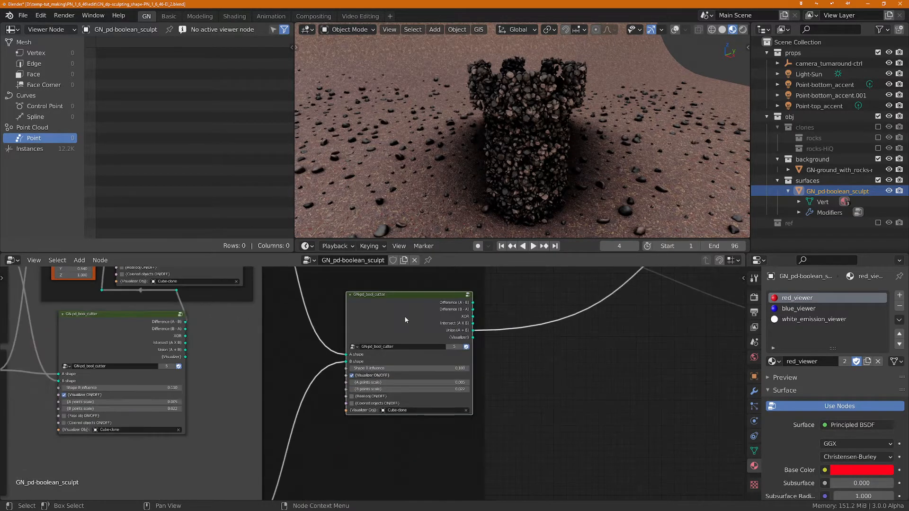
{"action": "middle_click_drag", "start_coordinate": [569, 388], "coordinate": [378, 430]}
{"action": "scroll", "coordinate": [408, 400], "scroll_direction": "down", "scroll_amount": 3}
{"action": "middle_click_drag", "start_coordinate": [488, 411], "coordinate": [587, 380]}
{"action": "scroll", "coordinate": [366, 363], "scroll_direction": "up", "scroll_amount": 6}
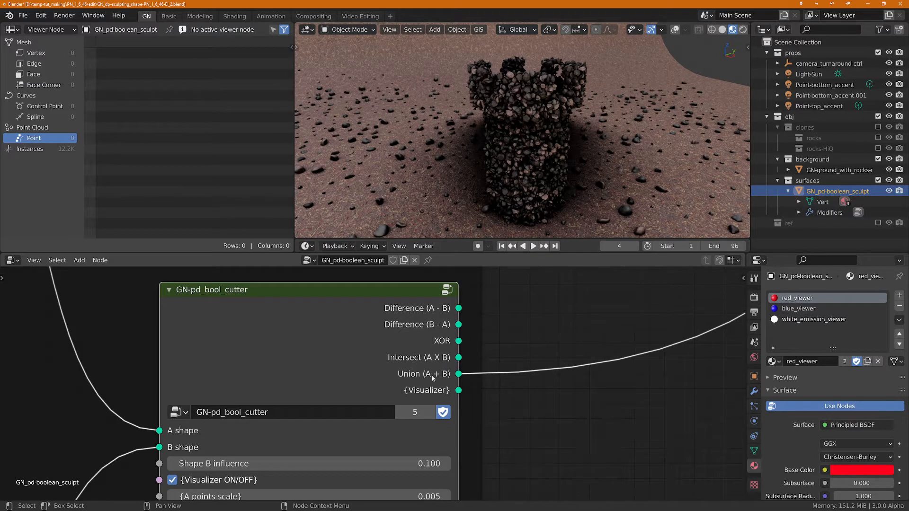
Step: Link the final GN-pd_bool_cutter's {Visualizer} output to the visualizer reroute below the final geometry frame
{"action": "scroll", "coordinate": [430, 374], "scroll_direction": "down", "scroll_amount": 3}
{"action": "middle_click_drag", "start_coordinate": [518, 385], "coordinate": [344, 384]}
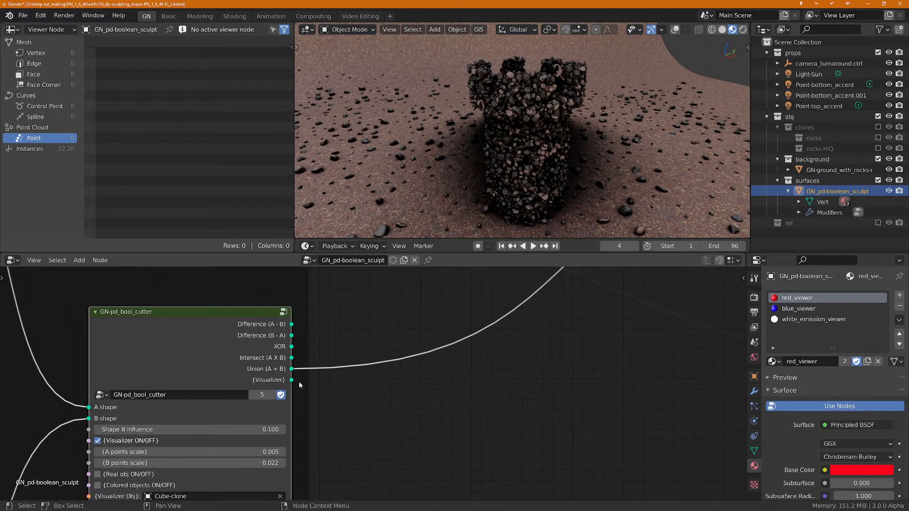
{"action": "scroll", "coordinate": [300, 382], "scroll_direction": "down", "scroll_amount": 10}
{"action": "middle_click_drag", "start_coordinate": [569, 432], "coordinate": [395, 413]}
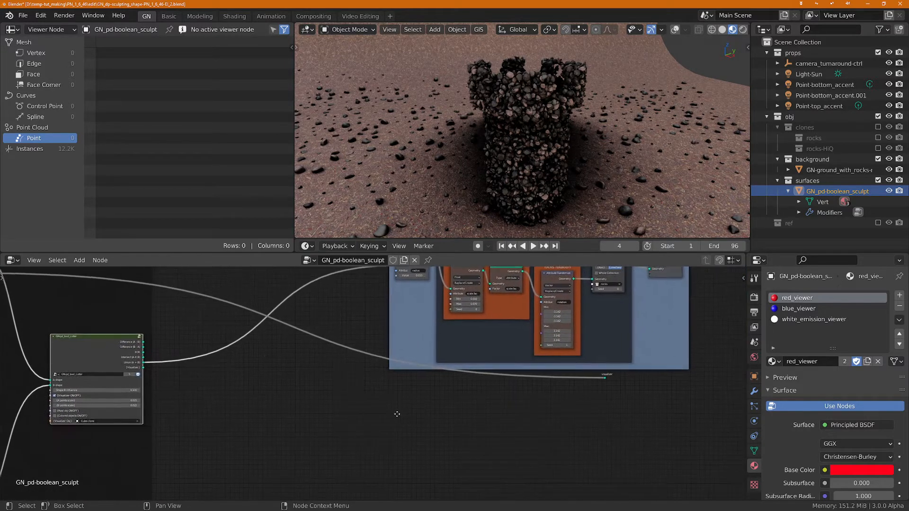
{"action": "left_click_drag", "start_coordinate": [141, 369], "coordinate": [604, 377]}
Step: Connect the visualizer reroute to the Group Output's Geometry input in place of the Point Instance link
{"action": "scroll", "coordinate": [643, 348], "scroll_direction": "up", "scroll_amount": 1}
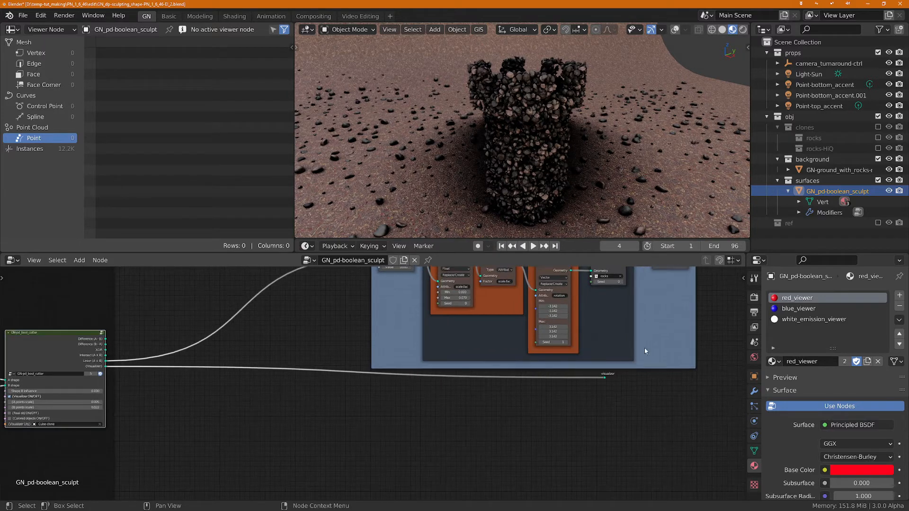
{"action": "middle_click_drag", "start_coordinate": [644, 347], "coordinate": [556, 413]}
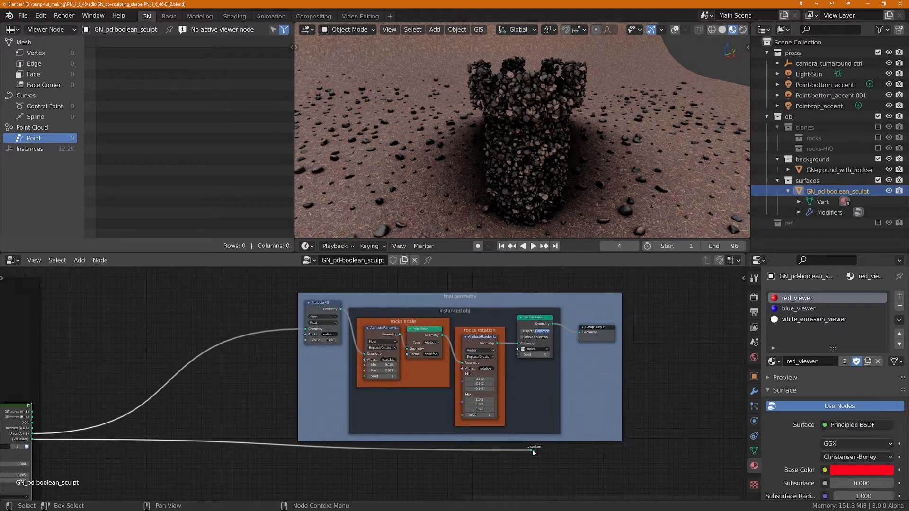
{"action": "left_click_drag", "start_coordinate": [532, 449], "coordinate": [579, 333]}
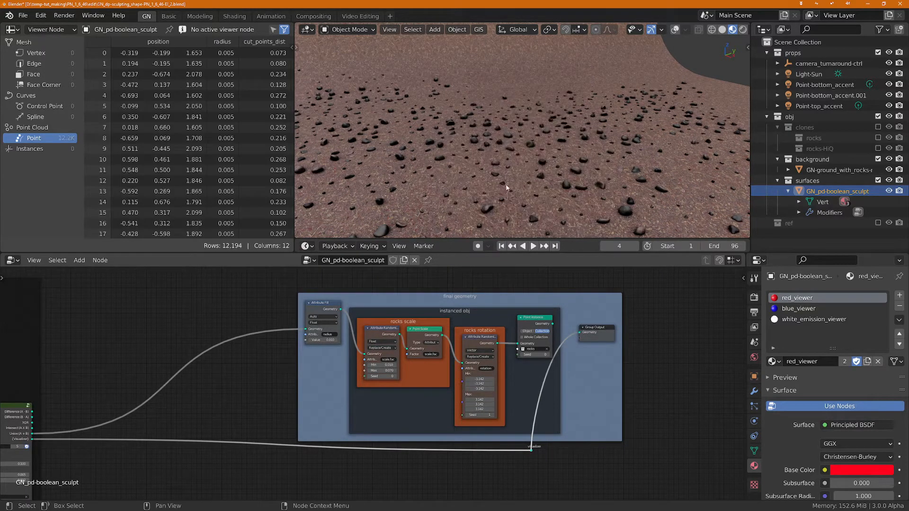
Step: Enable Real obj and Colored objects on the final GN-pd_bool_cutter and inspect the tower from another angle
{"action": "middle_click_drag", "start_coordinate": [74, 460], "coordinate": [361, 406]}
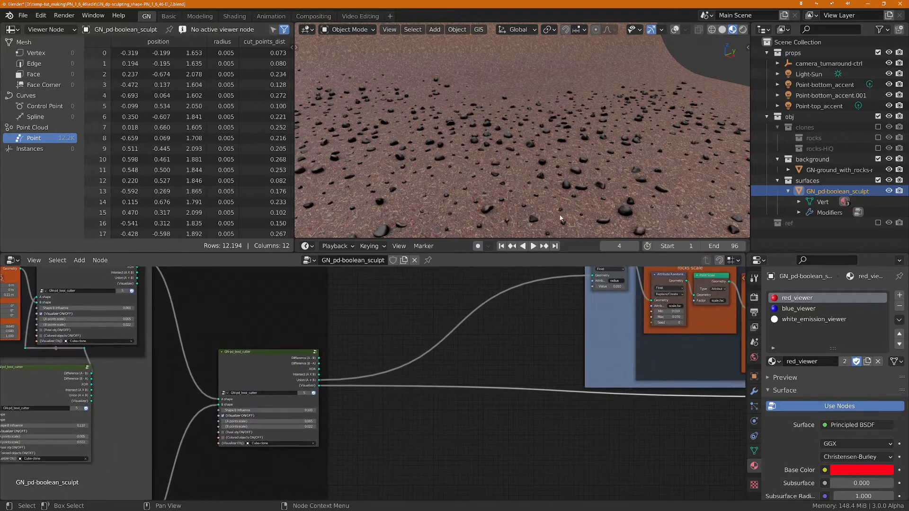
{"action": "scroll", "coordinate": [213, 407], "scroll_direction": "up", "scroll_amount": 3}
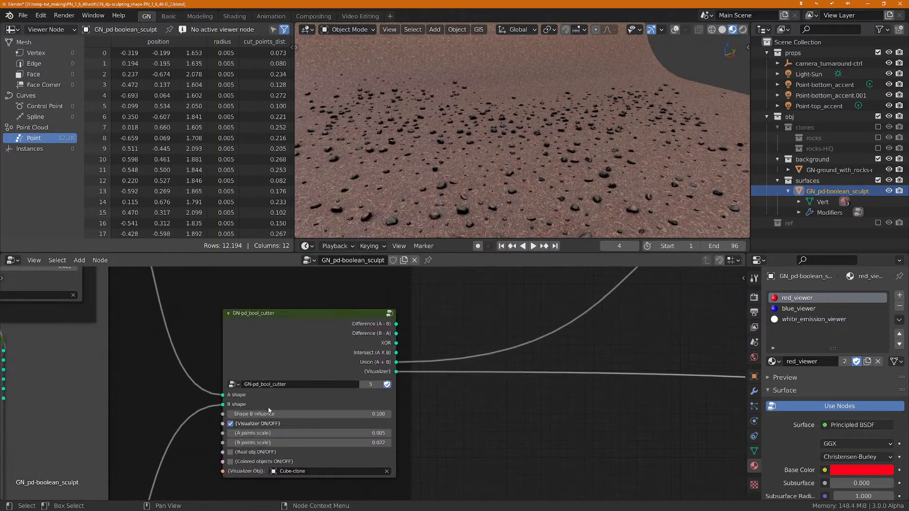
{"action": "left_click", "coordinate": [231, 452]}
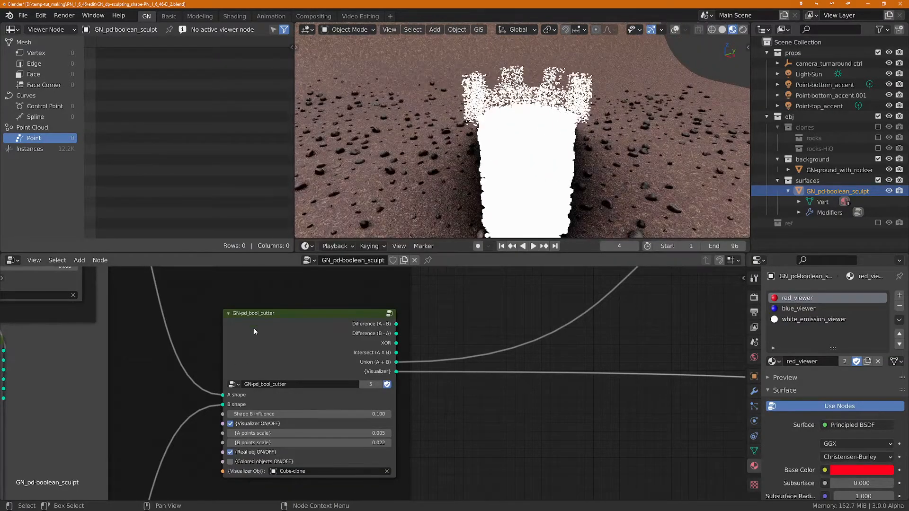
{"action": "left_click", "coordinate": [231, 462]}
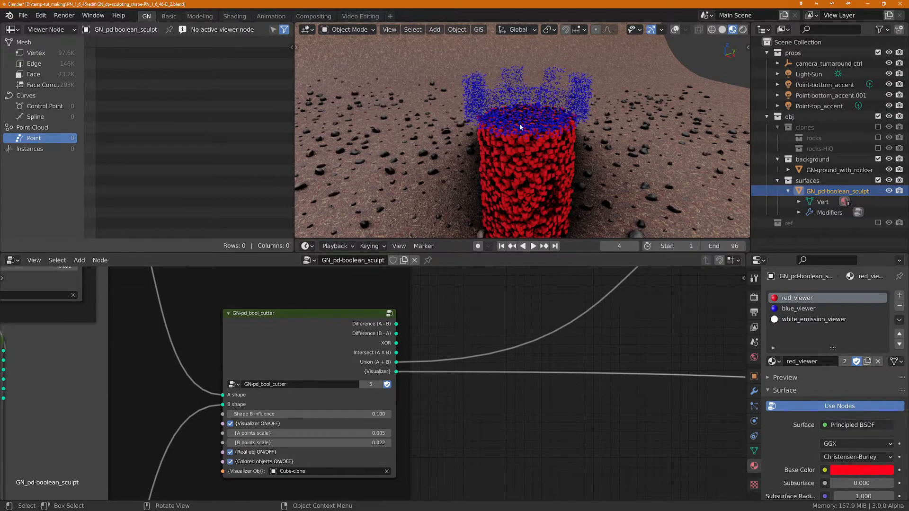
{"action": "middle_click_drag", "start_coordinate": [519, 124], "coordinate": [559, 129]}
{"action": "scroll", "coordinate": [316, 349], "scroll_direction": "down", "scroll_amount": 4}
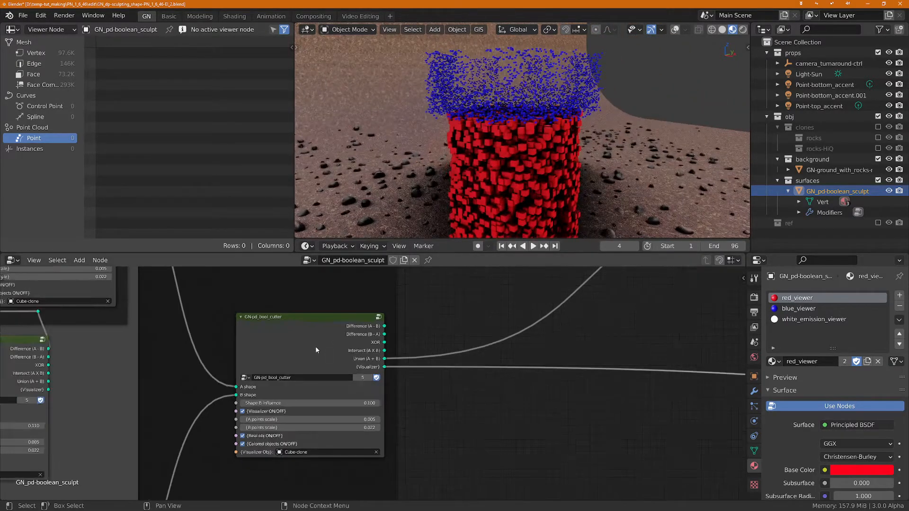
Step: Set the Transform translation in the battlements cleanup frame to X -0.2 m and Z 0.61 m
{"action": "middle_click_drag", "start_coordinate": [161, 425], "coordinate": [413, 332]}
{"action": "scroll", "coordinate": [411, 335], "scroll_direction": "down", "scroll_amount": 1}
{"action": "middle_click_drag", "start_coordinate": [392, 368], "coordinate": [371, 392]}
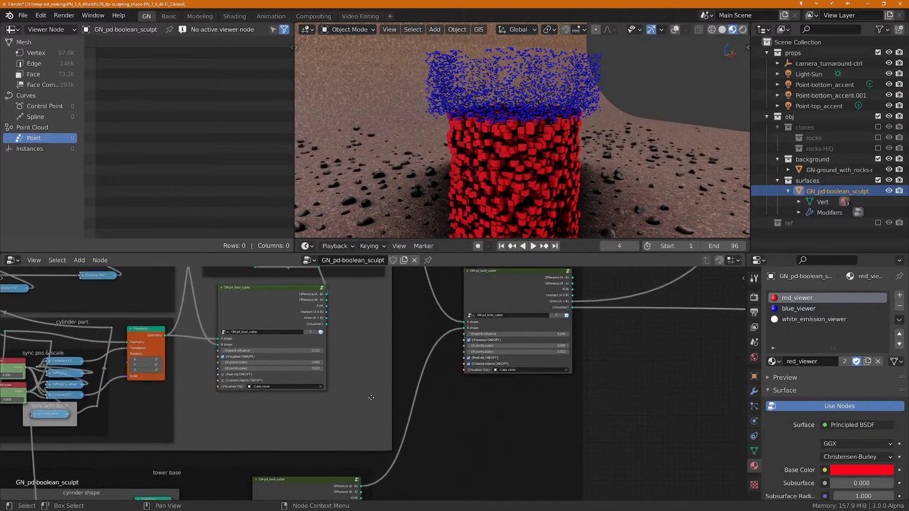
{"action": "middle_click_drag", "start_coordinate": [428, 308], "coordinate": [436, 449]}
{"action": "scroll", "coordinate": [356, 438], "scroll_direction": "up", "scroll_amount": 3}
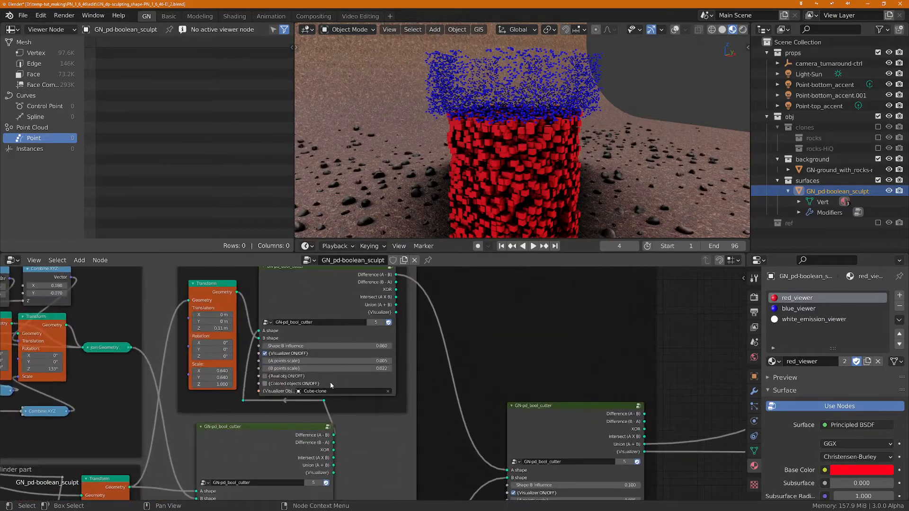
{"action": "middle_click_drag", "start_coordinate": [274, 334], "coordinate": [361, 375]}
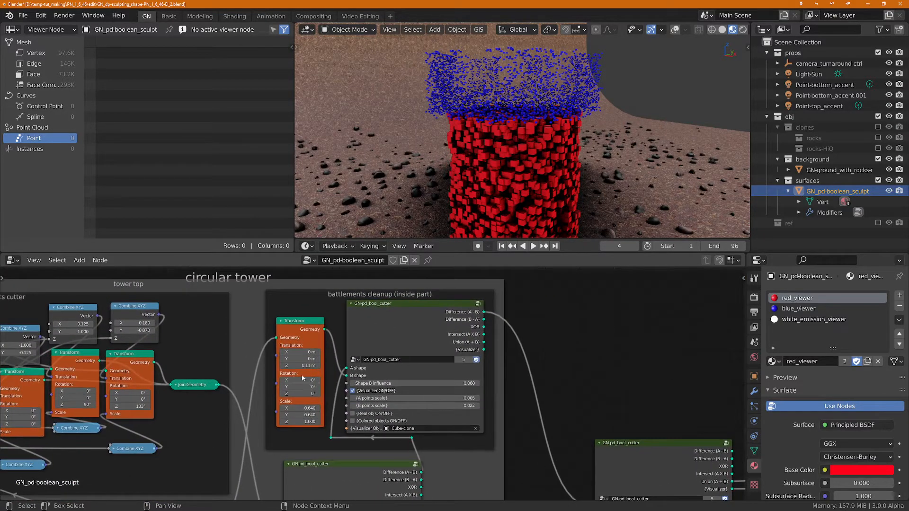
{"action": "mouse_move", "coordinate": [301, 365]}
{"action": "left_mouse_down"}
{"action": "mouse_move", "coordinate": [341, 365]}
{"action": "mouse_move", "coordinate": [295, 365]}
{"action": "mouse_move", "coordinate": [316, 366]}
{"action": "left_mouse_up"}
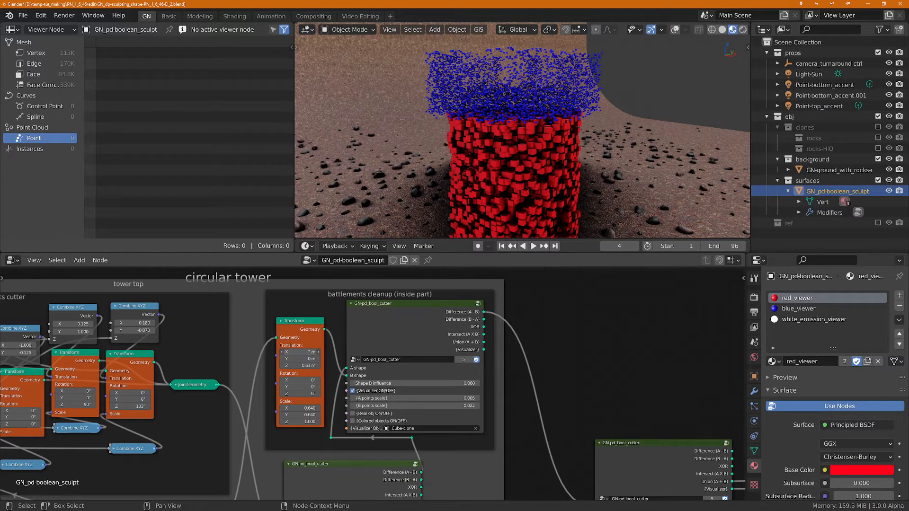
{"action": "middle_click_drag", "start_coordinate": [535, 136], "coordinate": [542, 97]}
{"action": "scroll", "coordinate": [585, 124], "scroll_direction": "up", "scroll_amount": 3}
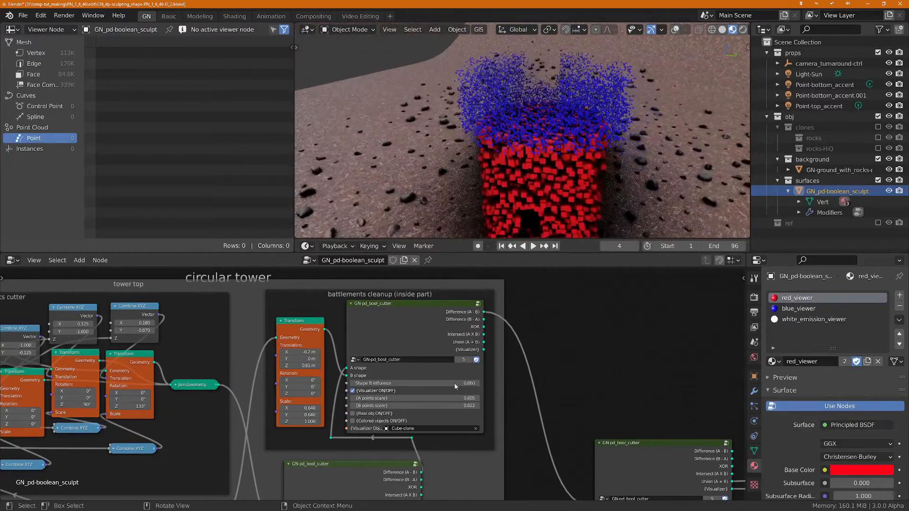
Step: Link the {Visualizer} output of the tower base's GN-pd_bool_cutter to the visualizer reroute, replacing the final cutter's link
{"action": "middle_click_drag", "start_coordinate": [350, 404], "coordinate": [364, 262]}
{"action": "scroll", "coordinate": [418, 349], "scroll_direction": "down", "scroll_amount": 2}
{"action": "middle_click_drag", "start_coordinate": [457, 382], "coordinate": [227, 419]}
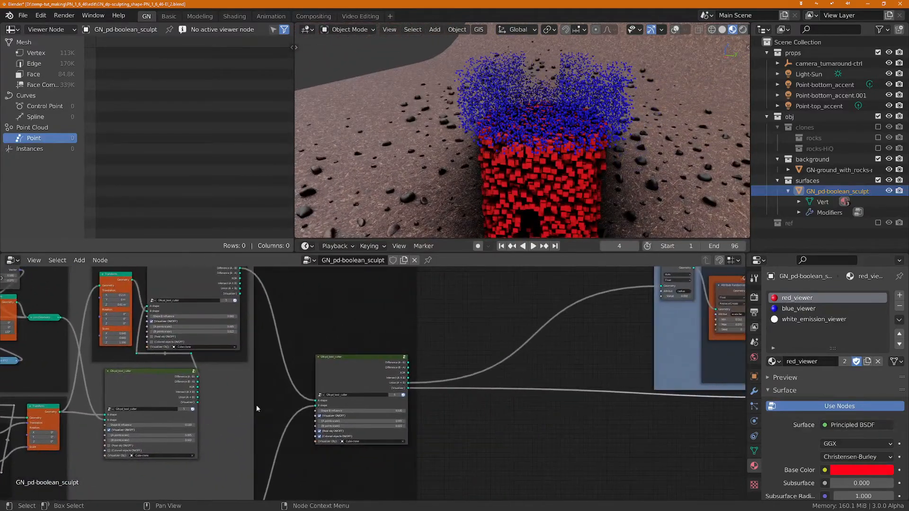
{"action": "scroll", "coordinate": [283, 406], "scroll_direction": "up", "scroll_amount": 2}
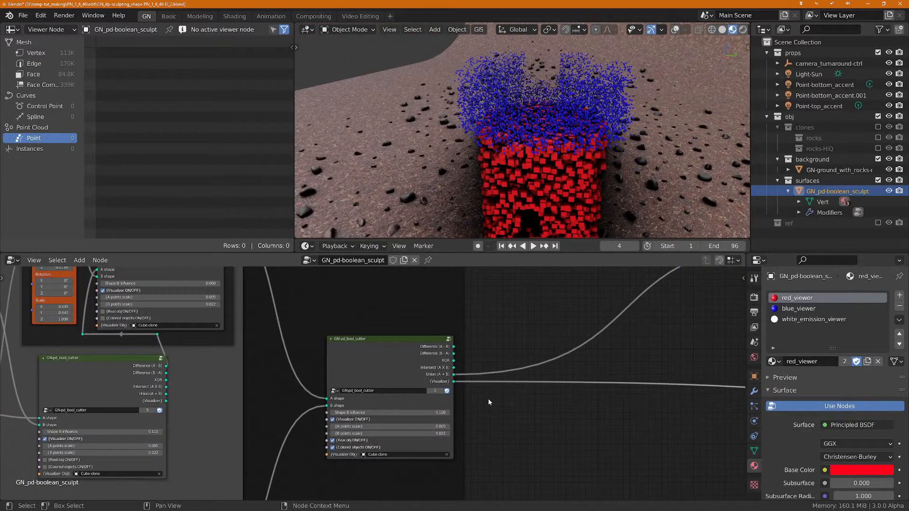
{"action": "scroll", "coordinate": [497, 402], "scroll_direction": "down", "scroll_amount": 10}
{"action": "middle_click_drag", "start_coordinate": [388, 408], "coordinate": [519, 307]}
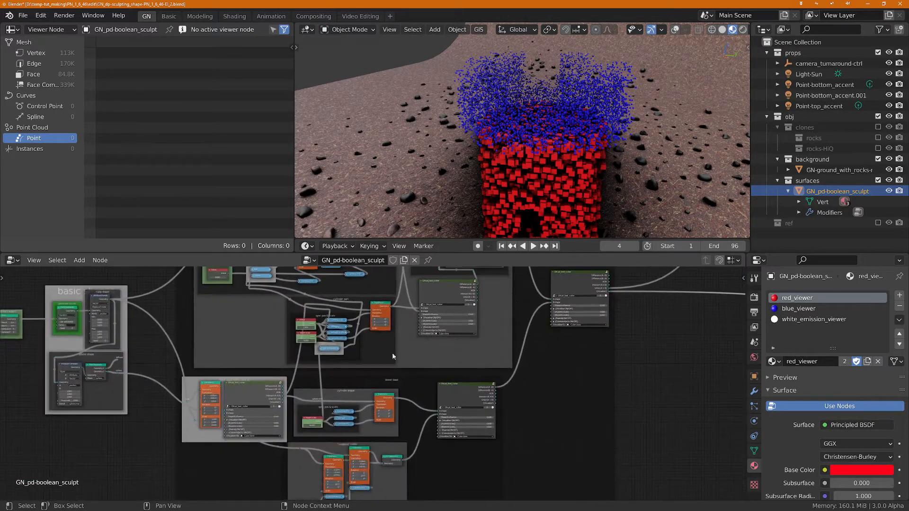
{"action": "middle_click_drag", "start_coordinate": [518, 437], "coordinate": [388, 397]}
{"action": "scroll", "coordinate": [354, 427], "scroll_direction": "up", "scroll_amount": 2}
{"action": "middle_click_drag", "start_coordinate": [463, 420], "coordinate": [135, 436]}
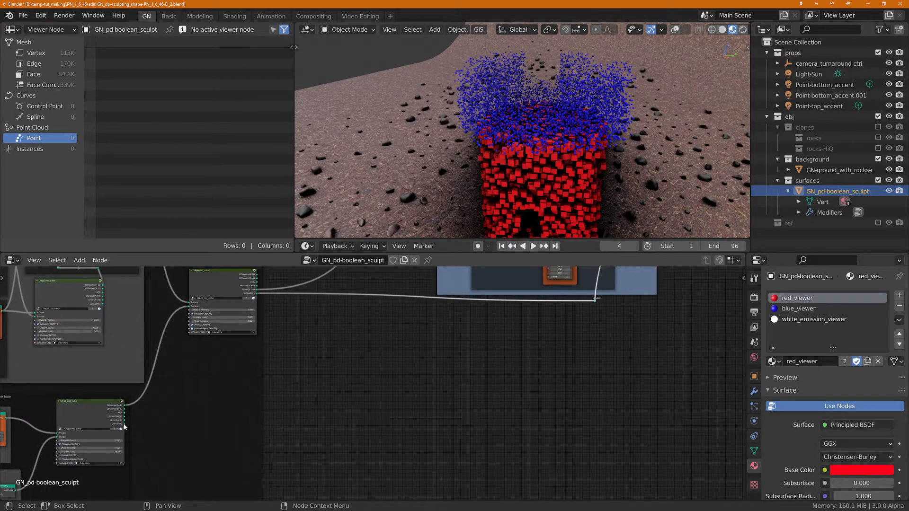
{"action": "left_click_drag", "start_coordinate": [124, 427], "coordinate": [595, 301]}
{"action": "scroll", "coordinate": [61, 459], "scroll_direction": "up", "scroll_amount": 3}
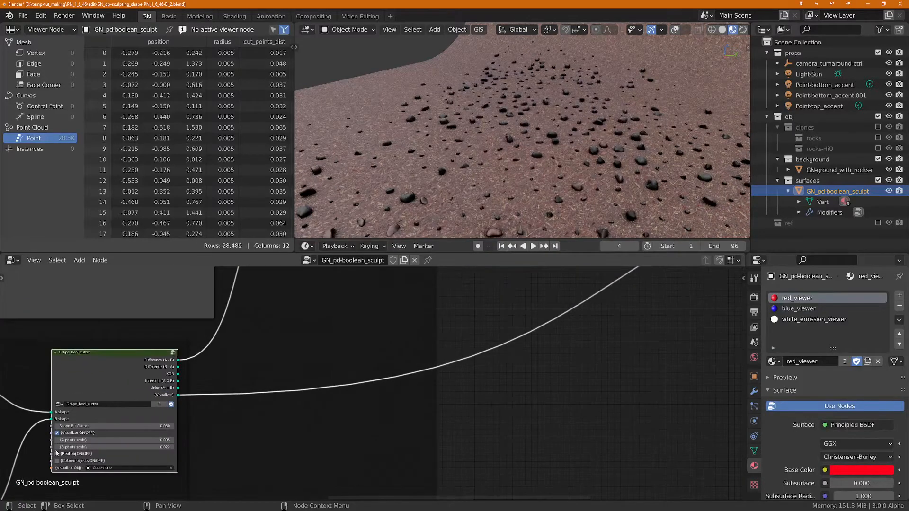
Step: Enable Real obj and Colored objects on the tower base's GN-pd_bool_cutter and inspect its cutting shapes from the side
{"action": "left_click", "coordinate": [57, 454]}
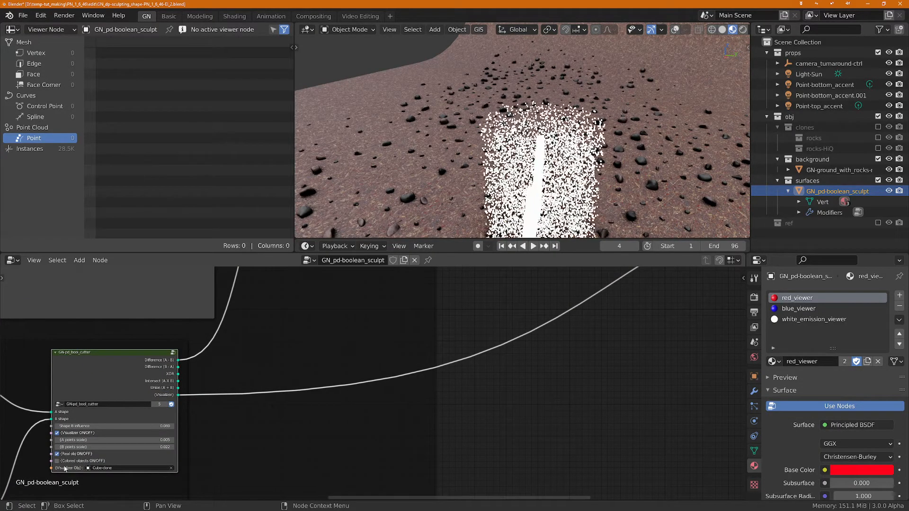
{"action": "left_click", "coordinate": [57, 461]}
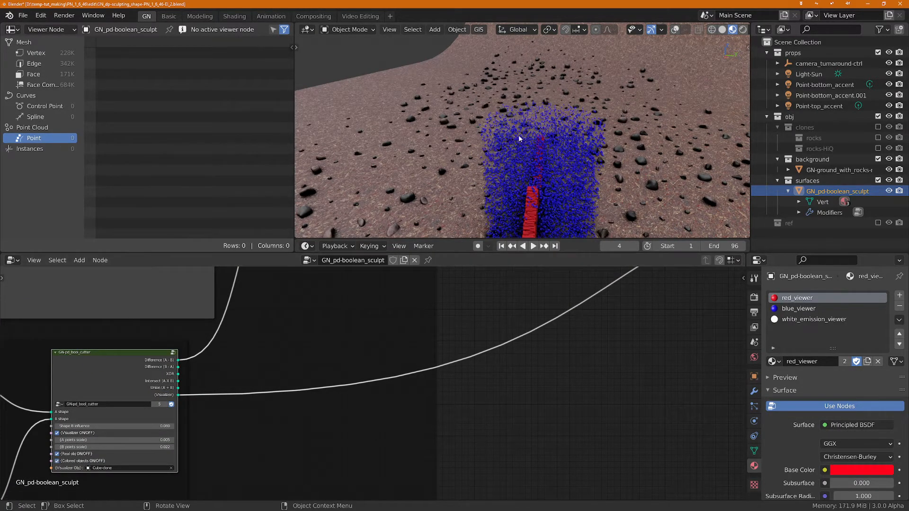
{"action": "middle_click_drag", "start_coordinate": [518, 135], "coordinate": [682, 163]}
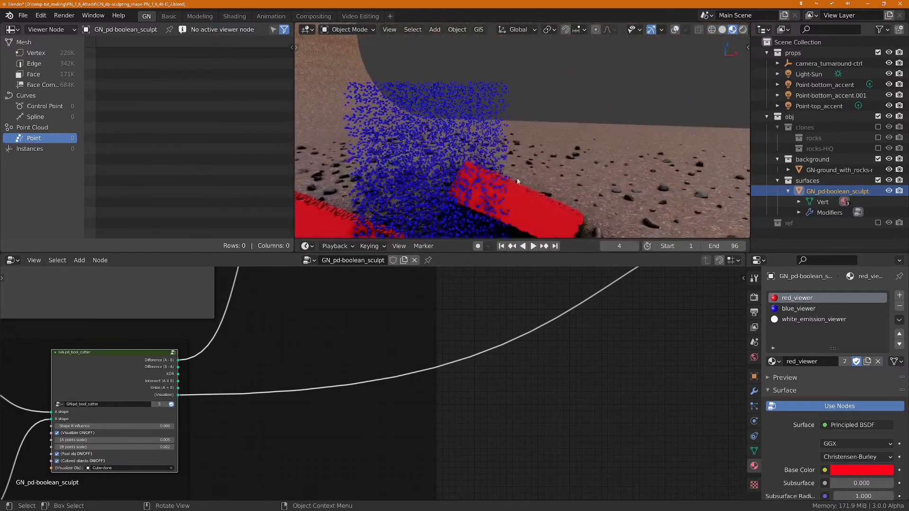
{"action": "middle_click_drag", "start_coordinate": [497, 186], "coordinate": [567, 122], "text": "shift"}
{"action": "scroll", "coordinate": [567, 124], "scroll_direction": "down", "scroll_amount": 2}
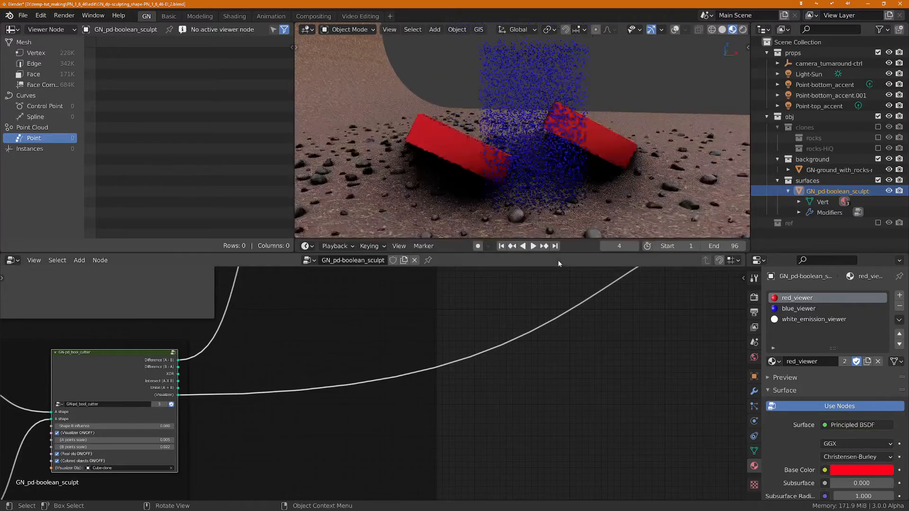
Step: Link the Point Instance output back to the Group Output's Geometry input and inspect the rock-covered tower up close
{"action": "scroll", "coordinate": [563, 268], "scroll_direction": "down", "scroll_amount": 1}
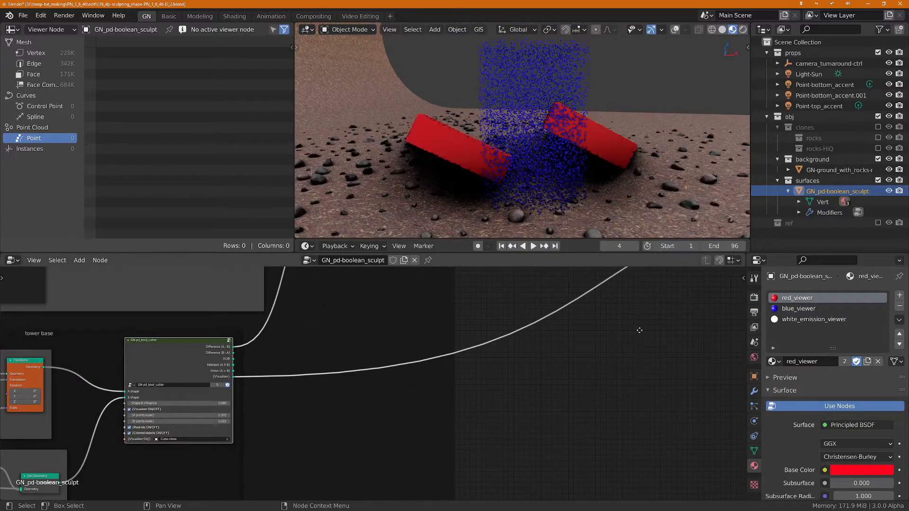
{"action": "middle_click_drag", "start_coordinate": [639, 331], "coordinate": [504, 396]}
{"action": "middle_click_drag", "start_coordinate": [623, 127], "coordinate": [569, 190]}
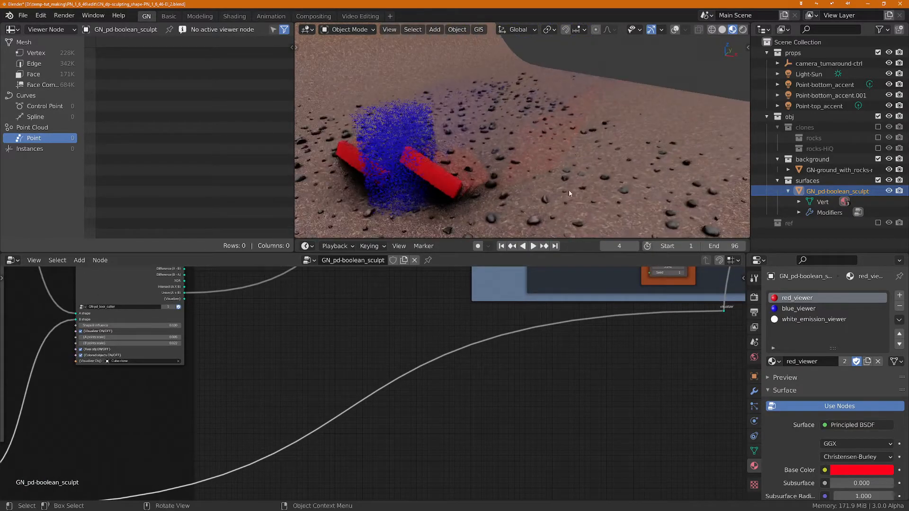
{"action": "middle_click_drag", "start_coordinate": [573, 392], "coordinate": [397, 440]}
{"action": "middle_click_drag", "start_coordinate": [635, 388], "coordinate": [464, 488]}
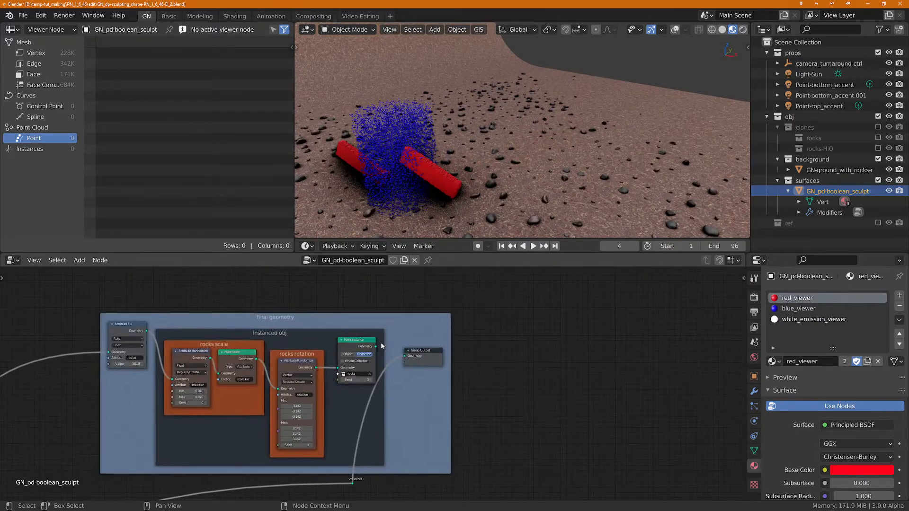
{"action": "left_click_drag", "start_coordinate": [376, 348], "coordinate": [407, 357]}
{"action": "scroll", "coordinate": [422, 173], "scroll_direction": "up", "scroll_amount": 5}
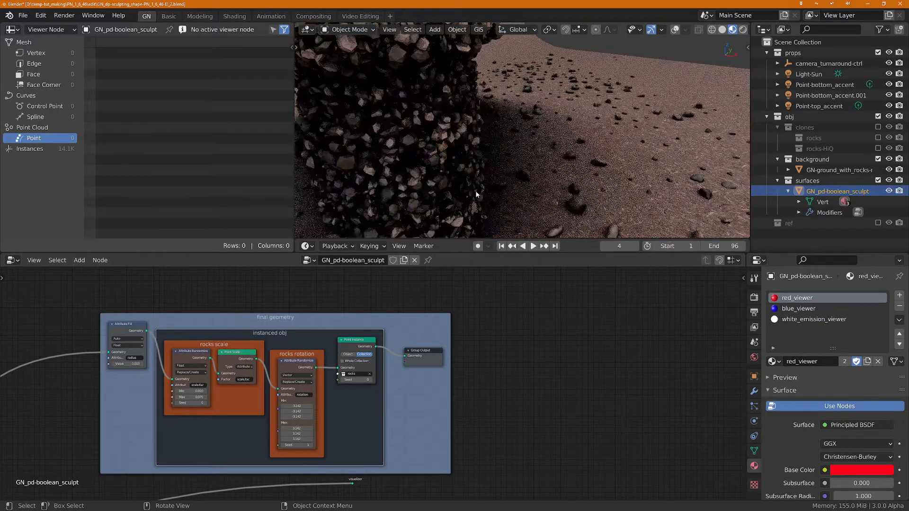
{"action": "middle_click_drag", "start_coordinate": [422, 172], "coordinate": [531, 191]}
{"action": "scroll", "coordinate": [584, 141], "scroll_direction": "up", "scroll_amount": 6}
{"action": "scroll", "coordinate": [558, 118], "scroll_direction": "down", "scroll_amount": 8}
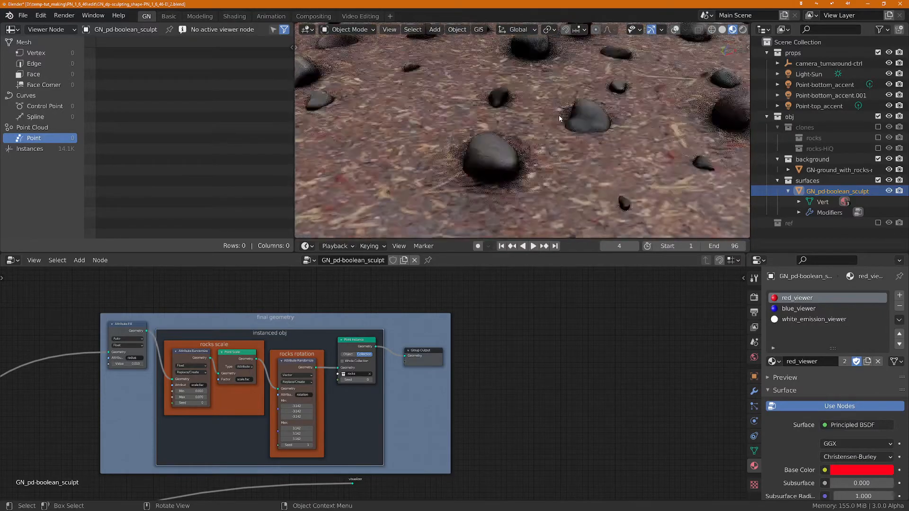
Step: Start a new General file, discarding the unsaved changes to the current one
{"action": "left_click", "coordinate": [21, 15]}
{"action": "mouse_move", "coordinate": [49, 49]}
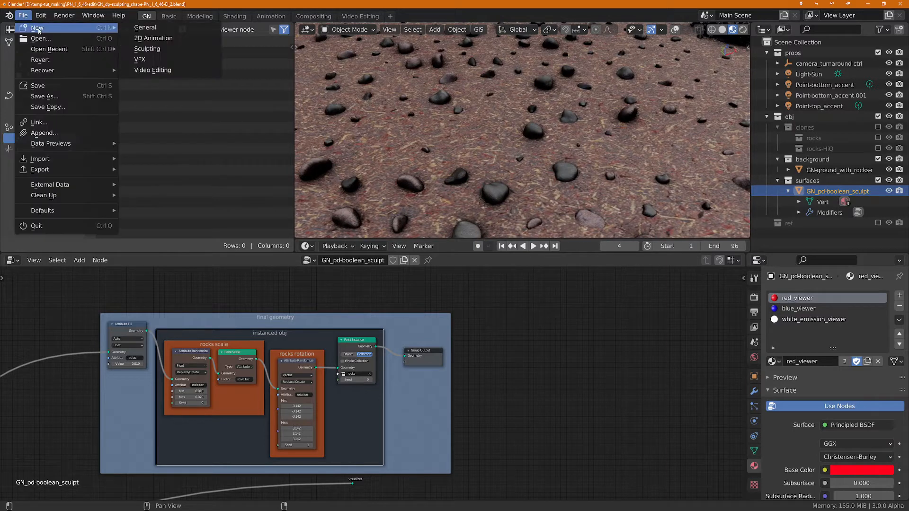
{"action": "left_click", "coordinate": [152, 28]}
{"action": "left_click", "coordinate": [474, 278]}
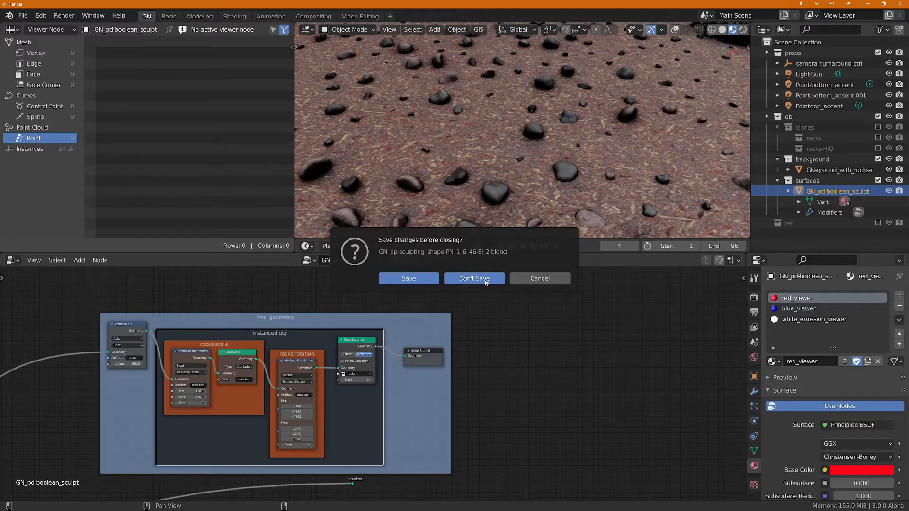
{"action": "scroll", "coordinate": [541, 385], "scroll_direction": "up", "scroll_amount": 1}
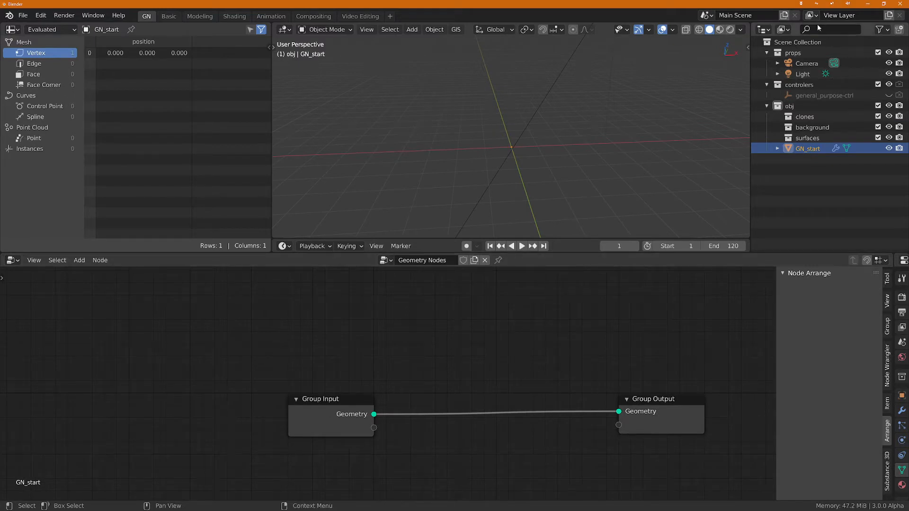
Step: Exclude the props collection from the view layer and spread the Group Input and Group Output nodes farther apart
{"action": "left_click", "coordinate": [878, 52]}
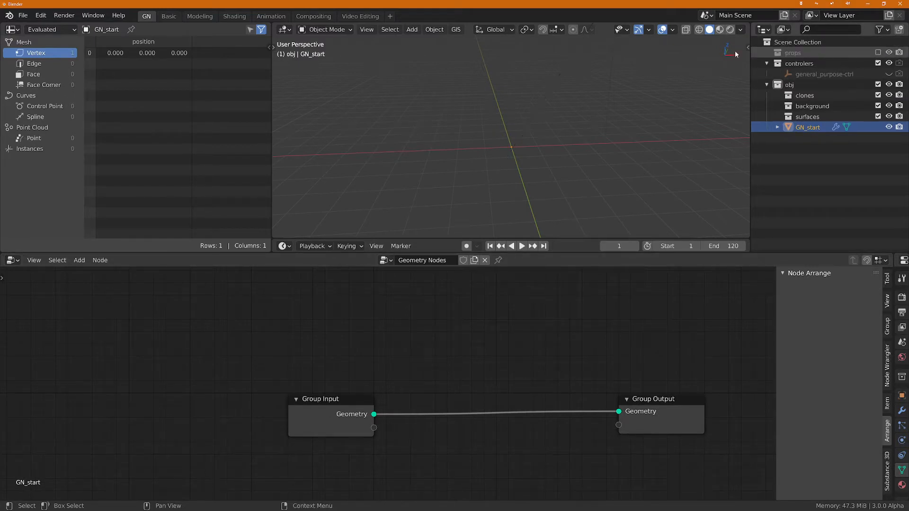
{"action": "mouse_move", "coordinate": [527, 98]}
{"action": "middle_mouse_down"}
{"action": "mouse_move", "coordinate": [533, 93]}
{"action": "mouse_move", "coordinate": [525, 110]}
{"action": "middle_mouse_up"}
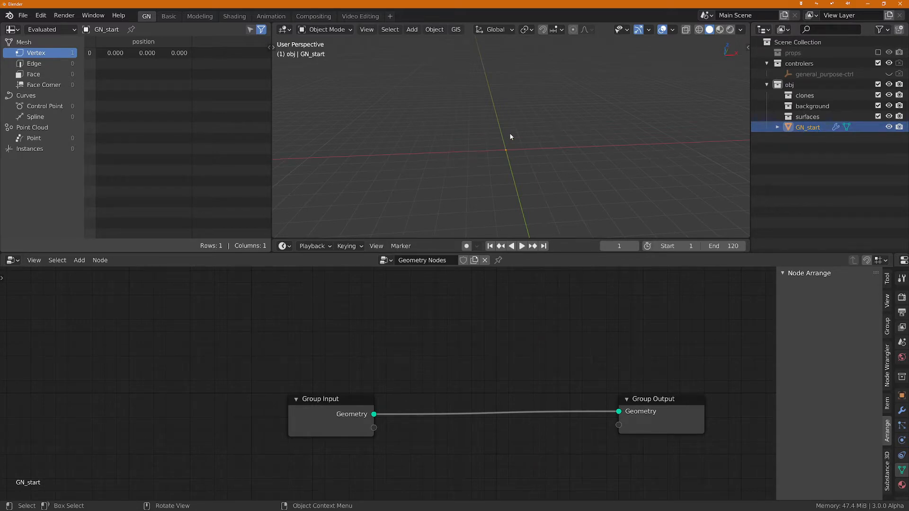
{"action": "middle_click_drag", "start_coordinate": [515, 149], "coordinate": [503, 152]}
{"action": "left_click_drag", "start_coordinate": [339, 408], "coordinate": [153, 407]}
{"action": "left_click_drag", "start_coordinate": [663, 404], "coordinate": [693, 404]}
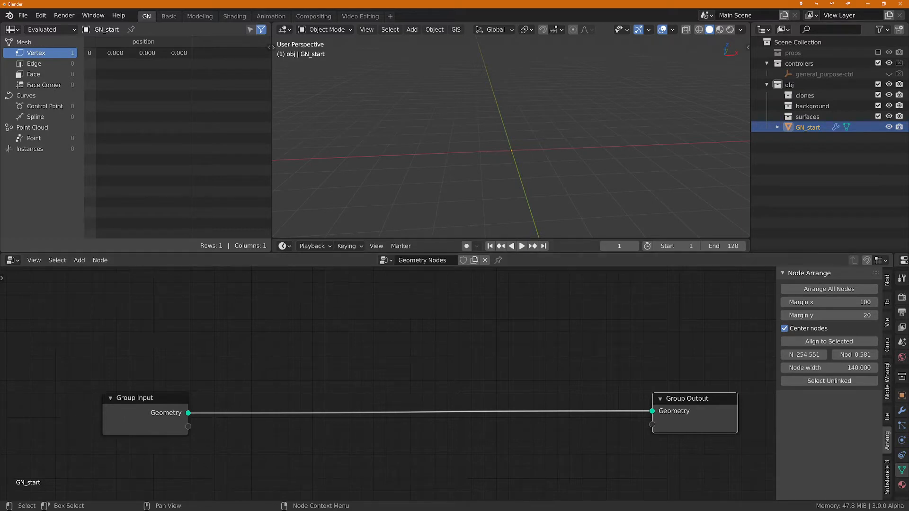
Step: Add a Grid node and connect its Geometry output to the Group Output in place of the Group Input link
{"action": "left_click", "coordinate": [264, 339]}
{"action": "key", "text": "shift+a"}
{"action": "type", "text": "s"}
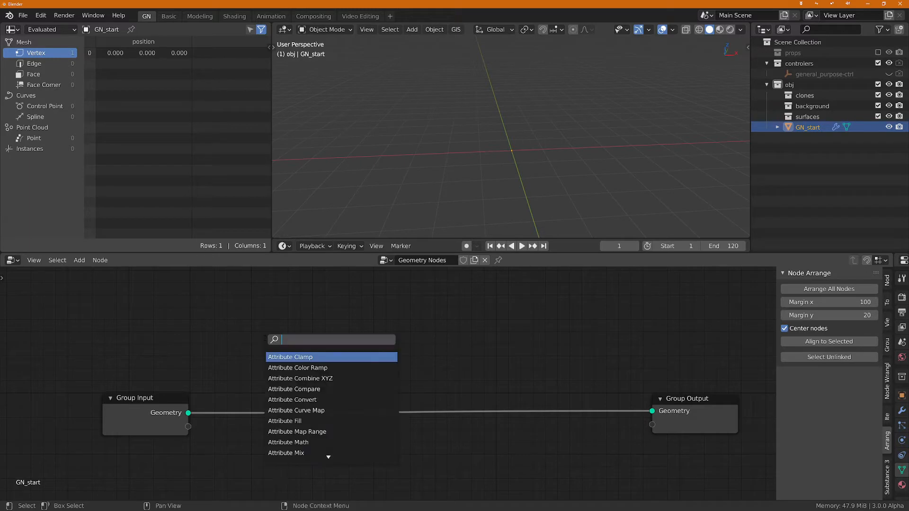
{"action": "type", "text": "grid"}
{"action": "key", "text": "Return"}
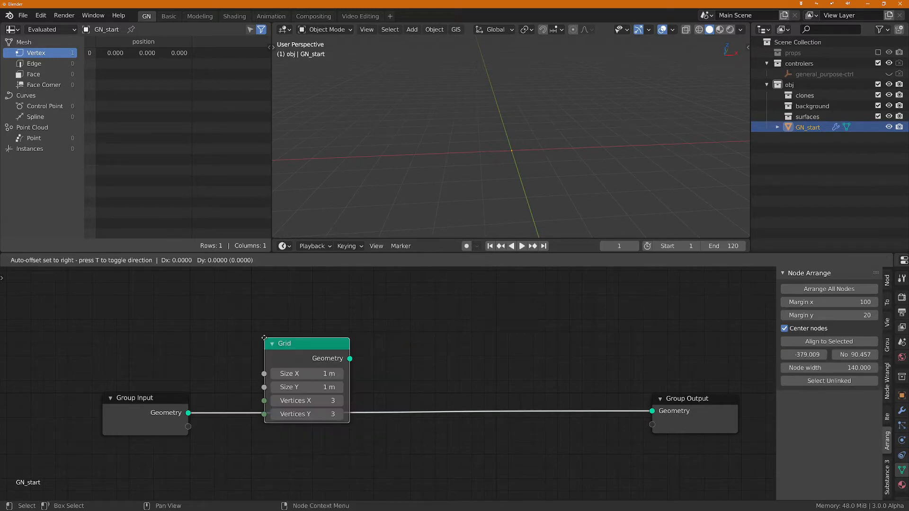
{"action": "left_click", "coordinate": [247, 353]}
{"action": "right_click_drag", "start_coordinate": [245, 414], "coordinate": [247, 414], "text": "ctrl"}
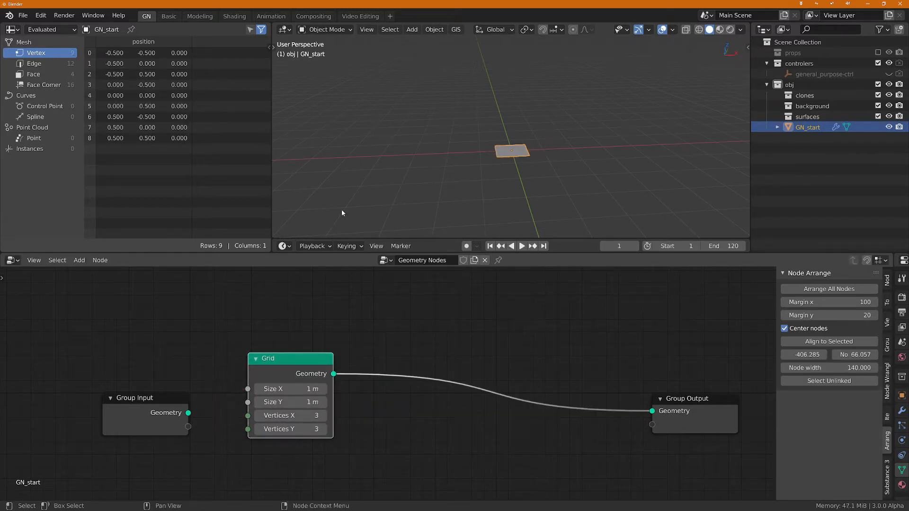
Step: Move the Group Input node up out of the way and place the Grid node just below it
{"action": "middle_click_drag", "start_coordinate": [342, 209], "coordinate": [564, 140]}
{"action": "left_click_drag", "start_coordinate": [134, 406], "coordinate": [94, 357]}
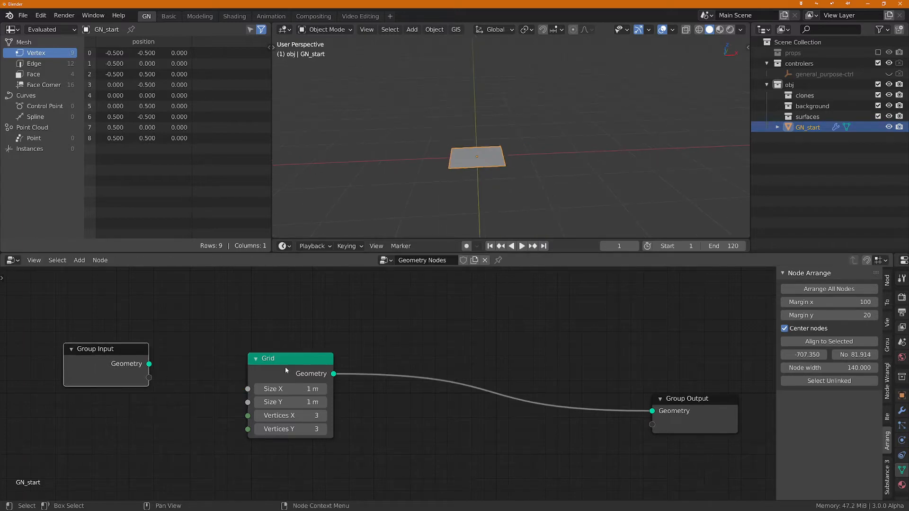
{"action": "left_click_drag", "start_coordinate": [285, 367], "coordinate": [205, 399]}
{"action": "scroll", "coordinate": [300, 396], "scroll_direction": "up", "scroll_amount": 1}
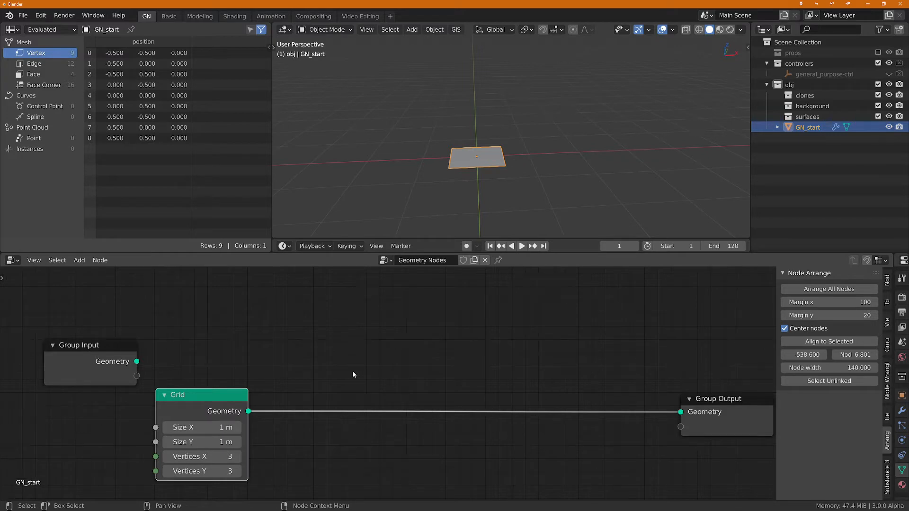
Step: Insert a Point Distribute node between Grid and Group Output and set its maximum density to 494
{"action": "key", "text": "shift+a"}
{"action": "key", "text": "s"}
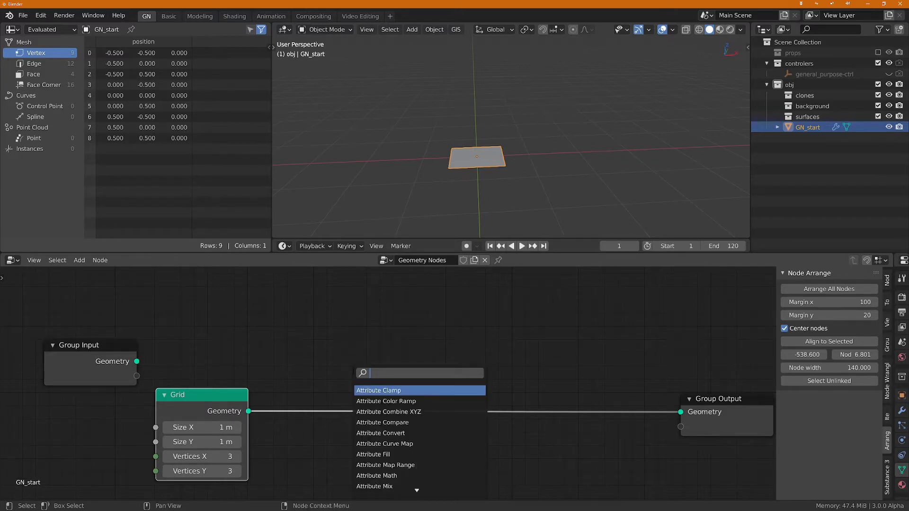
{"action": "type", "text": "di"}
{"action": "key", "text": "Return"}
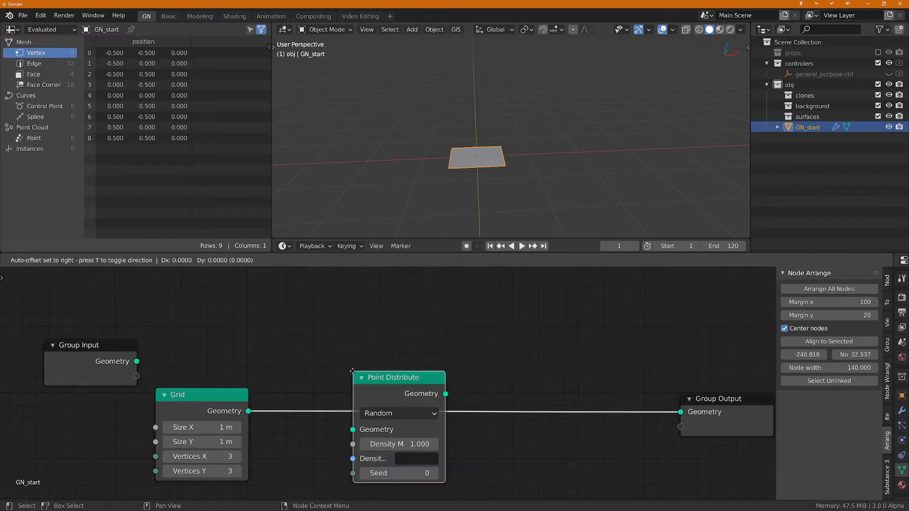
{"action": "left_click", "coordinate": [283, 371]}
{"action": "left_click_drag", "start_coordinate": [348, 446], "coordinate": [377, 238]}
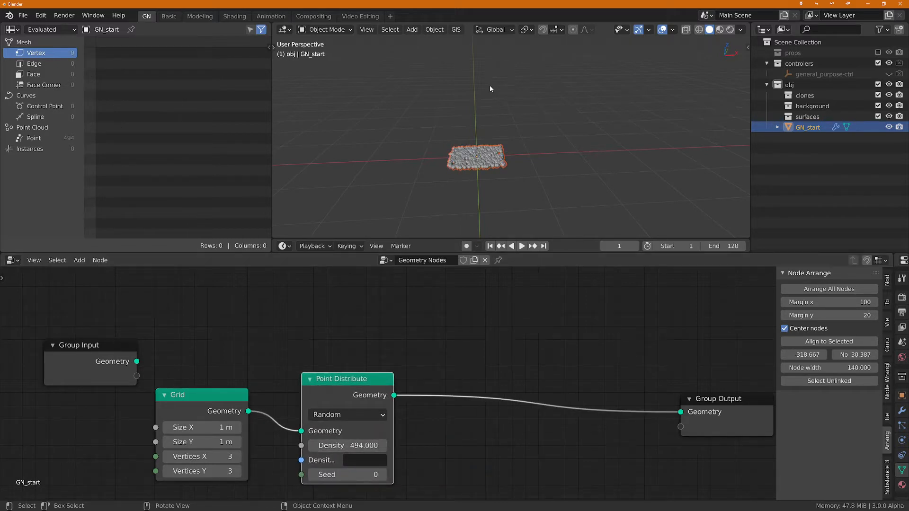
Step: Examine the distribution of the points across the grid from above
{"action": "scroll", "coordinate": [501, 125], "scroll_direction": "up", "scroll_amount": 3}
{"action": "key", "text": "grave"}
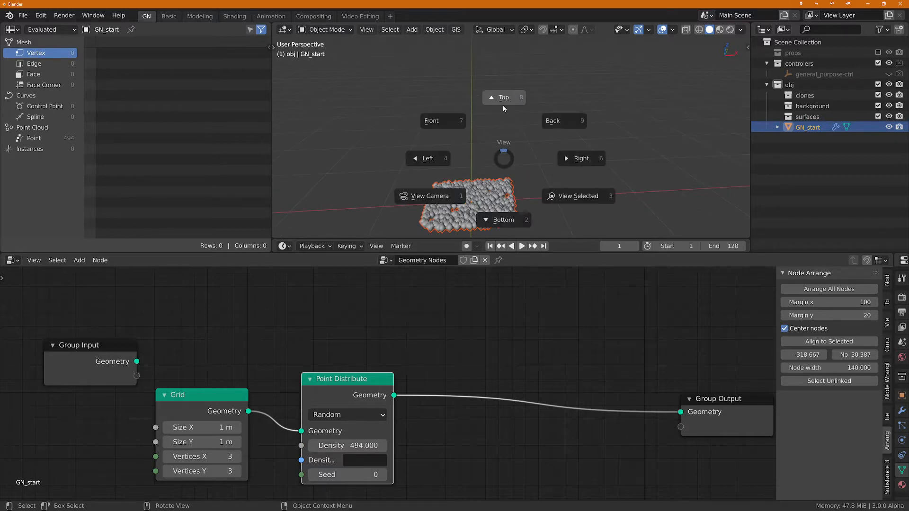
{"action": "left_click", "coordinate": [502, 104]}
{"action": "middle_click_drag", "start_coordinate": [502, 104], "coordinate": [498, 87]}
{"action": "scroll", "coordinate": [502, 95], "scroll_direction": "up", "scroll_amount": 4}
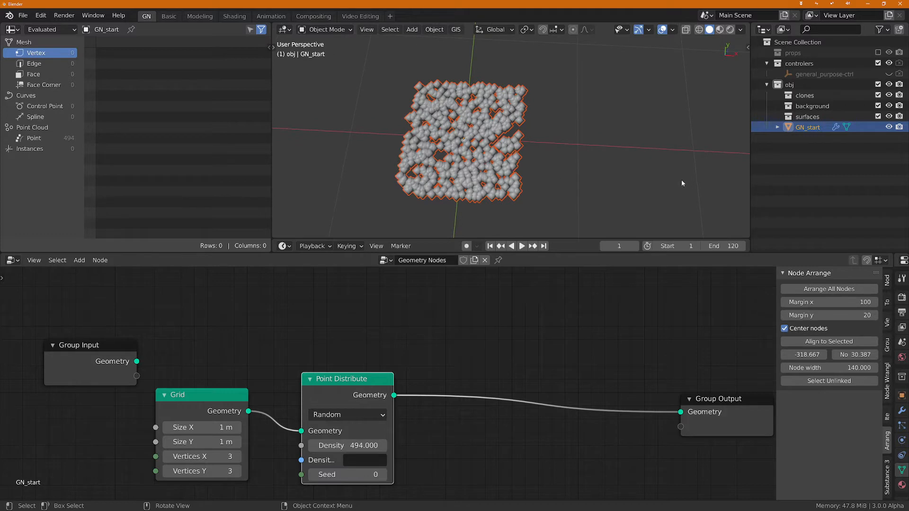
{"action": "scroll", "coordinate": [458, 386], "scroll_direction": "down", "scroll_amount": 2}
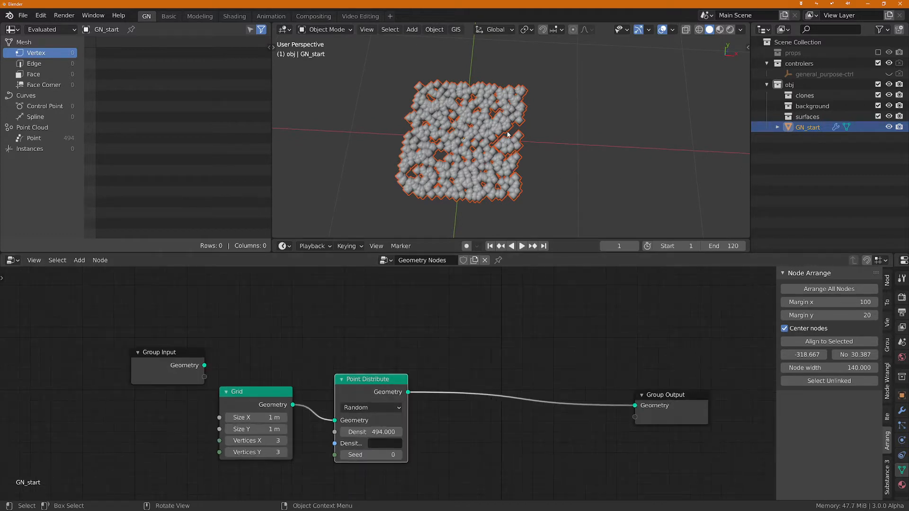
{"action": "middle_click_drag", "start_coordinate": [495, 139], "coordinate": [480, 124]}
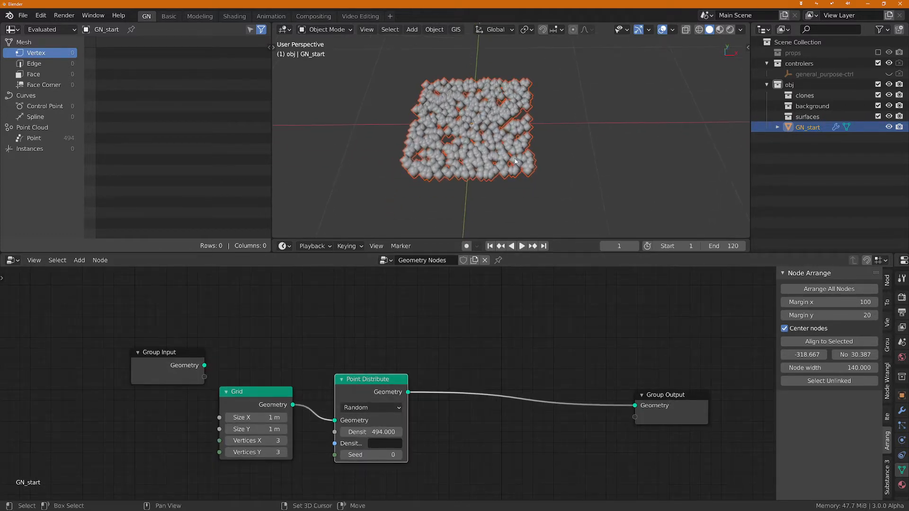
Step: Move the Group Input, Grid and Point Distribute nodes away from Group Output to free space for more nodes
{"action": "left_click_drag", "start_coordinate": [156, 359], "coordinate": [67, 322]}
{"action": "left_click_drag", "start_coordinate": [246, 392], "coordinate": [96, 401]}
{"action": "left_click_drag", "start_coordinate": [360, 383], "coordinate": [186, 401]}
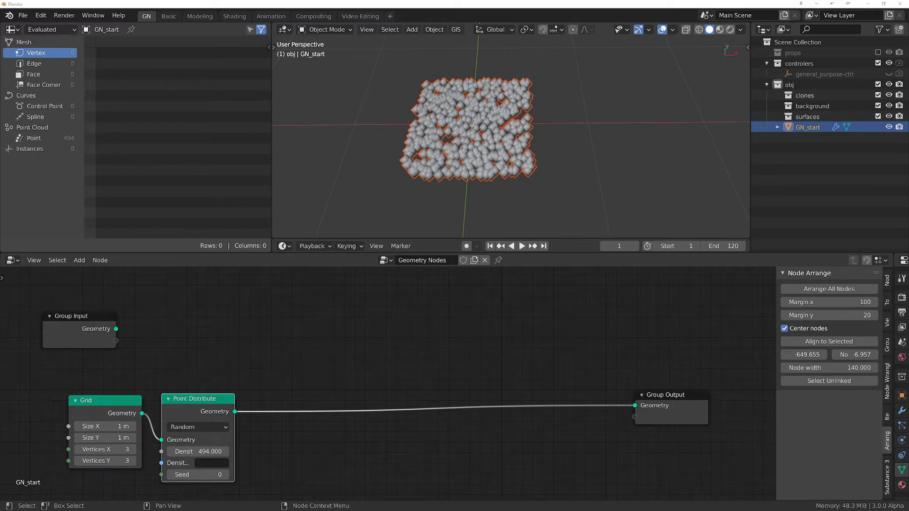
Step: Insert an Attribute Randomize node between Point Distribute and Group Output
{"action": "scroll", "coordinate": [283, 347], "scroll_direction": "up", "scroll_amount": 1}
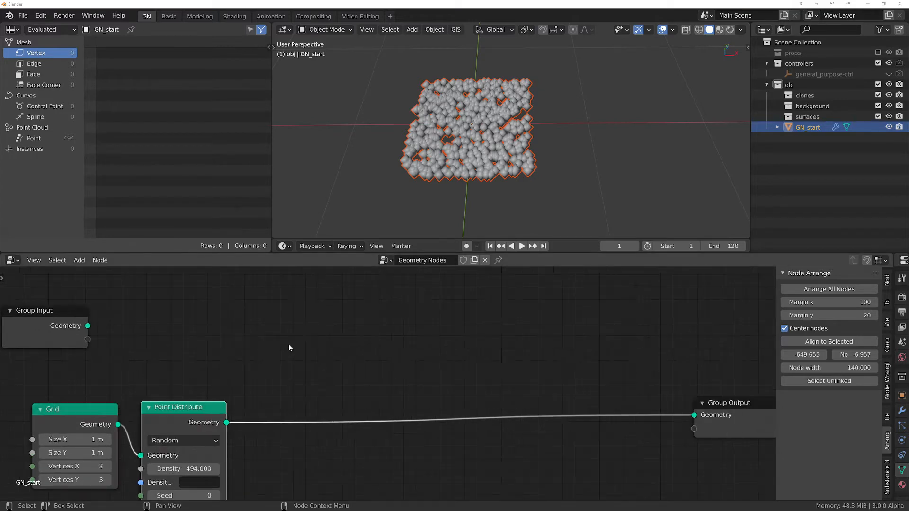
{"action": "left_click", "coordinate": [288, 327]}
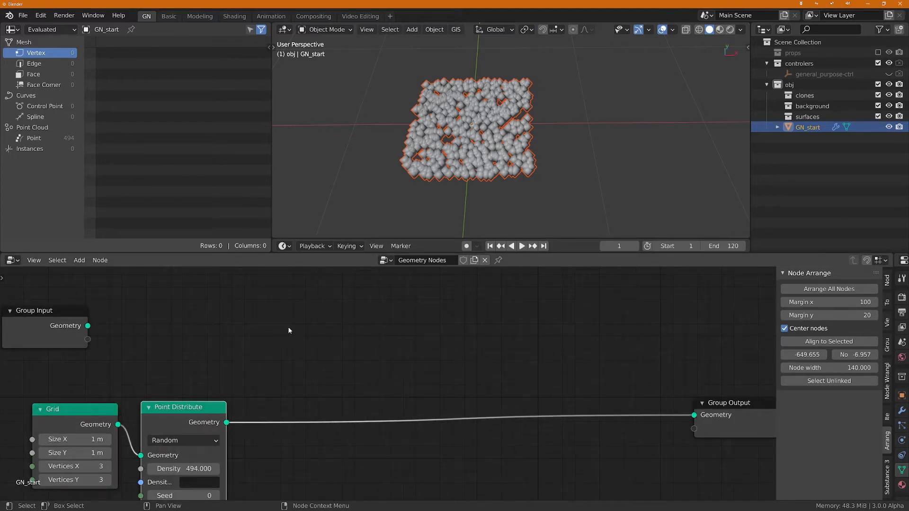
{"action": "key", "text": "shift+a"}
{"action": "type", "text": "sa tran"}
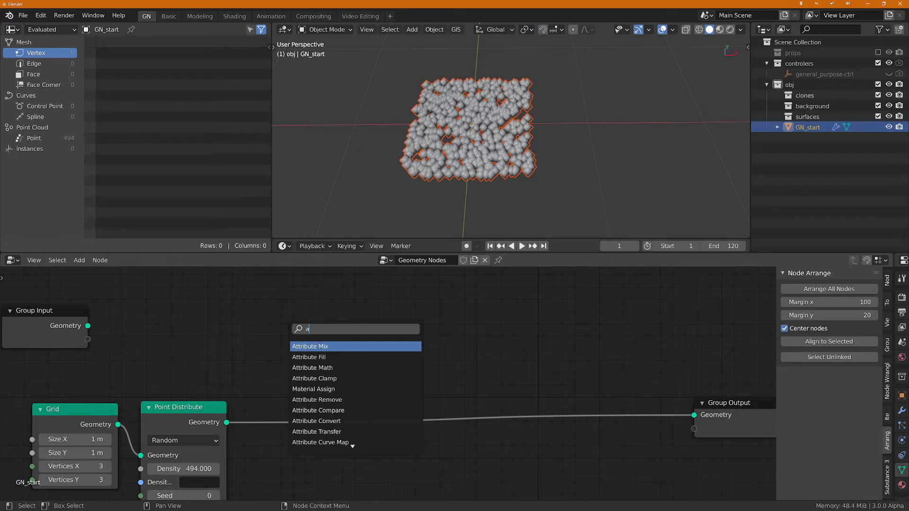
{"action": "key", "text": "BackSpace"}
{"action": "key", "text": "BackSpace"}
{"action": "key", "text": "BackSpace"}
{"action": "key", "text": "BackSpace"}
{"action": "key", "text": "BackSpace"}
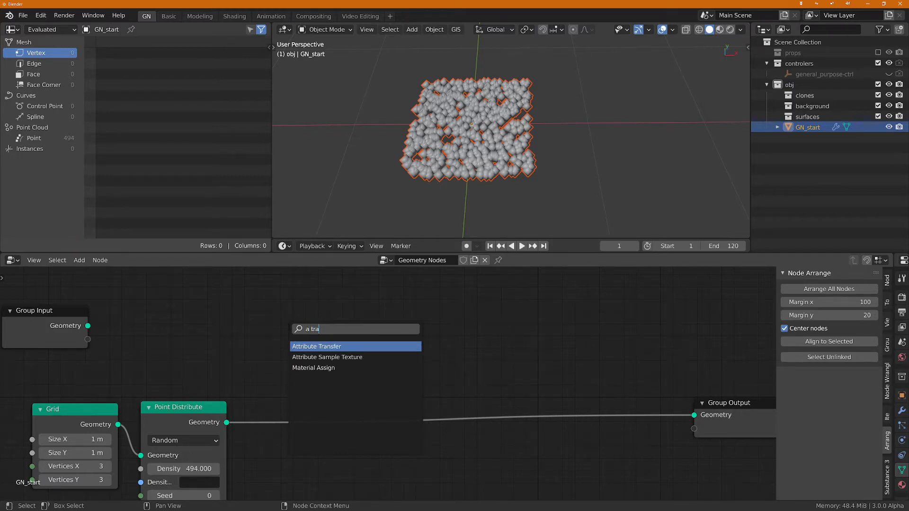
{"action": "type", "text": "t"}
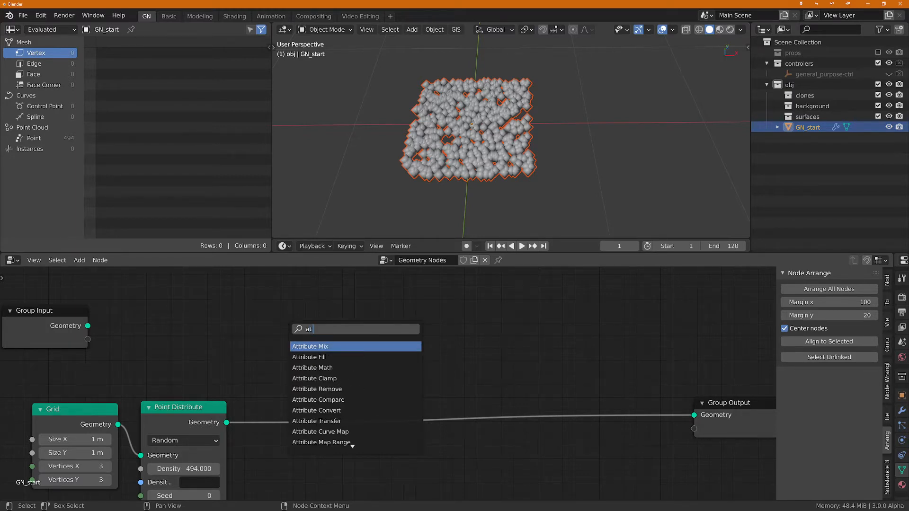
{"action": "type", "text": " rand"}
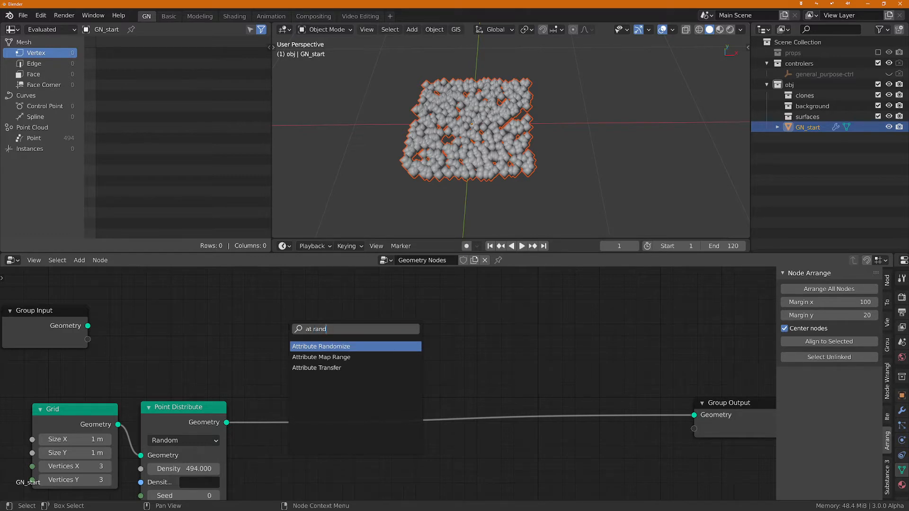
{"action": "key", "text": "Return"}
{"action": "left_click", "coordinate": [276, 337]}
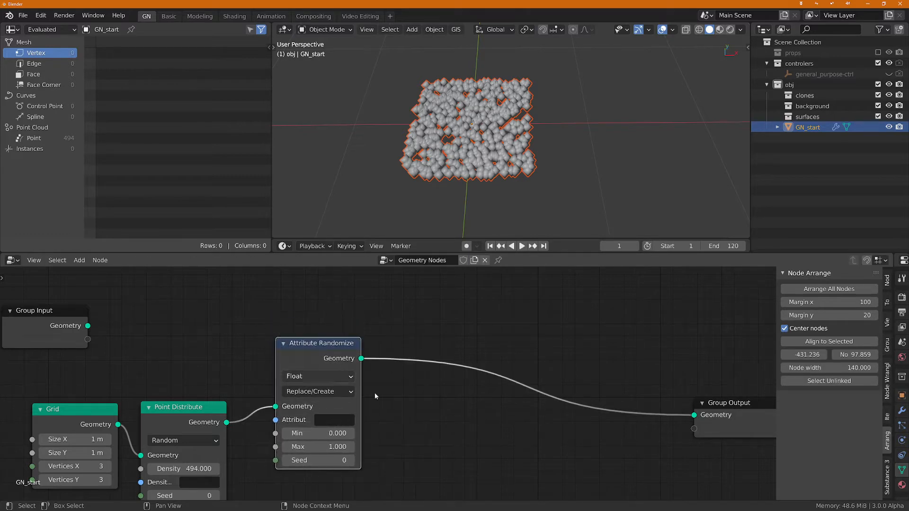
Step: Set the Attribute Randomize node's data type to Vector and its attribute to position
{"action": "middle_click_drag", "start_coordinate": [390, 410], "coordinate": [424, 365]}
{"action": "left_click", "coordinate": [364, 331]}
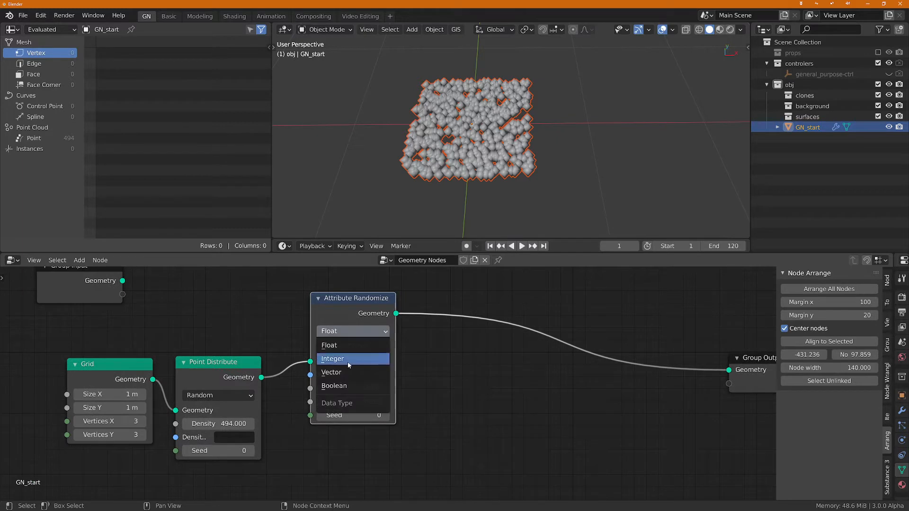
{"action": "left_click", "coordinate": [352, 342]}
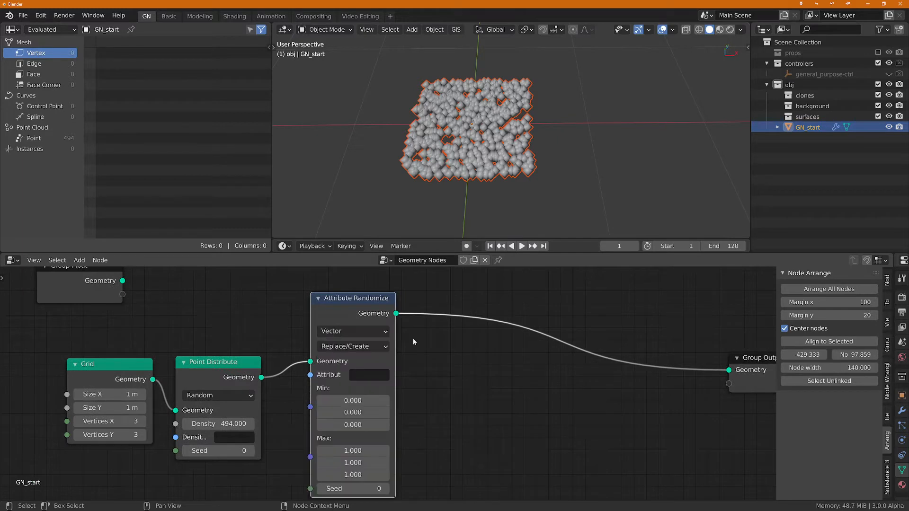
{"action": "left_click", "coordinate": [369, 375]}
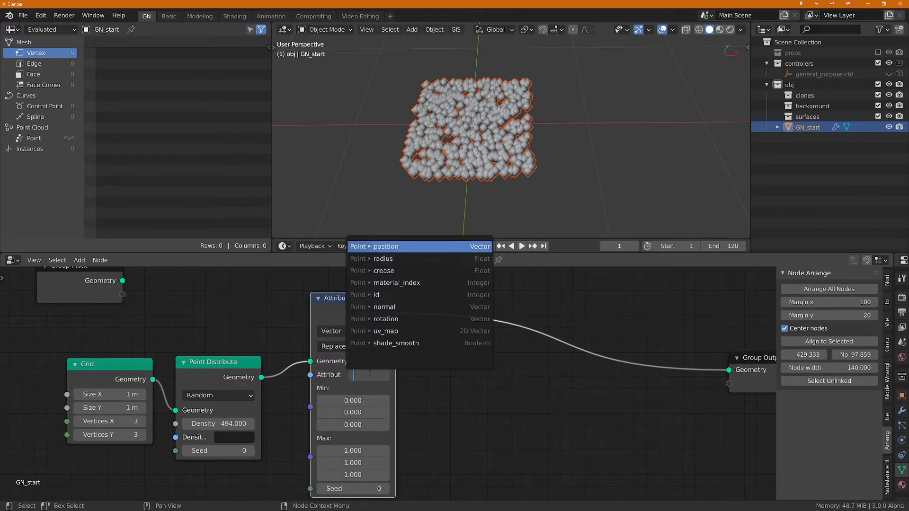
{"action": "key", "text": "Return"}
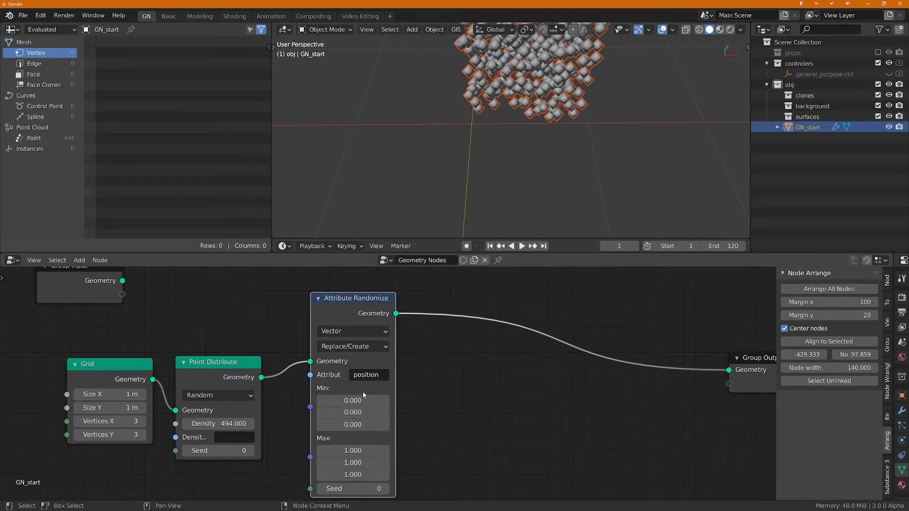
{"action": "mouse_move", "coordinate": [526, 157]}
{"action": "middle_mouse_down"}
{"action": "mouse_move", "coordinate": [544, 89]}
{"action": "mouse_move", "coordinate": [532, 163]}
{"action": "mouse_move", "coordinate": [520, 120]}
{"action": "mouse_move", "coordinate": [459, 115]}
{"action": "mouse_move", "coordinate": [525, 155]}
{"action": "middle_mouse_up"}
{"action": "scroll", "coordinate": [520, 120], "scroll_direction": "up", "scroll_amount": 4}
{"action": "scroll", "coordinate": [524, 153], "scroll_direction": "down", "scroll_amount": 2}
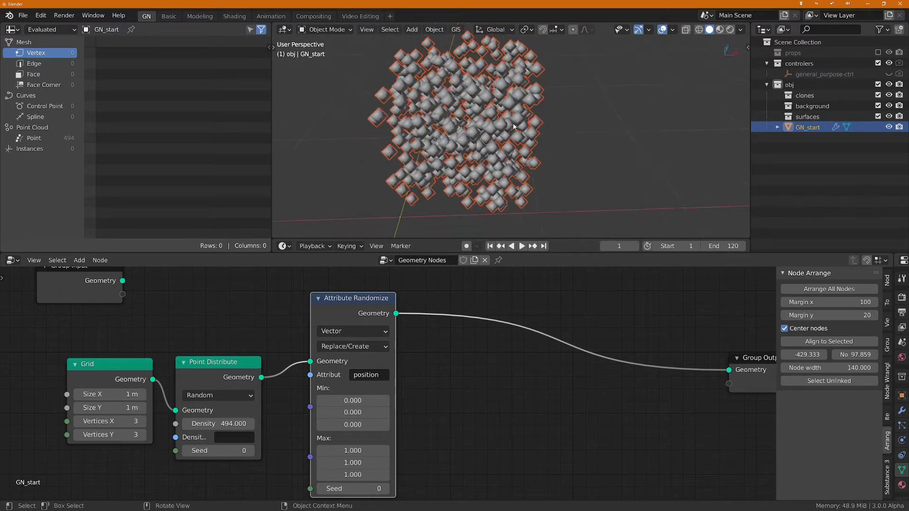
Step: Move Group Output further from Attribute Randomize and insert an Attribute Fill node between them
{"action": "middle_click_drag", "start_coordinate": [547, 298], "coordinate": [402, 361]}
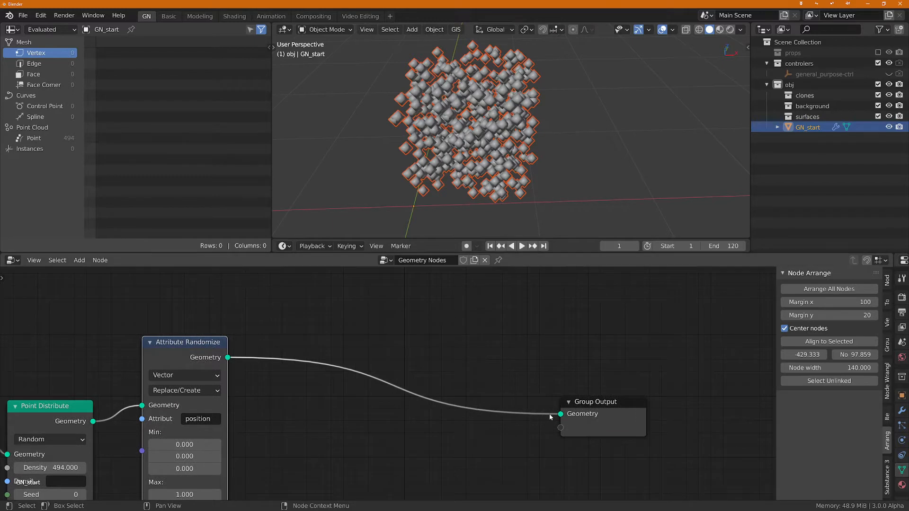
{"action": "left_click_drag", "start_coordinate": [592, 403], "coordinate": [682, 363]}
{"action": "left_click", "coordinate": [495, 382]}
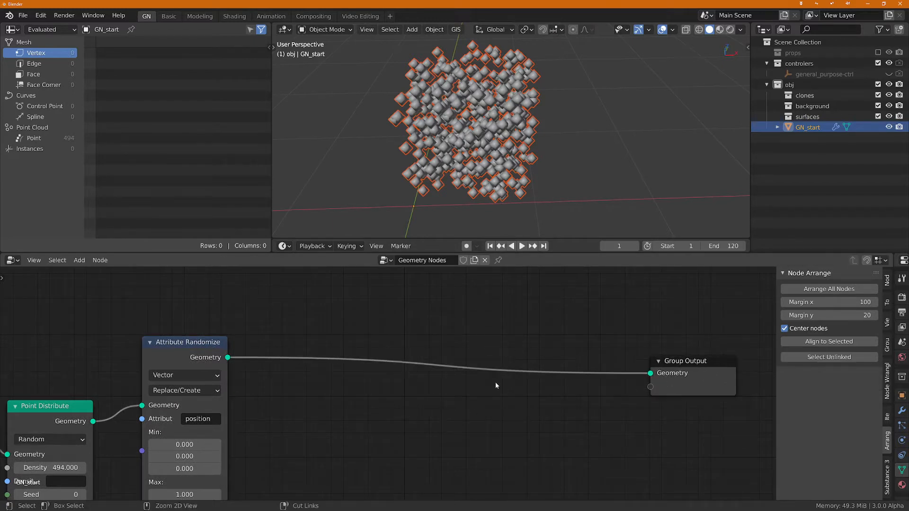
{"action": "key", "text": "shift+a"}
{"action": "type", "text": "sfill"}
{"action": "key", "text": "Return"}
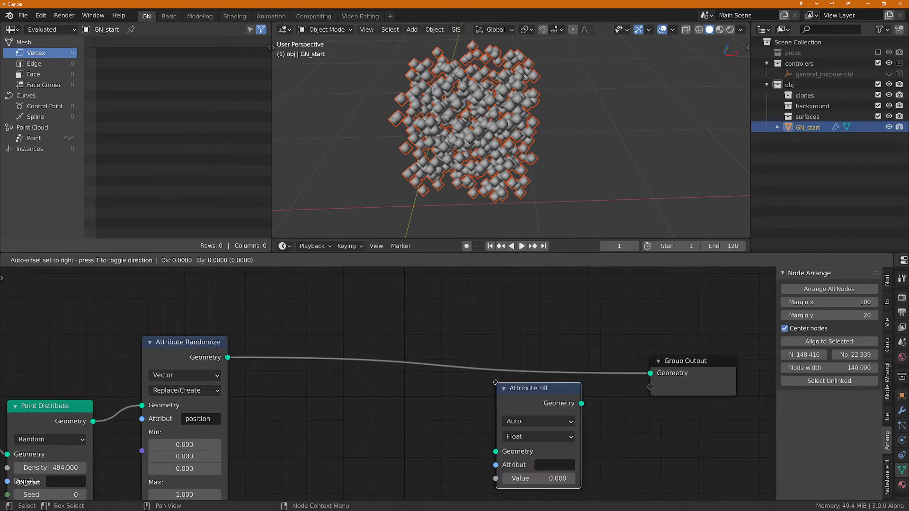
{"action": "left_click", "coordinate": [503, 346]}
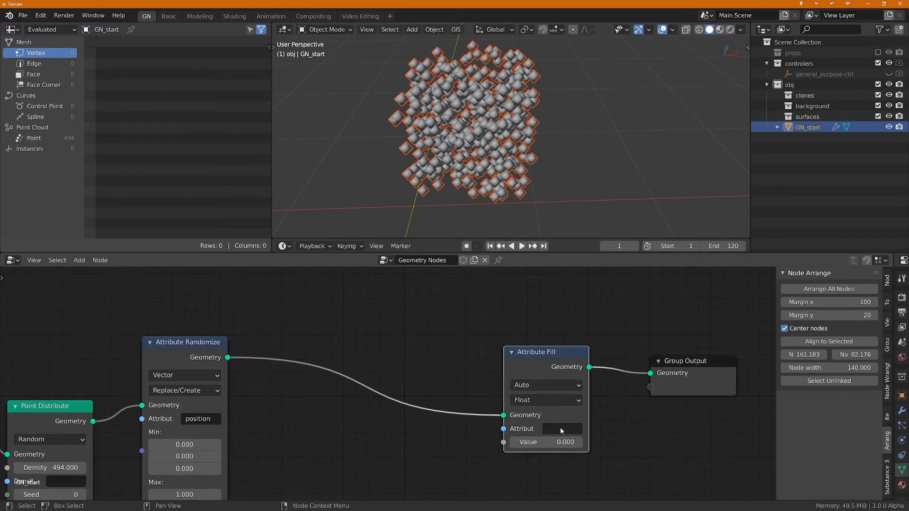
Step: Set the Attribute Fill node's attribute to radius with a value of 0.010
{"action": "left_click", "coordinate": [561, 427]}
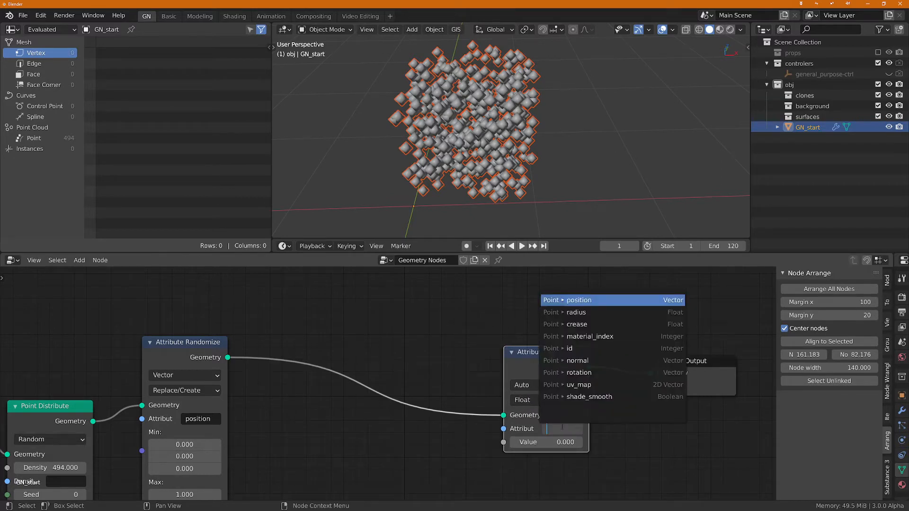
{"action": "left_click", "coordinate": [578, 312]}
{"action": "left_click", "coordinate": [562, 442]}
{"action": "key", "text": "Escape"}
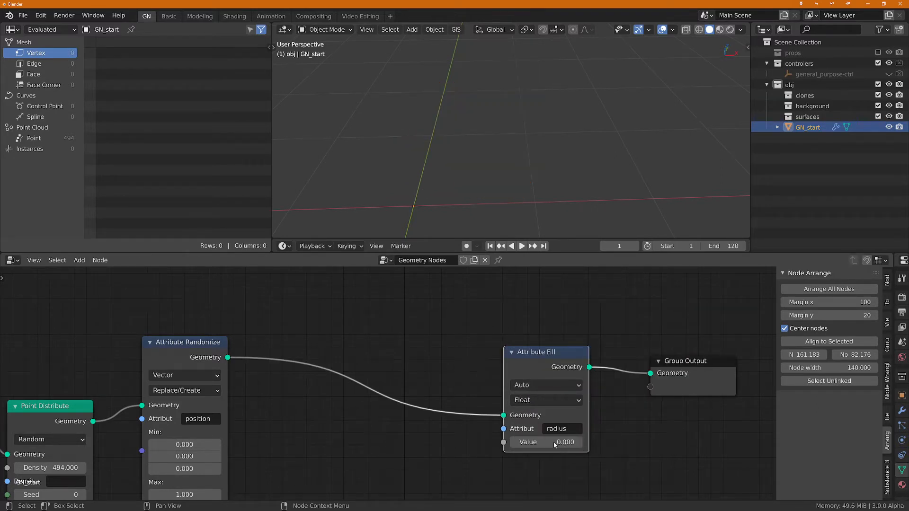
{"action": "mouse_move", "coordinate": [556, 442]}
{"action": "left_mouse_down", "text": "shift"}
{"action": "mouse_move", "coordinate": [574, 442]}
{"action": "mouse_move", "coordinate": [563, 442]}
{"action": "left_mouse_up", "text": "shift"}
{"action": "middle_click_drag", "start_coordinate": [500, 142], "coordinate": [510, 128]}
Step: Set the Point Distribute density to 1000 and inspect the denser point cloud
{"action": "middle_click_drag", "start_coordinate": [227, 417], "coordinate": [405, 326]}
{"action": "left_click", "coordinate": [232, 375]}
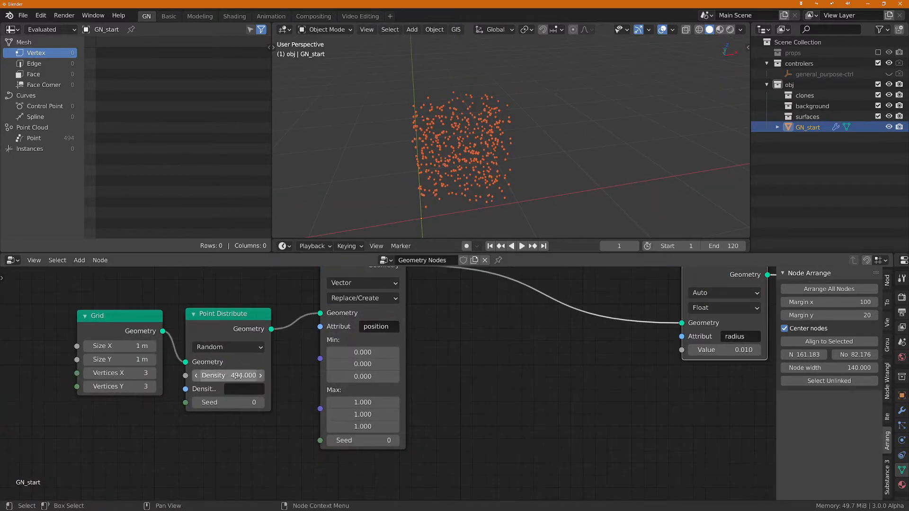
{"action": "type", "text": "100"}
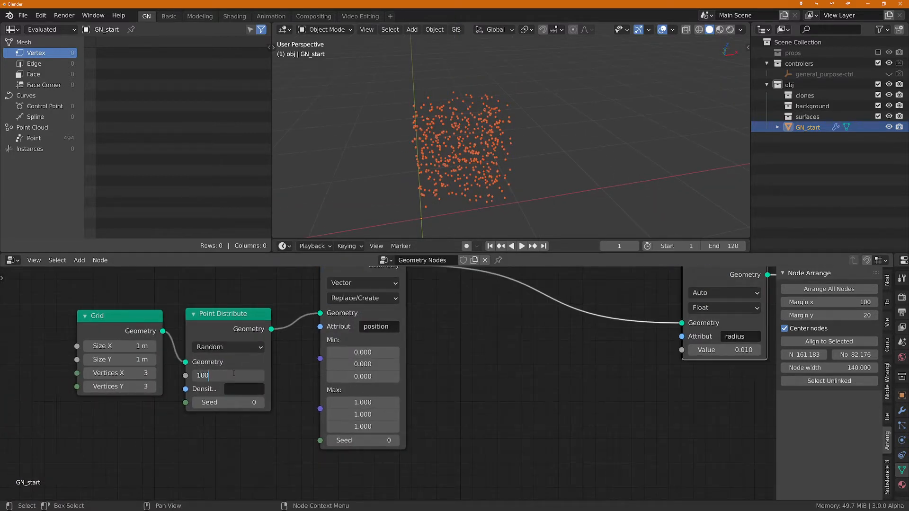
{"action": "type", "text": "0"}
{"action": "key", "text": "Return"}
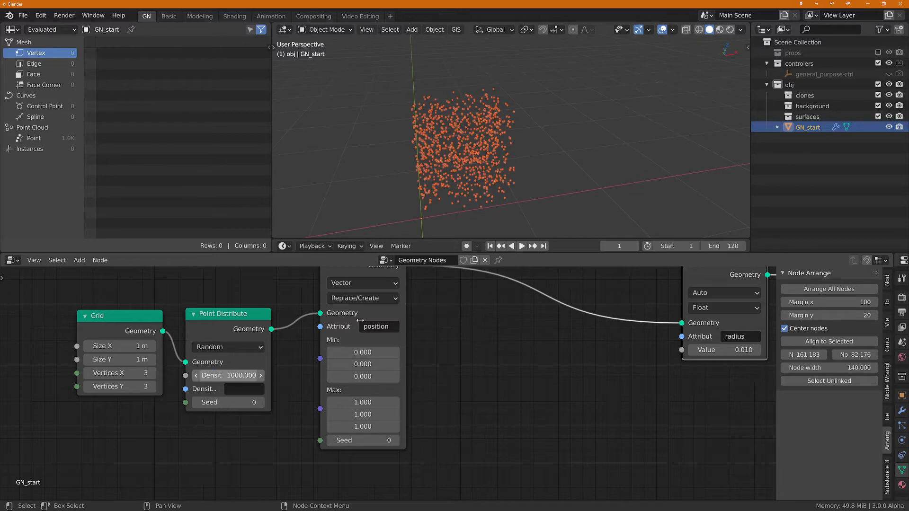
{"action": "scroll", "coordinate": [512, 350], "scroll_direction": "down", "scroll_amount": 1}
{"action": "scroll", "coordinate": [394, 118], "scroll_direction": "up", "scroll_amount": 2}
{"action": "middle_click_drag", "start_coordinate": [428, 133], "coordinate": [449, 95]}
{"action": "scroll", "coordinate": [384, 102], "scroll_direction": "up", "scroll_amount": 4}
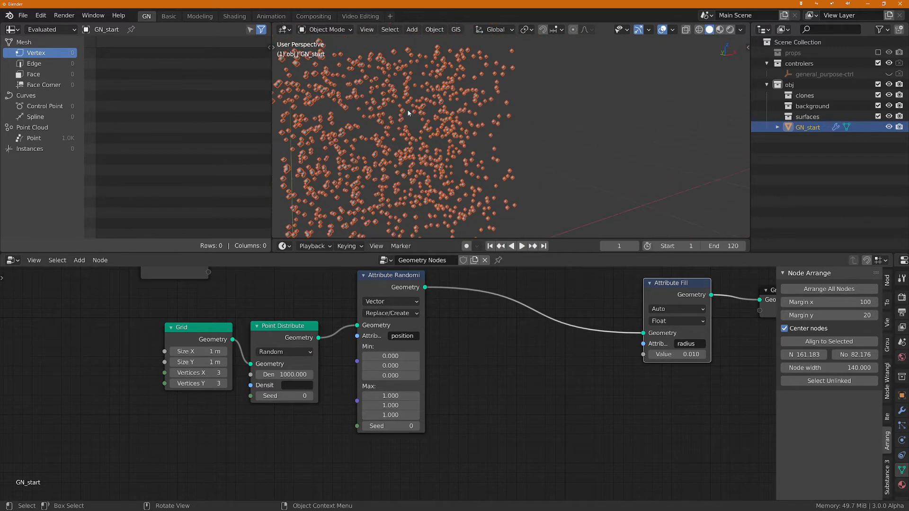
{"action": "scroll", "coordinate": [408, 113], "scroll_direction": "down", "scroll_amount": 2}
Step: Spread the nodes apart to free space between Attribute Randomize and Attribute Fill
{"action": "middle_click_drag", "start_coordinate": [581, 445], "coordinate": [456, 475]}
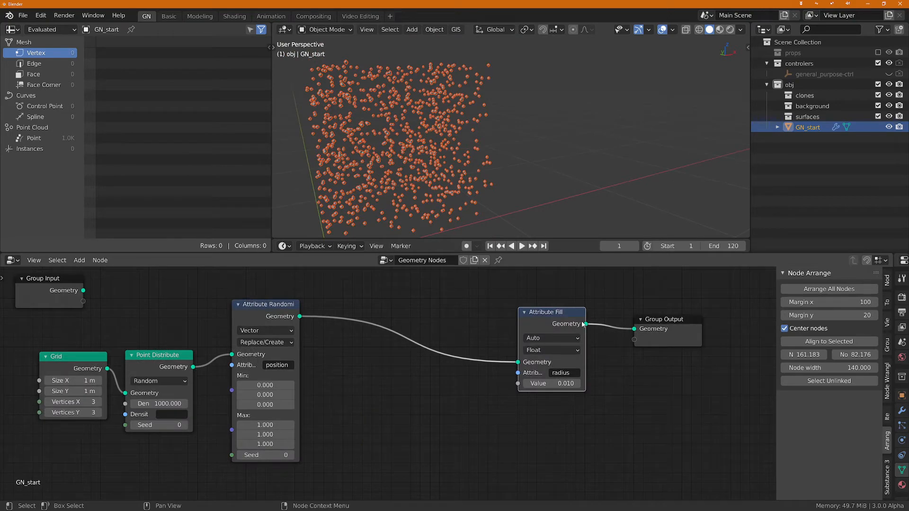
{"action": "left_click_drag", "start_coordinate": [676, 318], "coordinate": [719, 317]}
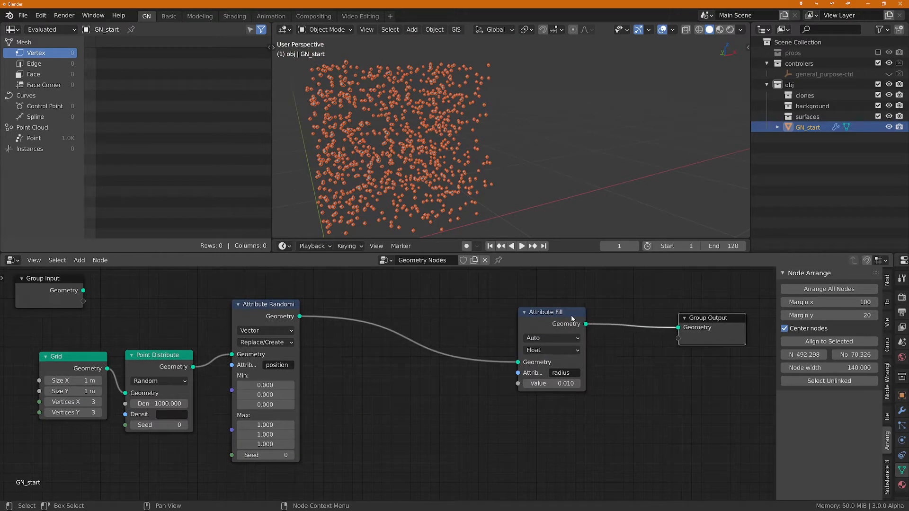
{"action": "left_click_drag", "start_coordinate": [571, 313], "coordinate": [642, 311]}
{"action": "middle_click_drag", "start_coordinate": [330, 378], "coordinate": [433, 401]}
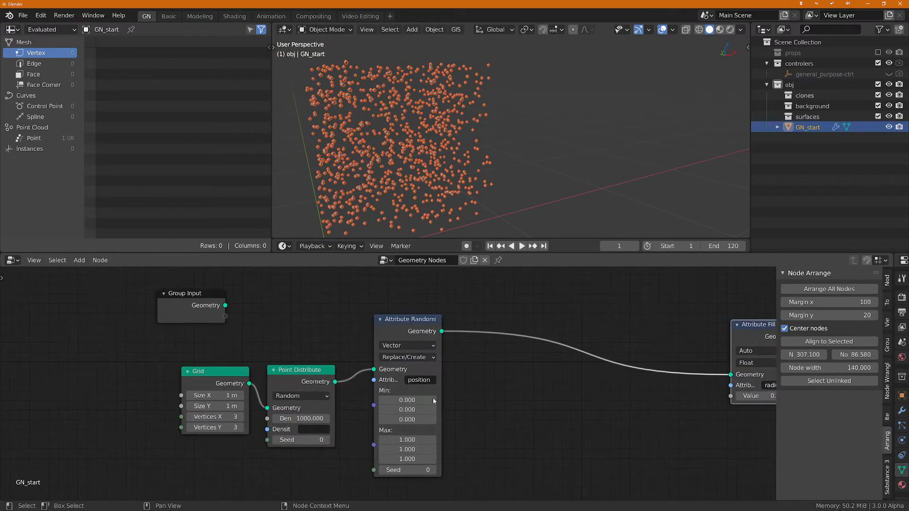
{"action": "left_click_drag", "start_coordinate": [171, 332], "coordinate": [470, 472]}
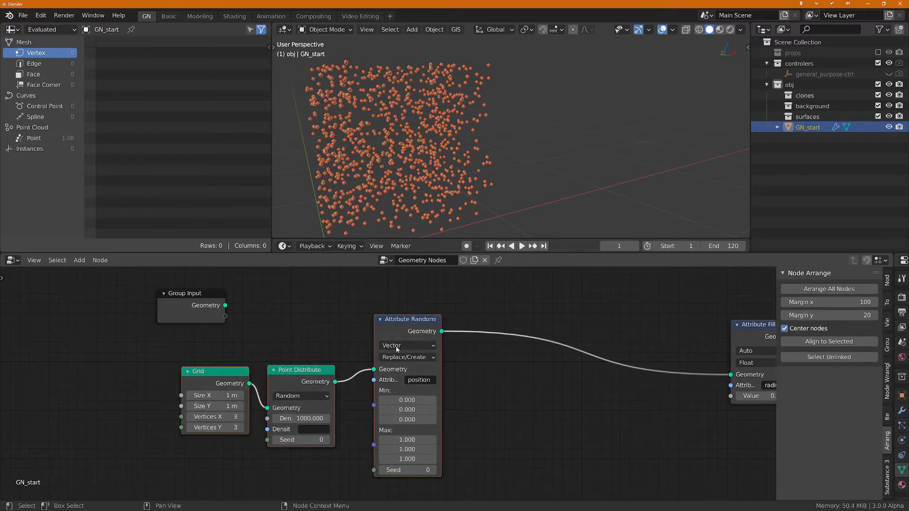
{"action": "left_click_drag", "start_coordinate": [400, 317], "coordinate": [274, 291]}
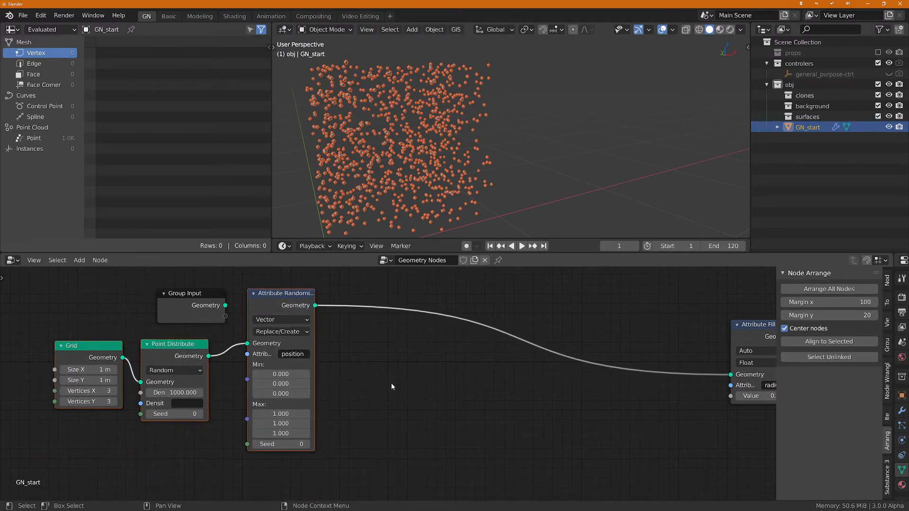
Step: Add an Attribute Compare node and connect its geometry between Attribute Randomize and Attribute Fill
{"action": "left_click", "coordinate": [376, 376]}
{"action": "key", "text": "shift+a"}
{"action": "type", "text": "s"}
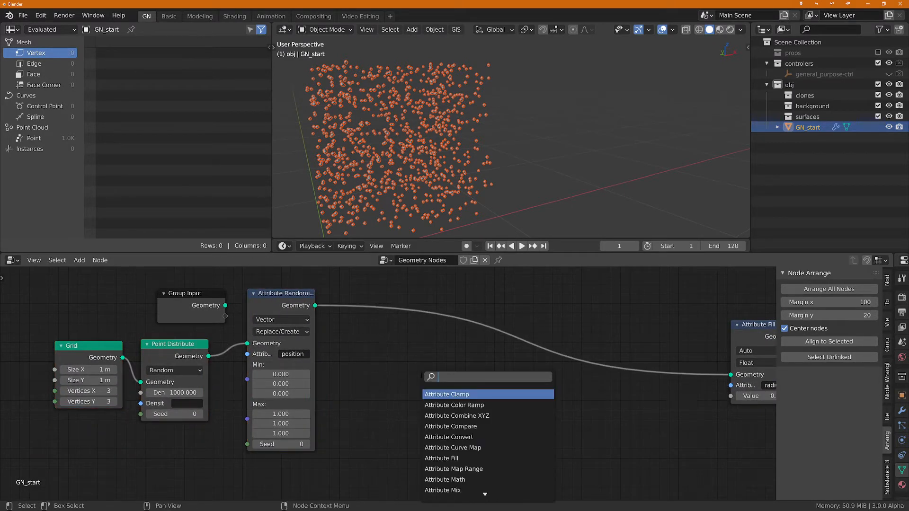
{"action": "type", "text": "comp"}
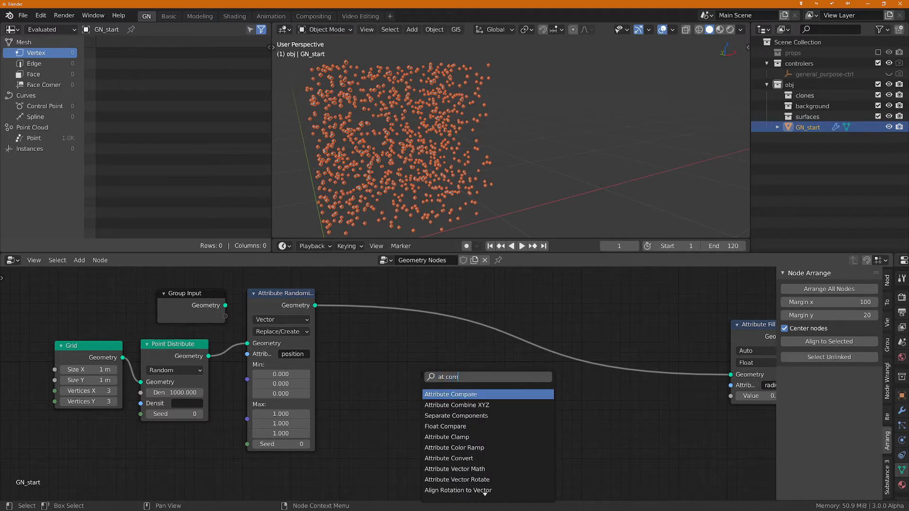
{"action": "key", "text": "Return"}
{"action": "left_click", "coordinate": [401, 345]}
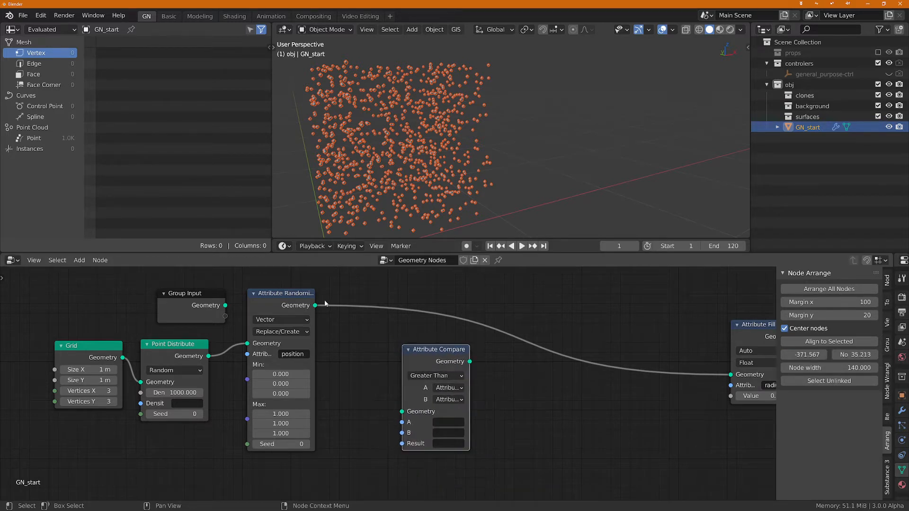
{"action": "left_click_drag", "start_coordinate": [315, 305], "coordinate": [406, 417]}
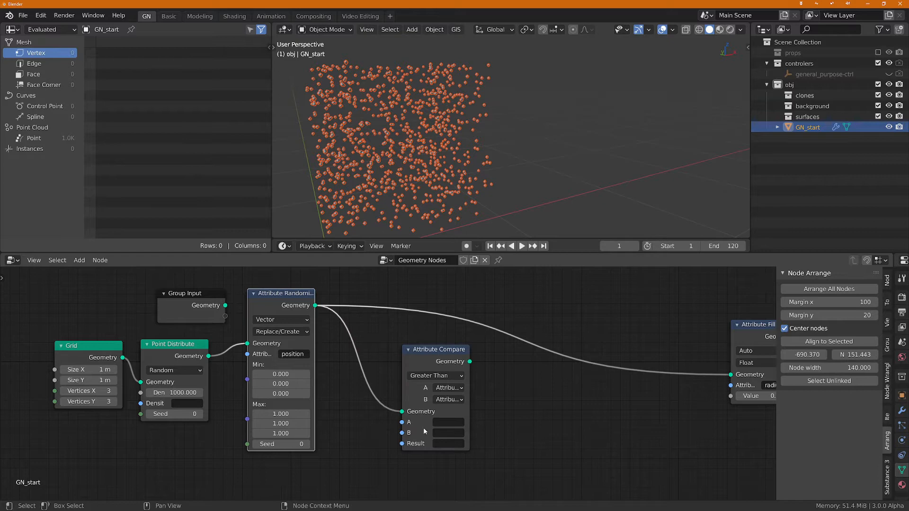
{"action": "left_click", "coordinate": [451, 422]}
{"action": "key", "text": "Escape"}
{"action": "scroll", "coordinate": [492, 374], "scroll_direction": "down", "scroll_amount": 2}
{"action": "left_click_drag", "start_coordinate": [474, 365], "coordinate": [681, 375]}
Step: Set the Attribute Compare node's A attribute to position and name its result attribute sphere
{"action": "left_click", "coordinate": [454, 412]}
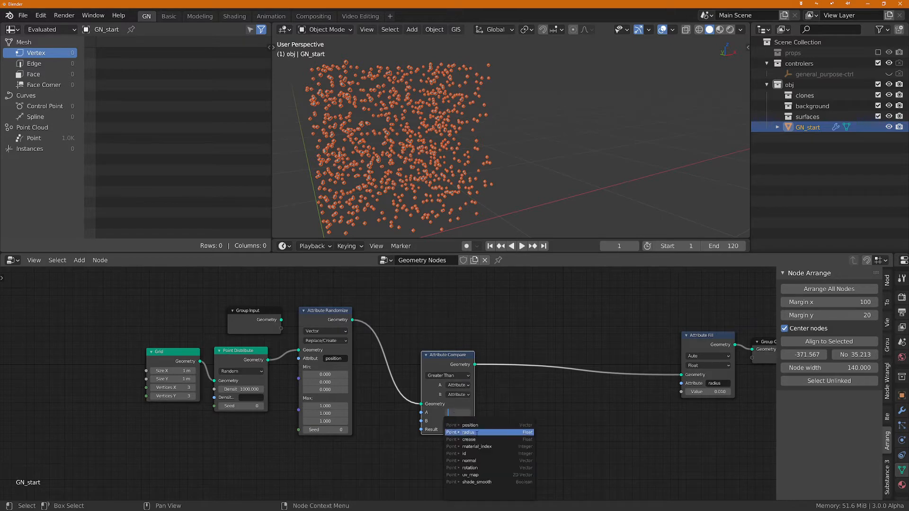
{"action": "left_click", "coordinate": [487, 426]}
{"action": "scroll", "coordinate": [489, 423], "scroll_direction": "up", "scroll_amount": 2}
{"action": "left_click", "coordinate": [436, 430]}
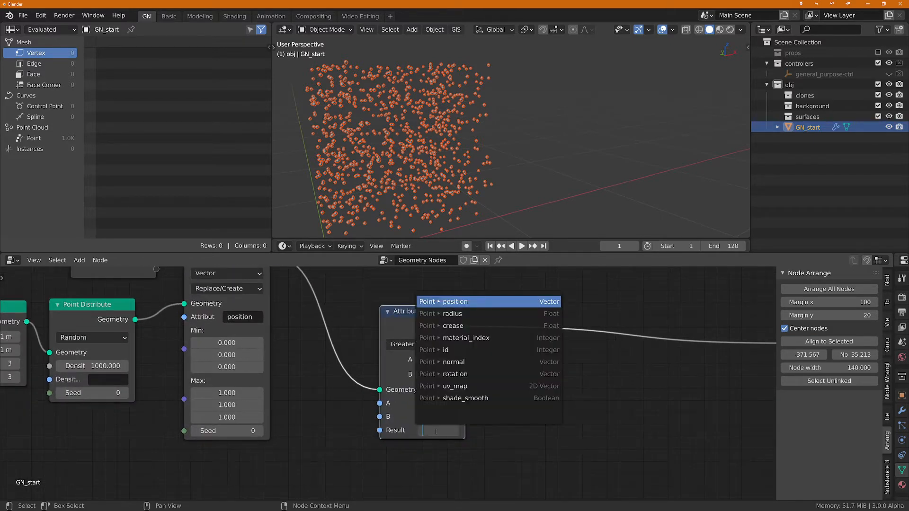
{"action": "type", "text": "sp"}
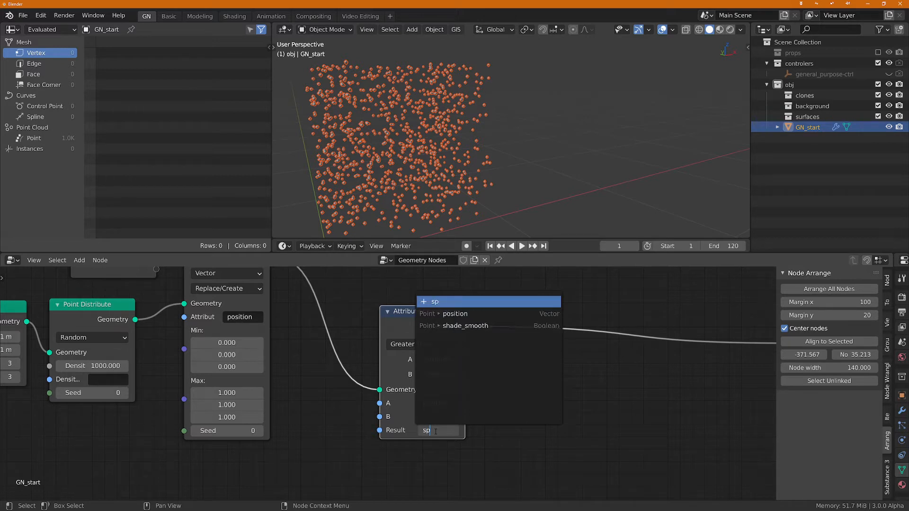
{"action": "type", "text": "here"}
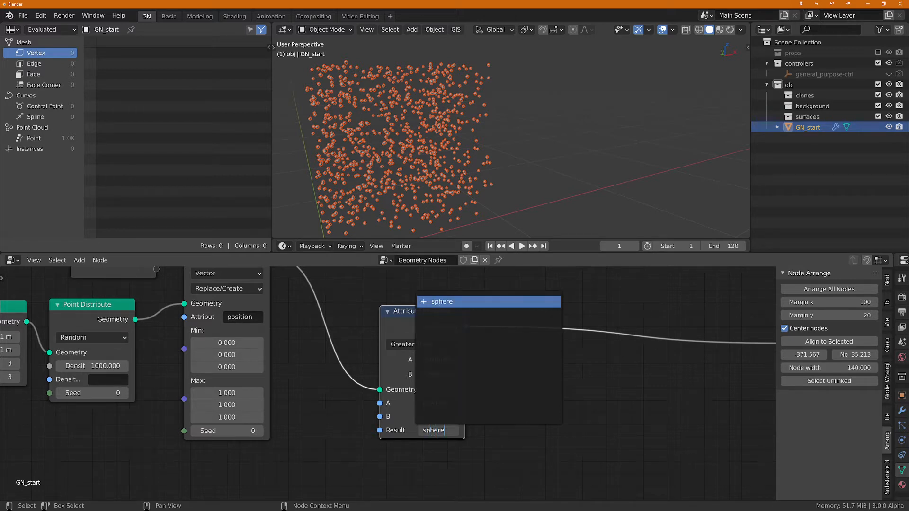
{"action": "key", "text": "Return"}
Step: Set Attribute Compare's B input to a Vector of 0.5, 0.5, 0.5 and its operation to Equal
{"action": "left_click", "coordinate": [440, 374]}
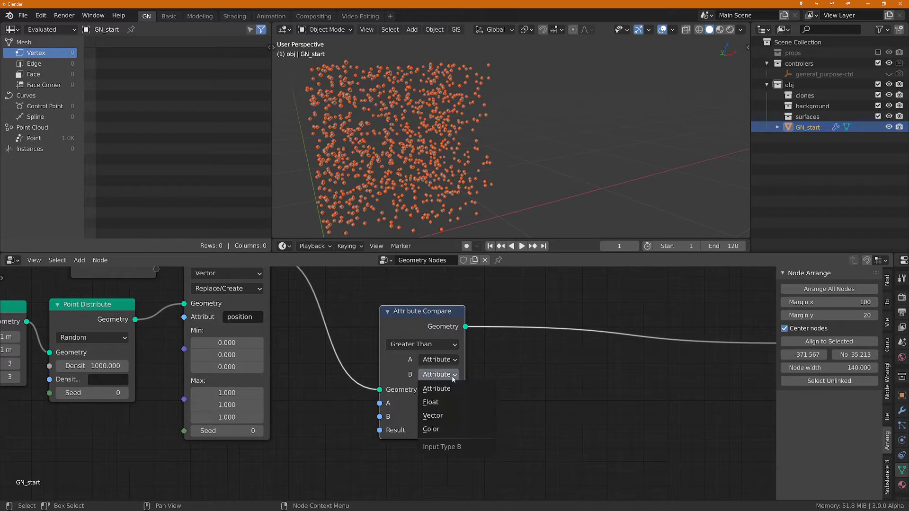
{"action": "left_click", "coordinate": [439, 410]}
{"action": "scroll", "coordinate": [458, 390], "scroll_direction": "down", "scroll_amount": 1}
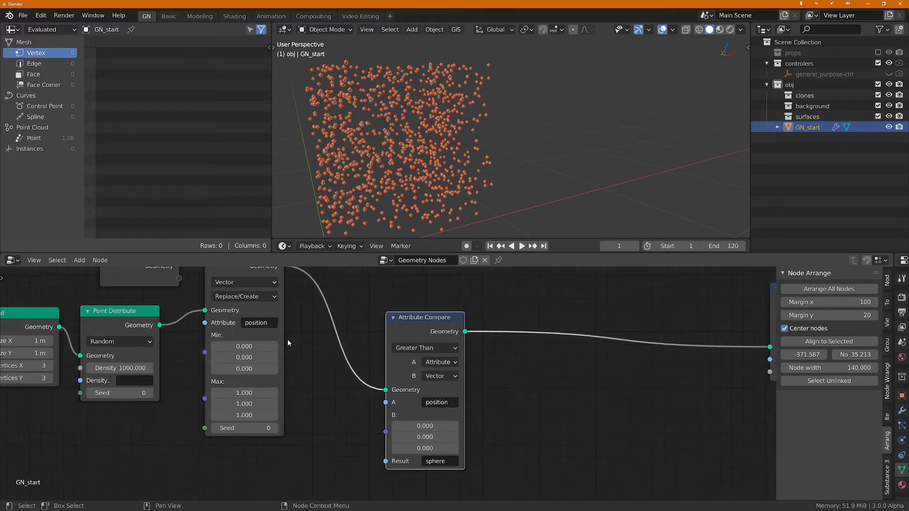
{"action": "middle_click_drag", "start_coordinate": [305, 346], "coordinate": [336, 353]}
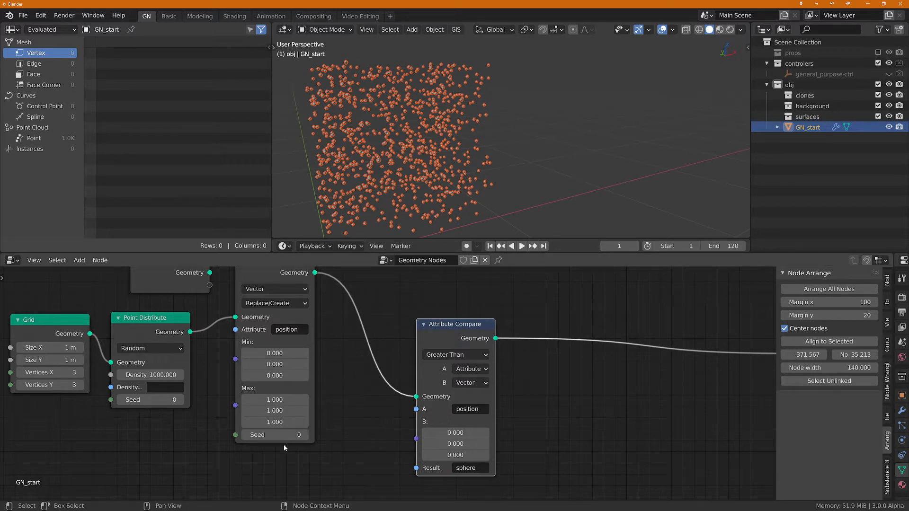
{"action": "left_click", "coordinate": [462, 432]}
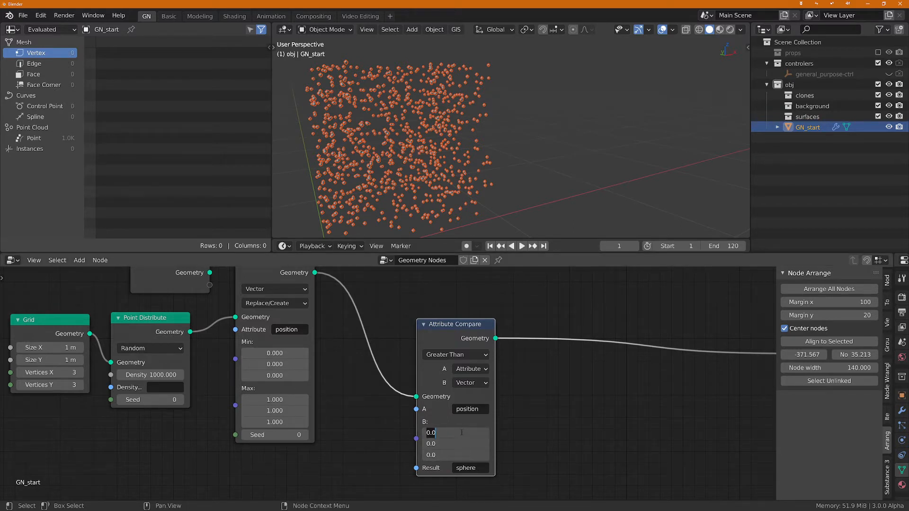
{"action": "type", "text": "0.5"}
{"action": "key", "text": "Return"}
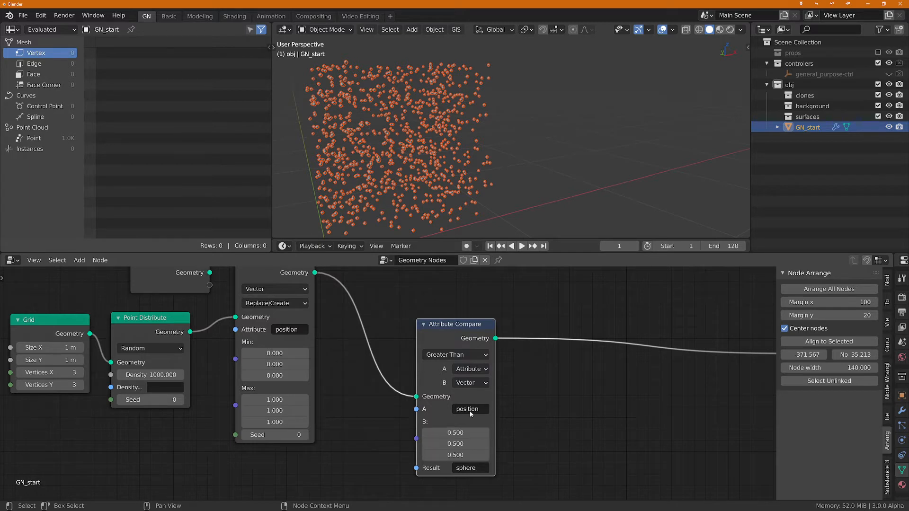
{"action": "left_click", "coordinate": [454, 354]}
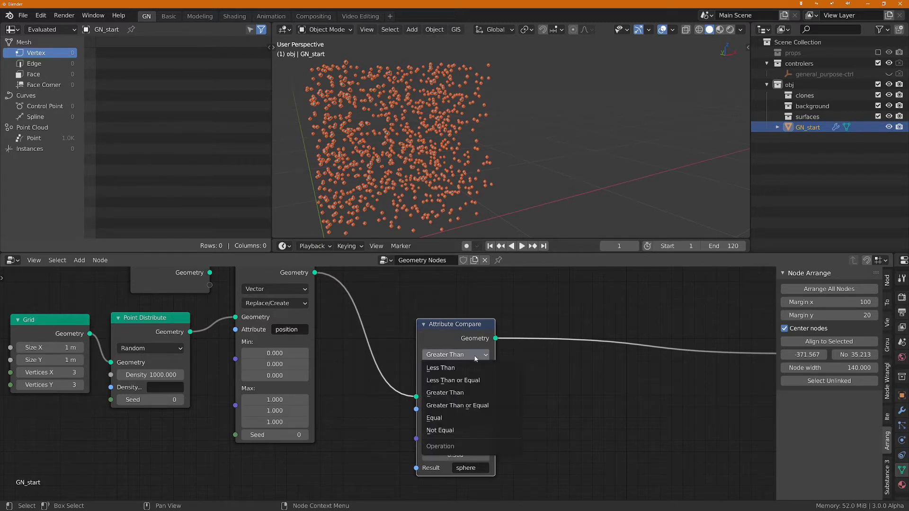
{"action": "left_click", "coordinate": [467, 418]}
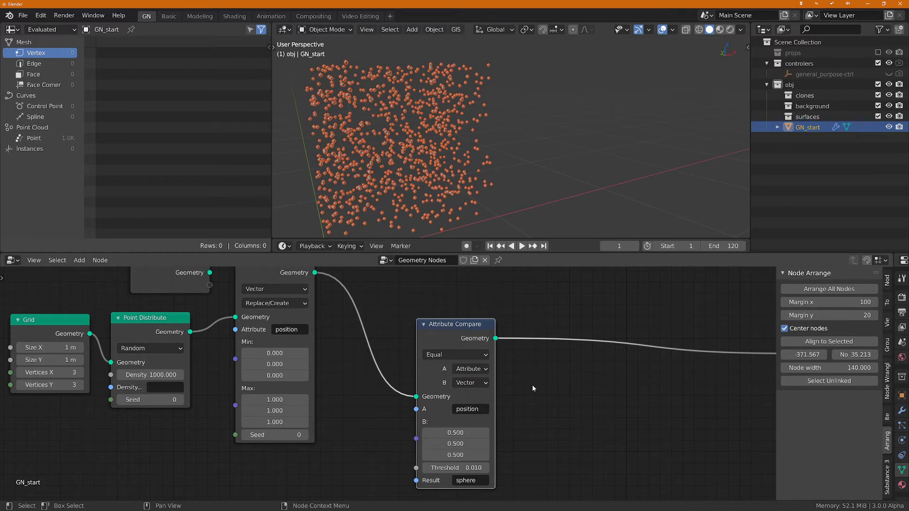
Step: Shift the Attribute Compare node slightly closer to Attribute Randomize and review its position, vector and threshold settings
{"action": "left_click_drag", "start_coordinate": [441, 333], "coordinate": [420, 319]}
{"action": "scroll", "coordinate": [443, 440], "scroll_direction": "up", "scroll_amount": 2}
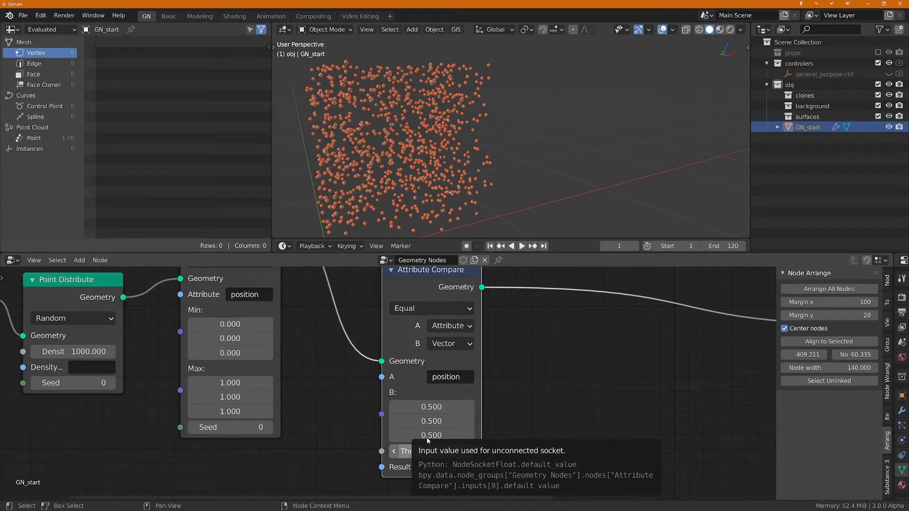
{"action": "middle_click_drag", "start_coordinate": [520, 316], "coordinate": [515, 349]}
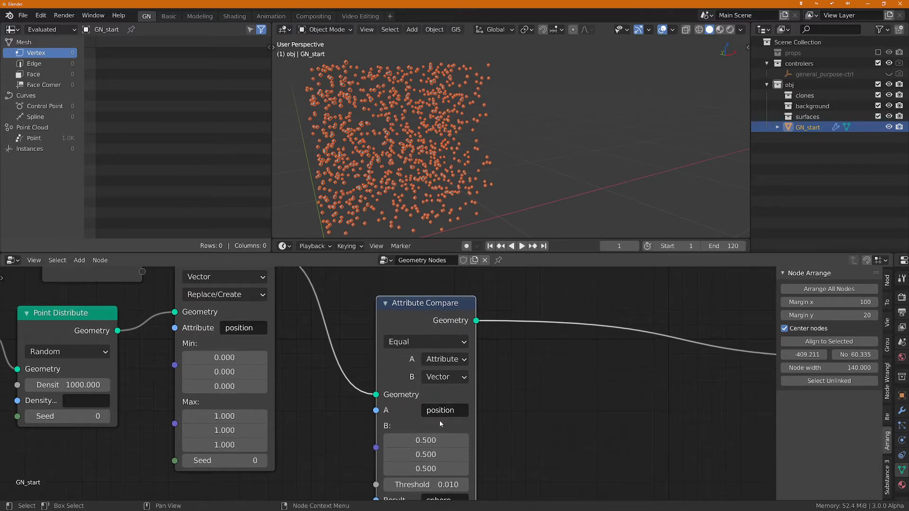
{"action": "middle_click_drag", "start_coordinate": [491, 429], "coordinate": [490, 394]}
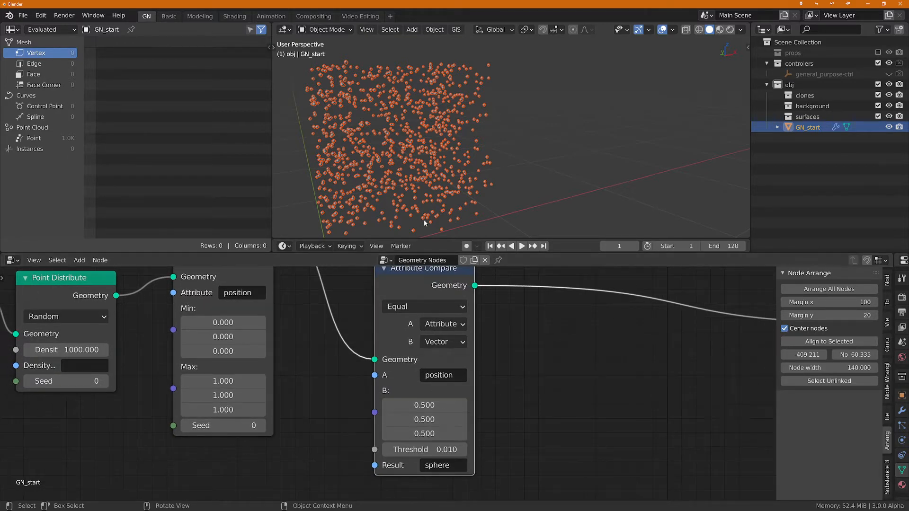
Step: Inspect the scattered points around the centre of the cube in the 3D viewport
{"action": "scroll", "coordinate": [417, 149], "scroll_direction": "up", "scroll_amount": 3}
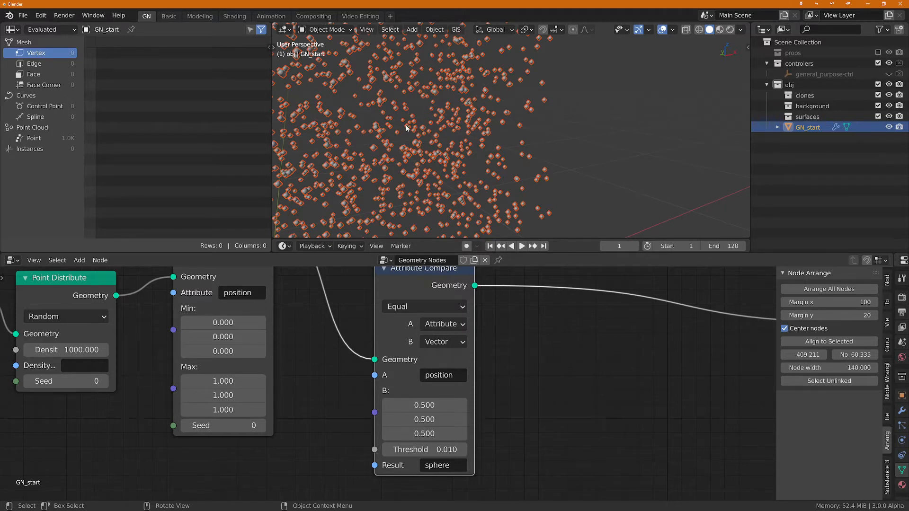
{"action": "mouse_move", "coordinate": [407, 128]}
{"action": "left_mouse_down"}
{"action": "mouse_move", "coordinate": [399, 124]}
{"action": "mouse_move", "coordinate": [408, 122]}
{"action": "left_mouse_up"}
{"action": "scroll", "coordinate": [403, 136], "scroll_direction": "up", "scroll_amount": 1}
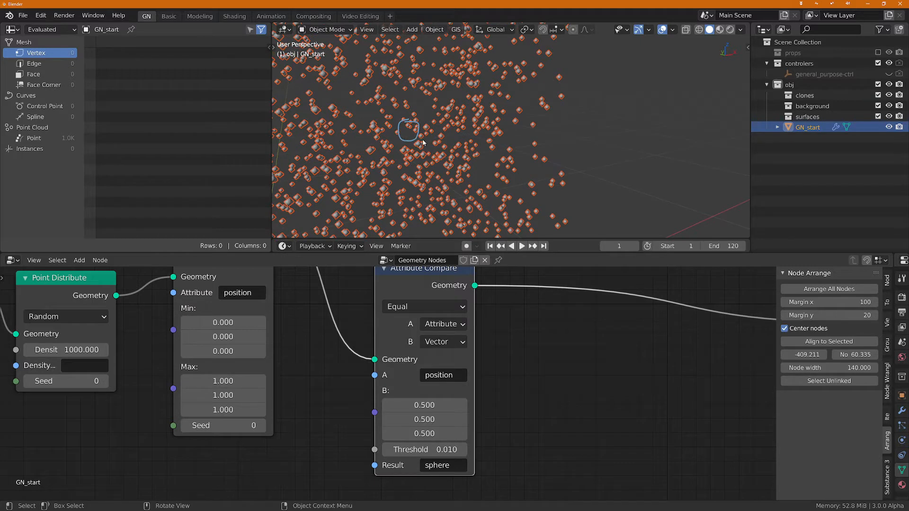
{"action": "mouse_move", "coordinate": [423, 142]}
{"action": "left_mouse_down"}
{"action": "mouse_move", "coordinate": [412, 151]}
{"action": "mouse_move", "coordinate": [419, 141]}
{"action": "mouse_move", "coordinate": [433, 148]}
{"action": "left_mouse_up"}
{"action": "right_click_drag", "start_coordinate": [407, 126], "coordinate": [430, 152]}
{"action": "scroll", "coordinate": [474, 180], "scroll_direction": "down", "scroll_amount": 2}
{"action": "scroll", "coordinate": [502, 312], "scroll_direction": "down", "scroll_amount": 3}
Step: Insert a Point Separate node between Attribute Compare and Attribute Fill, and set its mask to sphere
{"action": "mouse_move", "coordinate": [549, 341]}
{"action": "middle_mouse_down"}
{"action": "mouse_move", "coordinate": [505, 340]}
{"action": "mouse_move", "coordinate": [497, 389]}
{"action": "mouse_move", "coordinate": [488, 383]}
{"action": "mouse_move", "coordinate": [454, 398]}
{"action": "middle_mouse_up"}
{"action": "scroll", "coordinate": [415, 437], "scroll_direction": "up", "scroll_amount": 2}
{"action": "scroll", "coordinate": [510, 364], "scroll_direction": "down", "scroll_amount": 1}
{"action": "key", "text": "ctrl+a"}
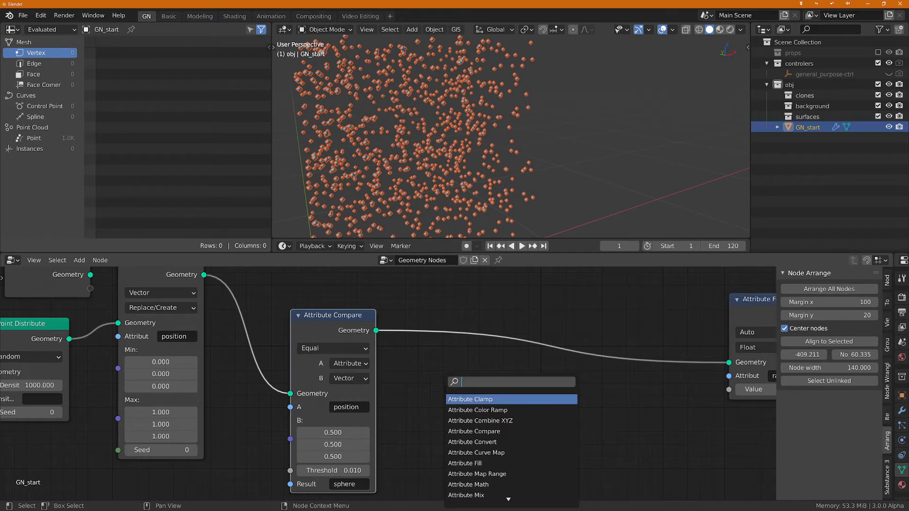
{"action": "type", "text": "point sep"}
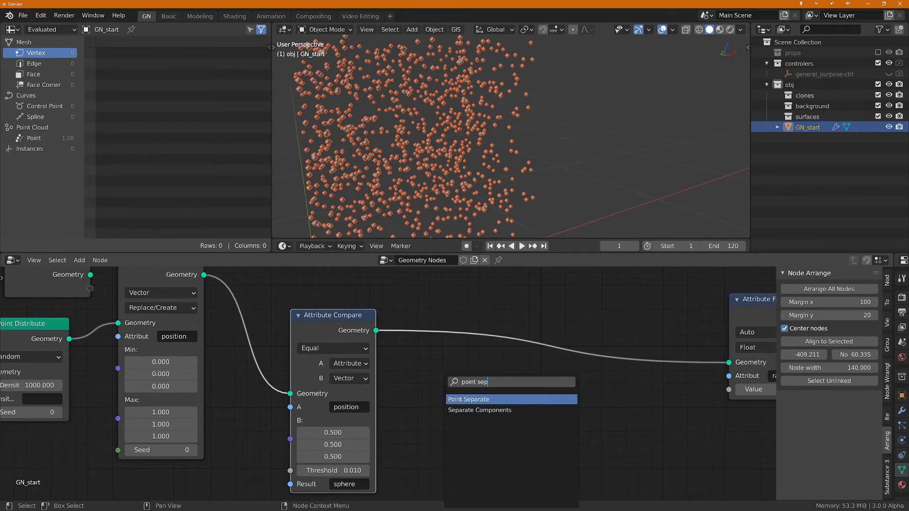
{"action": "key", "text": "Return"}
{"action": "left_click", "coordinate": [473, 341]}
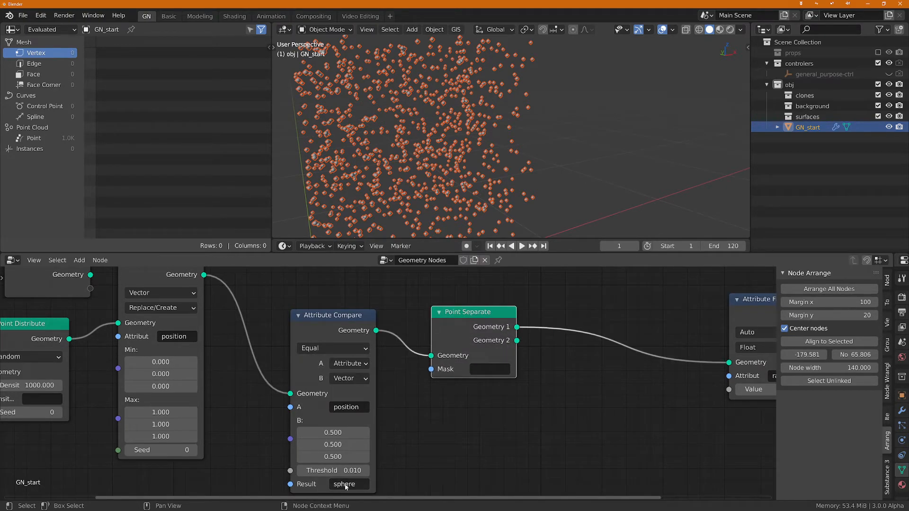
{"action": "key", "text": "ctrl+c"}
{"action": "key", "text": "ctrl+v"}
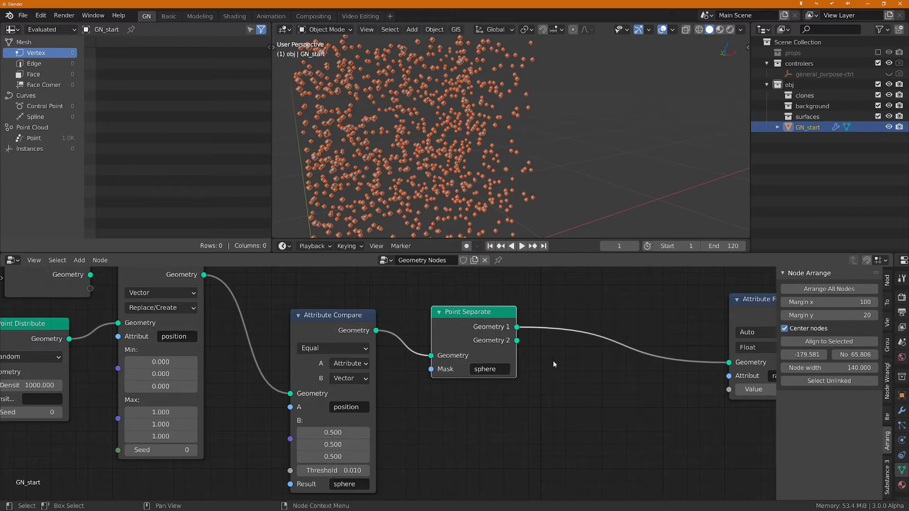
Step: Feed Attribute Fill from Point Separate's Geometry 2 output instead of Geometry 1
{"action": "middle_click_drag", "start_coordinate": [554, 364], "coordinate": [465, 377]}
{"action": "left_click_drag", "start_coordinate": [426, 352], "coordinate": [649, 378]}
{"action": "scroll", "coordinate": [509, 286], "scroll_direction": "down", "scroll_amount": 1}
{"action": "scroll", "coordinate": [515, 155], "scroll_direction": "down", "scroll_amount": 7}
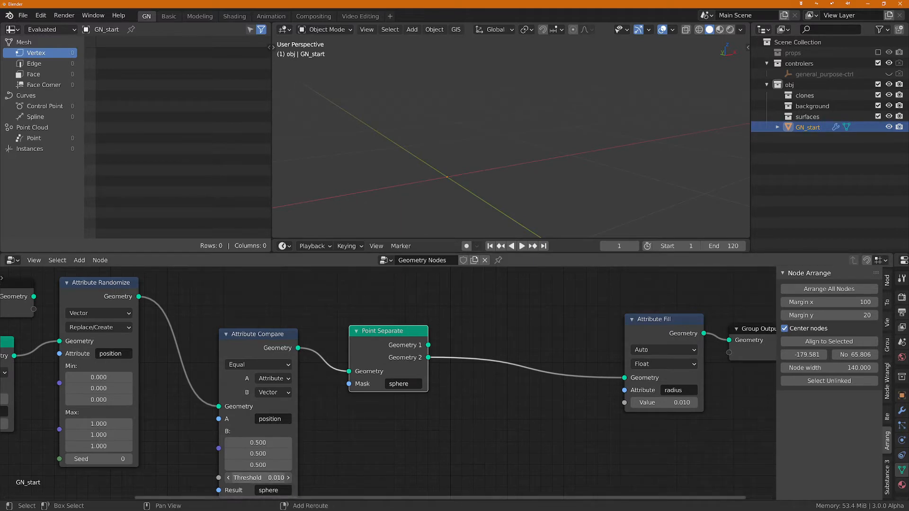
Step: Raise the Attribute Compare threshold to 0.5 and check the resulting points in the viewport
{"action": "left_click_drag", "start_coordinate": [258, 477], "coordinate": [286, 478]}
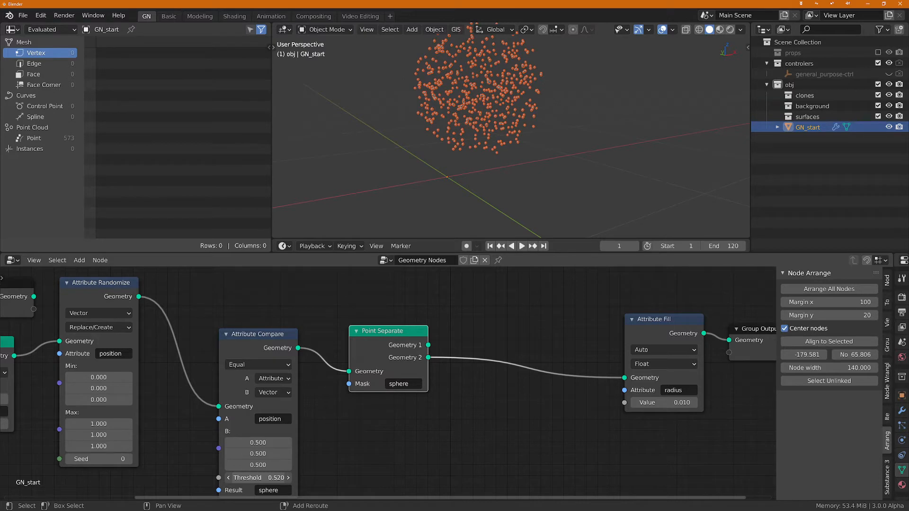
{"action": "scroll", "coordinate": [448, 171], "scroll_direction": "down", "scroll_amount": 1}
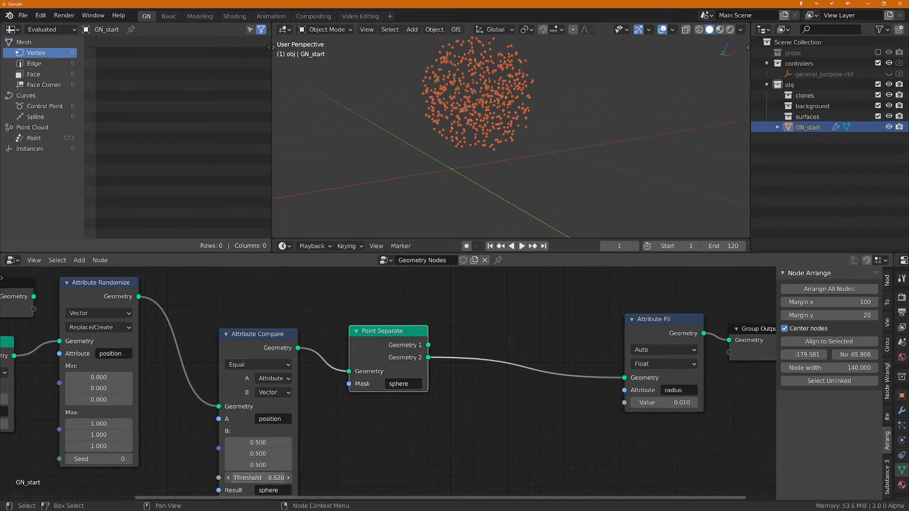
{"action": "left_click_drag", "start_coordinate": [276, 478], "coordinate": [275, 479]}
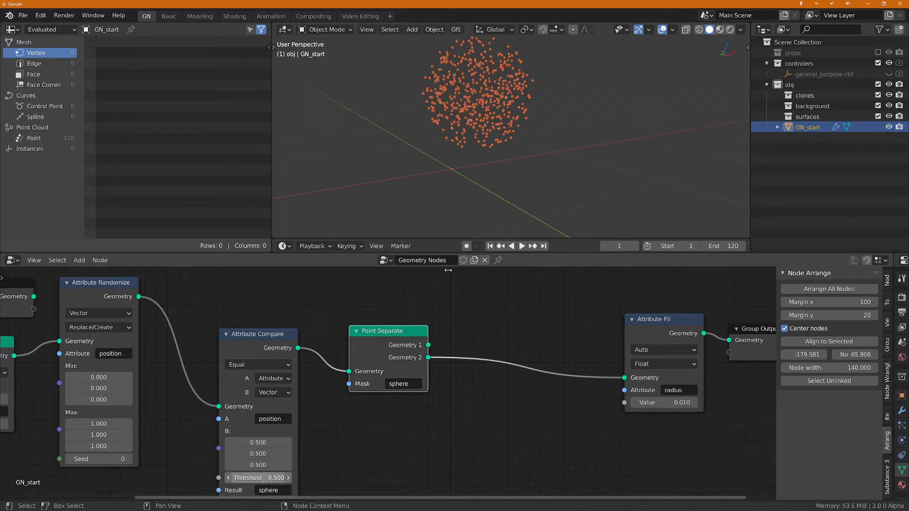
{"action": "mouse_move", "coordinate": [440, 142]}
{"action": "middle_mouse_down"}
{"action": "mouse_move", "coordinate": [420, 137]}
{"action": "mouse_move", "coordinate": [440, 144]}
{"action": "middle_mouse_up"}
Step: Set the Point Distribute node's density to 2000
{"action": "middle_click_drag", "start_coordinate": [195, 457], "coordinate": [400, 451]}
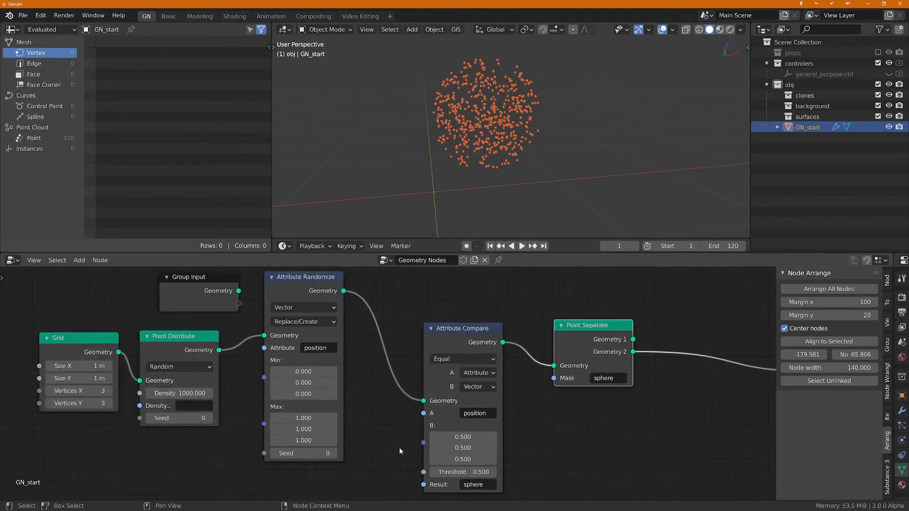
{"action": "left_click", "coordinate": [178, 392]}
{"action": "type", "text": "2000"}
{"action": "key", "text": "Return"}
Step: Move the Group Input node away from Attribute Randomize, to the start of the node tree before Grid
{"action": "scroll", "coordinate": [499, 420], "scroll_direction": "down", "scroll_amount": 1}
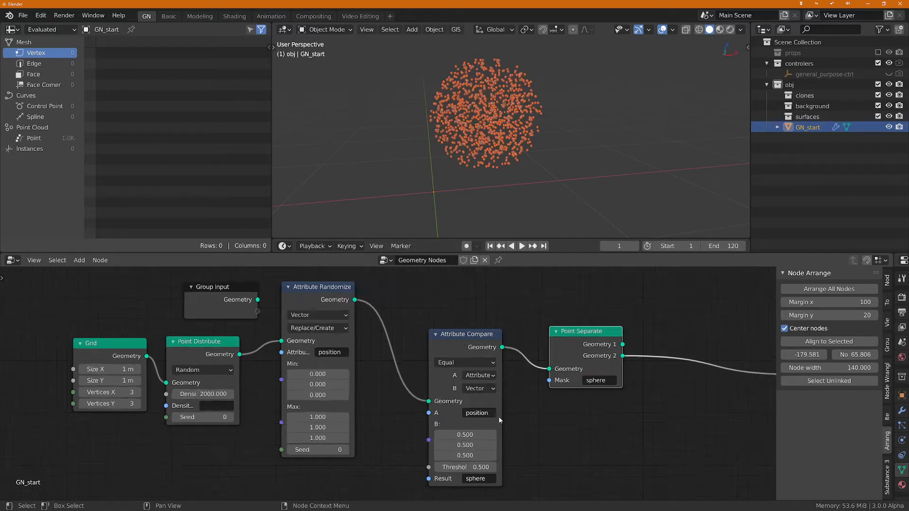
{"action": "scroll", "coordinate": [500, 420], "scroll_direction": "down", "scroll_amount": 1}
{"action": "middle_click_drag", "start_coordinate": [560, 409], "coordinate": [539, 409]}
{"action": "scroll", "coordinate": [374, 318], "scroll_direction": "down", "scroll_amount": 2}
{"action": "middle_click_drag", "start_coordinate": [400, 322], "coordinate": [490, 345]}
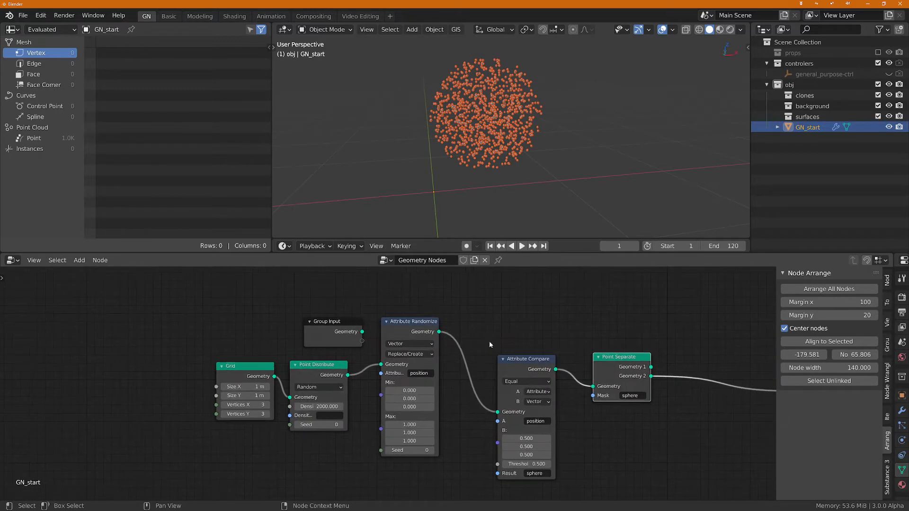
{"action": "left_click_drag", "start_coordinate": [344, 328], "coordinate": [167, 320]}
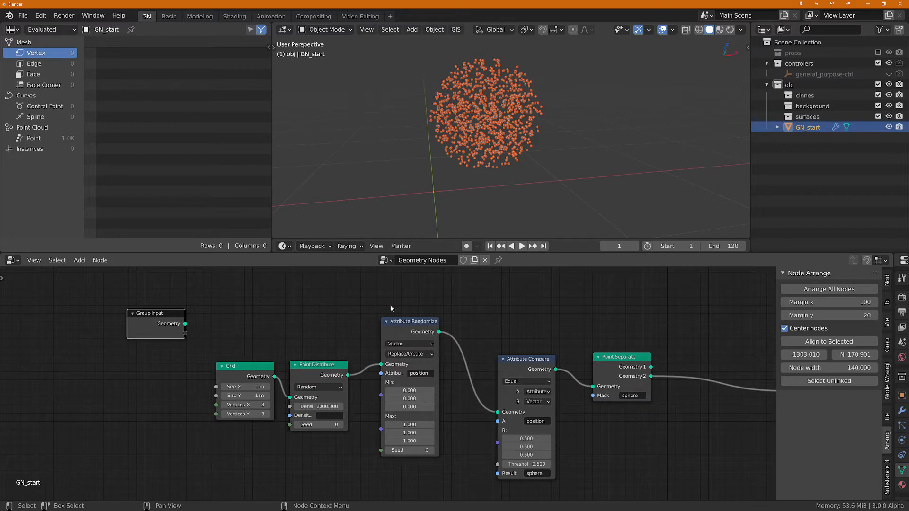
Step: Put the Attribute Randomize node in a frame labelled cube
{"action": "left_click_drag", "start_coordinate": [356, 290], "coordinate": [477, 487]}
{"action": "key", "text": "ctrl+j"}
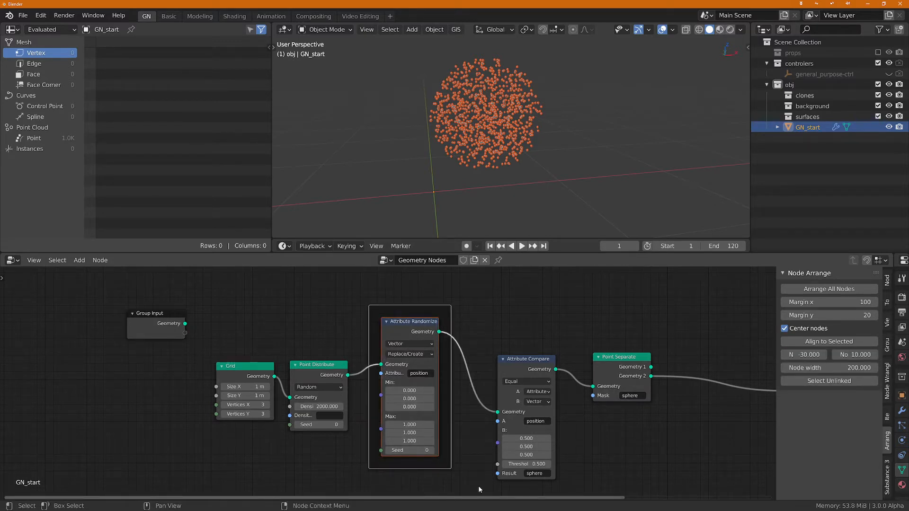
{"action": "key", "text": "F2"}
{"action": "type", "text": "cube"}
{"action": "key", "text": "Return"}
Step: Join the Attribute Compare and Point Separate nodes in a frame labelled sphere
{"action": "scroll", "coordinate": [555, 347], "scroll_direction": "down", "scroll_amount": 1}
{"action": "middle_click_drag", "start_coordinate": [555, 348], "coordinate": [470, 360]}
{"action": "key", "text": "Home"}
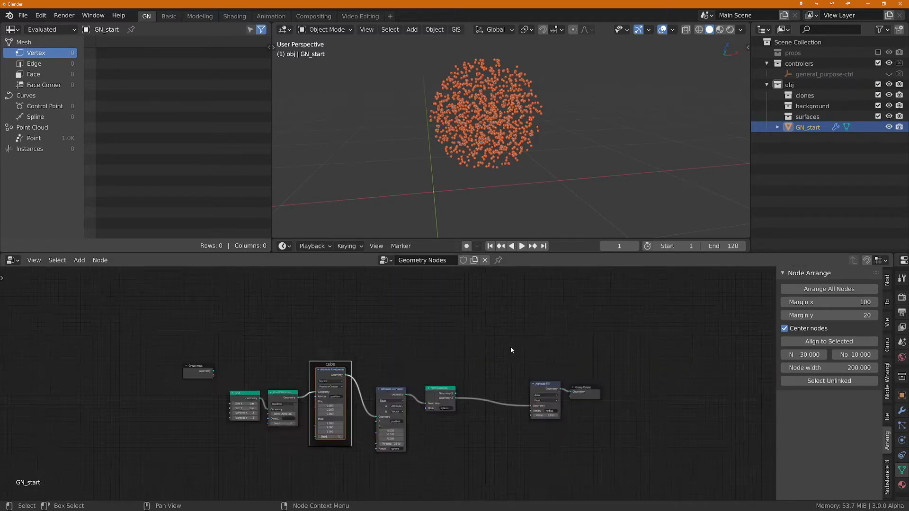
{"action": "scroll", "coordinate": [425, 397], "scroll_direction": "up", "scroll_amount": 1}
{"action": "left_click_drag", "start_coordinate": [371, 326], "coordinate": [420, 441]}
{"action": "left_click_drag", "start_coordinate": [371, 320], "coordinate": [483, 449]}
{"action": "key", "text": "ctrl+j"}
{"action": "key", "text": "F2"}
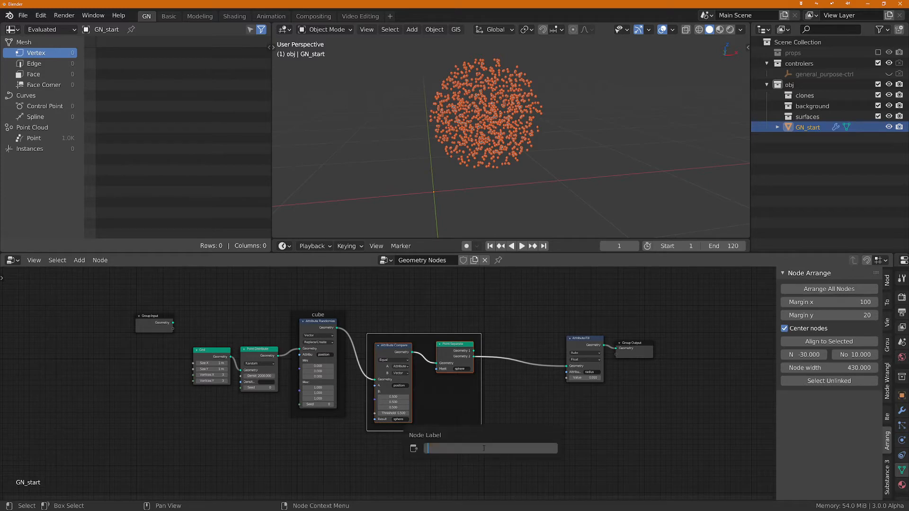
{"action": "type", "text": "sphere"}
{"action": "key", "text": "Return"}
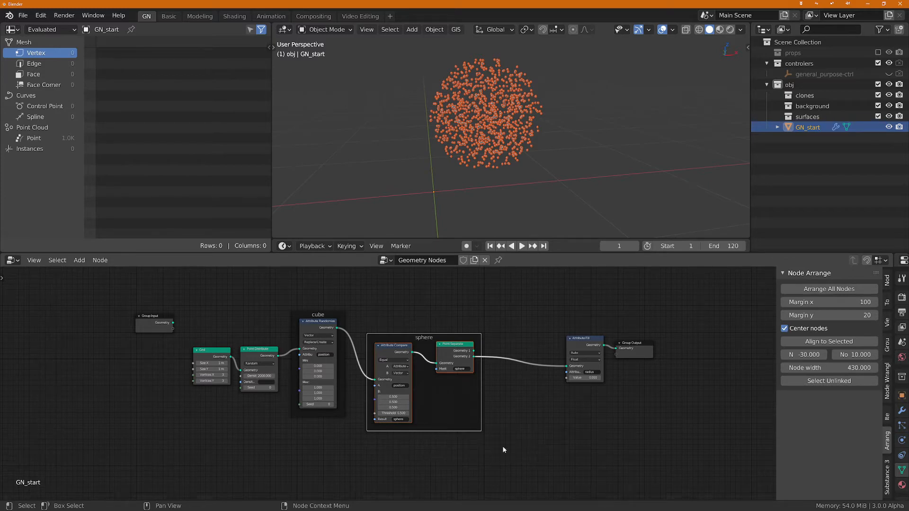
Step: Move the sphere frame closer to the cube frame, and shift Attribute Fill and Group Output farther away to free space
{"action": "left_click_drag", "start_coordinate": [433, 406], "coordinate": [418, 363]}
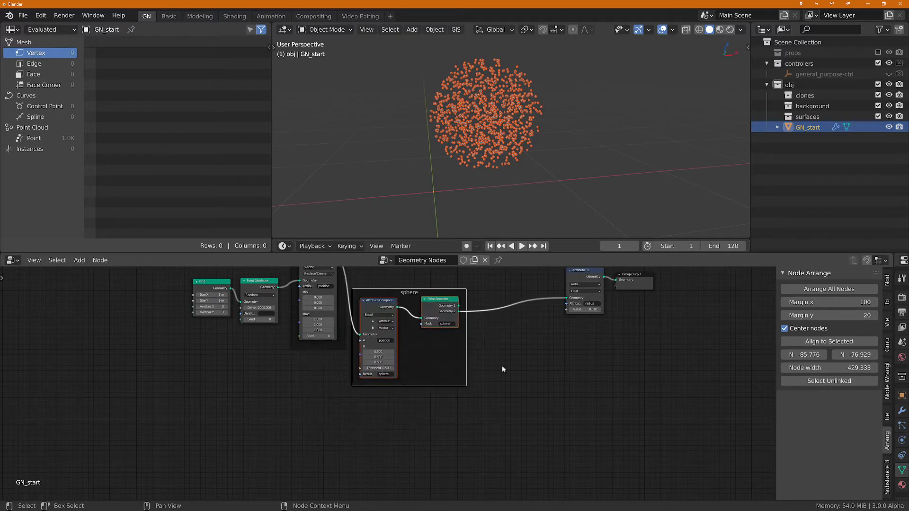
{"action": "key", "text": "Home"}
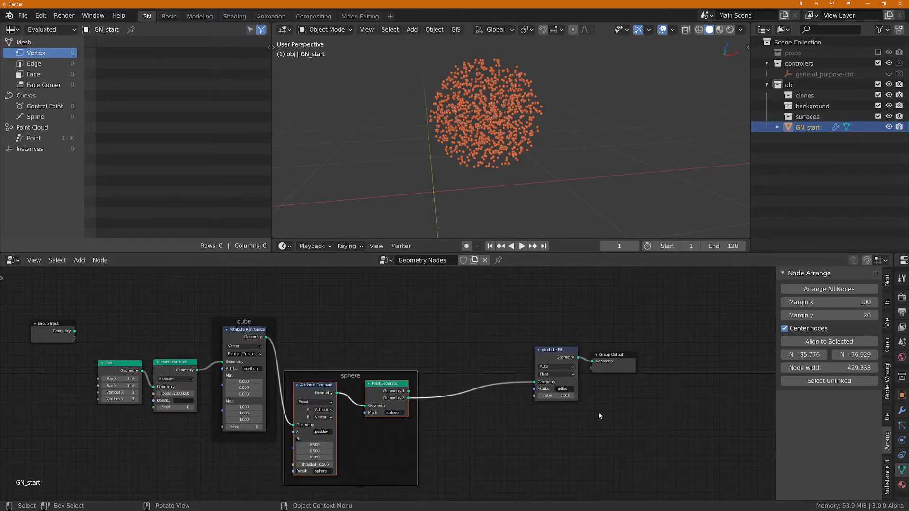
{"action": "left_click_drag", "start_coordinate": [502, 319], "coordinate": [655, 424]}
{"action": "left_click_drag", "start_coordinate": [551, 352], "coordinate": [720, 361]}
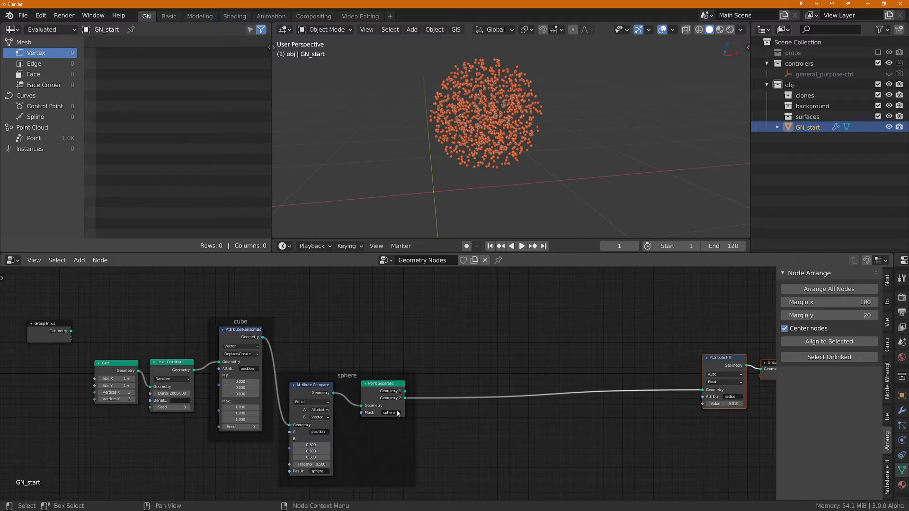
Step: Look over the cube and sphere frames and the free space before Attribute Fill
{"action": "scroll", "coordinate": [446, 355], "scroll_direction": "up", "scroll_amount": 1}
{"action": "scroll", "coordinate": [457, 349], "scroll_direction": "up", "scroll_amount": 1}
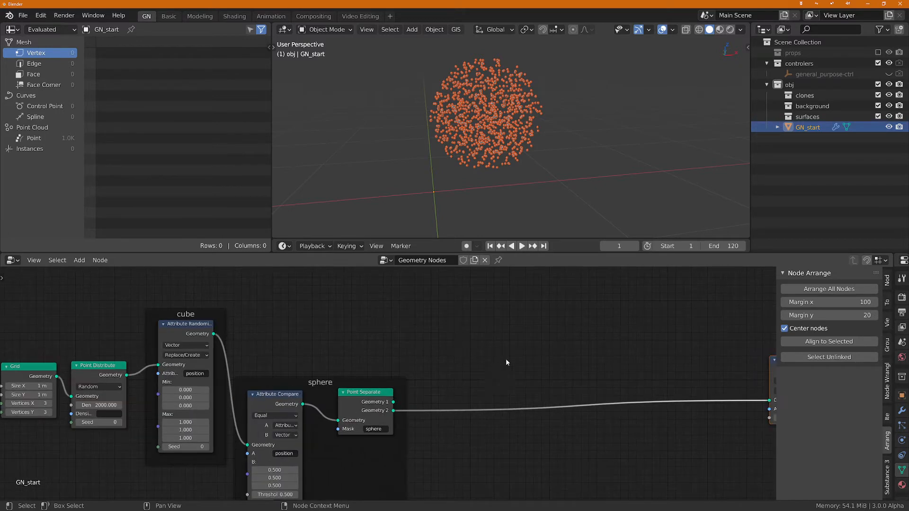
{"action": "middle_click_drag", "start_coordinate": [506, 360], "coordinate": [434, 381]}
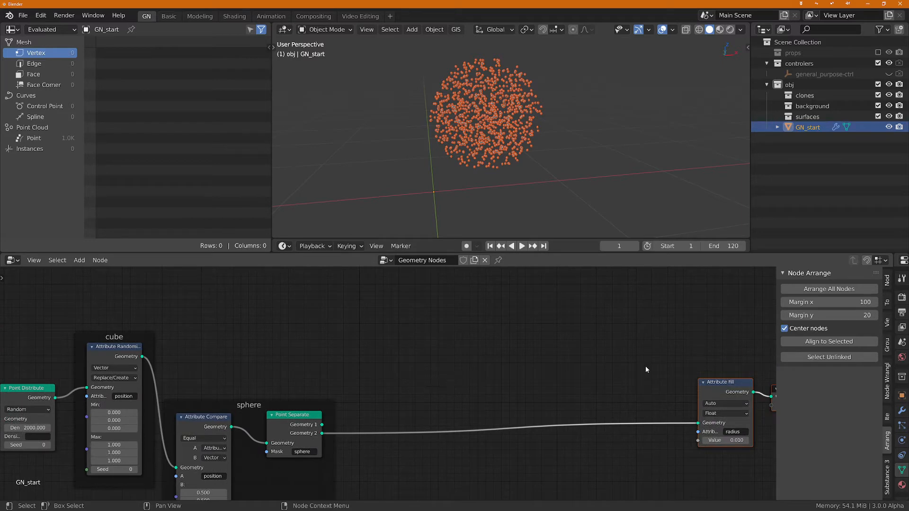
{"action": "scroll", "coordinate": [373, 382], "scroll_direction": "up", "scroll_amount": 3}
{"action": "middle_click_drag", "start_coordinate": [375, 374], "coordinate": [422, 358]}
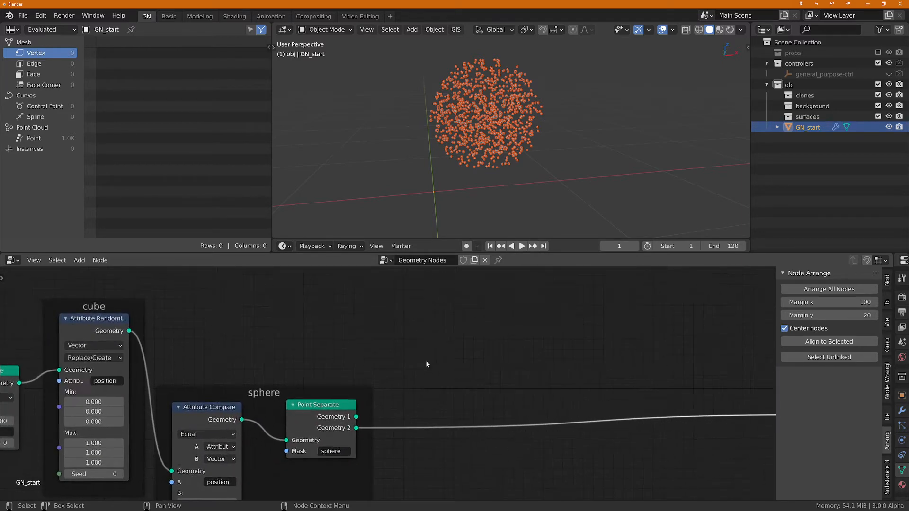
{"action": "scroll", "coordinate": [427, 363], "scroll_direction": "down", "scroll_amount": 2}
{"action": "middle_click_drag", "start_coordinate": [516, 366], "coordinate": [430, 381]}
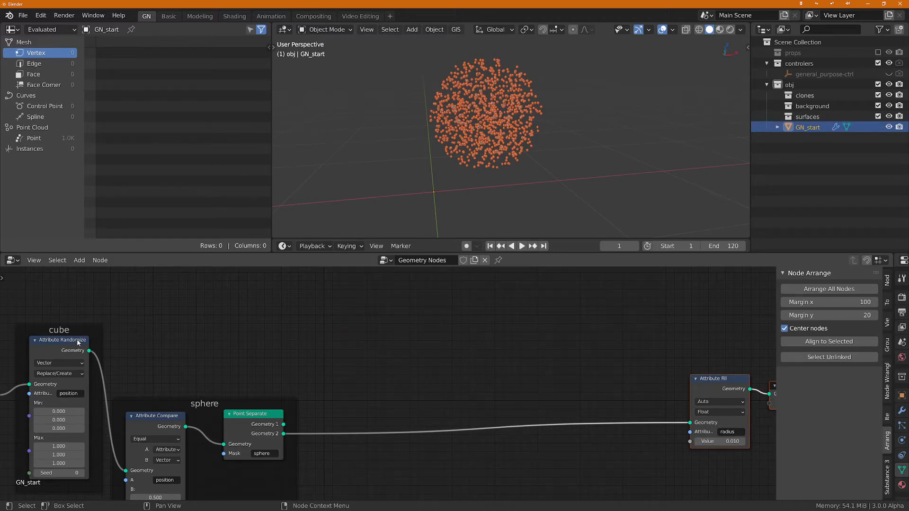
{"action": "scroll", "coordinate": [220, 355], "scroll_direction": "down", "scroll_amount": 1}
{"action": "middle_click_drag", "start_coordinate": [279, 364], "coordinate": [329, 370]}
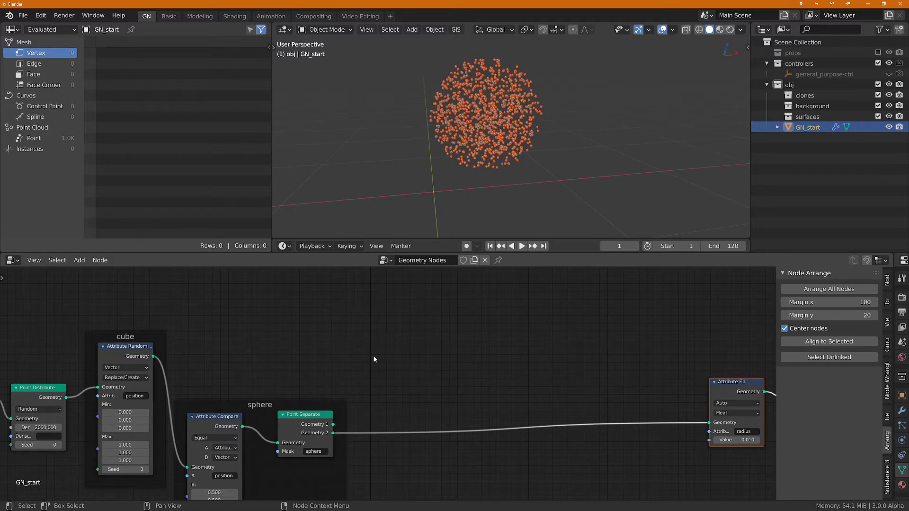
Step: Add an Attribute Proximity node, linking Attribute Randomize to its Geometry input and Point Separate's Geometry 2 to its Target
{"action": "key", "text": "shift+a"}
{"action": "key", "text": "s"}
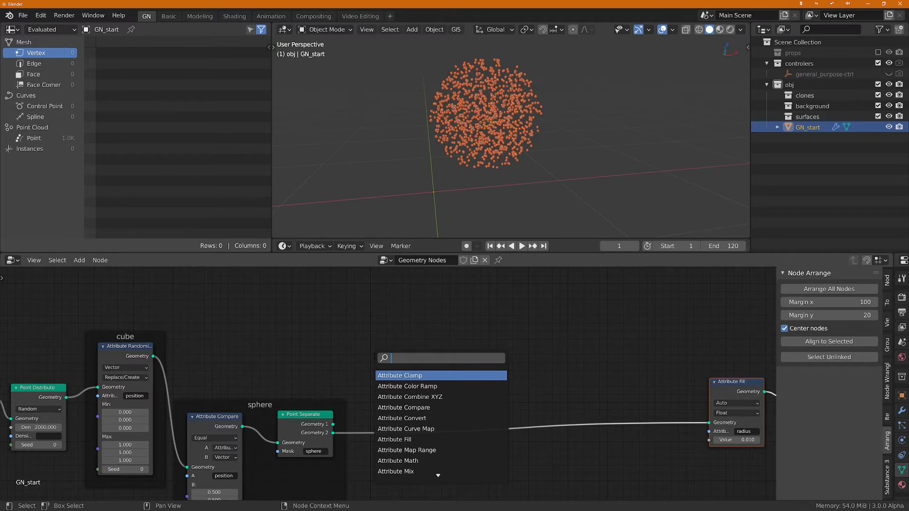
{"action": "type", "text": "a"}
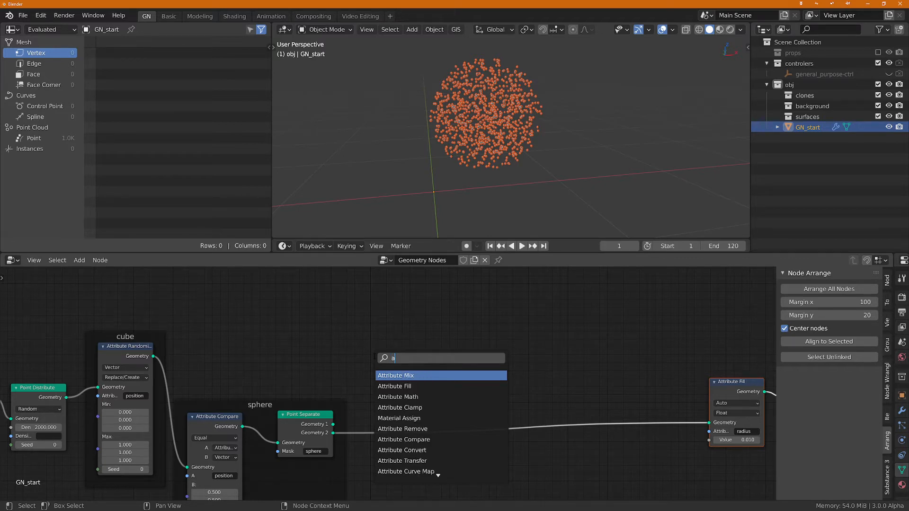
{"action": "type", "text": "t pr"}
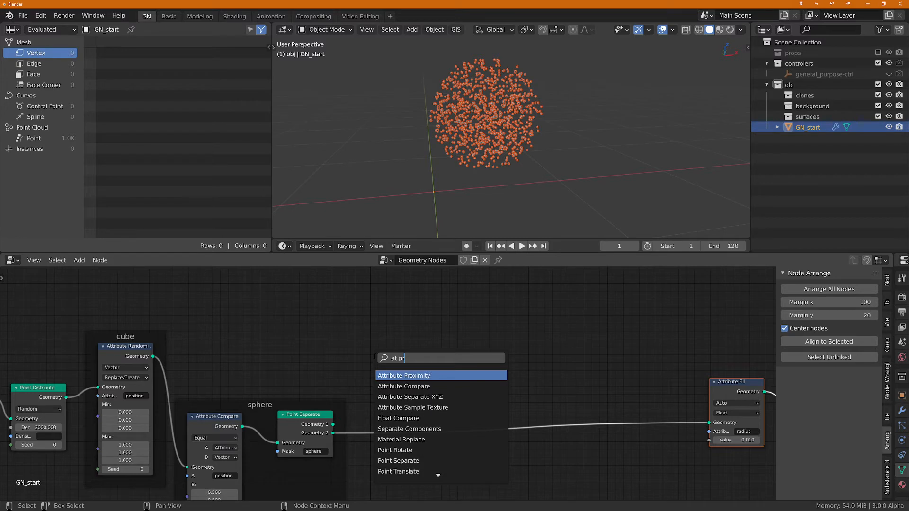
{"action": "key", "text": "Return"}
{"action": "left_click", "coordinate": [420, 306]}
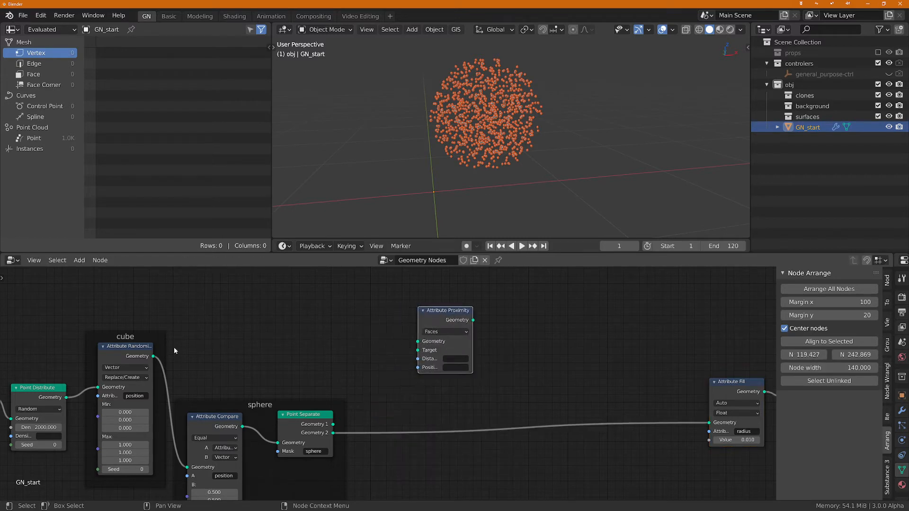
{"action": "left_click_drag", "start_coordinate": [154, 356], "coordinate": [417, 341]}
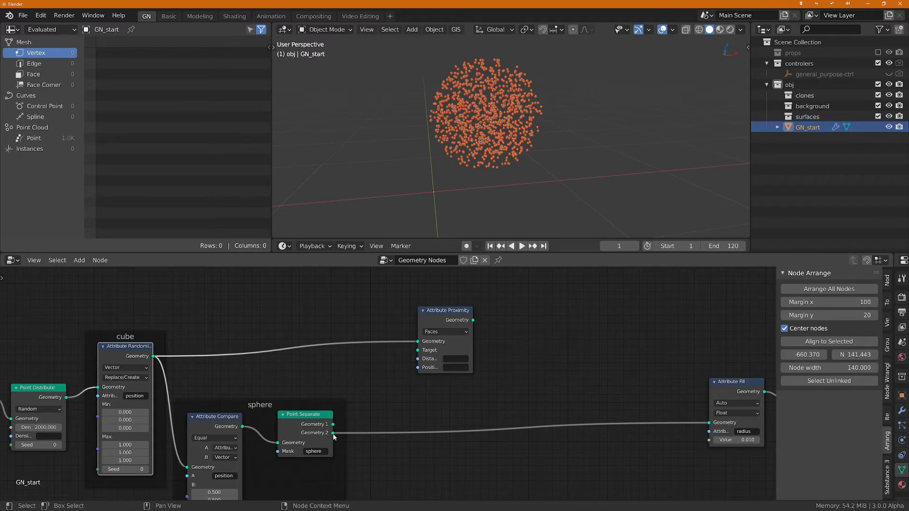
{"action": "left_click_drag", "start_coordinate": [333, 433], "coordinate": [418, 350]}
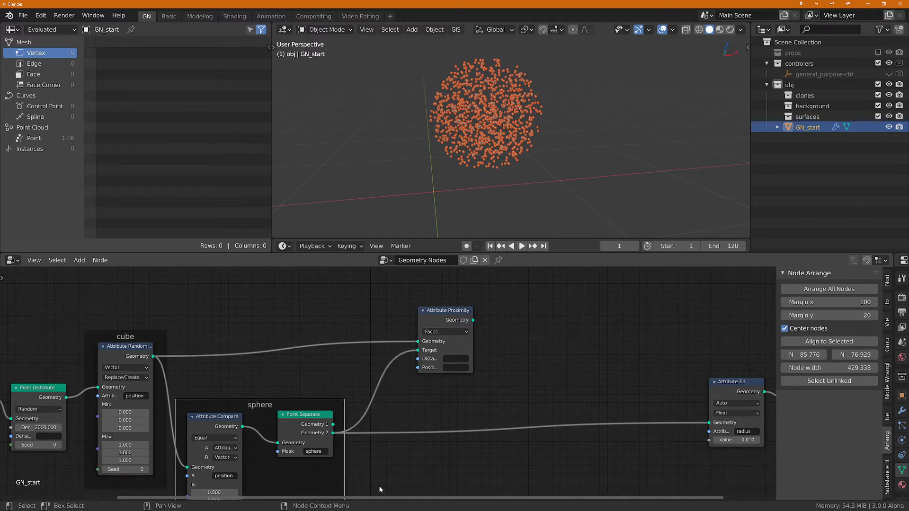
Step: Move the Attribute Proximity node closer to the sphere frame and set its target geometry to Points
{"action": "left_click_drag", "start_coordinate": [446, 313], "coordinate": [431, 346]}
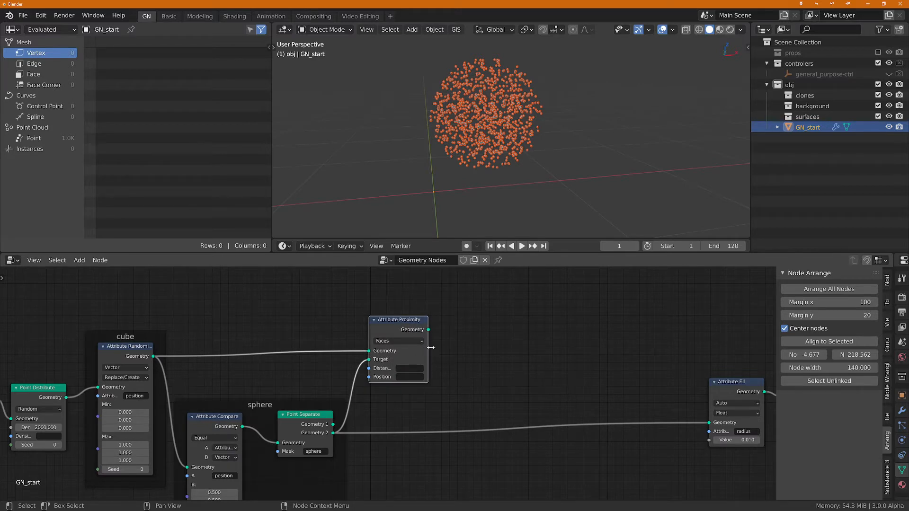
{"action": "scroll", "coordinate": [447, 360], "scroll_direction": "up", "scroll_amount": 2}
{"action": "left_click", "coordinate": [407, 342]}
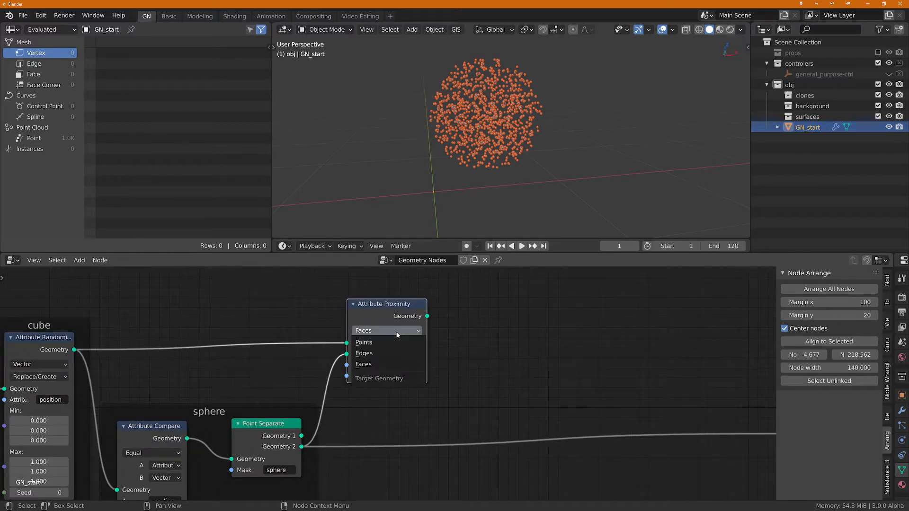
{"action": "left_click", "coordinate": [379, 342]}
{"action": "scroll", "coordinate": [509, 152], "scroll_direction": "up", "scroll_amount": 4}
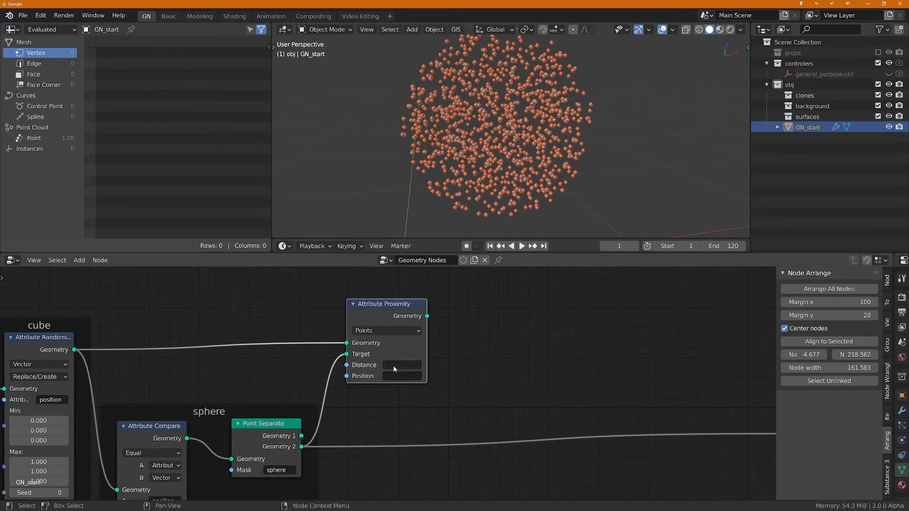
Step: Name the Attribute Proximity node's Distance attribute cut_points_dist and widen the node so the full name fits
{"action": "left_click", "coordinate": [394, 365]}
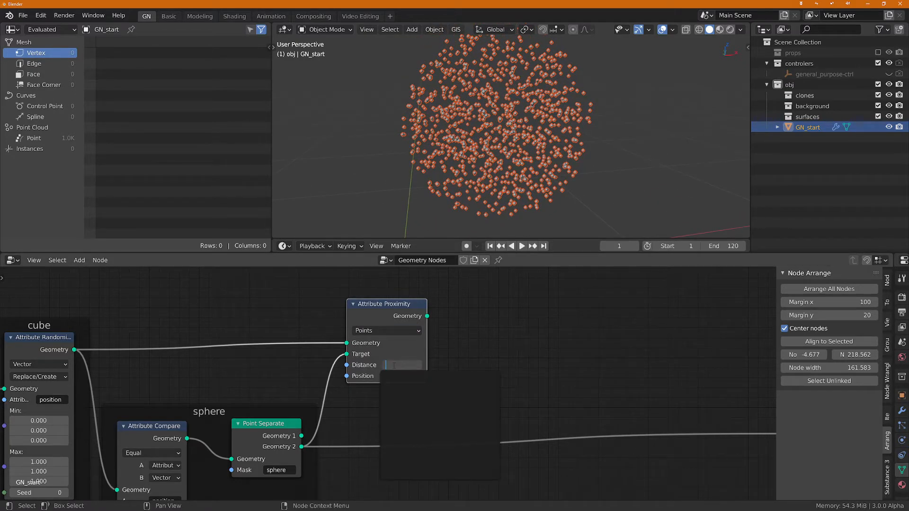
{"action": "type", "text": "cut_po"}
{"action": "type", "text": "ints_dist"}
{"action": "key", "text": "Return"}
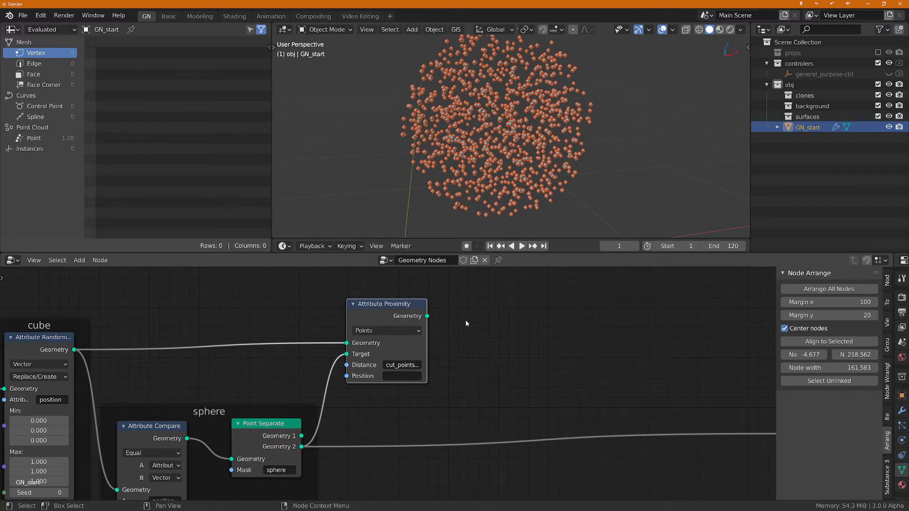
{"action": "left_click_drag", "start_coordinate": [426, 341], "coordinate": [450, 344]}
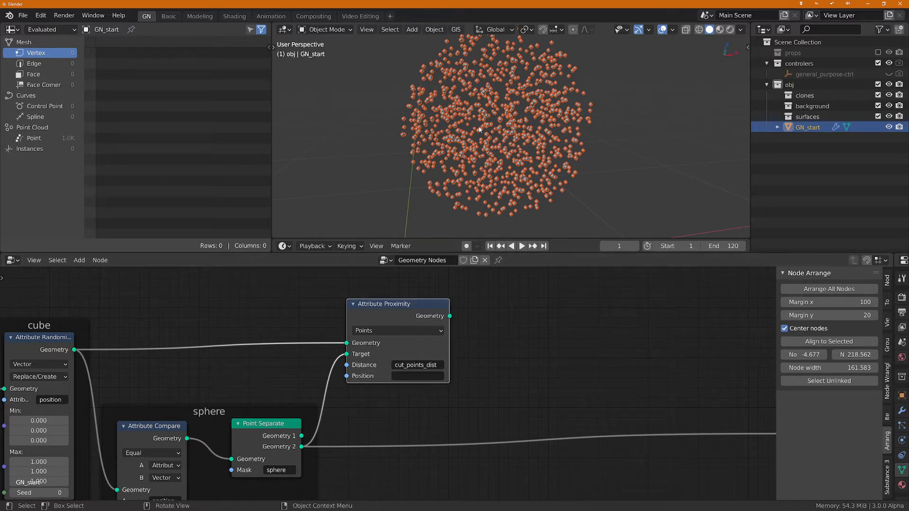
{"action": "left_click_drag", "start_coordinate": [41, 338], "coordinate": [38, 337]}
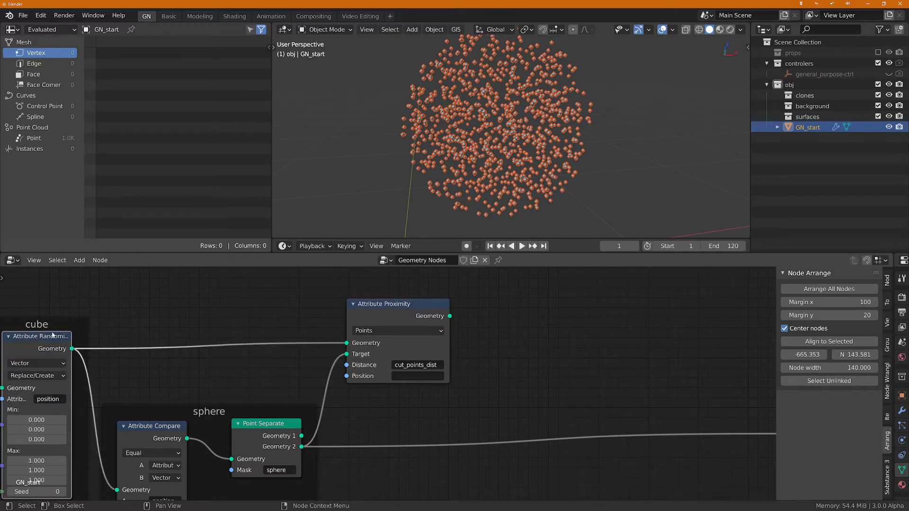
{"action": "left_click_drag", "start_coordinate": [271, 432], "coordinate": [260, 433]}
{"action": "scroll", "coordinate": [387, 331], "scroll_direction": "up", "scroll_amount": 2}
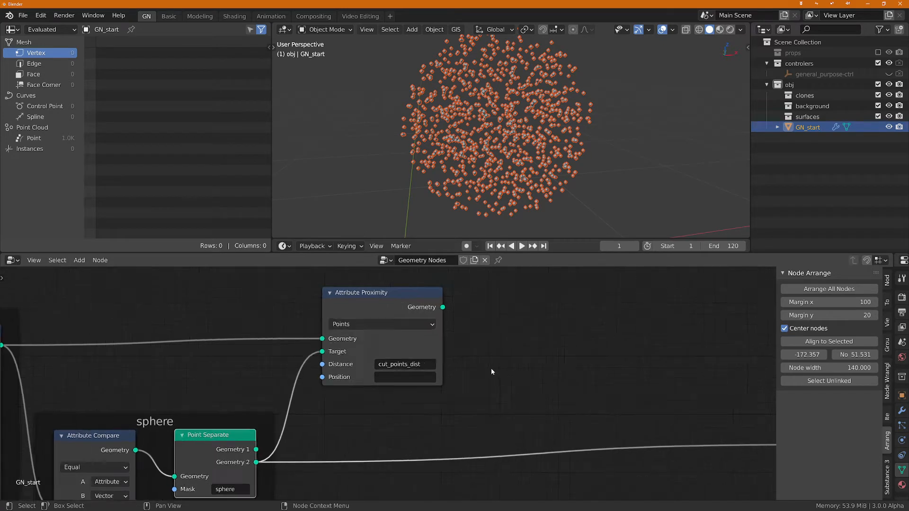
{"action": "left_click_drag", "start_coordinate": [387, 330], "coordinate": [366, 337]}
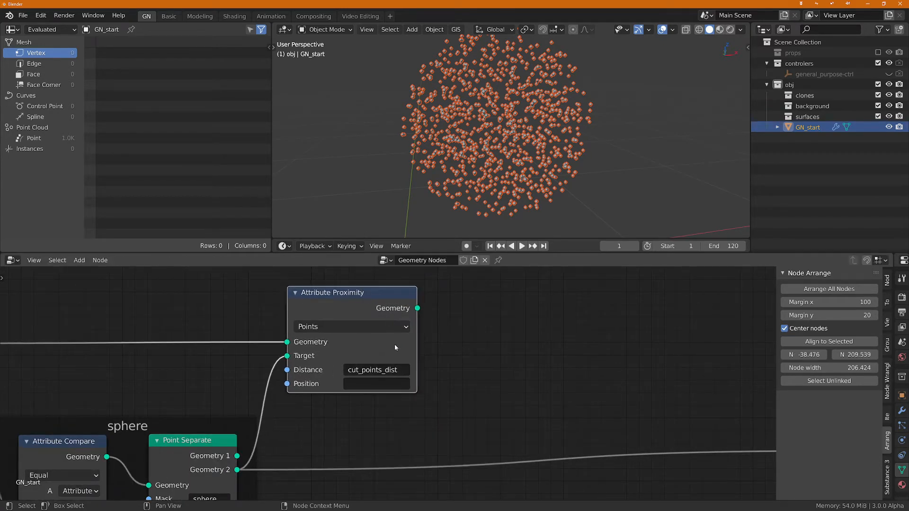
Step: Show the point cloud's Point attributes in the spreadsheet and widen the spreadsheet area
{"action": "left_click", "coordinate": [47, 138]}
{"action": "left_click_drag", "start_coordinate": [272, 147], "coordinate": [400, 150]}
{"action": "mouse_move", "coordinate": [230, 237]}
{"action": "left_mouse_down"}
{"action": "mouse_move", "coordinate": [395, 243]}
{"action": "mouse_move", "coordinate": [229, 233]}
{"action": "left_mouse_up"}
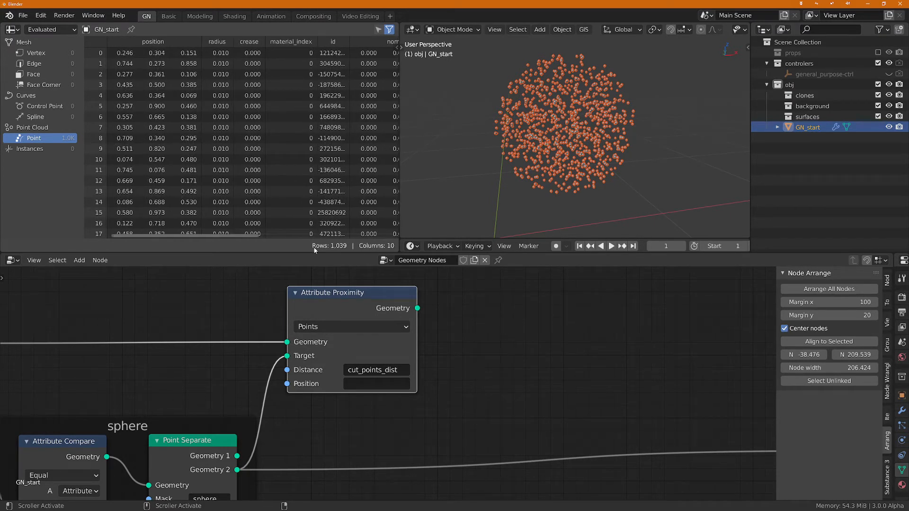
Step: Link the Attribute Proximity node's Geometry output to the Attribute Fill node's Geometry input, replacing the Point Separate link
{"action": "scroll", "coordinate": [600, 392], "scroll_direction": "down", "scroll_amount": 3}
{"action": "middle_click_drag", "start_coordinate": [609, 393], "coordinate": [413, 336]}
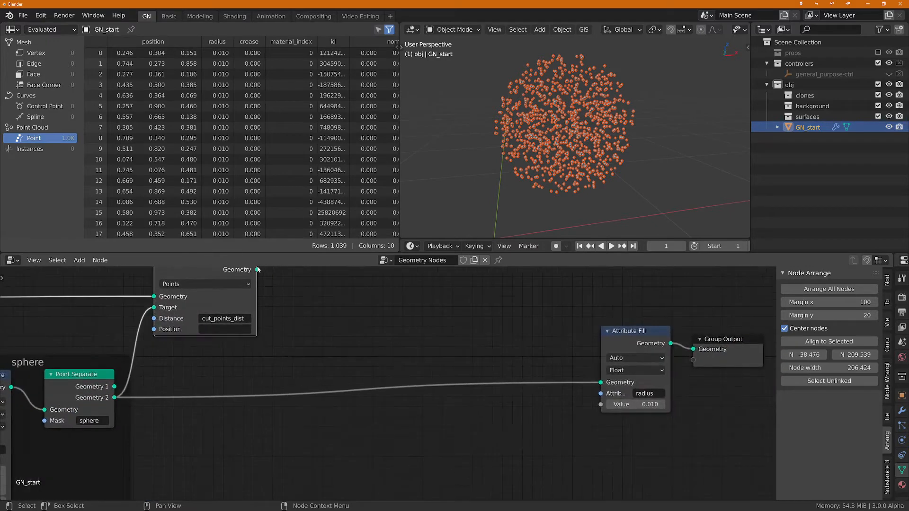
{"action": "left_click_drag", "start_coordinate": [257, 269], "coordinate": [601, 389]}
{"action": "middle_click_drag", "start_coordinate": [316, 322], "coordinate": [447, 380]}
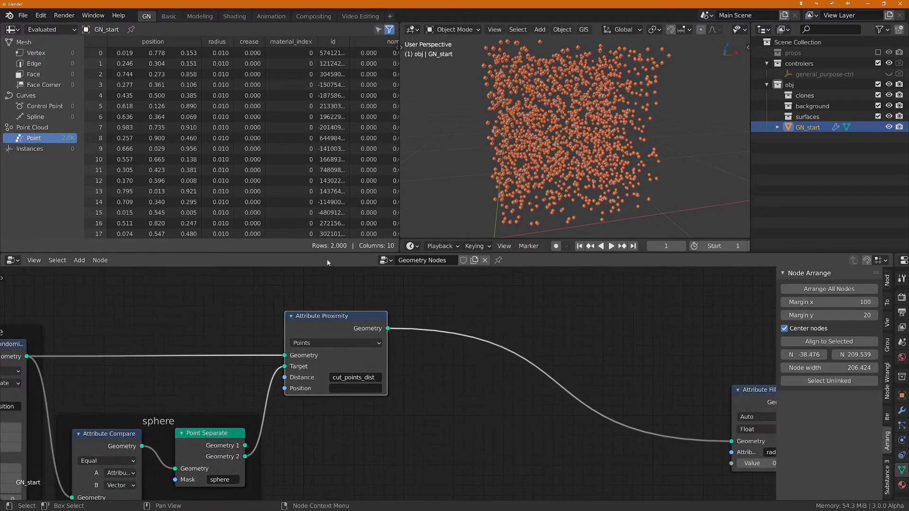
Step: Examine the cut_points_dist column in the spreadsheet and compare it with the points in the viewport
{"action": "mouse_move", "coordinate": [241, 237]}
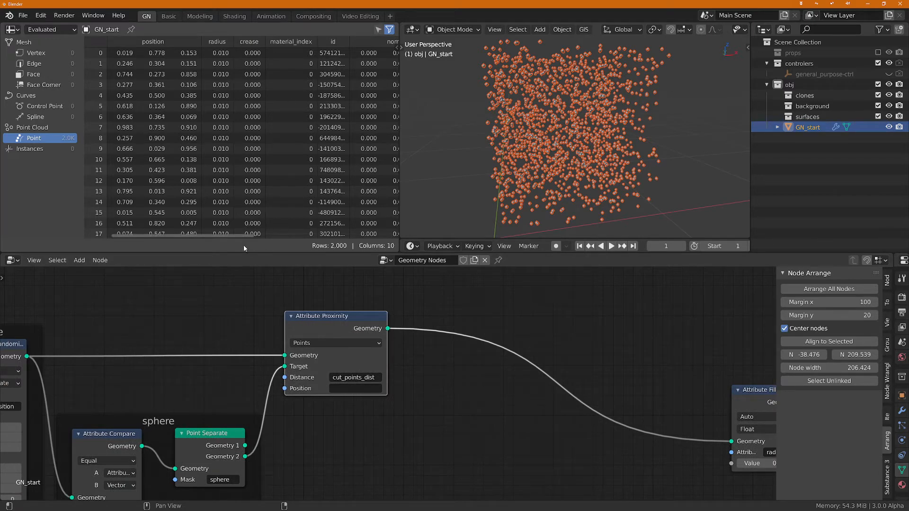
{"action": "left_click_drag", "start_coordinate": [241, 235], "coordinate": [423, 261]}
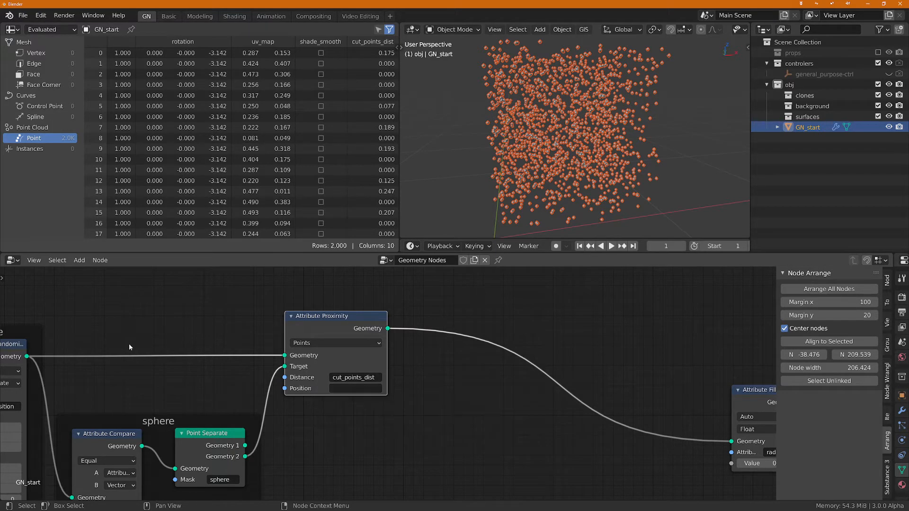
{"action": "middle_click_drag", "start_coordinate": [558, 159], "coordinate": [554, 145]}
{"action": "scroll", "coordinate": [554, 144], "scroll_direction": "down", "scroll_amount": 3}
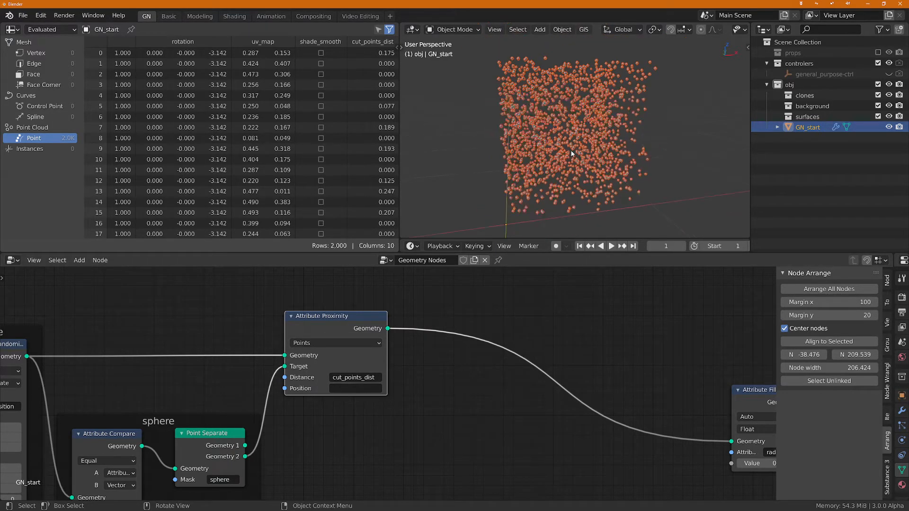
Step: Insert an Attribute Compare node on the link between Attribute Proximity and Attribute Fill
{"action": "middle_click_drag", "start_coordinate": [407, 407], "coordinate": [412, 435]}
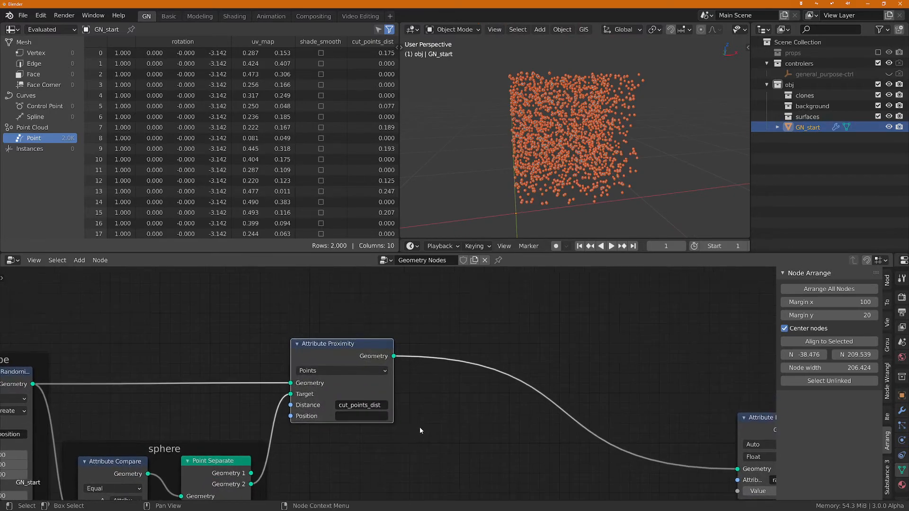
{"action": "scroll", "coordinate": [427, 420], "scroll_direction": "up", "scroll_amount": 1}
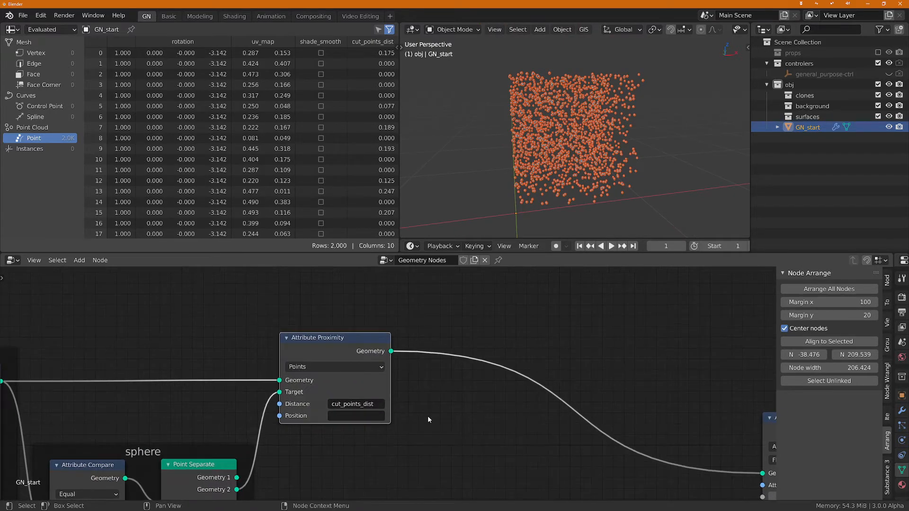
{"action": "key", "text": "shift+a"}
{"action": "type", "text": "s"}
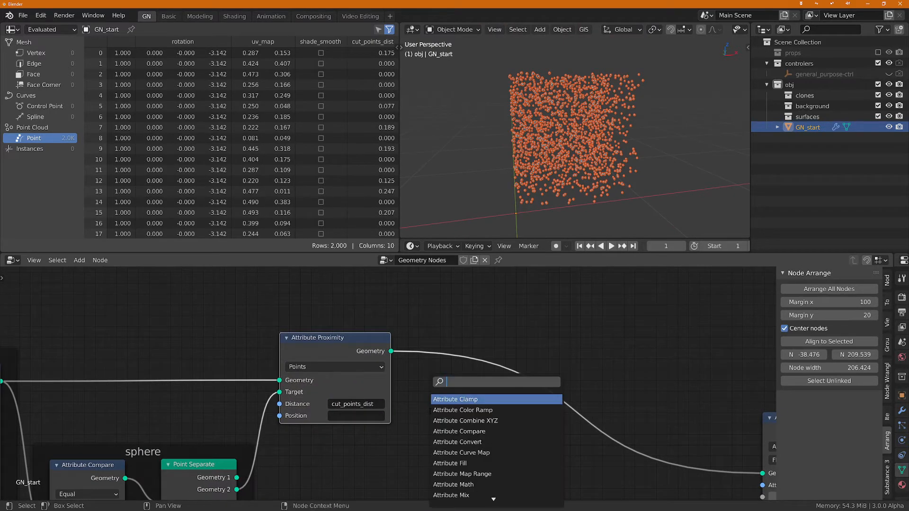
{"action": "type", "text": "at com"}
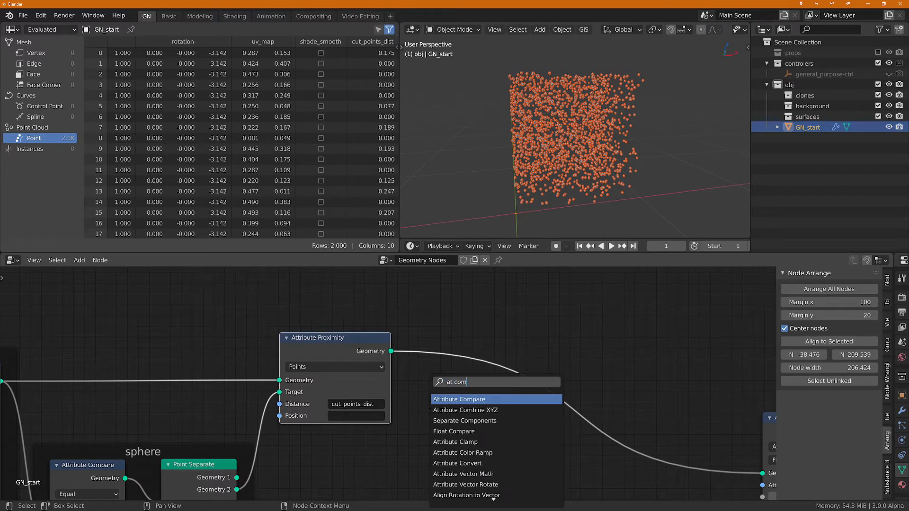
{"action": "key", "text": "Return"}
{"action": "left_click", "coordinate": [511, 420]}
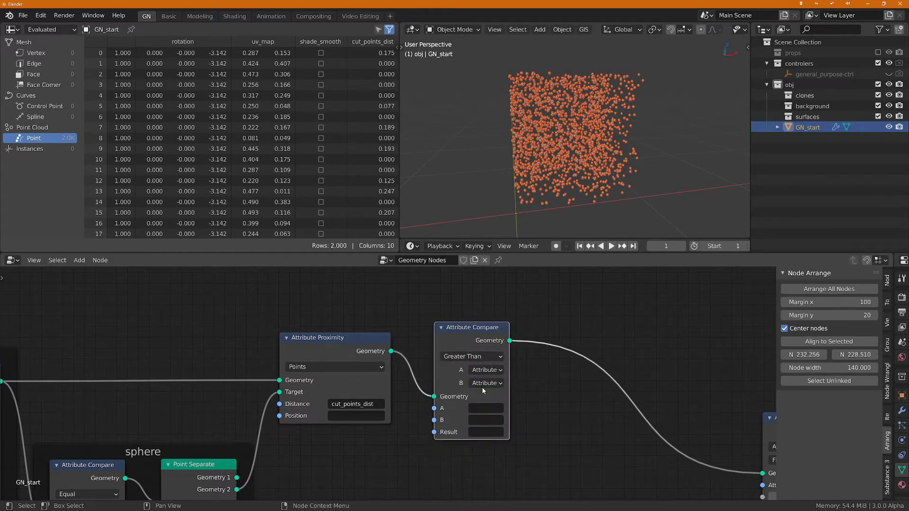
Step: In the new Attribute Compare node, use cut_points_dist as input A, widen the node, and set input B's type to Float
{"action": "scroll", "coordinate": [497, 415], "scroll_direction": "up", "scroll_amount": 1}
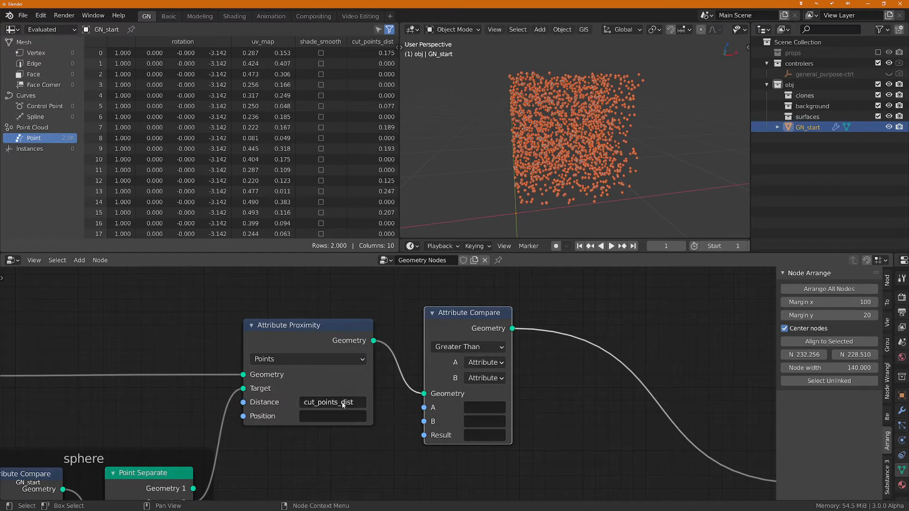
{"action": "key", "text": "ctrl+c"}
{"action": "key", "text": "ctrl+v"}
{"action": "left_click_drag", "start_coordinate": [512, 386], "coordinate": [552, 385]}
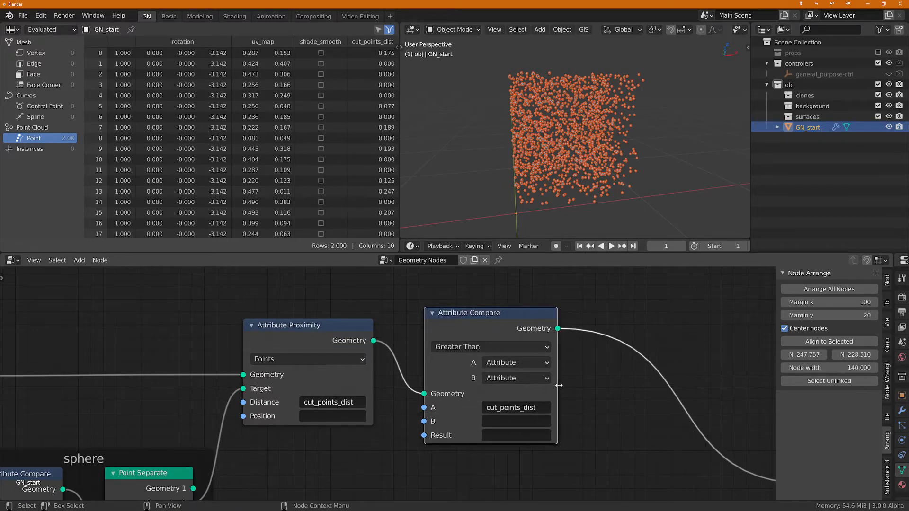
{"action": "left_click", "coordinate": [521, 378]}
{"action": "left_click", "coordinate": [508, 407]}
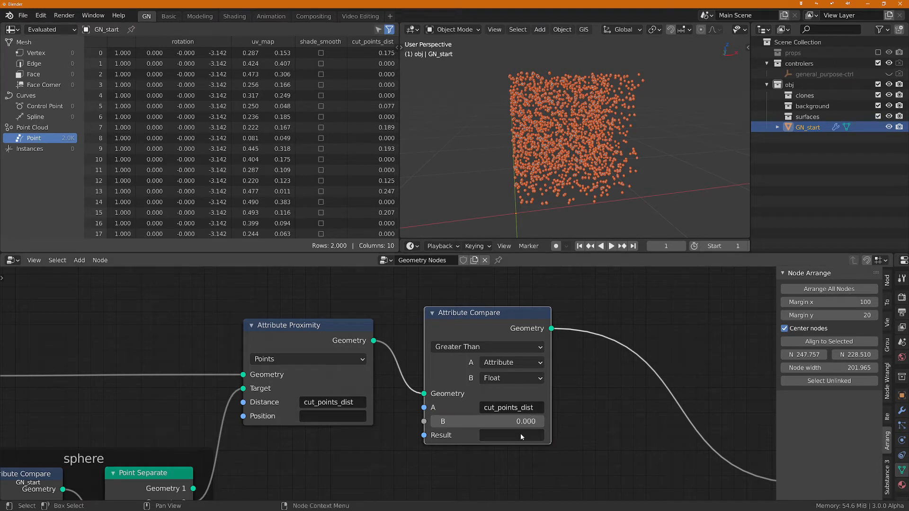
Step: Name the Attribute Compare node's Result attribute cut_points_mask and move the node closer to Attribute Proximity
{"action": "left_click", "coordinate": [498, 435]}
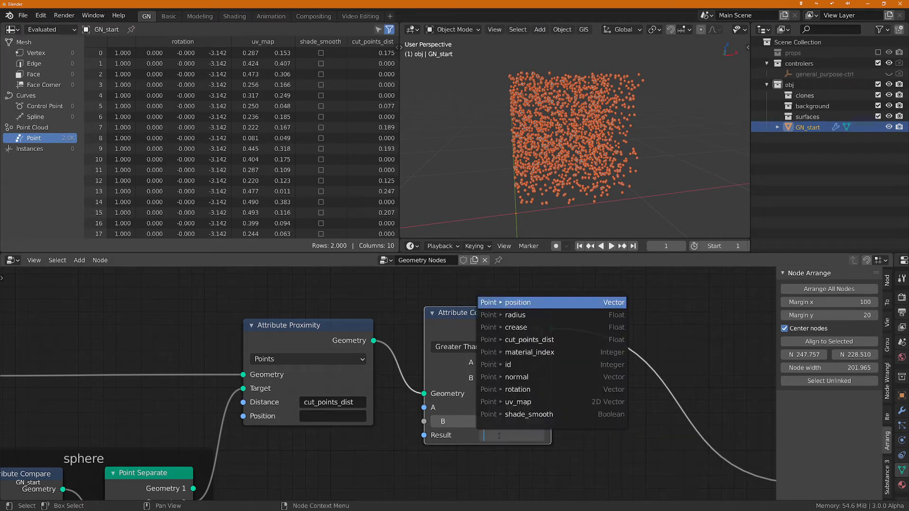
{"action": "type", "text": "cut_"}
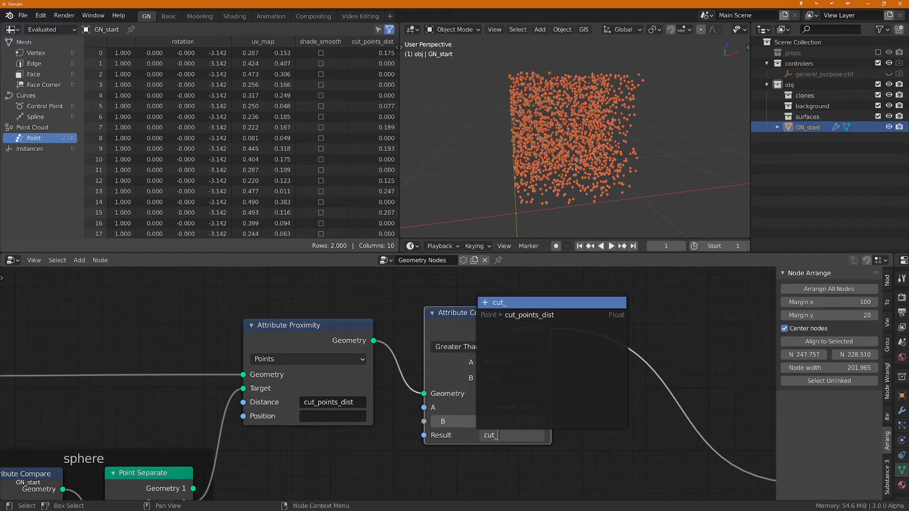
{"action": "type", "text": "points_mask"}
{"action": "key", "text": "Return"}
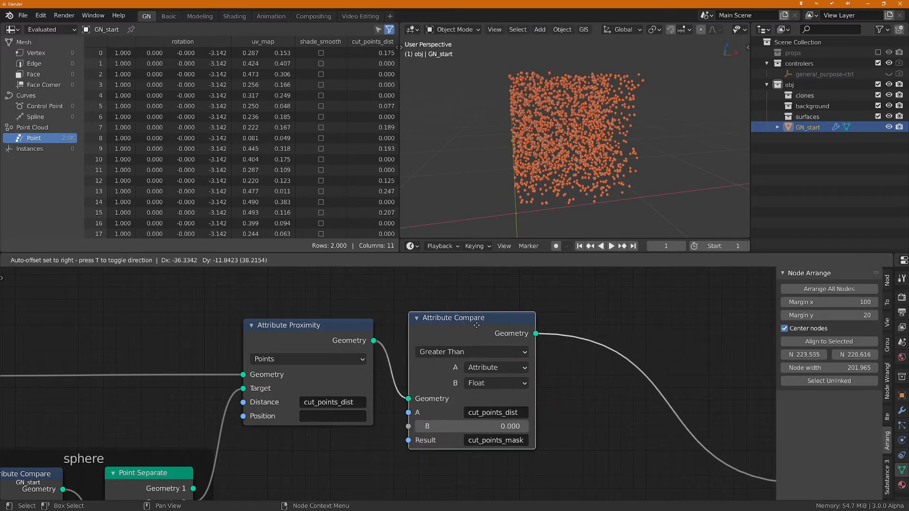
{"action": "left_click_drag", "start_coordinate": [504, 331], "coordinate": [468, 334]}
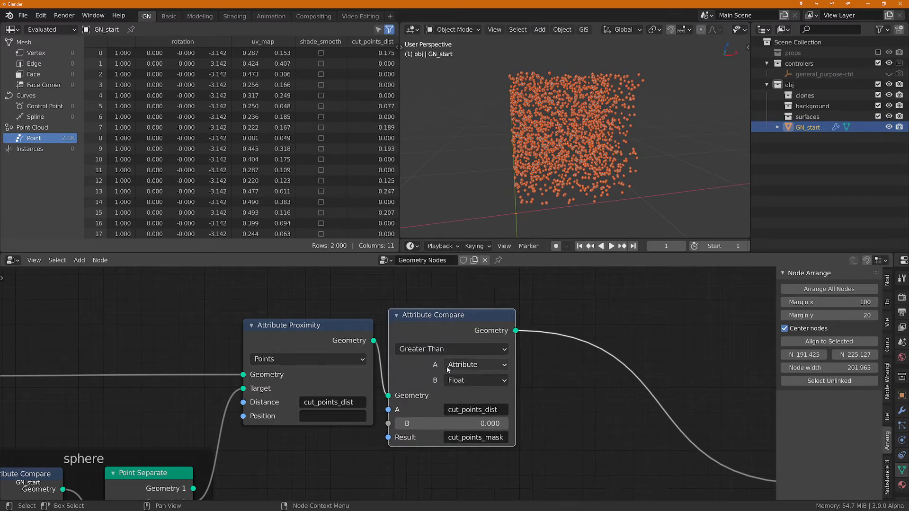
Step: Set the operation of the Attribute Compare node beside Attribute Proximity to Equal
{"action": "scroll", "coordinate": [447, 365], "scroll_direction": "up", "scroll_amount": 1}
{"action": "left_click", "coordinate": [456, 346]}
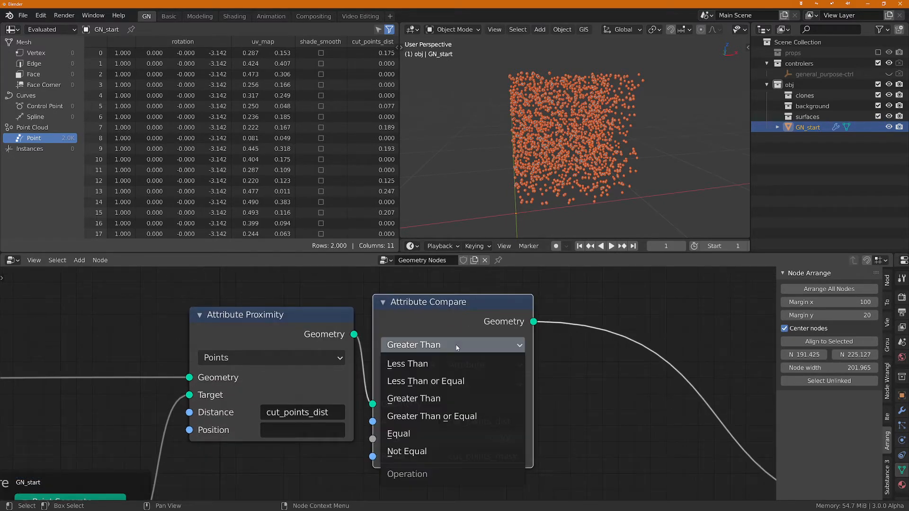
{"action": "left_click", "coordinate": [413, 431]}
{"action": "scroll", "coordinate": [583, 363], "scroll_direction": "down", "scroll_amount": 2}
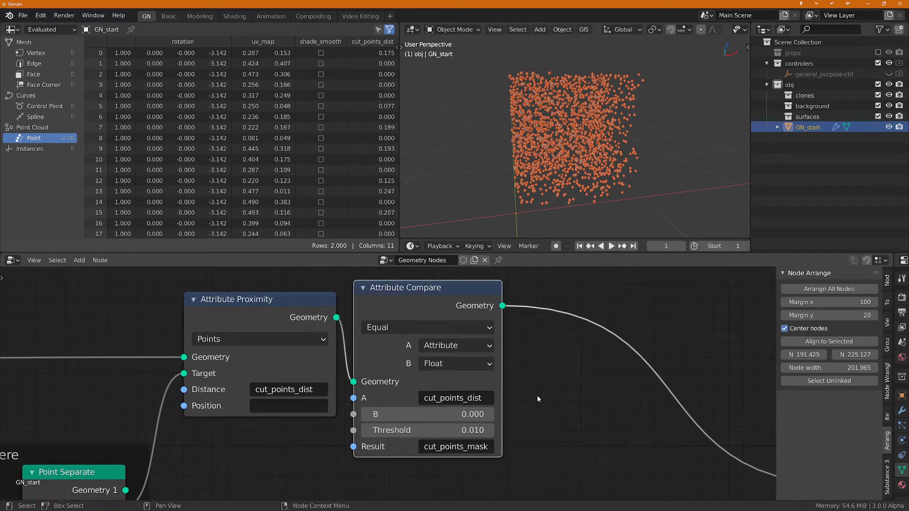
{"action": "scroll", "coordinate": [537, 395], "scroll_direction": "up", "scroll_amount": 2}
{"action": "middle_click_drag", "start_coordinate": [546, 389], "coordinate": [495, 400]}
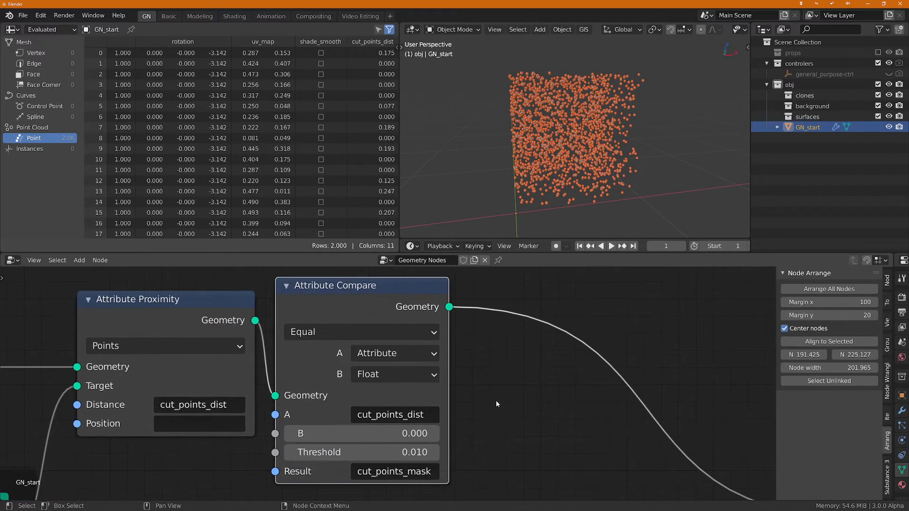
{"action": "scroll", "coordinate": [499, 399], "scroll_direction": "down", "scroll_amount": 2}
{"action": "key", "text": "shift+a"}
{"action": "type", "text": "s"}
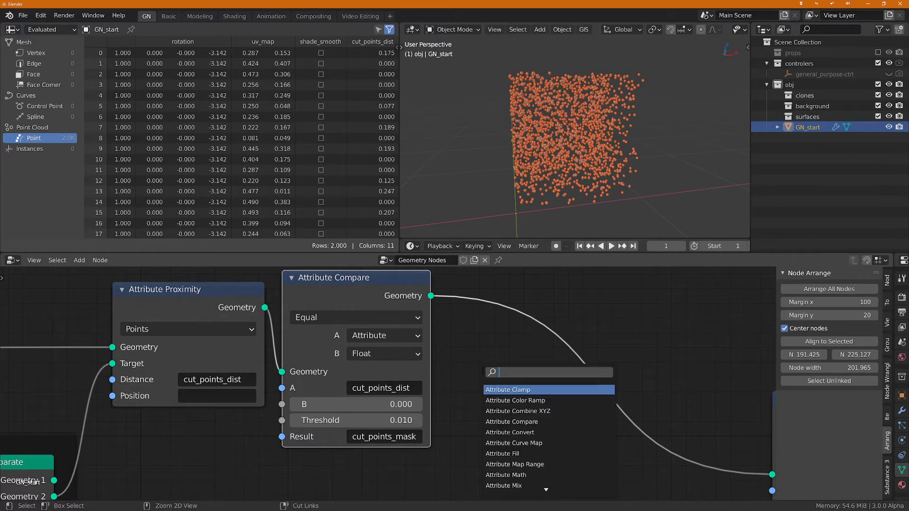
{"action": "type", "text": "point se"}
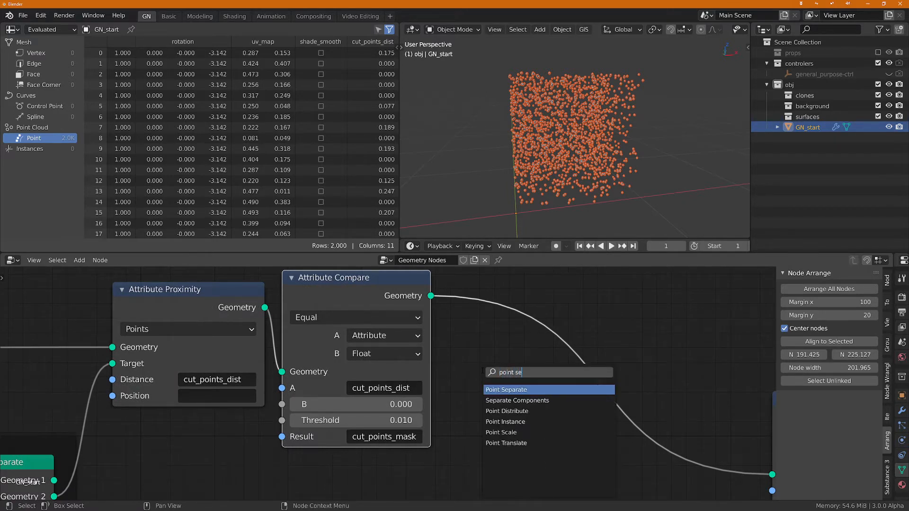
{"action": "key", "text": "Return"}
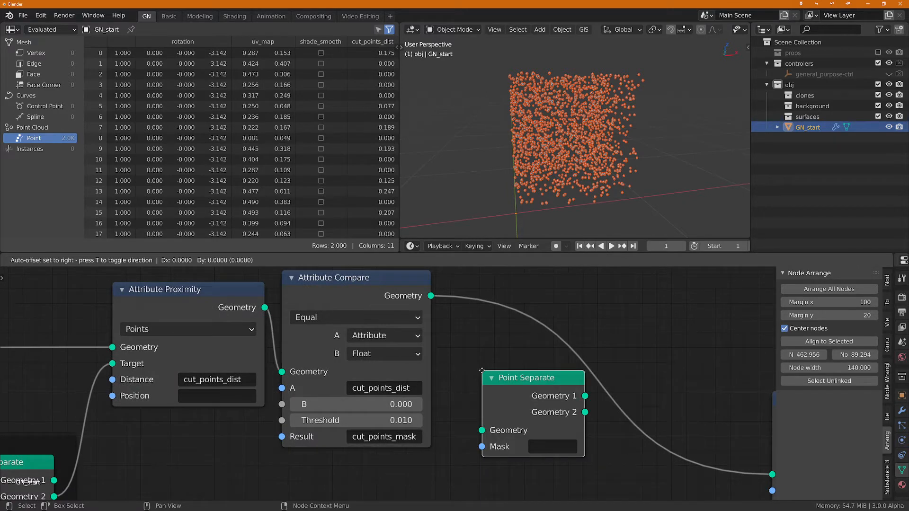
{"action": "left_click", "coordinate": [504, 363]}
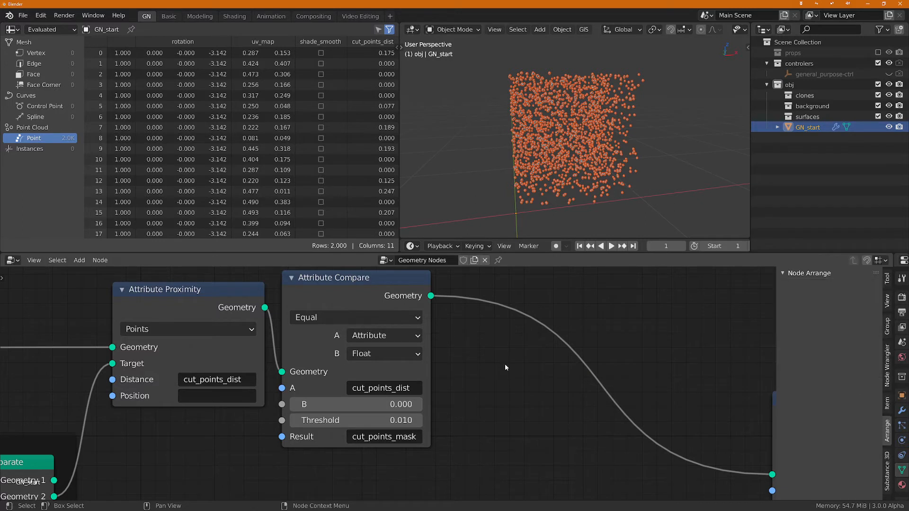
Step: Insert a Point Separate node on the link between the cut_points_mask Attribute Compare node and Attribute Fill
{"action": "key", "text": "shift+a"}
{"action": "type", "text": "poi"}
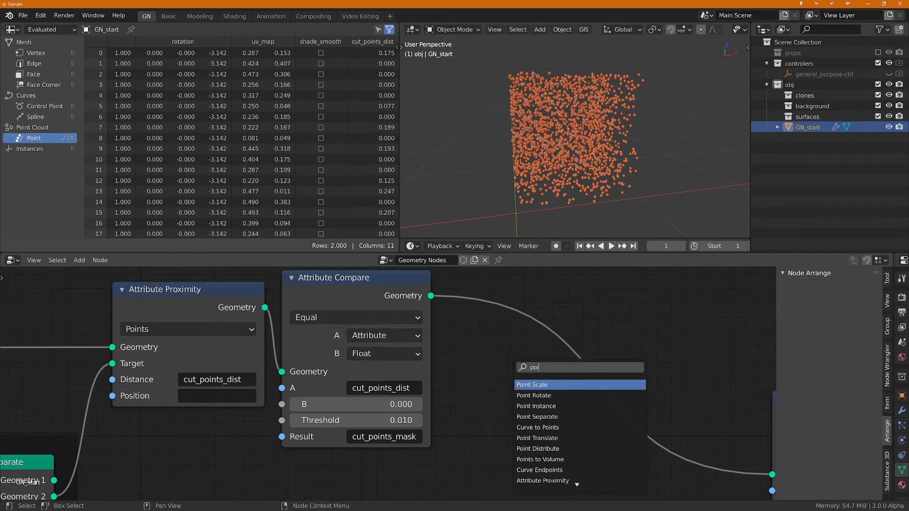
{"action": "type", "text": "nt sep"}
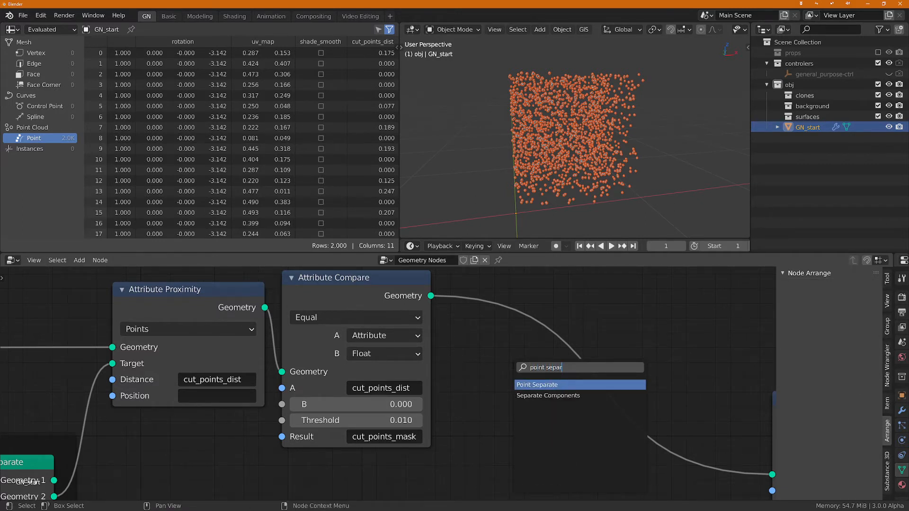
{"action": "type", "text": "ar"}
{"action": "left_click", "coordinate": [563, 384]}
{"action": "left_click", "coordinate": [517, 323]}
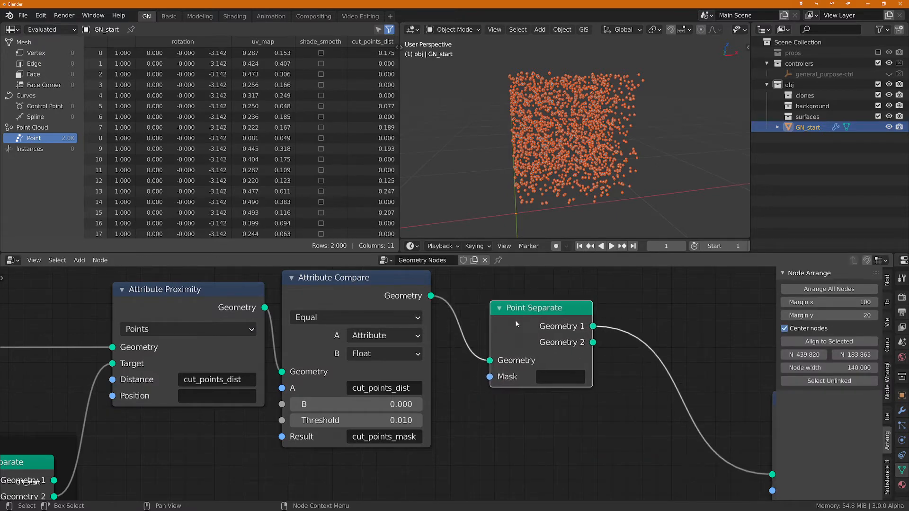
Step: Copy the cut_points_mask name from the Attribute Compare result into the new Point Separate node's Mask
{"action": "key", "text": "ctrl+c"}
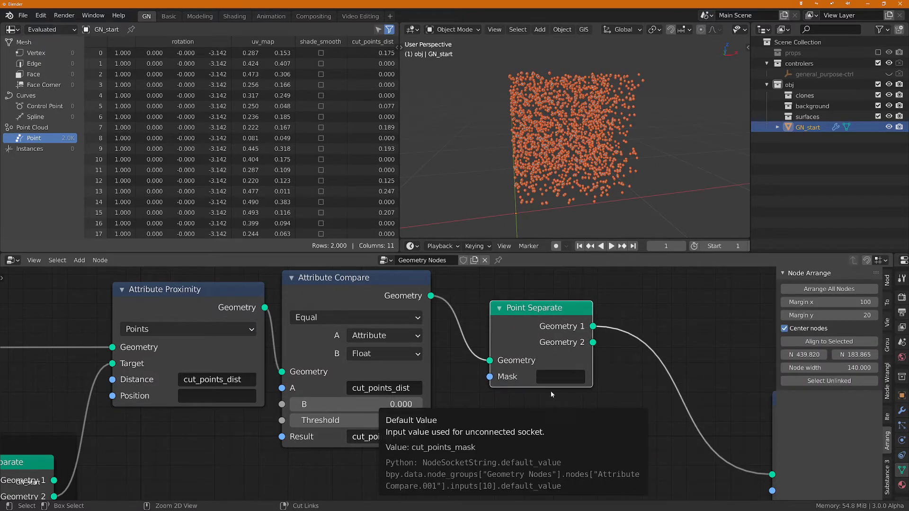
{"action": "key", "text": "ctrl+v"}
{"action": "scroll", "coordinate": [569, 382], "scroll_direction": "down", "scroll_amount": 2}
{"action": "middle_click_drag", "start_coordinate": [618, 162], "coordinate": [590, 122]}
{"action": "scroll", "coordinate": [591, 122], "scroll_direction": "up", "scroll_amount": 1}
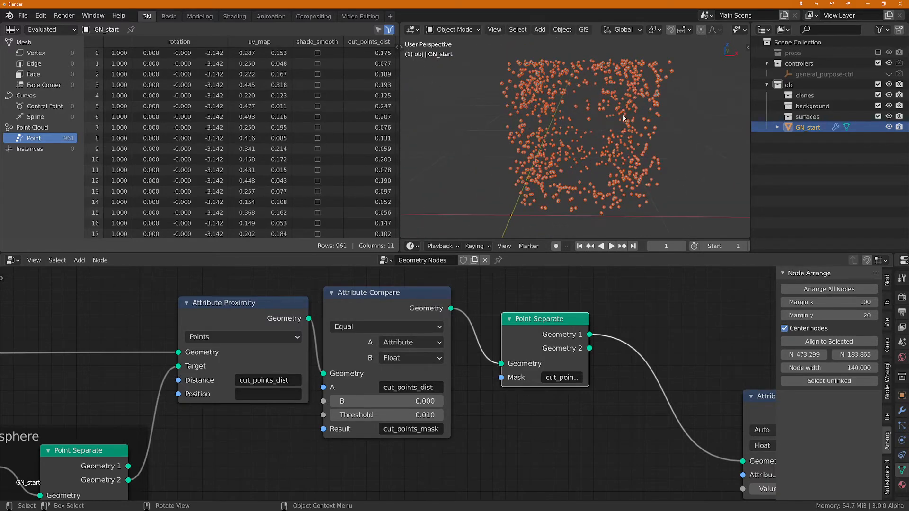
{"action": "scroll", "coordinate": [625, 122], "scroll_direction": "down", "scroll_amount": 2}
Step: Join the Attribute Proximity, cut_points_mask Attribute Compare and final Point Separate nodes in a frame labelled "cutter"
{"action": "scroll", "coordinate": [492, 441], "scroll_direction": "down", "scroll_amount": 1}
{"action": "middle_click_drag", "start_coordinate": [419, 430], "coordinate": [504, 328]}
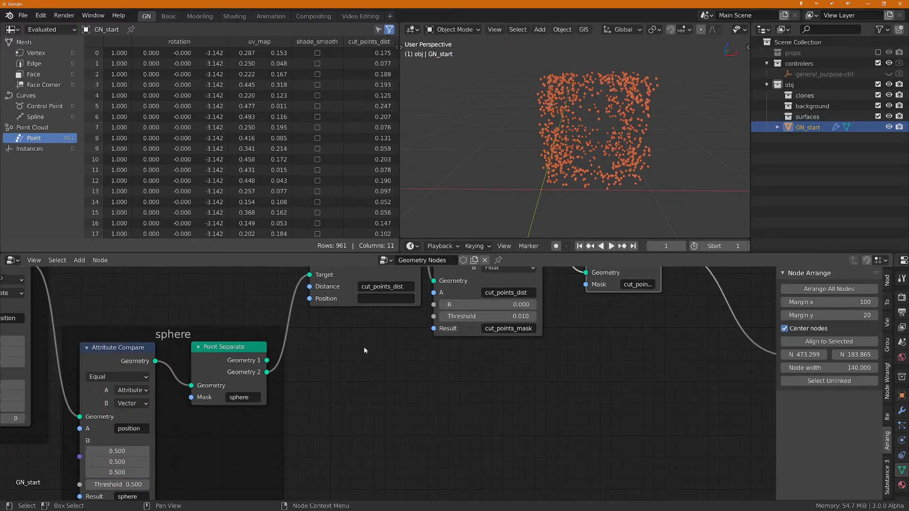
{"action": "scroll", "coordinate": [365, 354], "scroll_direction": "down", "scroll_amount": 2}
{"action": "middle_click_drag", "start_coordinate": [366, 356], "coordinate": [428, 429]}
{"action": "scroll", "coordinate": [497, 433], "scroll_direction": "down", "scroll_amount": 2}
{"action": "middle_click_drag", "start_coordinate": [497, 433], "coordinate": [395, 422]}
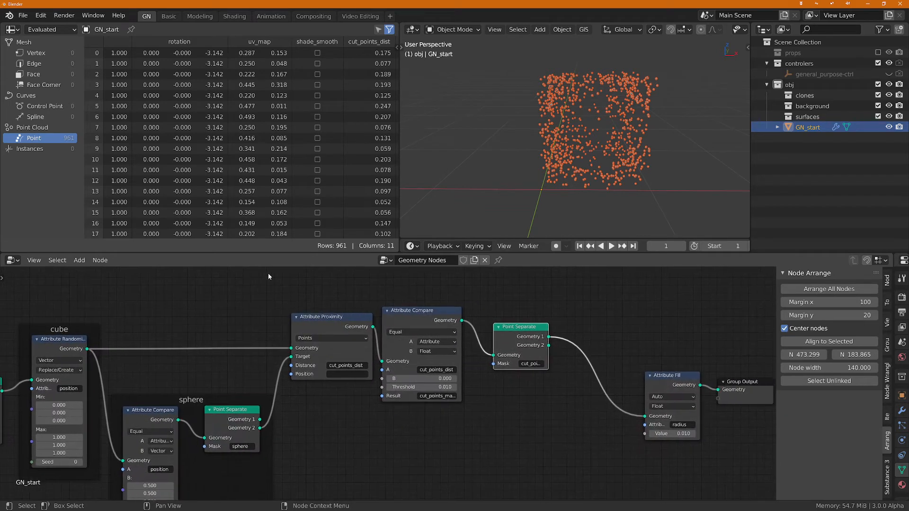
{"action": "left_click_drag", "start_coordinate": [283, 278], "coordinate": [531, 411]}
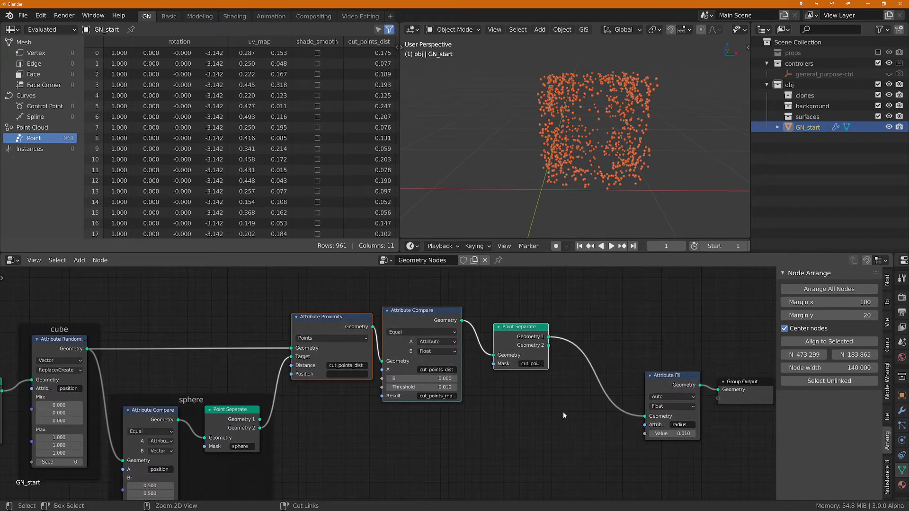
{"action": "key", "text": "ctrl+j"}
{"action": "key", "text": "F2"}
{"action": "type", "text": "cutt"}
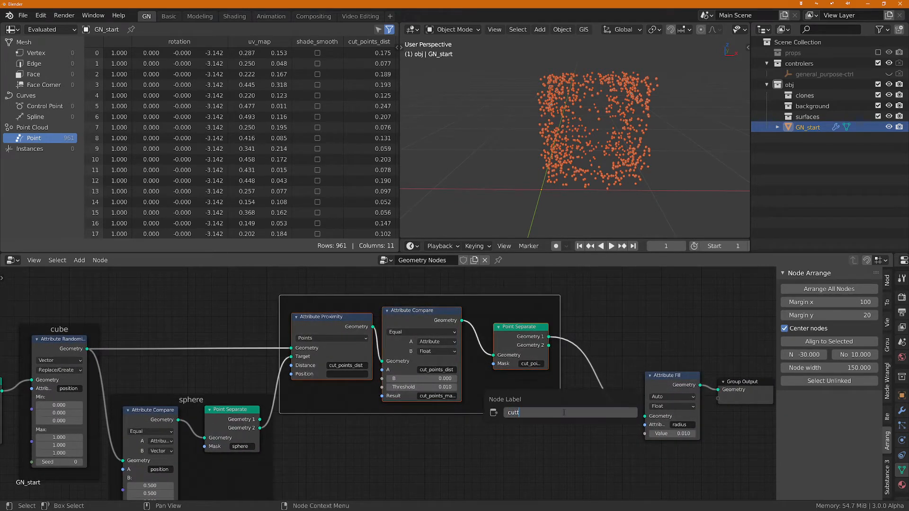
{"action": "type", "text": "er"}
{"action": "key", "text": "Return"}
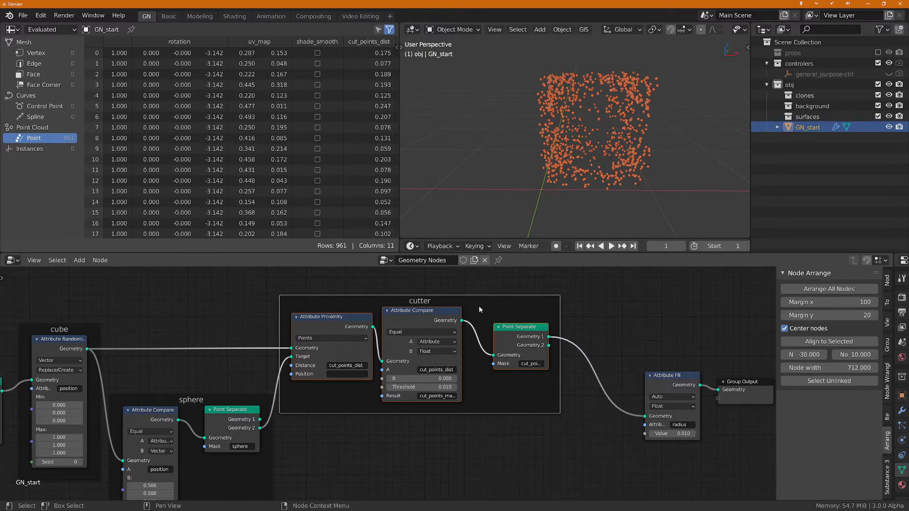
Step: Shift the cutter frame slightly and move the Attribute Fill and Group Output nodes farther away from it
{"action": "left_click_drag", "start_coordinate": [481, 303], "coordinate": [501, 291]}
{"action": "scroll", "coordinate": [616, 453], "scroll_direction": "down", "scroll_amount": 2}
{"action": "middle_click_drag", "start_coordinate": [616, 453], "coordinate": [534, 459]}
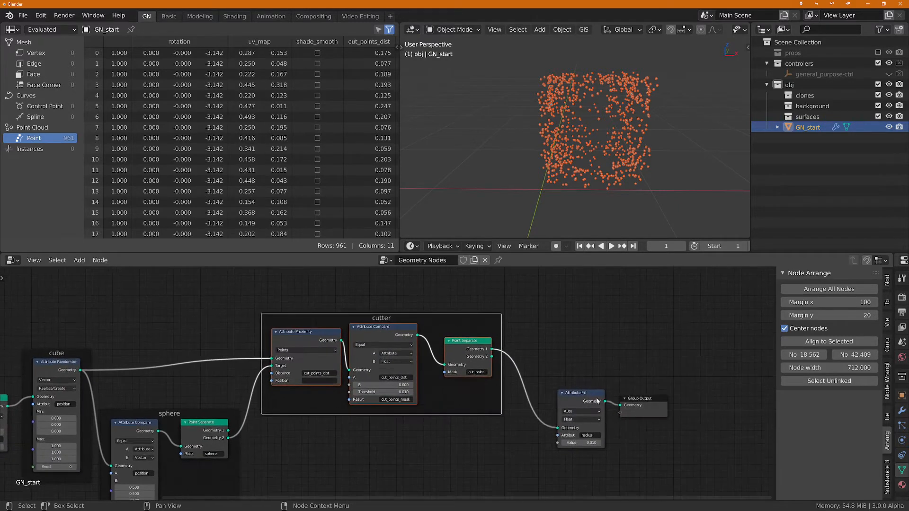
{"action": "left_click_drag", "start_coordinate": [564, 358], "coordinate": [697, 454]}
{"action": "left_click_drag", "start_coordinate": [593, 402], "coordinate": [646, 399]}
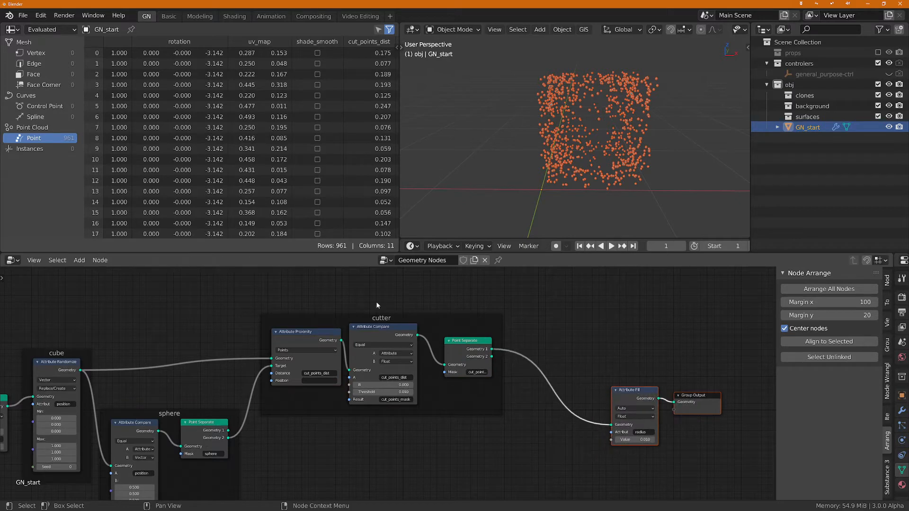
{"action": "left_click_drag", "start_coordinate": [420, 319], "coordinate": [441, 307]}
Step: Move the Point Separate node in the sphere frame closer to its Attribute Compare node
{"action": "middle_click_drag", "start_coordinate": [267, 448], "coordinate": [415, 394]}
{"action": "scroll", "coordinate": [415, 394], "scroll_direction": "up", "scroll_amount": 1}
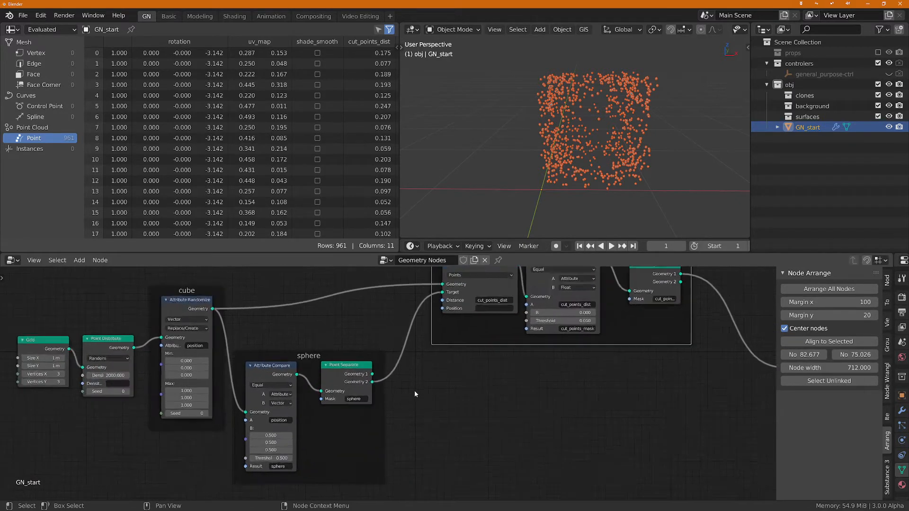
{"action": "scroll", "coordinate": [415, 394], "scroll_direction": "up", "scroll_amount": 2}
{"action": "left_click_drag", "start_coordinate": [331, 363], "coordinate": [322, 366]}
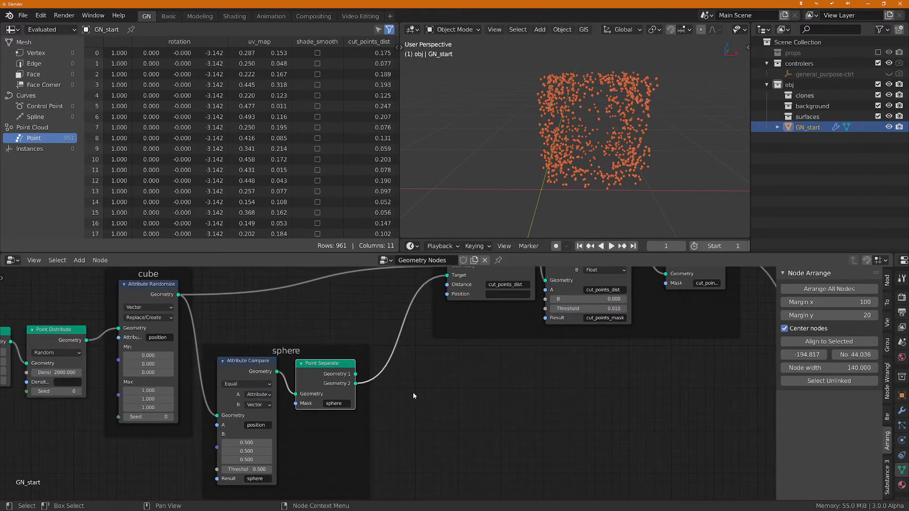
Step: Insert a Transform node between the sphere's Point Separate node and the Target input of Attribute Proximity
{"action": "left_click", "coordinate": [413, 394]}
{"action": "key", "text": "shift+a"}
{"action": "type", "text": "stra"}
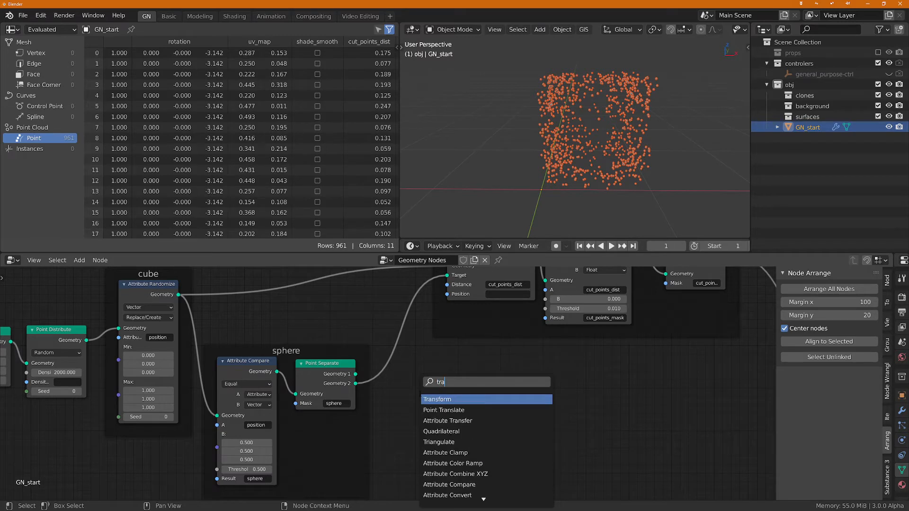
{"action": "key", "text": "Return"}
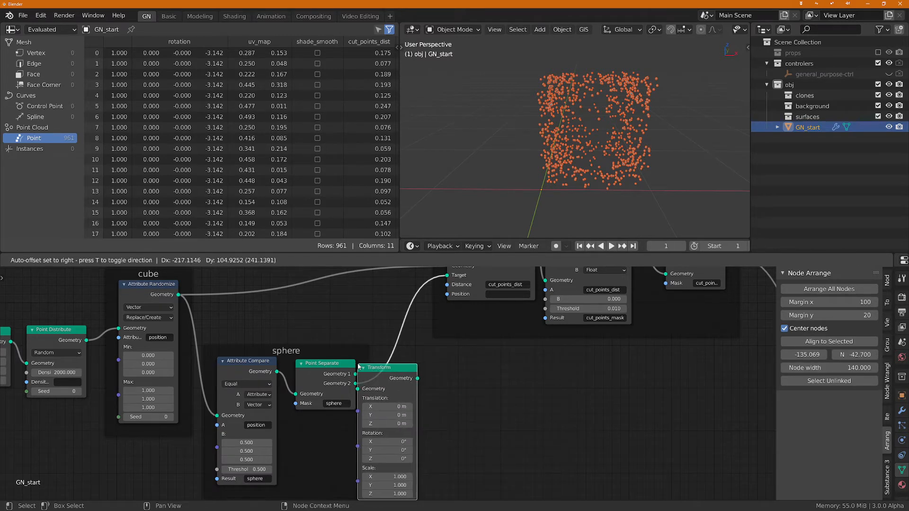
{"action": "left_click", "coordinate": [359, 367]}
Step: Try an X translation of 0.88 m on the sphere's Transform node and settle on 0.5 m
{"action": "scroll", "coordinate": [453, 377], "scroll_direction": "down", "scroll_amount": 2}
{"action": "middle_click_drag", "start_coordinate": [524, 380], "coordinate": [468, 411]}
{"action": "scroll", "coordinate": [419, 421], "scroll_direction": "up", "scroll_amount": 3}
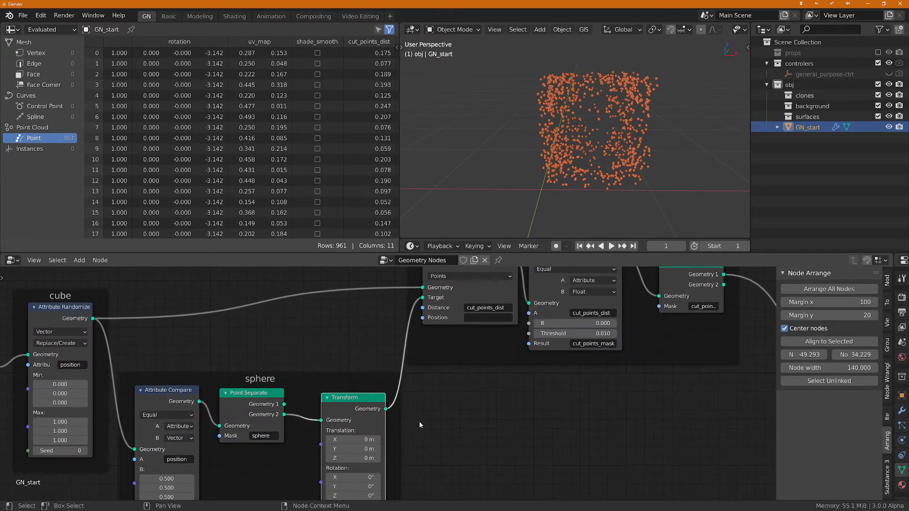
{"action": "left_click_drag", "start_coordinate": [353, 439], "coordinate": [381, 439]}
{"action": "middle_click_drag", "start_coordinate": [673, 137], "coordinate": [544, 154]}
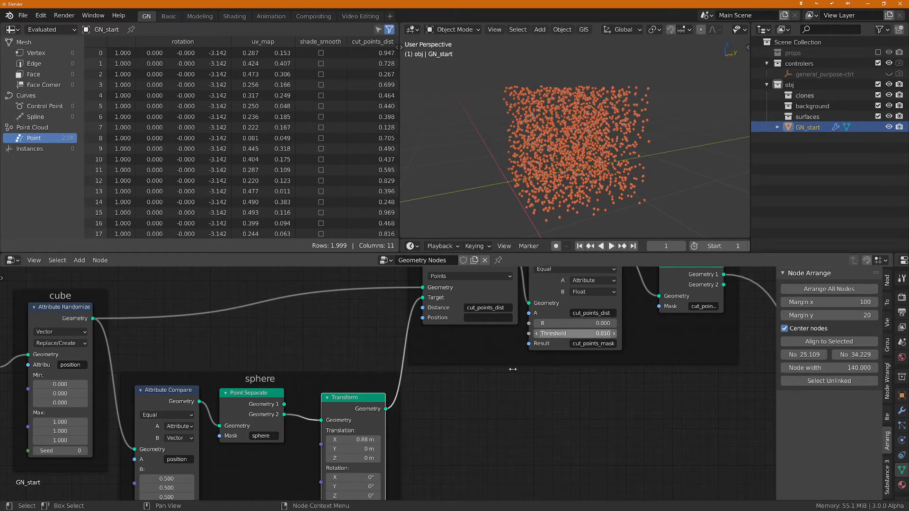
{"action": "left_click", "coordinate": [355, 438]}
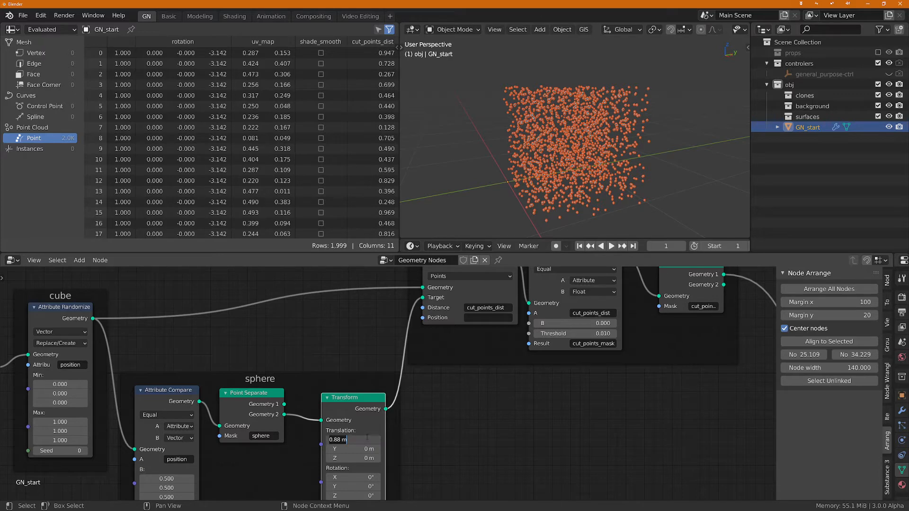
{"action": "type", "text": ".5"}
{"action": "key", "text": "Return"}
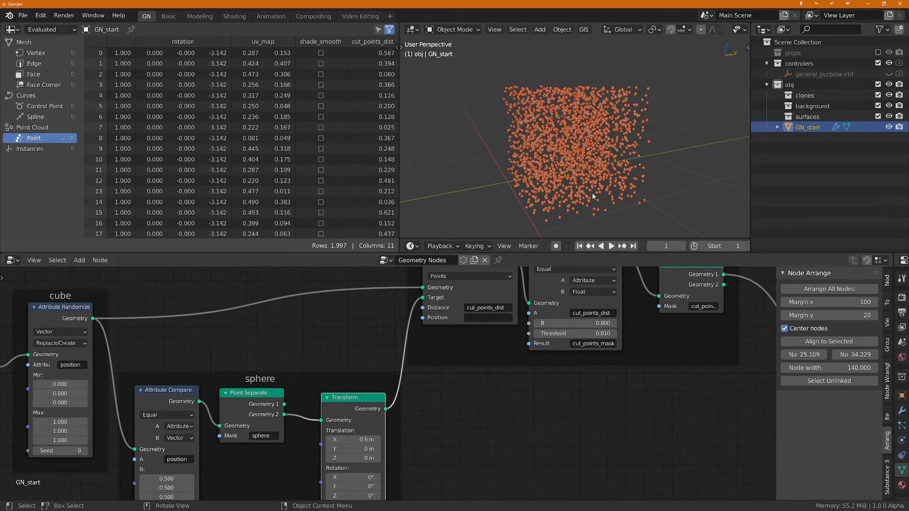
{"action": "middle_click_drag", "start_coordinate": [591, 185], "coordinate": [738, 156]}
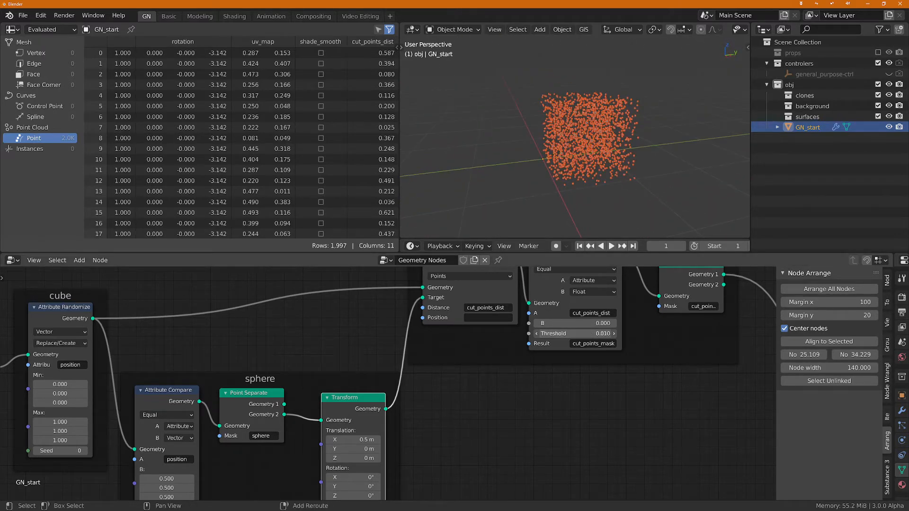
Step: Set the cutter Attribute Compare threshold to 0.100, testing 0.060 in between, and bring the cut_points_mask column into view in the spreadsheet
{"action": "left_click_drag", "start_coordinate": [575, 333], "coordinate": [611, 333]}
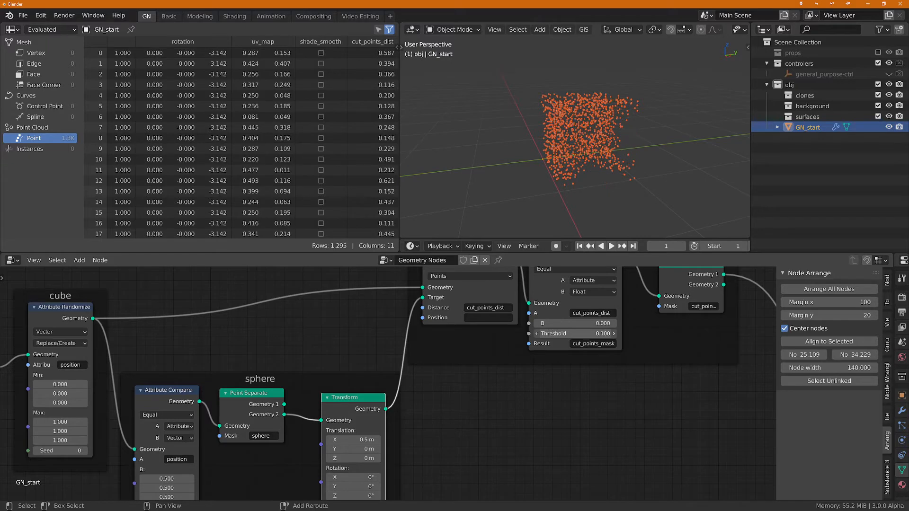
{"action": "middle_click_drag", "start_coordinate": [604, 123], "coordinate": [638, 196]}
{"action": "scroll", "coordinate": [589, 161], "scroll_direction": "up", "scroll_amount": 2}
{"action": "left_click_drag", "start_coordinate": [578, 333], "coordinate": [561, 334]}
{"action": "middle_click_drag", "start_coordinate": [590, 167], "coordinate": [588, 142]}
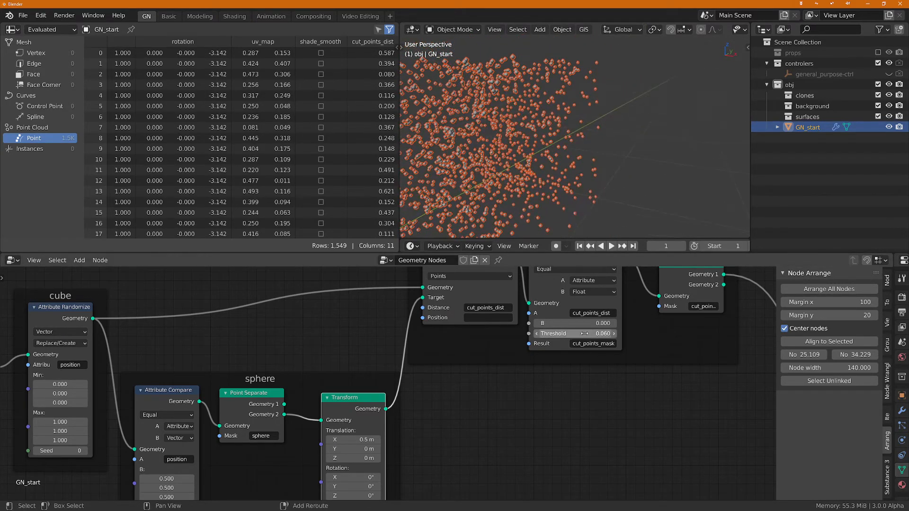
{"action": "left_click_drag", "start_coordinate": [579, 334], "coordinate": [597, 333]}
{"action": "scroll", "coordinate": [552, 157], "scroll_direction": "down", "scroll_amount": 2}
{"action": "middle_click_drag", "start_coordinate": [551, 153], "coordinate": [520, 156]}
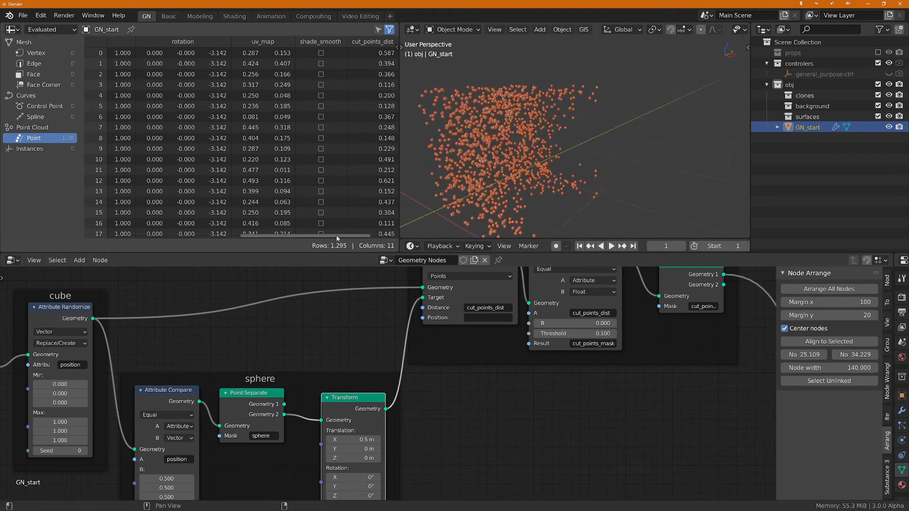
{"action": "left_click_drag", "start_coordinate": [338, 236], "coordinate": [368, 239]}
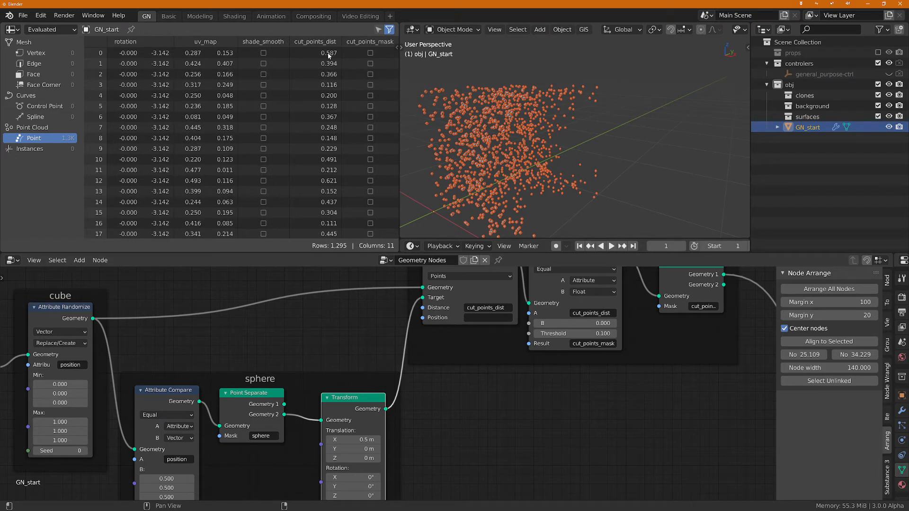
Step: Set the Y translation of the sphere's Transform node to 0.29 m
{"action": "middle_click_drag", "start_coordinate": [572, 186], "coordinate": [525, 141]}
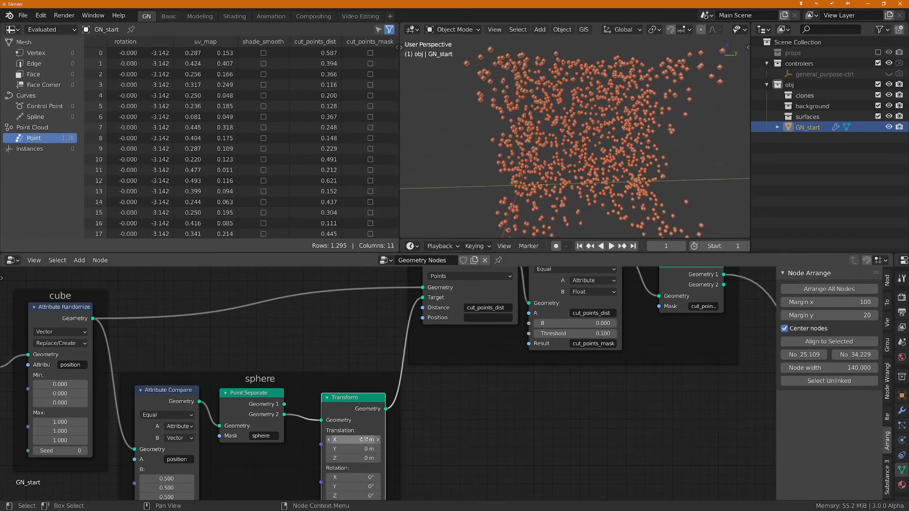
{"action": "left_click_drag", "start_coordinate": [354, 449], "coordinate": [378, 449]}
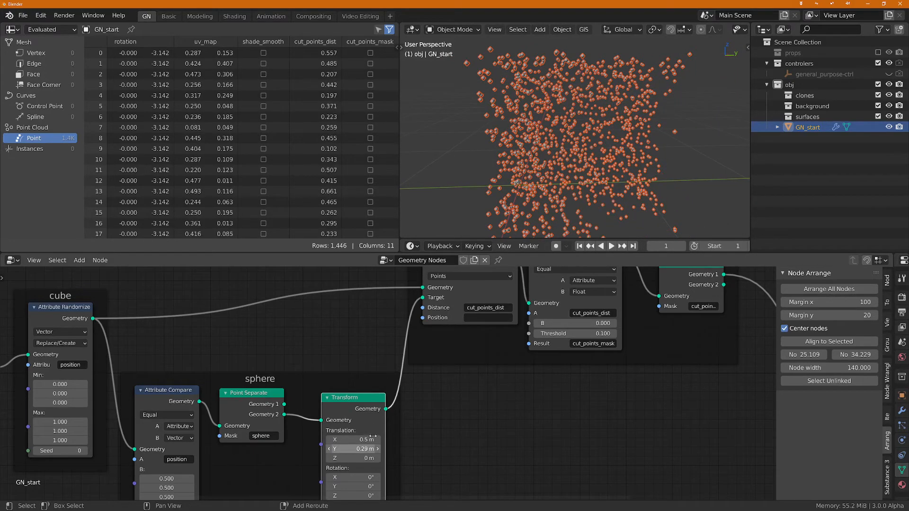
{"action": "middle_click_drag", "start_coordinate": [586, 142], "coordinate": [568, 142]}
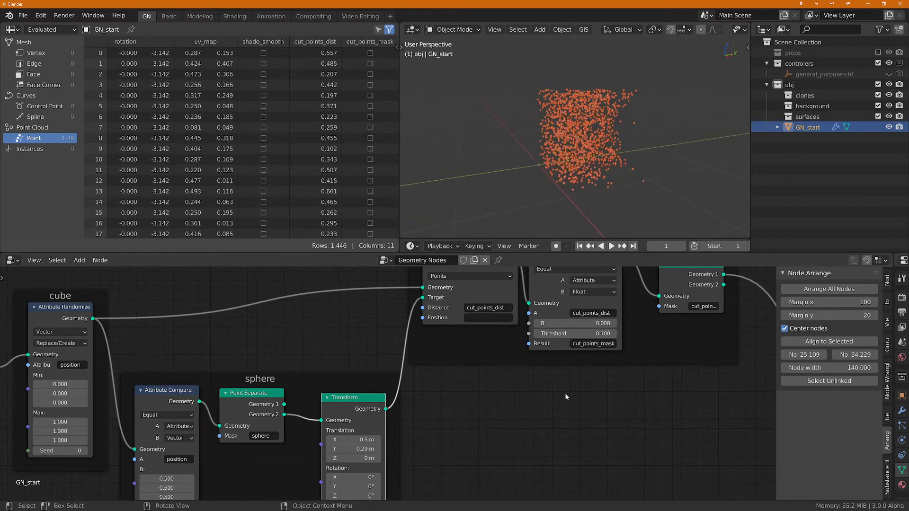
Step: Add a reroute point on the Geometry 1 output link of the cutter's Point Separate node and place it inside the frame
{"action": "scroll", "coordinate": [515, 408], "scroll_direction": "down", "scroll_amount": 1}
{"action": "scroll", "coordinate": [515, 408], "scroll_direction": "down", "scroll_amount": 1}
{"action": "middle_click_drag", "start_coordinate": [518, 412], "coordinate": [500, 446]}
{"action": "scroll", "coordinate": [504, 433], "scroll_direction": "up", "scroll_amount": 1}
{"action": "left_click_drag", "start_coordinate": [535, 313], "coordinate": [514, 315]}
{"action": "middle_click_drag", "start_coordinate": [584, 433], "coordinate": [550, 448]}
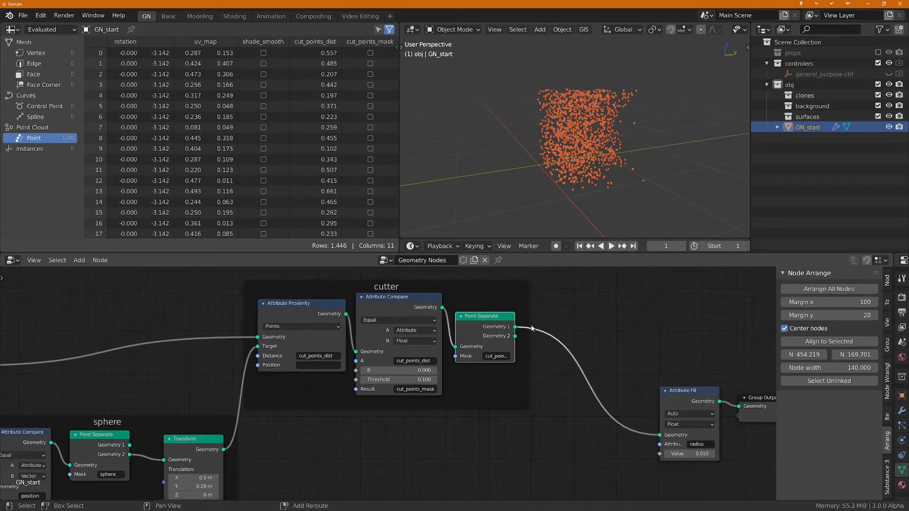
{"action": "right_click_drag", "start_coordinate": [524, 323], "coordinate": [531, 356], "text": "shift"}
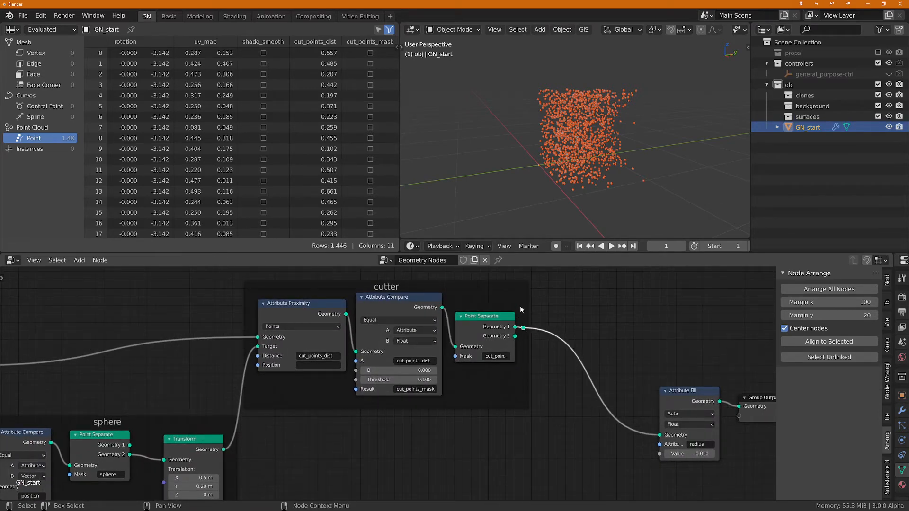
{"action": "key", "text": "g"}
{"action": "left_click", "coordinate": [531, 324]}
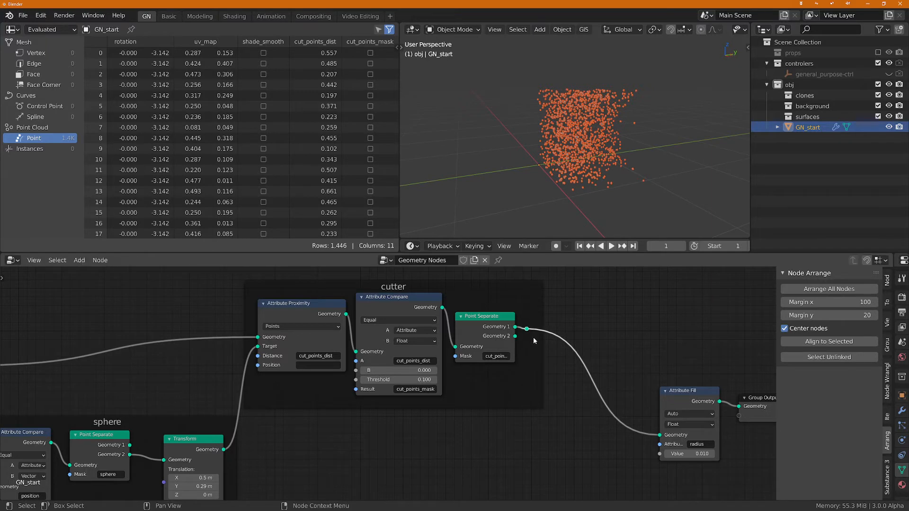
Step: Label the Point Separate node in the cutter frame "dfference (A-B)"
{"action": "key", "text": "F2"}
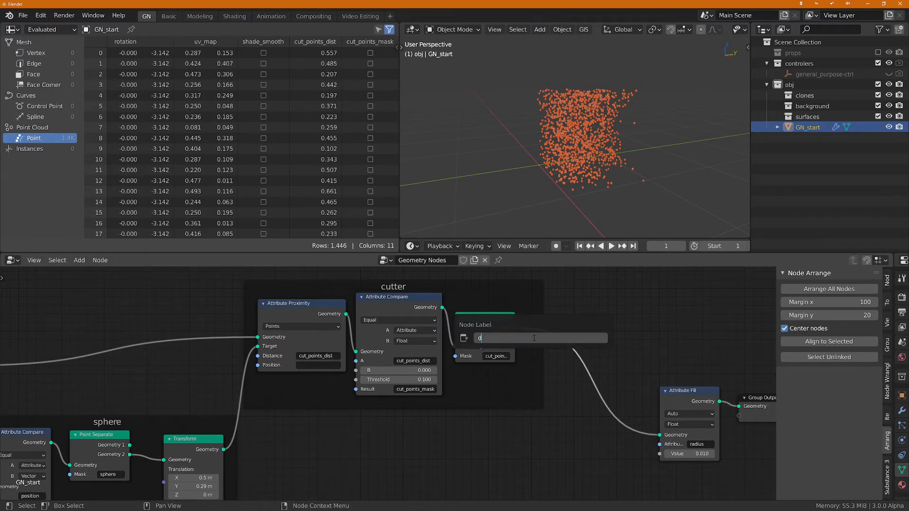
{"action": "type", "text": "dfference (A-B"}
{"action": "key", "text": "Return"}
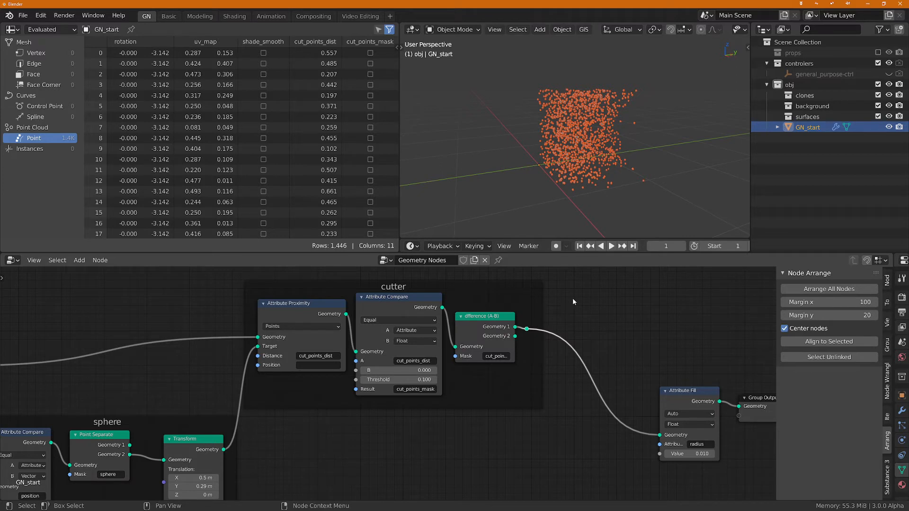
Step: Label the reroute point on the Geometry 1 output of the difference node "difference (A-B)"
{"action": "left_click", "coordinate": [572, 298]}
{"action": "left_click", "coordinate": [527, 330]}
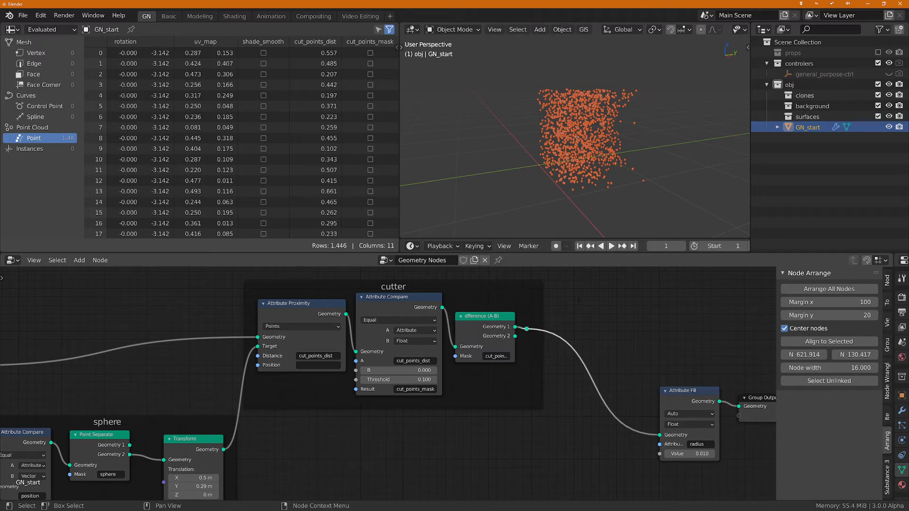
{"action": "key", "text": "F2"}
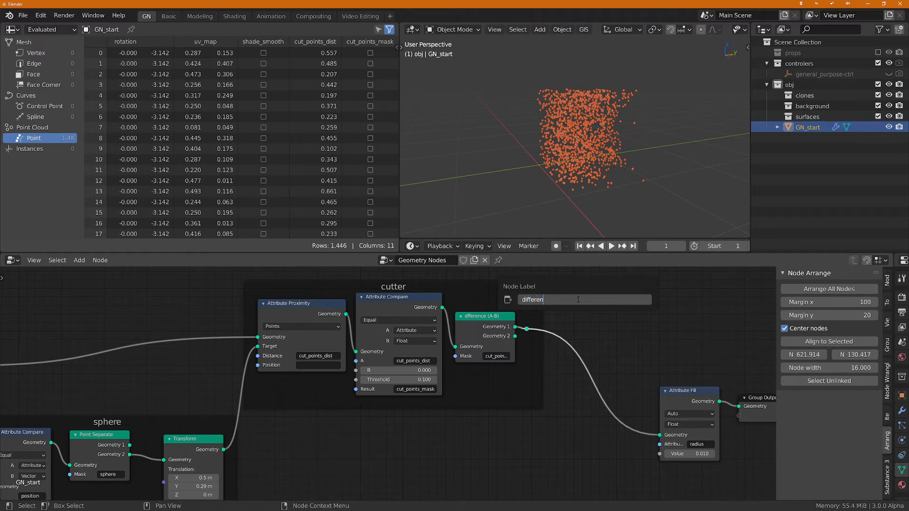
{"action": "type", "text": "difference (A-B)"}
{"action": "key", "text": "Return"}
{"action": "scroll", "coordinate": [572, 299], "scroll_direction": "down", "scroll_amount": 2}
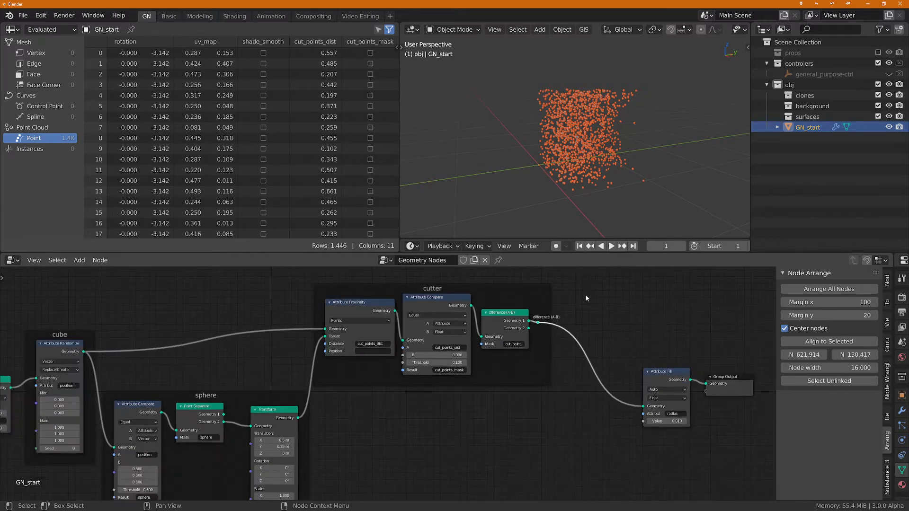
{"action": "scroll", "coordinate": [605, 145], "scroll_direction": "up", "scroll_amount": 2}
{"action": "scroll", "coordinate": [605, 146], "scroll_direction": "down", "scroll_amount": 1}
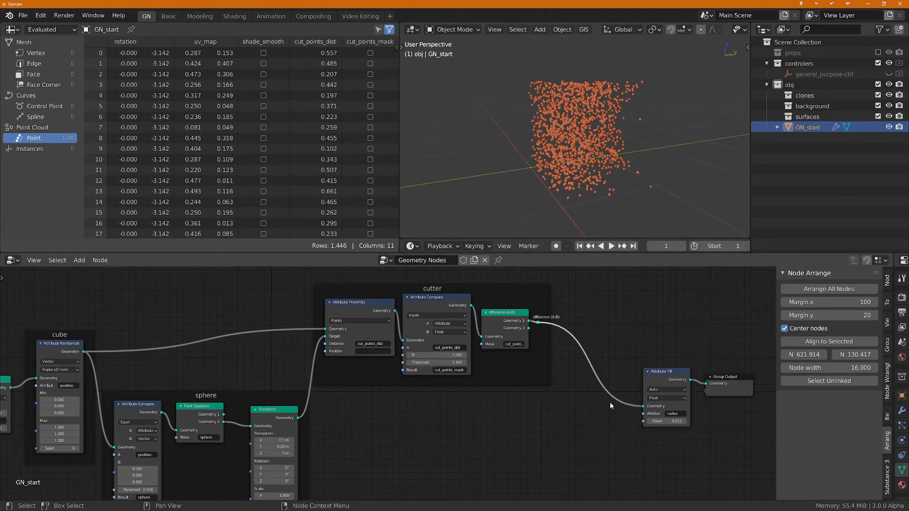
Step: Move the Attribute Fill and Group Output nodes together farther away from the cutter frame to make room for more outputs
{"action": "middle_click_drag", "start_coordinate": [597, 405], "coordinate": [595, 433]}
{"action": "left_click_drag", "start_coordinate": [649, 387], "coordinate": [776, 488]}
{"action": "key", "text": "g"}
{"action": "left_click", "coordinate": [570, 416]}
{"action": "scroll", "coordinate": [570, 418], "scroll_direction": "down", "scroll_amount": 2}
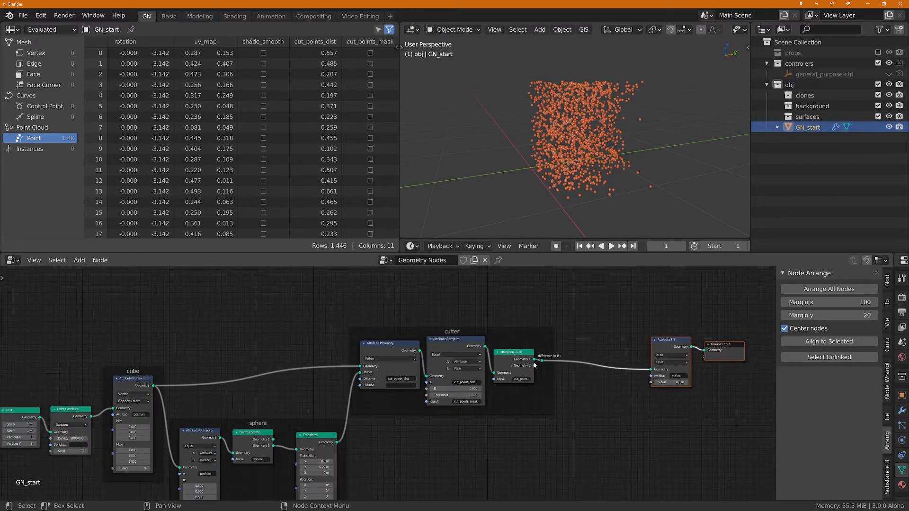
{"action": "left_click_drag", "start_coordinate": [511, 334], "coordinate": [540, 319]}
{"action": "middle_click_drag", "start_coordinate": [570, 403], "coordinate": [493, 411]}
{"action": "left_click_drag", "start_coordinate": [557, 310], "coordinate": [652, 410]}
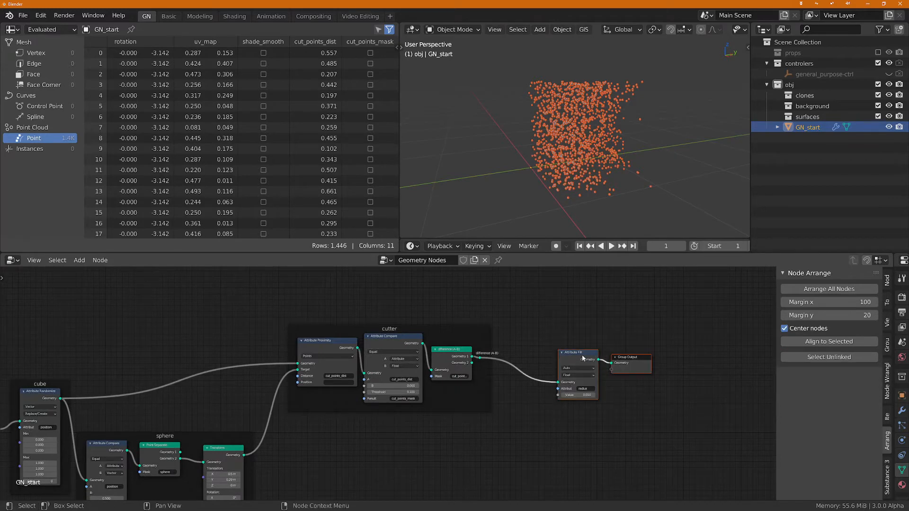
{"action": "left_click_drag", "start_coordinate": [581, 354], "coordinate": [693, 355]}
{"action": "middle_click_drag", "start_coordinate": [429, 420], "coordinate": [406, 426]}
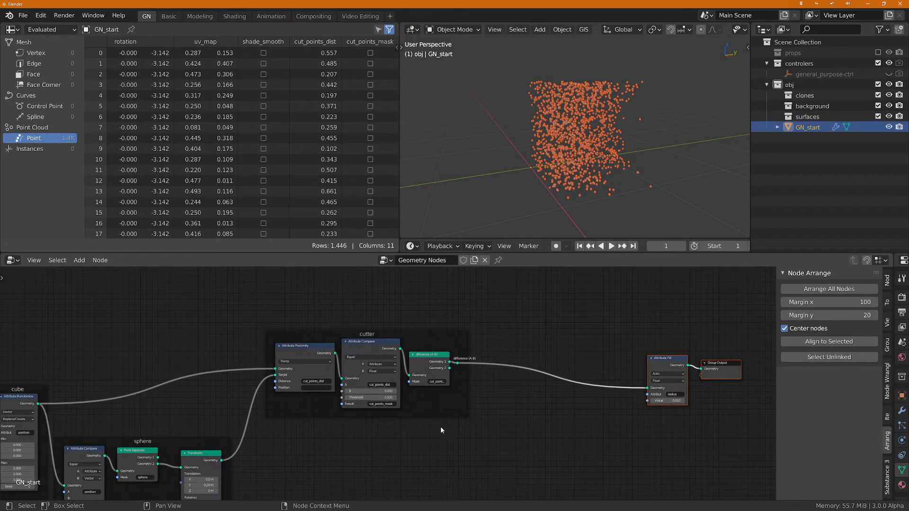
{"action": "scroll", "coordinate": [493, 341], "scroll_direction": "up", "scroll_amount": 2}
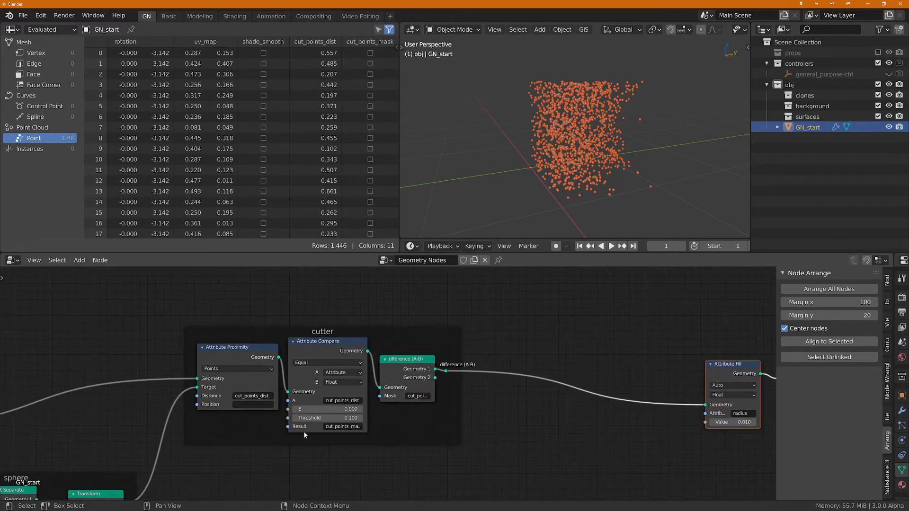
Step: Add a Join Geometry node inside the cutter frame, below the difference (A-B) node
{"action": "middle_click_drag", "start_coordinate": [304, 434], "coordinate": [316, 398]}
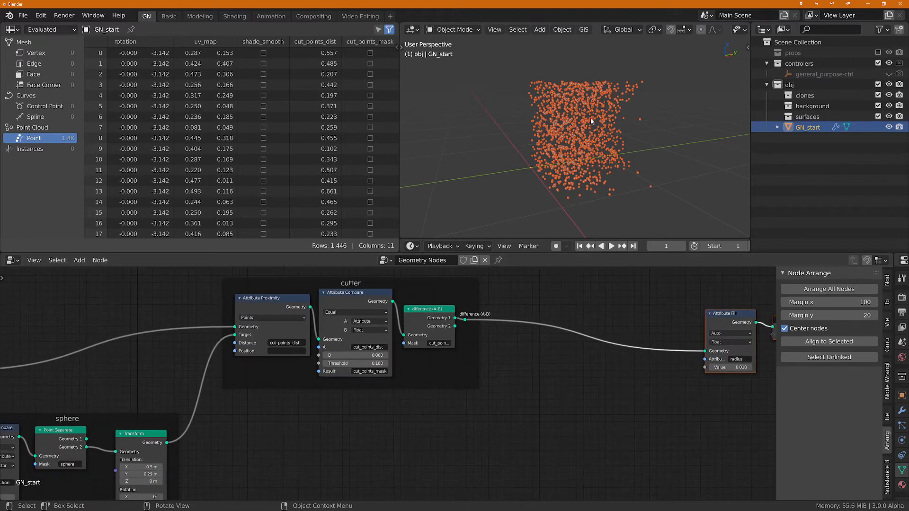
{"action": "middle_click_drag", "start_coordinate": [590, 117], "coordinate": [610, 157]}
{"action": "middle_click_drag", "start_coordinate": [331, 444], "coordinate": [387, 480]}
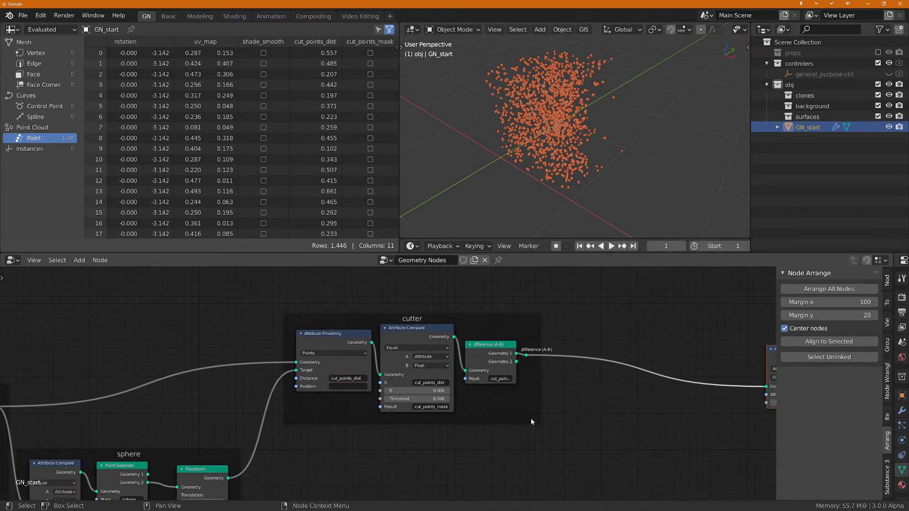
{"action": "scroll", "coordinate": [549, 379], "scroll_direction": "up", "scroll_amount": 1}
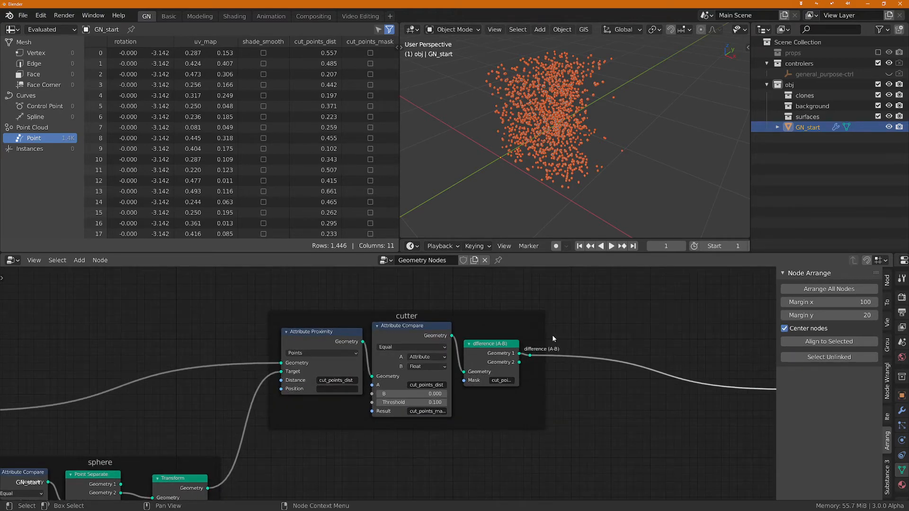
{"action": "scroll", "coordinate": [552, 334], "scroll_direction": "down", "scroll_amount": 2}
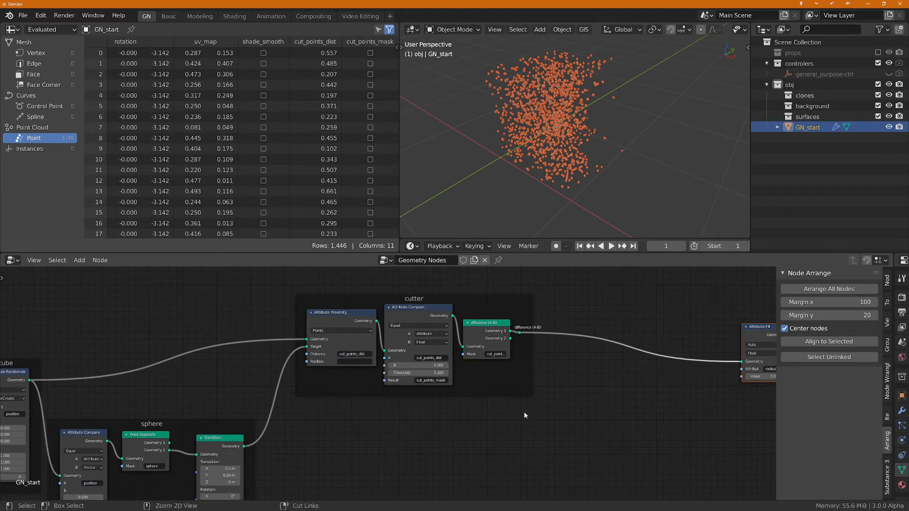
{"action": "key", "text": "shift+a"}
{"action": "type", "text": "sjoin"}
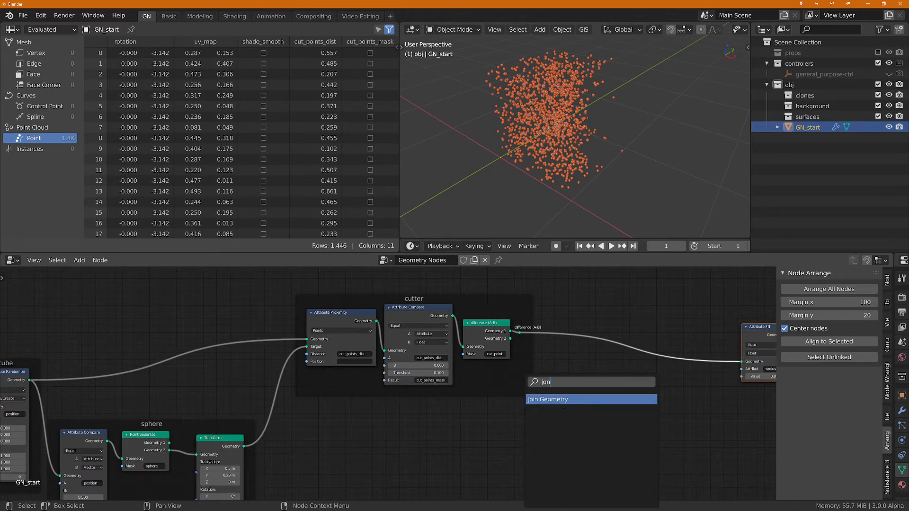
{"action": "key", "text": "Return"}
{"action": "left_click", "coordinate": [506, 377]}
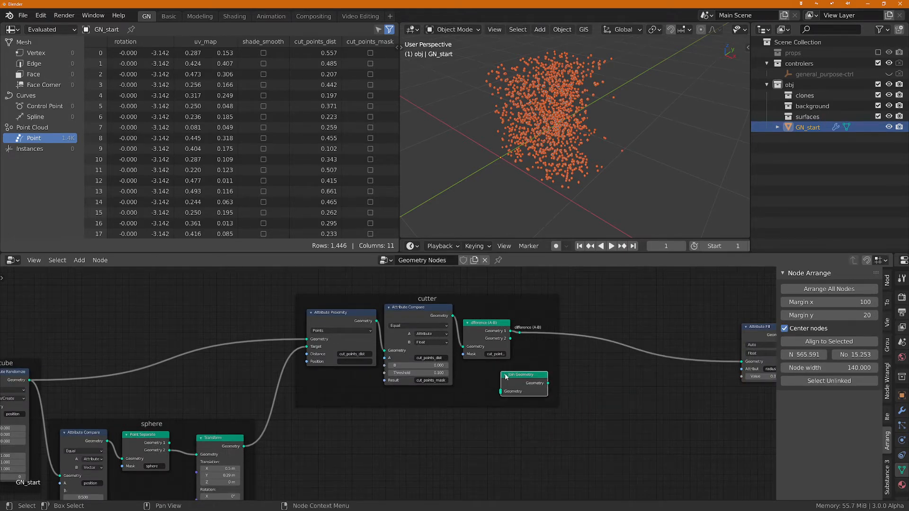
Step: Add reroute points on the Geometry and Target input links of Attribute Proximity and label the Geometry one "A"
{"action": "right_click_drag", "start_coordinate": [275, 327], "coordinate": [286, 370], "text": "shift"}
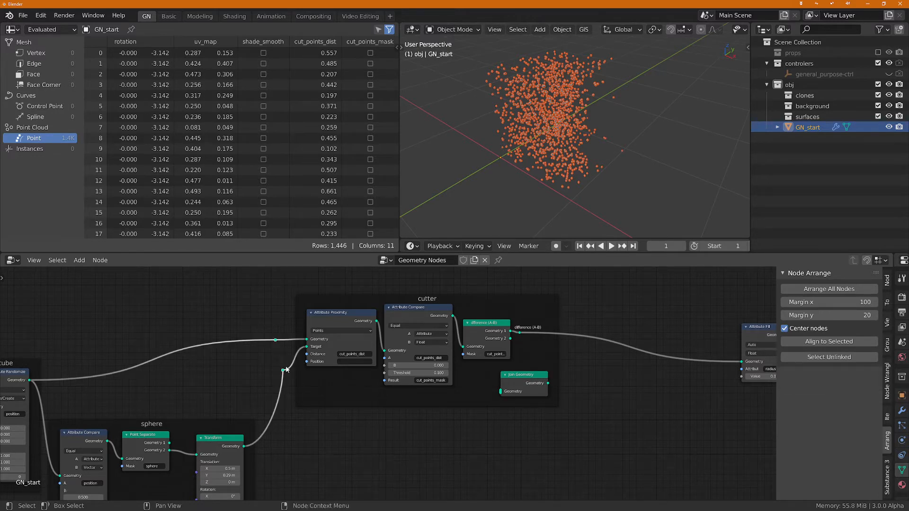
{"action": "left_click", "coordinate": [274, 340]}
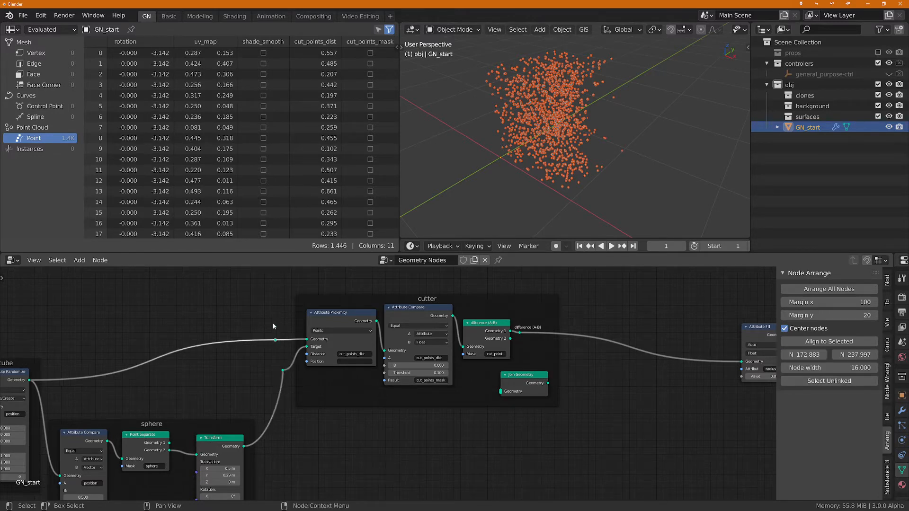
{"action": "key", "text": "F2"}
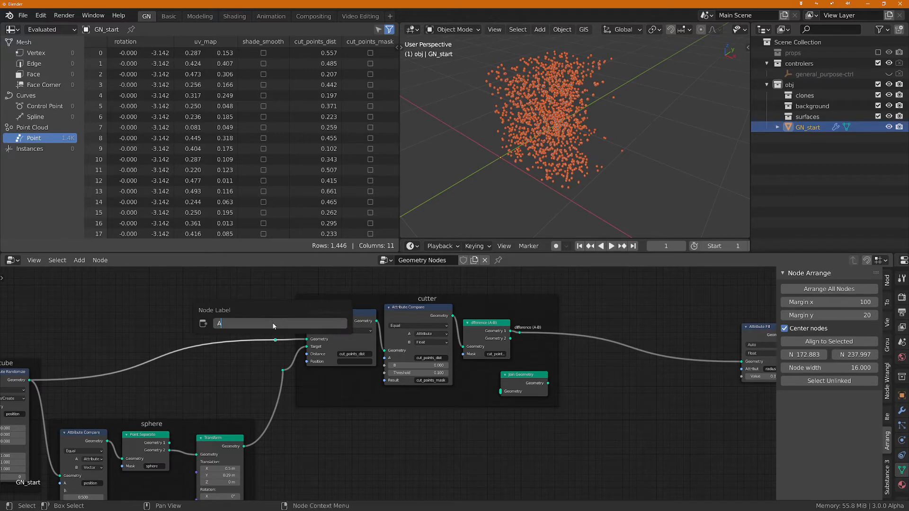
{"action": "type", "text": "A"}
{"action": "key", "text": "Return"}
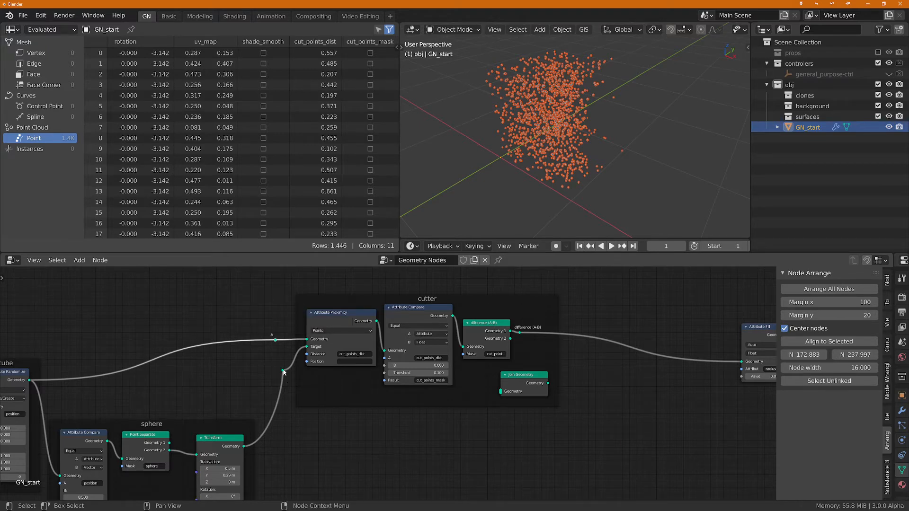
Step: Label the reroute on the Target link "B" and place both input reroutes inside the cutter frame
{"action": "left_click", "coordinate": [283, 370]}
{"action": "key", "text": "F2"}
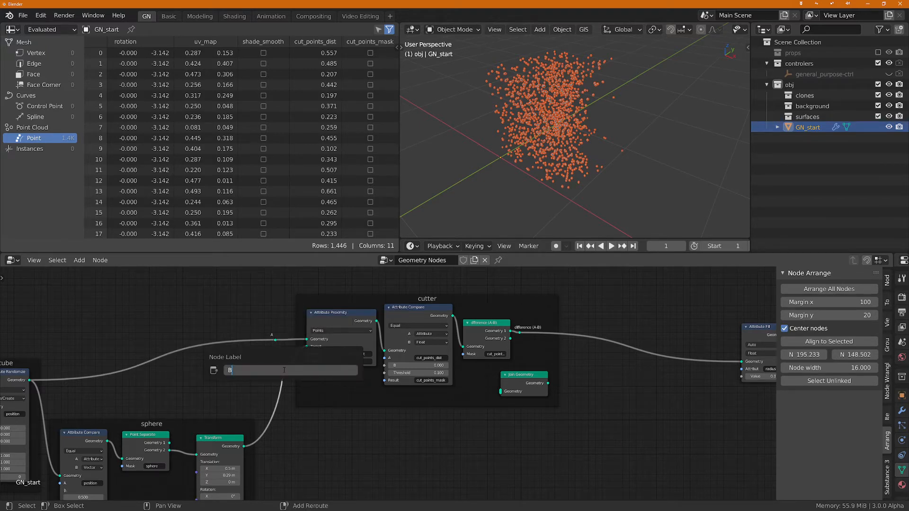
{"action": "type", "text": "B"}
{"action": "key", "text": "Return"}
{"action": "scroll", "coordinate": [284, 368], "scroll_direction": "up", "scroll_amount": 1}
{"action": "left_click_drag", "start_coordinate": [256, 305], "coordinate": [291, 389]}
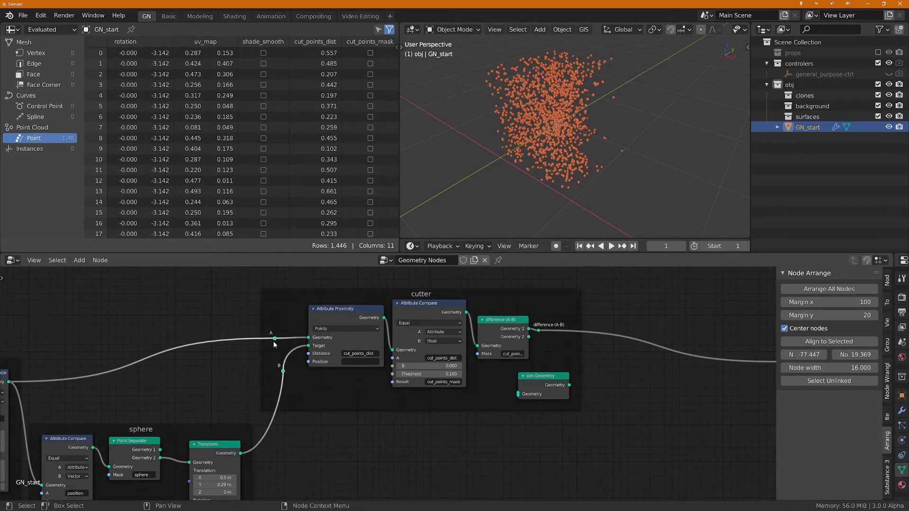
Step: Connect the A and B reroute points to the Geometry input of the Join Geometry node
{"action": "left_click", "coordinate": [275, 339]}
{"action": "left_click_drag", "start_coordinate": [275, 339], "coordinate": [518, 394]}
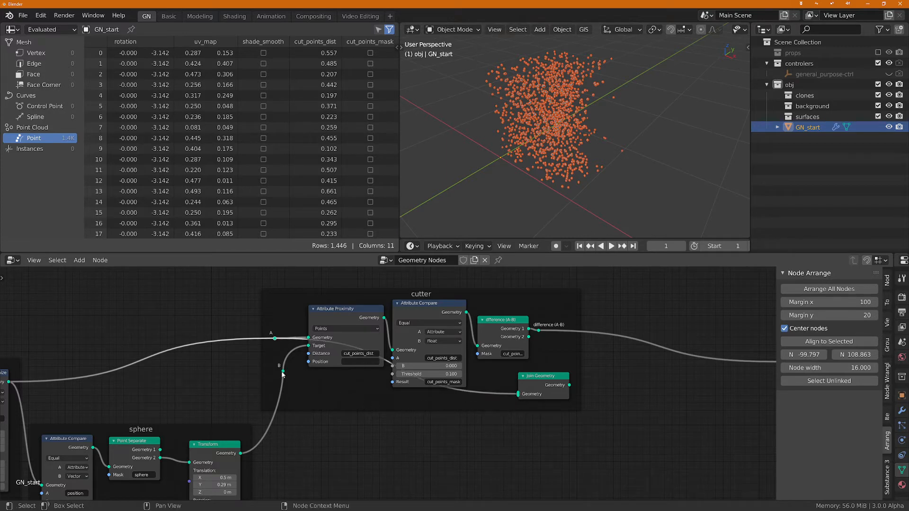
{"action": "left_click_drag", "start_coordinate": [282, 372], "coordinate": [520, 399]}
Step: Insert a reroute point on the link before Attribute Fill and feed it from the Join Geometry output instead
{"action": "scroll", "coordinate": [618, 433], "scroll_direction": "down", "scroll_amount": 2}
{"action": "middle_click_drag", "start_coordinate": [702, 440], "coordinate": [635, 434]}
{"action": "right_click_drag", "start_coordinate": [646, 373], "coordinate": [646, 374], "text": "shift"}
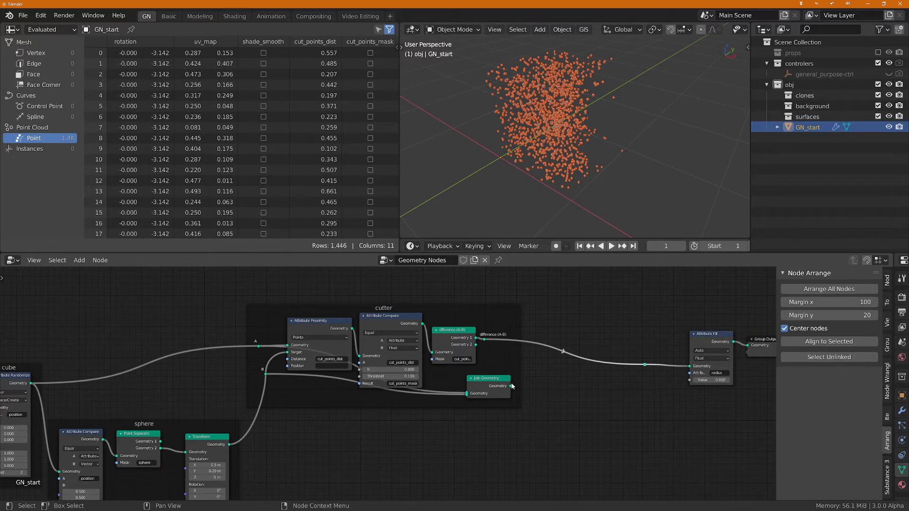
{"action": "left_click_drag", "start_coordinate": [511, 386], "coordinate": [645, 364]}
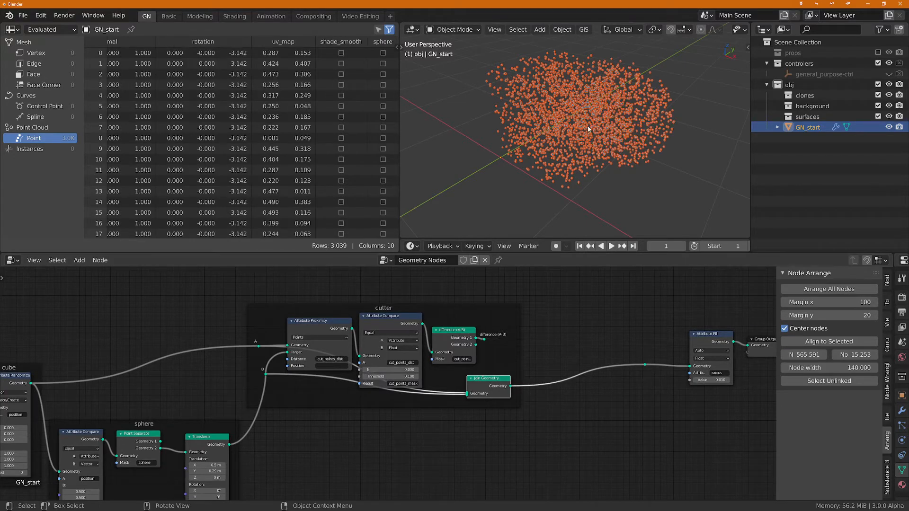
{"action": "middle_click_drag", "start_coordinate": [588, 129], "coordinate": [609, 122]}
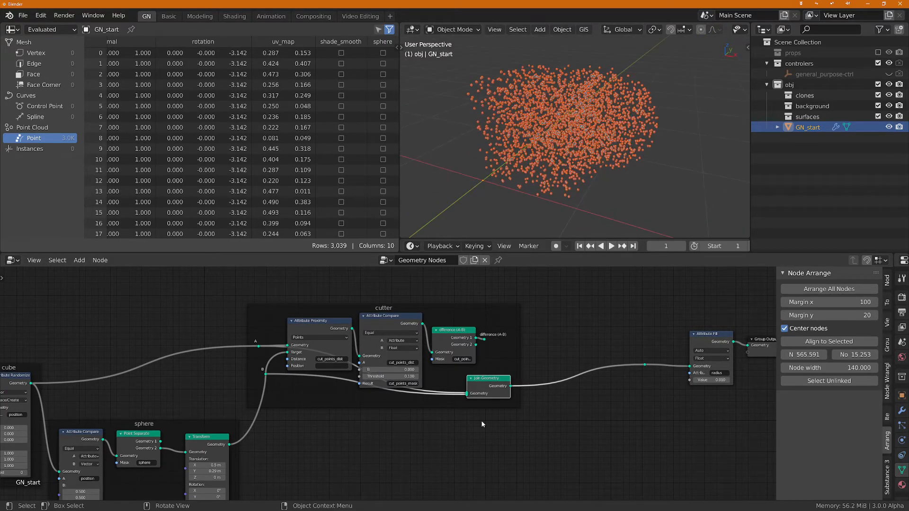
Step: Move the Join Geometry node lower in the cutter frame, clear of the difference node
{"action": "scroll", "coordinate": [443, 416], "scroll_direction": "up", "scroll_amount": 1}
{"action": "middle_click_drag", "start_coordinate": [444, 417], "coordinate": [483, 437]}
{"action": "left_click_drag", "start_coordinate": [533, 395], "coordinate": [529, 407]}
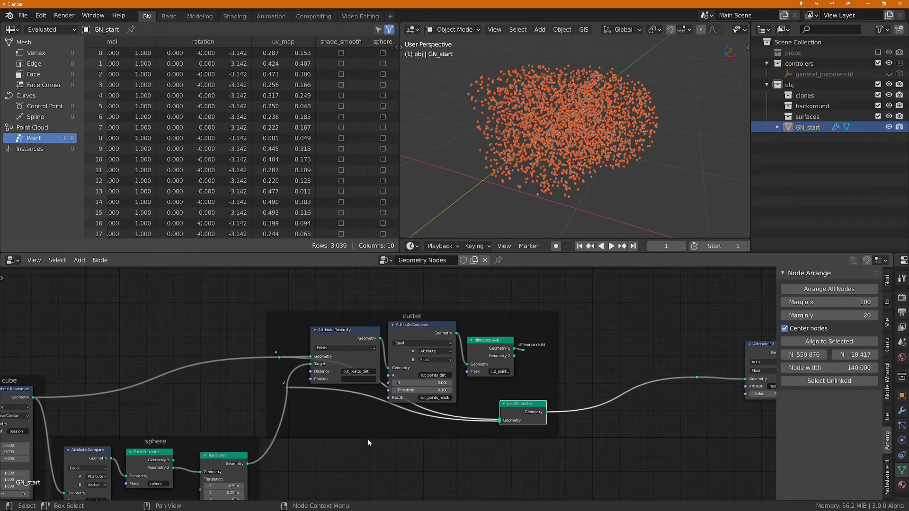
{"action": "middle_click_drag", "start_coordinate": [367, 439], "coordinate": [462, 425]}
{"action": "scroll", "coordinate": [600, 112], "scroll_direction": "up", "scroll_amount": 2}
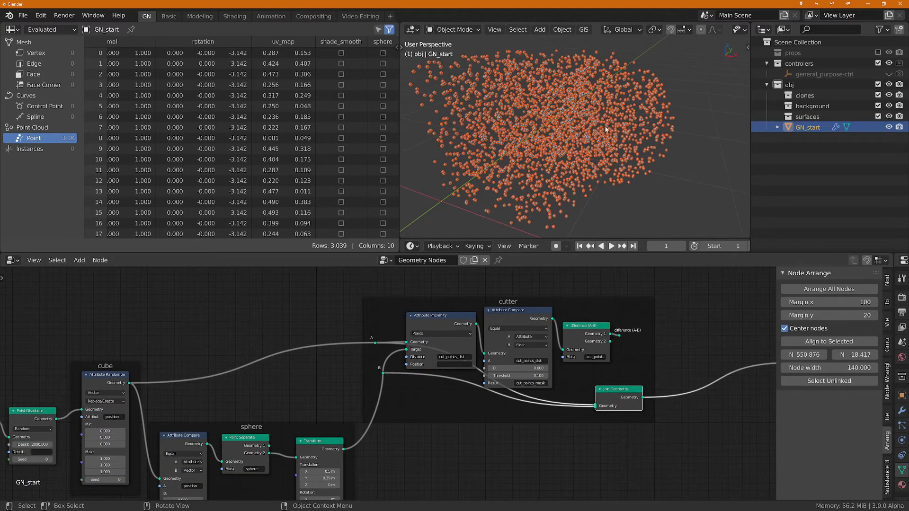
{"action": "scroll", "coordinate": [338, 365], "scroll_direction": "up", "scroll_amount": 1}
{"action": "scroll", "coordinate": [467, 439], "scroll_direction": "down", "scroll_amount": 2}
{"action": "middle_click_drag", "start_coordinate": [630, 449], "coordinate": [482, 420]}
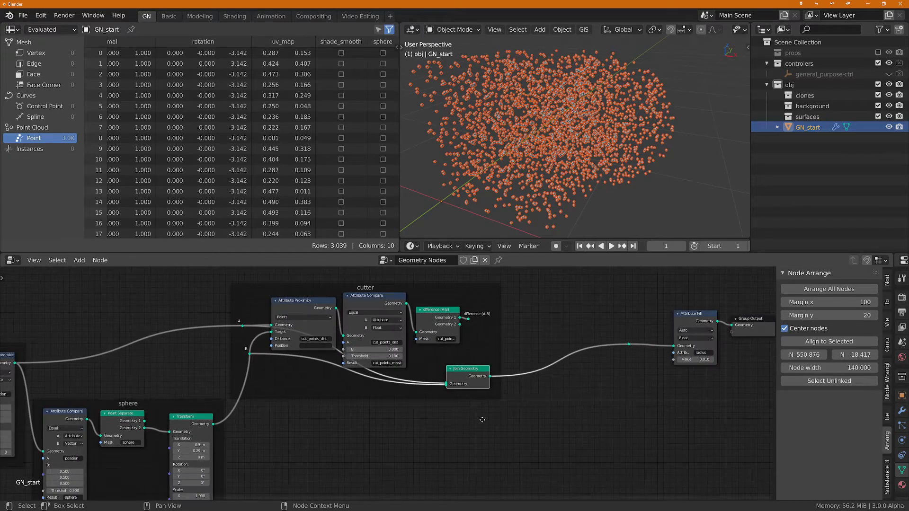
{"action": "left_click", "coordinate": [697, 320]}
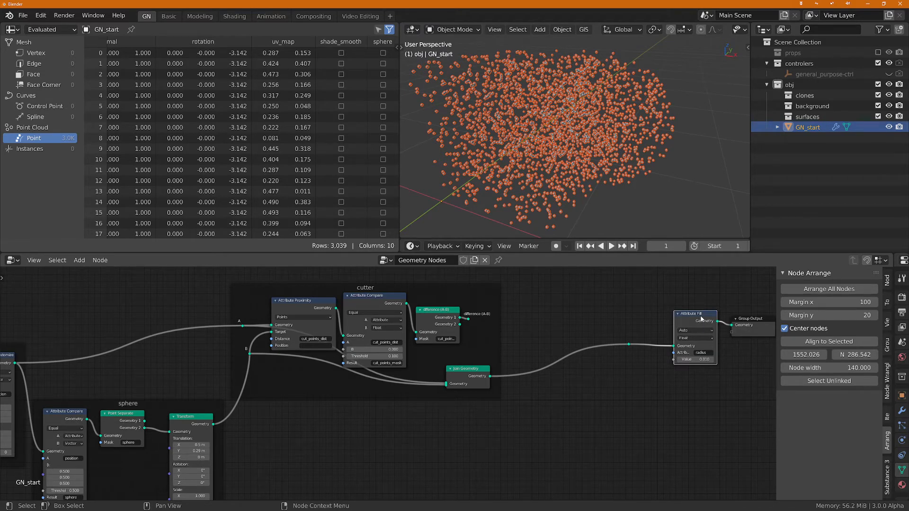
{"action": "scroll", "coordinate": [539, 347], "scroll_direction": "up", "scroll_amount": 4}
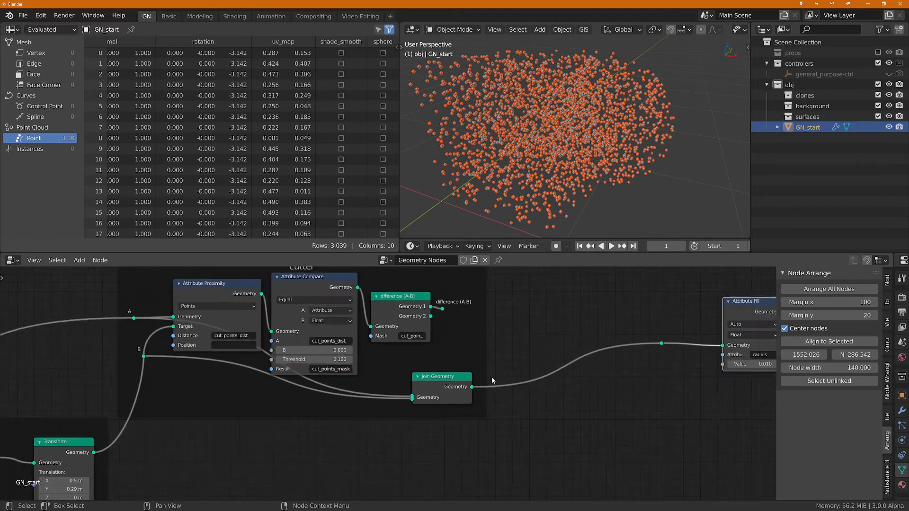
{"action": "scroll", "coordinate": [649, 337], "scroll_direction": "down", "scroll_amount": 3}
{"action": "left_click_drag", "start_coordinate": [483, 368], "coordinate": [472, 376]}
Step: Set the Y translation of the sphere's Transform node to 0.5 m
{"action": "middle_click_drag", "start_coordinate": [616, 148], "coordinate": [562, 130]}
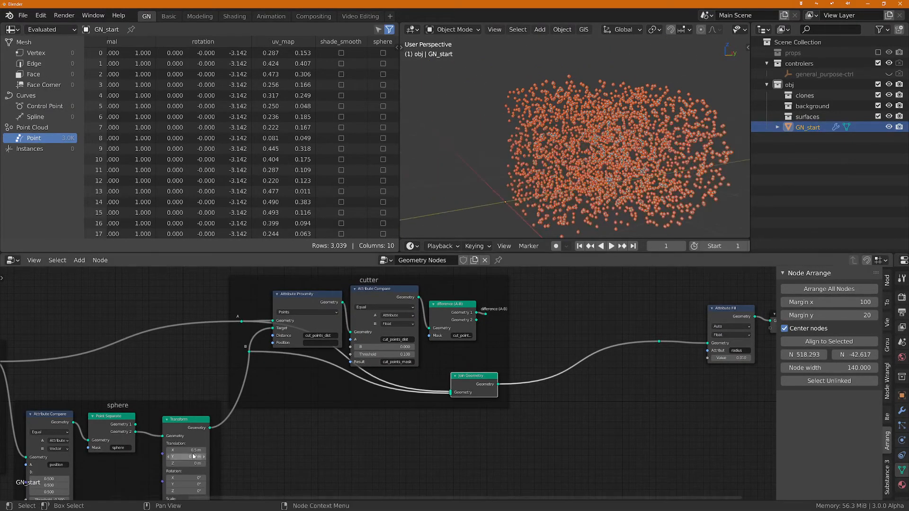
{"action": "left_click_drag", "start_coordinate": [188, 456], "coordinate": [227, 457]}
{"action": "middle_click_drag", "start_coordinate": [623, 162], "coordinate": [590, 172]}
{"action": "middle_click_drag", "start_coordinate": [538, 382], "coordinate": [451, 393]}
Step: Shift Join Geometry beneath Attribute Compare and add a reroute on its output link labelled "union" inside the cutter frame
{"action": "scroll", "coordinate": [433, 402], "scroll_direction": "up", "scroll_amount": 1}
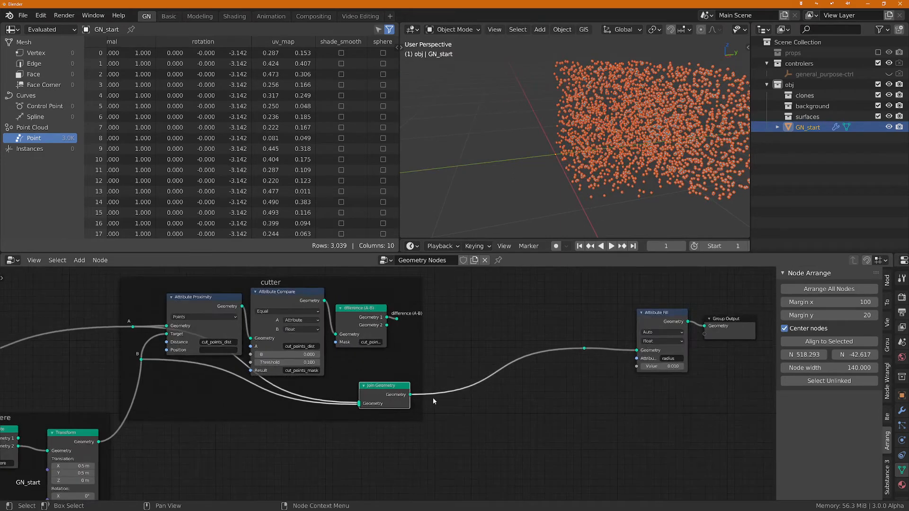
{"action": "left_click_drag", "start_coordinate": [367, 389], "coordinate": [331, 394]}
{"action": "right_click_drag", "start_coordinate": [397, 404], "coordinate": [395, 389], "text": "shift"}
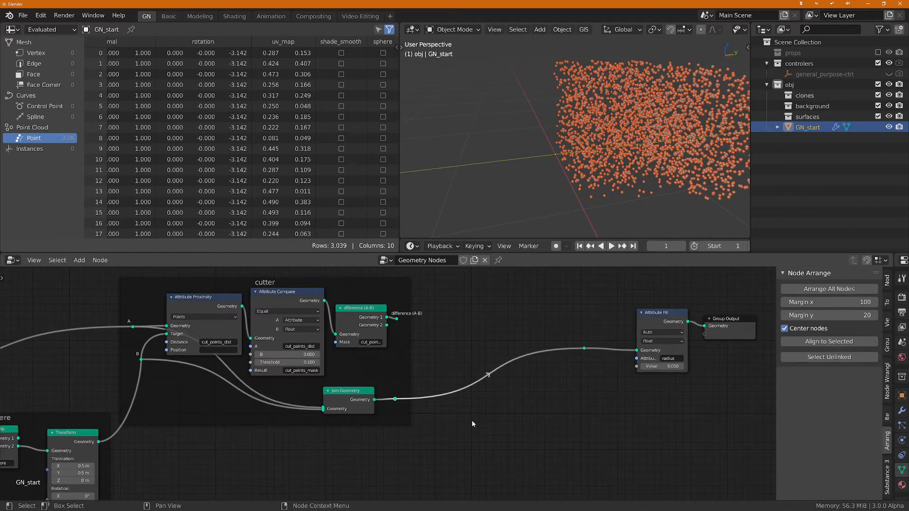
{"action": "key", "text": "F2"}
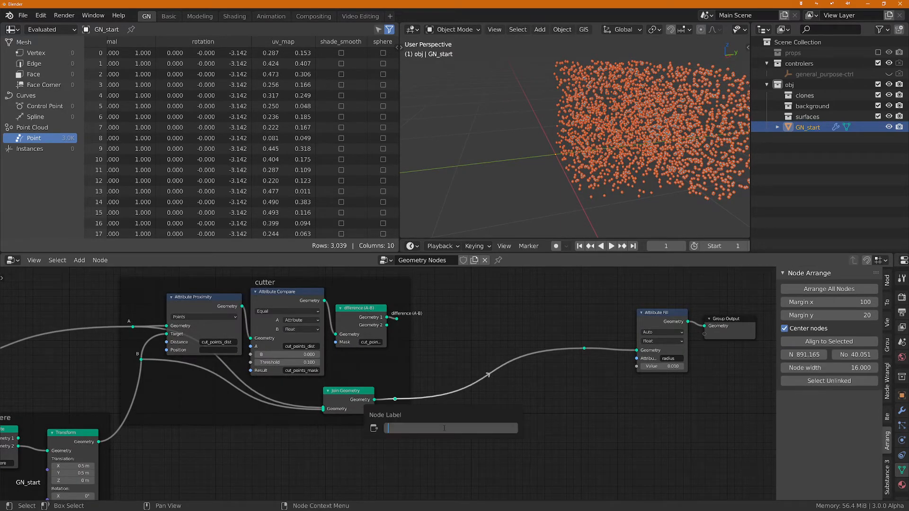
{"action": "type", "text": "union"}
{"action": "key", "text": "Return"}
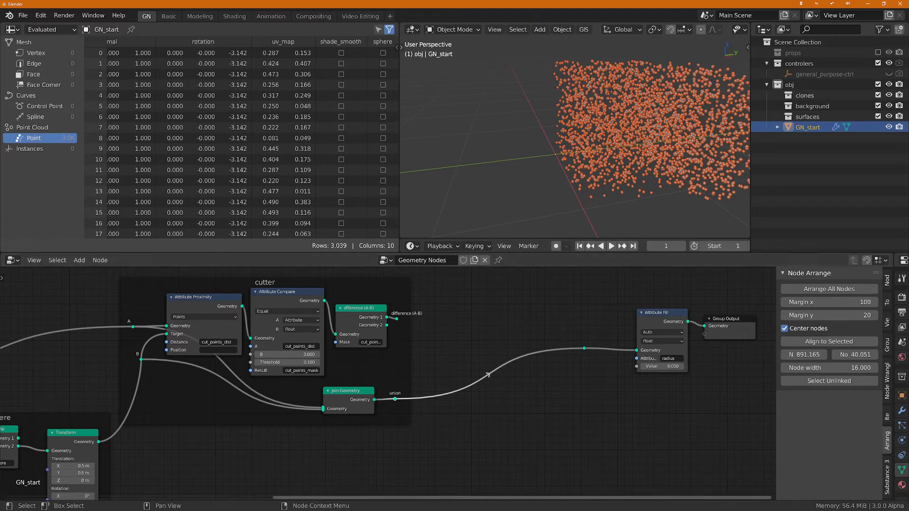
Step: Set the Z translation of the sphere's Transform node to 0.6 m
{"action": "mouse_move", "coordinate": [76, 481]}
{"action": "left_mouse_down"}
{"action": "mouse_move", "coordinate": [95, 480]}
{"action": "mouse_move", "coordinate": [86, 480]}
{"action": "left_mouse_up"}
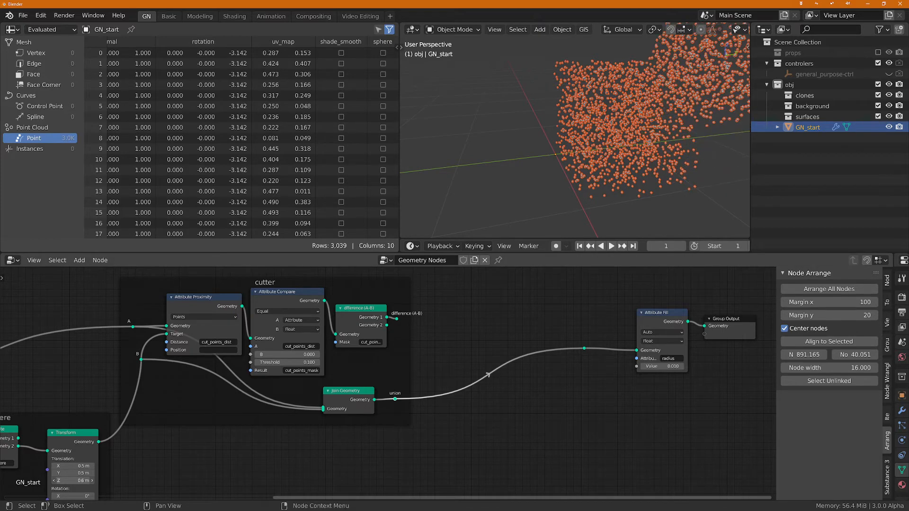
{"action": "middle_click_drag", "start_coordinate": [611, 161], "coordinate": [638, 155]}
{"action": "middle_click_drag", "start_coordinate": [129, 468], "coordinate": [153, 448]}
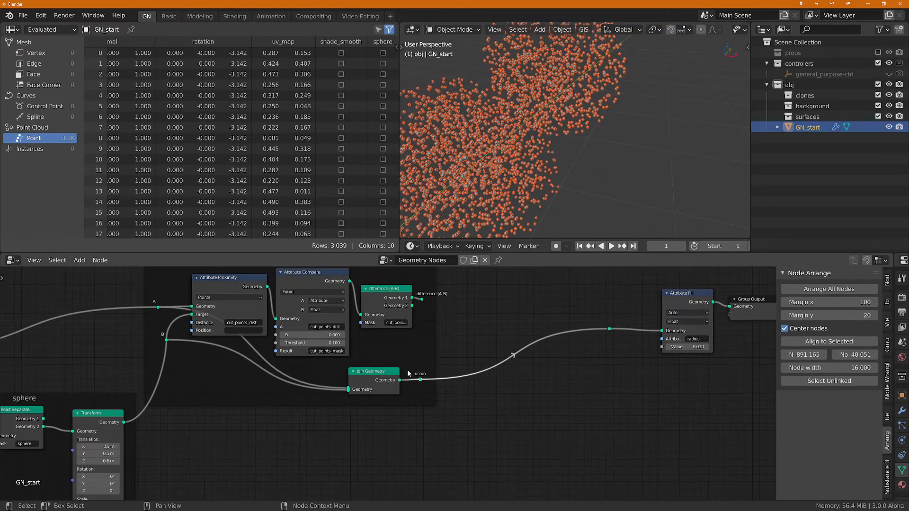
Step: Nudge the Join Geometry node slightly closer to the "union" reroute inside the cutter frame
{"action": "mouse_move", "coordinate": [368, 379]}
{"action": "left_mouse_down"}
{"action": "mouse_move", "coordinate": [419, 382]}
{"action": "mouse_move", "coordinate": [382, 379]}
{"action": "left_mouse_up"}
{"action": "middle_click_drag", "start_coordinate": [550, 146], "coordinate": [614, 109]}
{"action": "scroll", "coordinate": [614, 109], "scroll_direction": "up", "scroll_amount": 2}
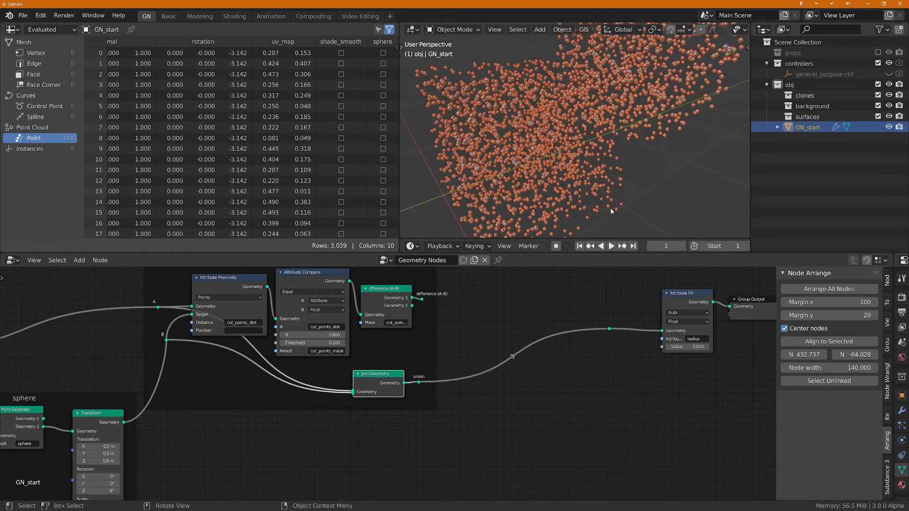
{"action": "mouse_move", "coordinate": [567, 147]}
{"action": "middle_mouse_down"}
{"action": "mouse_move", "coordinate": [614, 126]}
{"action": "mouse_move", "coordinate": [582, 124]}
{"action": "mouse_move", "coordinate": [574, 134]}
{"action": "middle_mouse_up"}
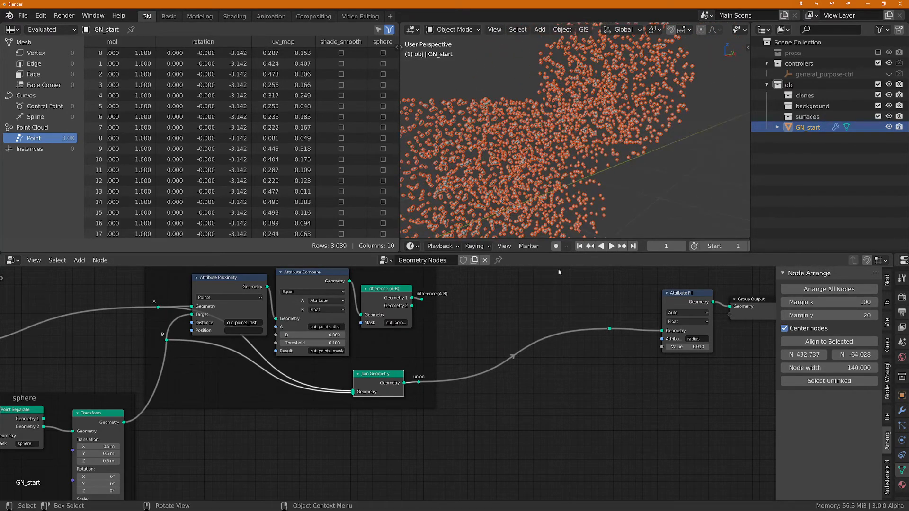
Step: Feed the reroute before Attribute Fill from the "difference (A-B)" reroute instead of the "union" one
{"action": "scroll", "coordinate": [528, 355], "scroll_direction": "up", "scroll_amount": 2}
{"action": "middle_click_drag", "start_coordinate": [520, 361], "coordinate": [518, 393]}
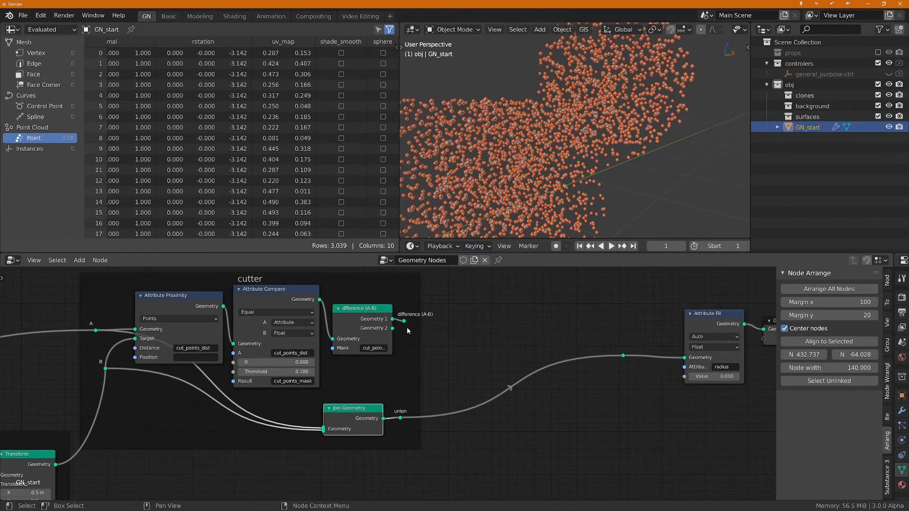
{"action": "left_click_drag", "start_coordinate": [403, 323], "coordinate": [623, 356]}
{"action": "middle_click_drag", "start_coordinate": [597, 142], "coordinate": [594, 146]}
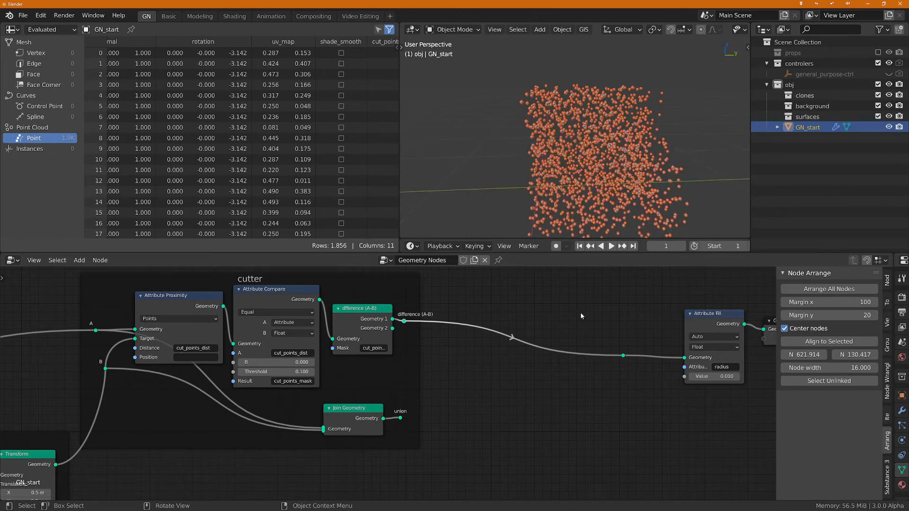
{"action": "middle_click_drag", "start_coordinate": [508, 393], "coordinate": [535, 447]}
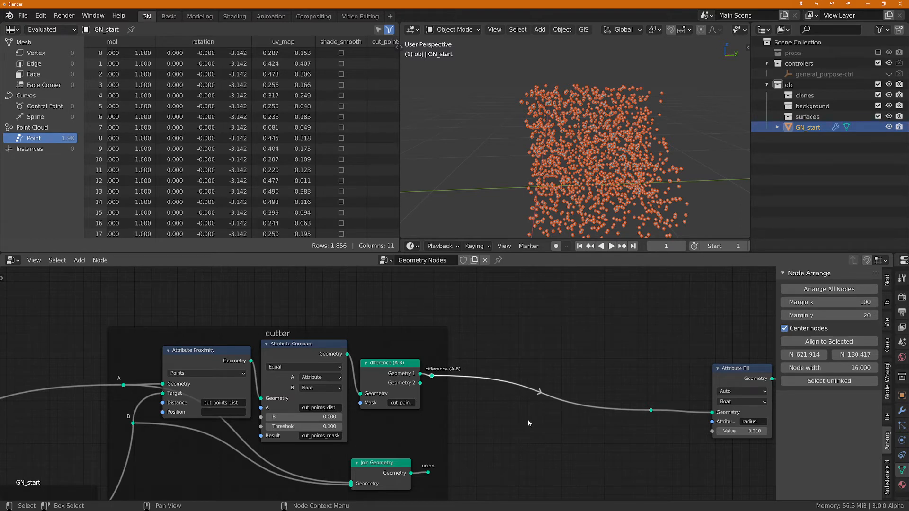
Step: Feed the reroute before Attribute Fill from Geometry 2 of the "difference (A-B)" node and add a reroute on that link inside the cutter frame
{"action": "left_click_drag", "start_coordinate": [420, 383], "coordinate": [651, 410]}
{"action": "middle_click_drag", "start_coordinate": [675, 127], "coordinate": [716, 150]}
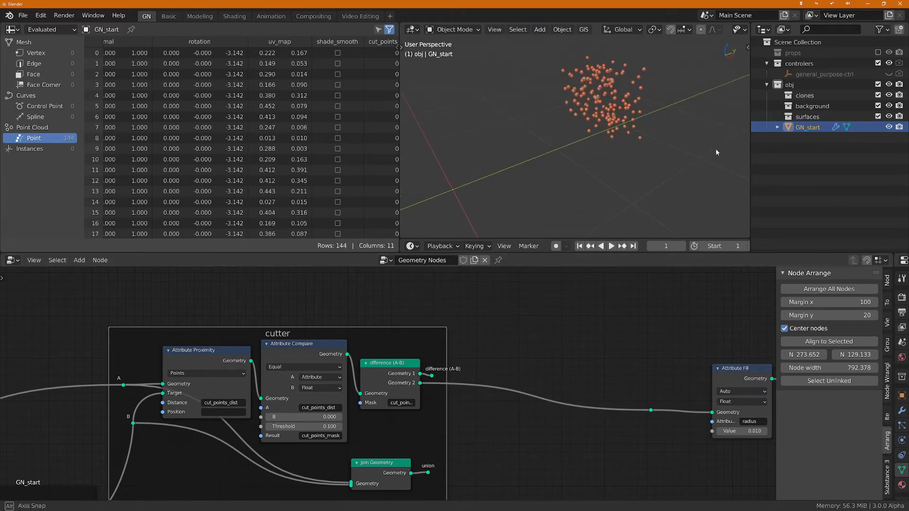
{"action": "right_click_drag", "start_coordinate": [441, 377], "coordinate": [441, 403], "text": "shift"}
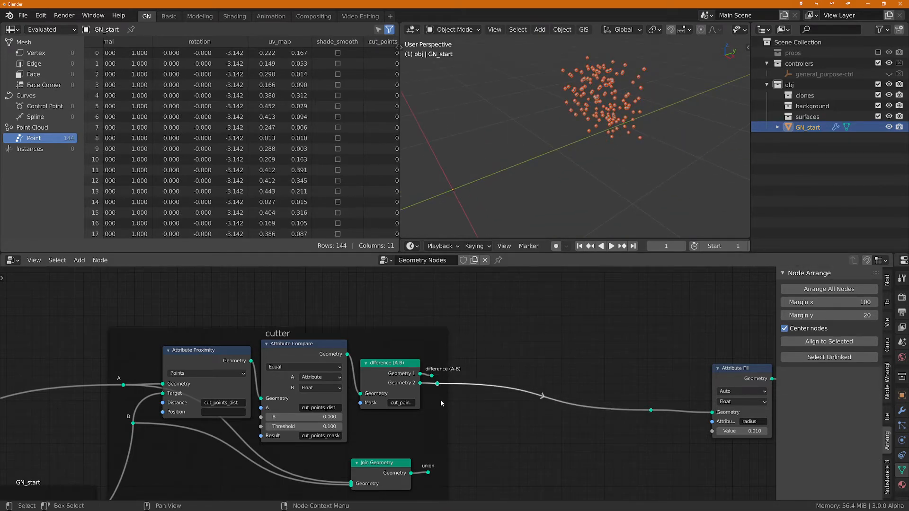
{"action": "key", "text": "g"}
{"action": "left_click", "coordinate": [439, 401]}
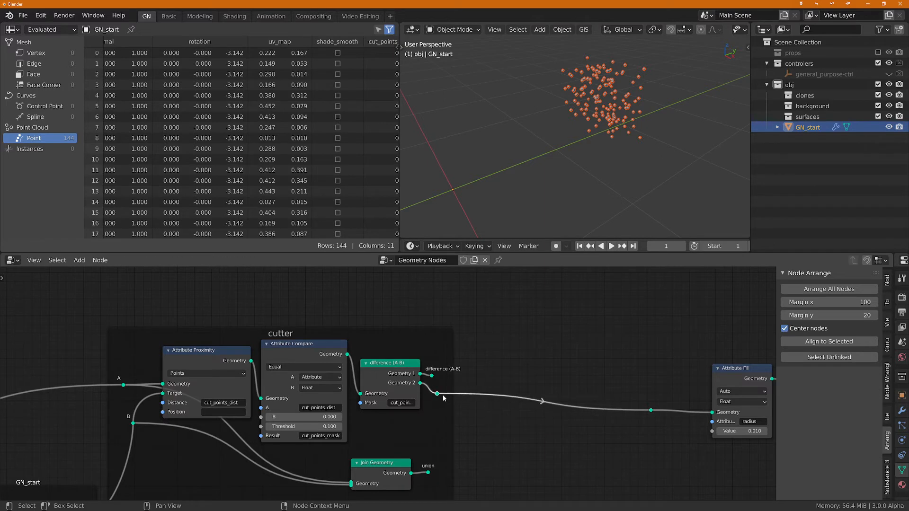
Step: Label the reroute on the Geometry 2 output "intersect"
{"action": "left_click", "coordinate": [438, 394]}
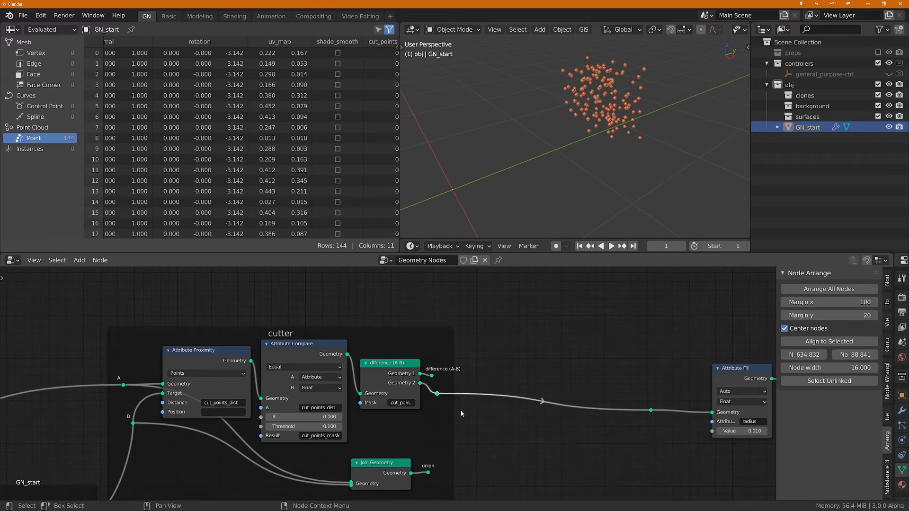
{"action": "key", "text": "F2"}
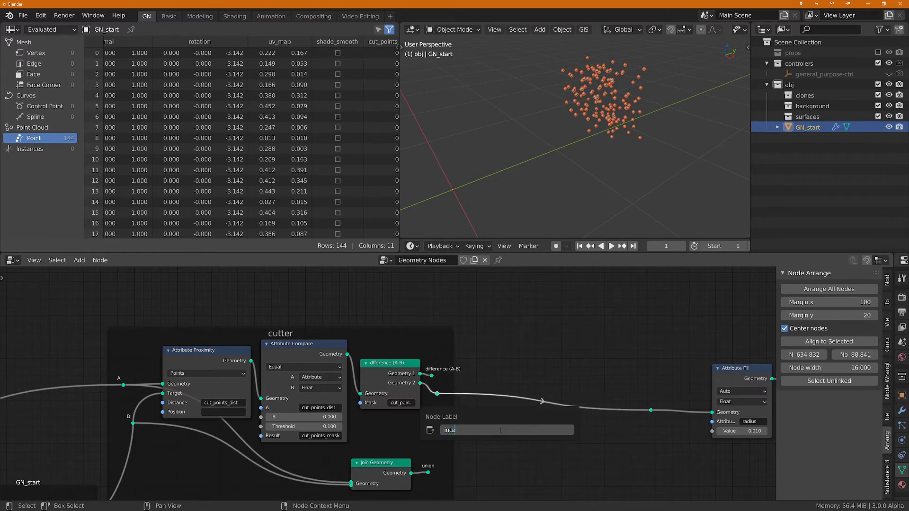
{"action": "type", "text": "intersect"}
{"action": "key", "text": "Return"}
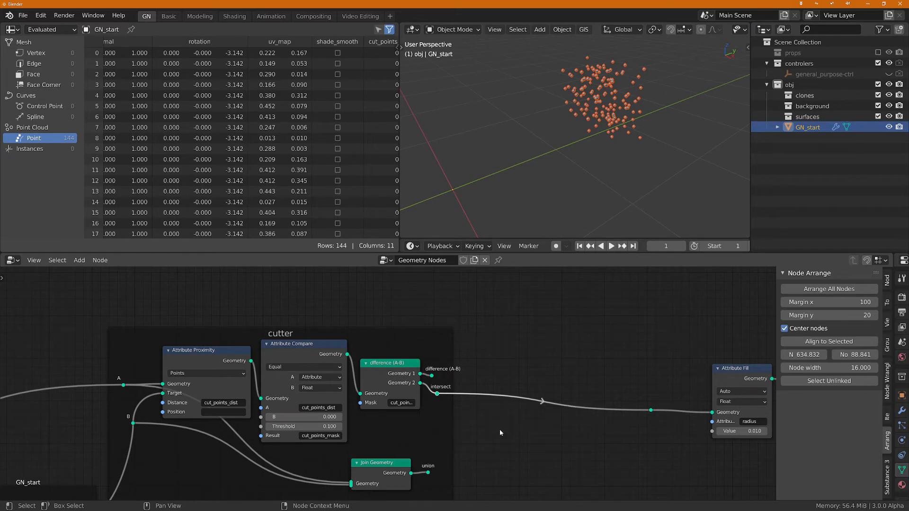
Step: Switch the reroute before Attribute Fill from the "intersect" output back to the "difference (A-B)" reroute
{"action": "scroll", "coordinate": [406, 417], "scroll_direction": "up", "scroll_amount": 1}
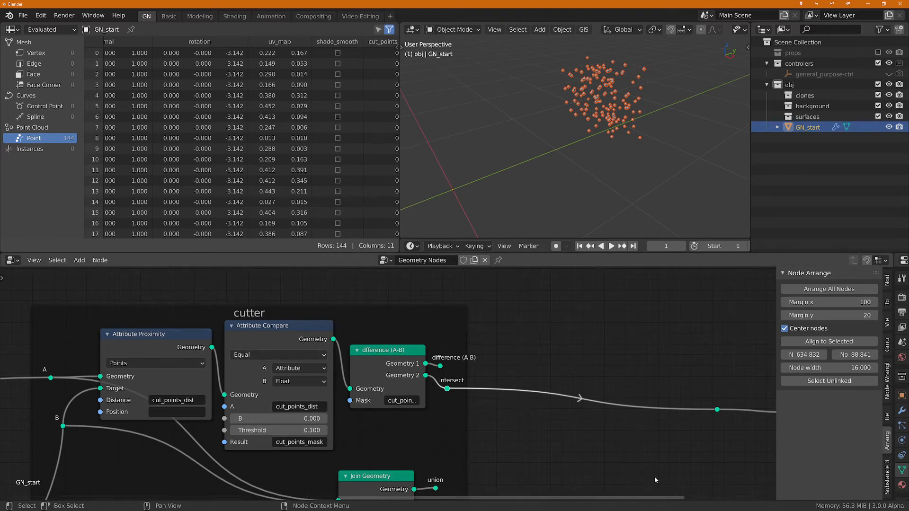
{"action": "middle_click_drag", "start_coordinate": [591, 440], "coordinate": [514, 428]}
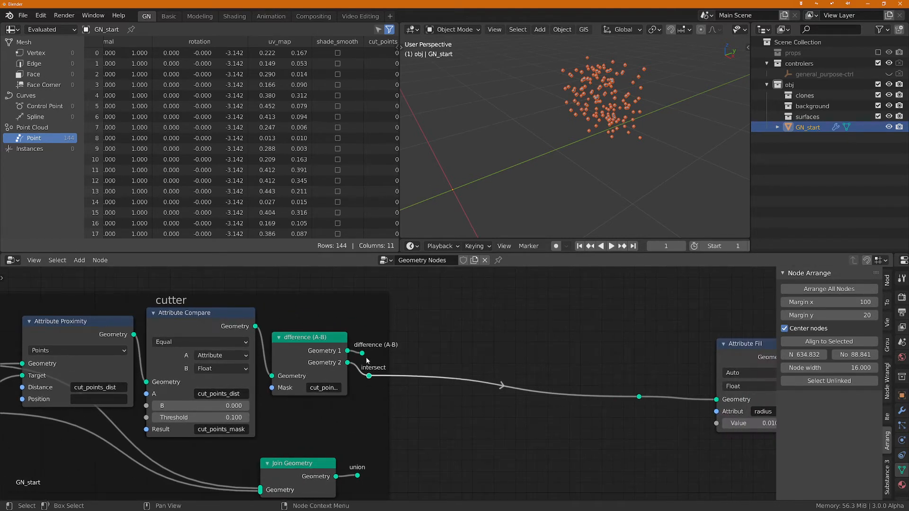
{"action": "middle_click_drag", "start_coordinate": [406, 358], "coordinate": [449, 384]}
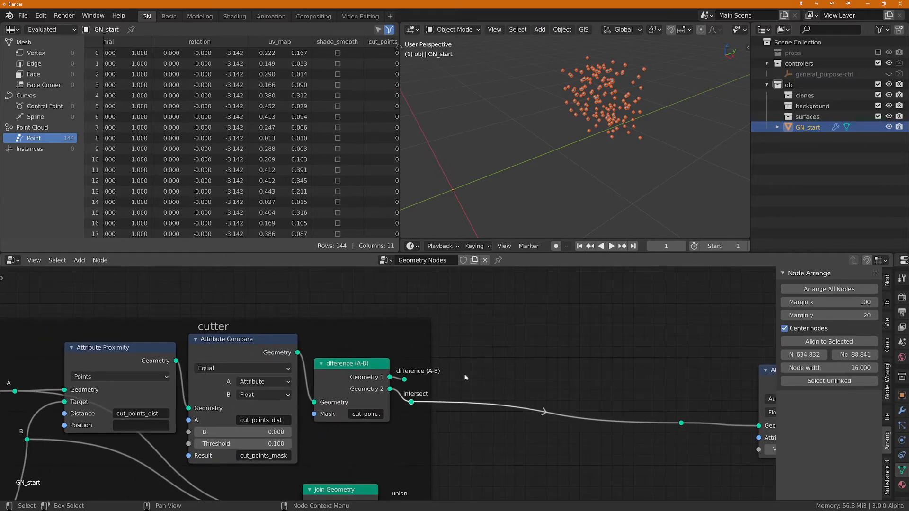
{"action": "scroll", "coordinate": [513, 382], "scroll_direction": "down", "scroll_amount": 2}
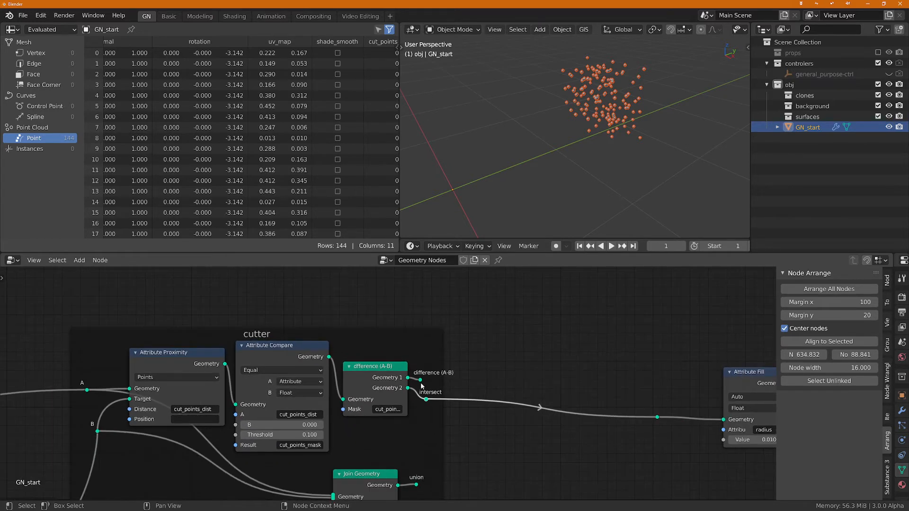
{"action": "left_click_drag", "start_coordinate": [421, 380], "coordinate": [653, 417]}
Step: Duplicate the Attribute Proximity, Attribute Compare and "difference (A-B)" nodes and place the copies above the originals in the cutter frame
{"action": "middle_click_drag", "start_coordinate": [498, 356], "coordinate": [648, 336]}
{"action": "scroll", "coordinate": [595, 355], "scroll_direction": "down", "scroll_amount": 1}
{"action": "scroll", "coordinate": [620, 347], "scroll_direction": "down", "scroll_amount": 1}
{"action": "left_click", "coordinate": [347, 346]}
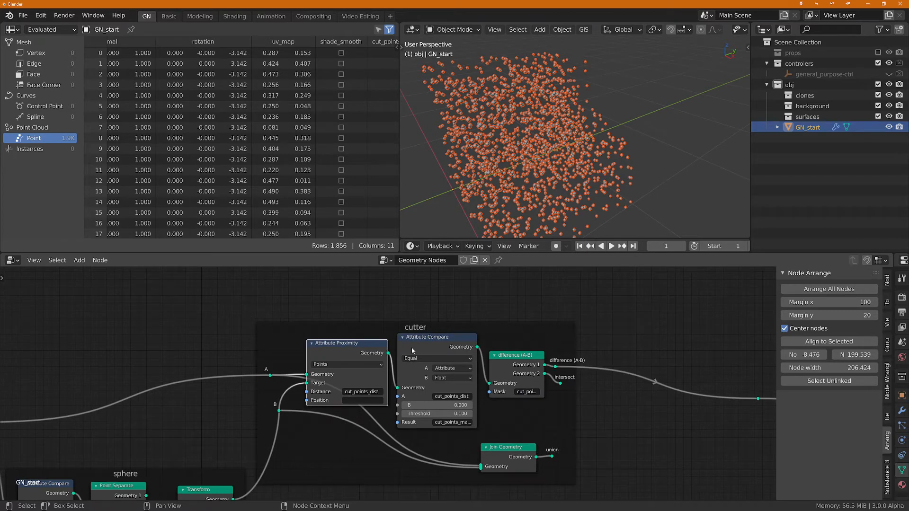
{"action": "left_click", "coordinate": [423, 348], "text": "shift"}
{"action": "left_click", "coordinate": [494, 358]}
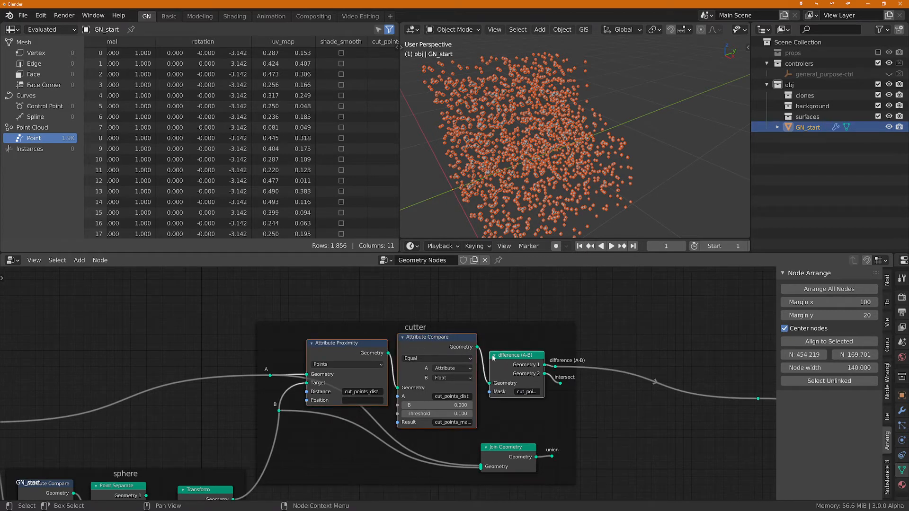
{"action": "key", "text": "shift+d"}
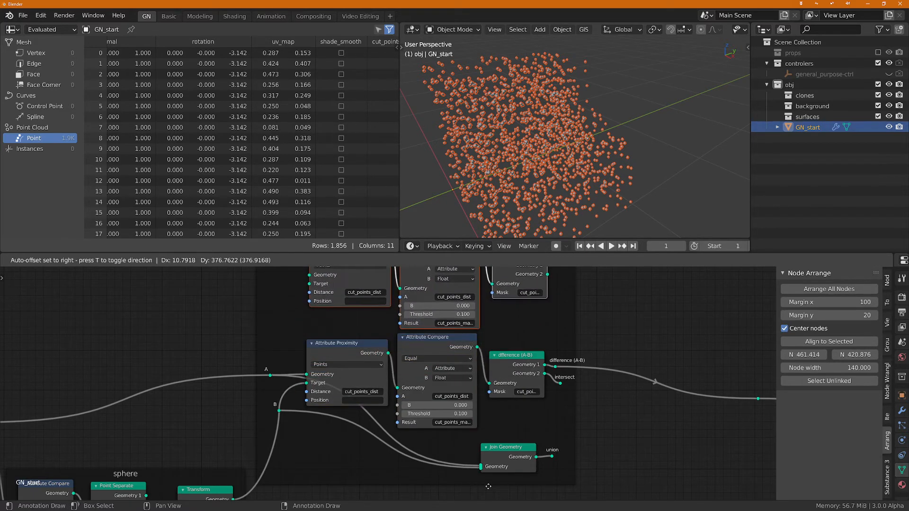
{"action": "left_click", "coordinate": [470, 478]}
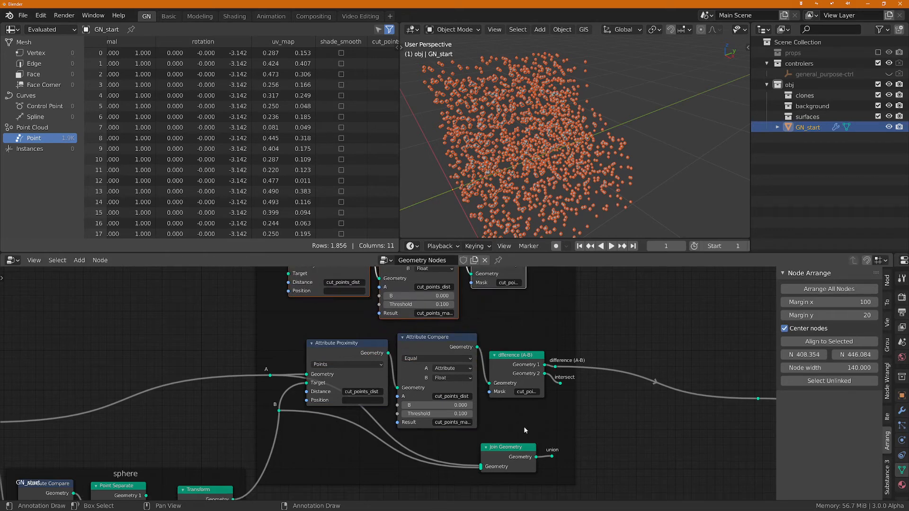
Step: Align the three duplicated nodes directly above the original chain inside the cutter frame
{"action": "middle_click_drag", "start_coordinate": [524, 447], "coordinate": [535, 499]}
{"action": "middle_click_drag", "start_coordinate": [535, 272], "coordinate": [541, 277]}
{"action": "key", "text": "Home"}
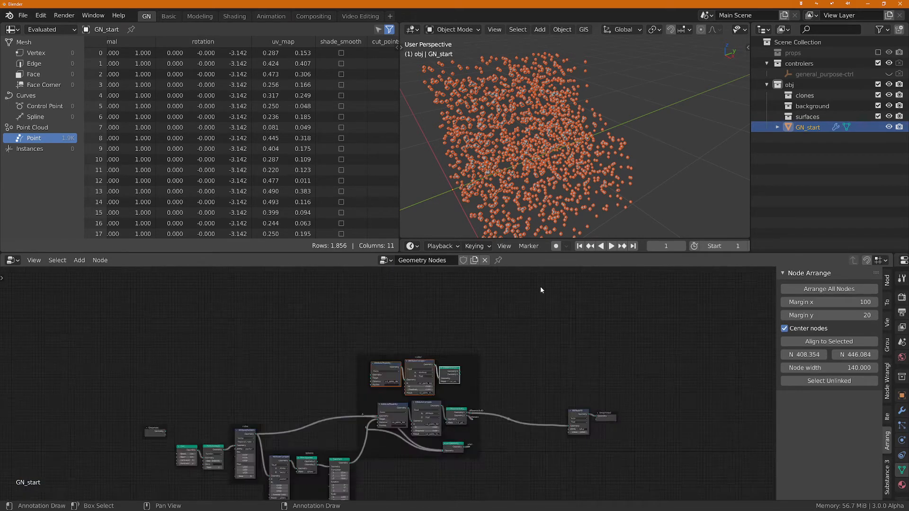
{"action": "scroll", "coordinate": [402, 342], "scroll_direction": "up", "scroll_amount": 4}
{"action": "scroll", "coordinate": [402, 342], "scroll_direction": "up", "scroll_amount": 3}
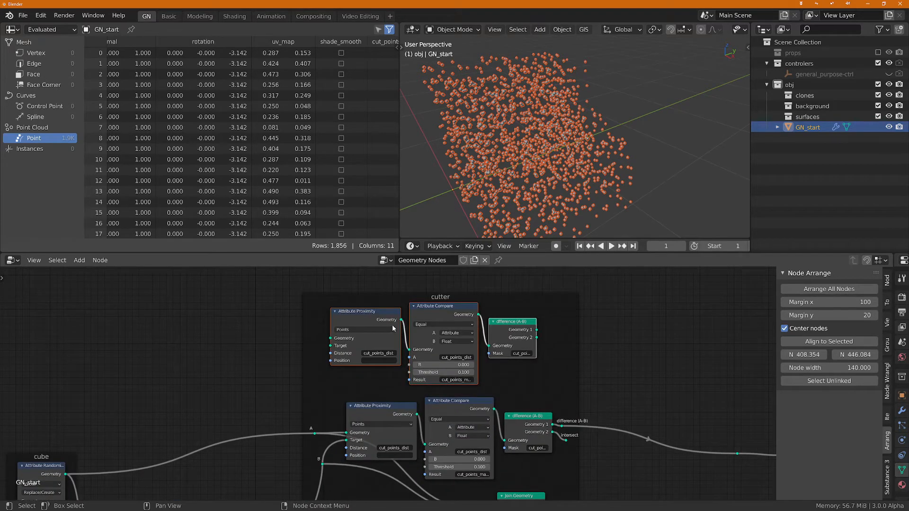
{"action": "left_click_drag", "start_coordinate": [380, 324], "coordinate": [395, 335]}
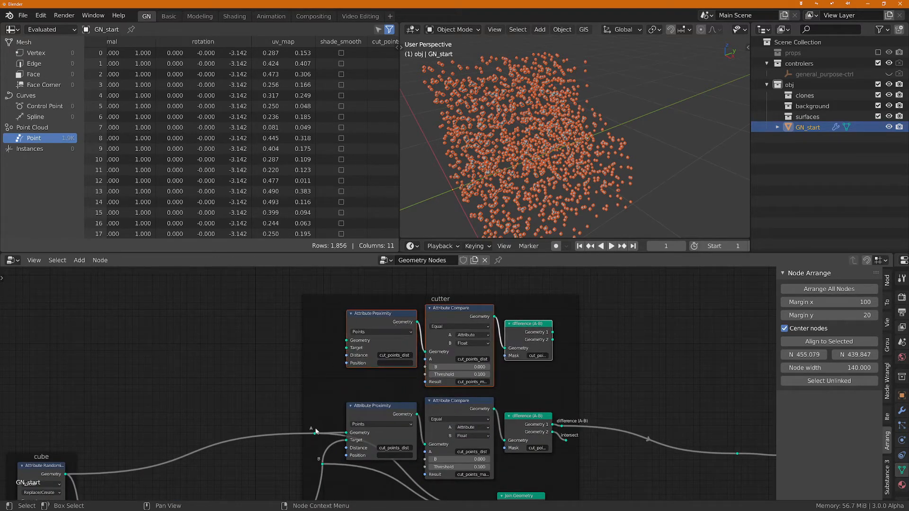
Step: Connect reroute A to the Target and reroute B to the Geometry input of the duplicated Attribute Proximity node
{"action": "scroll", "coordinate": [314, 426], "scroll_direction": "up", "scroll_amount": 1}
{"action": "left_click_drag", "start_coordinate": [315, 436], "coordinate": [355, 327]}
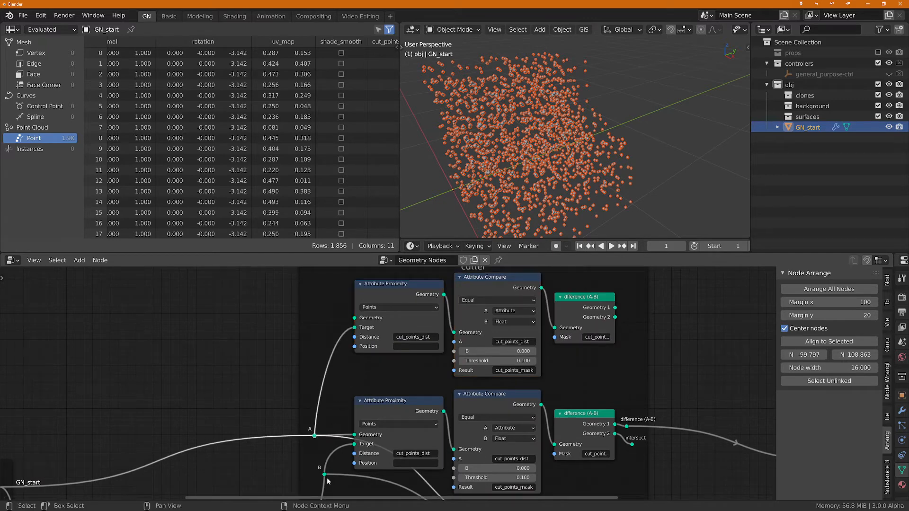
{"action": "left_click_drag", "start_coordinate": [324, 474], "coordinate": [354, 317]}
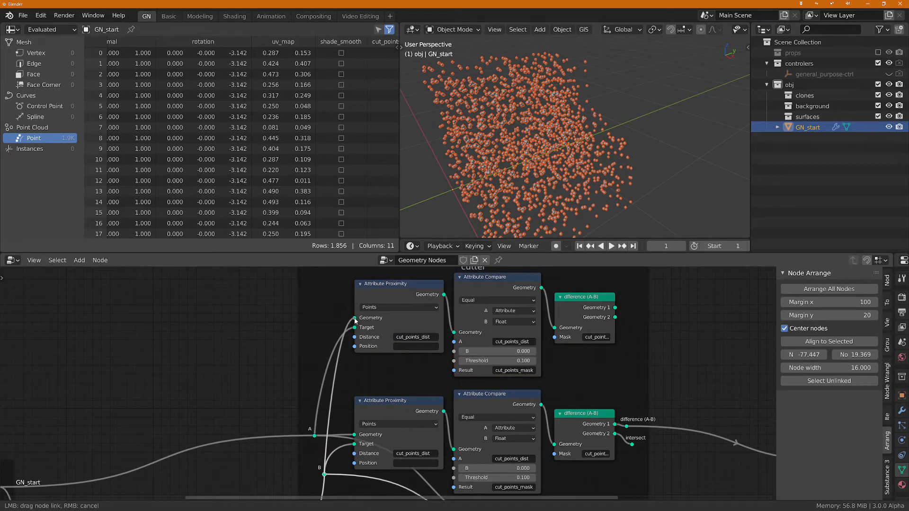
Step: Duplicate the "difference (A-B)" reroute next to the upper separate node and connect that node's Geometry 1 output to it
{"action": "middle_click_drag", "start_coordinate": [572, 351], "coordinate": [449, 361]}
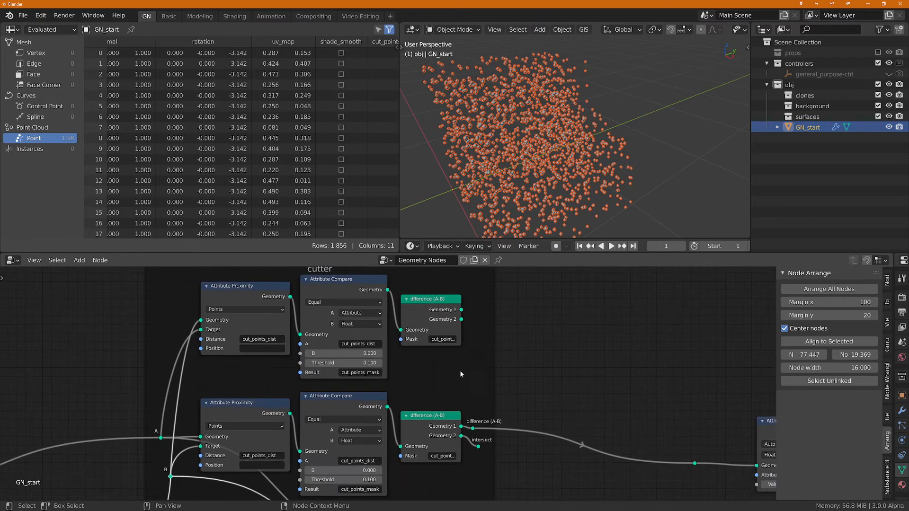
{"action": "left_click", "coordinate": [473, 428]}
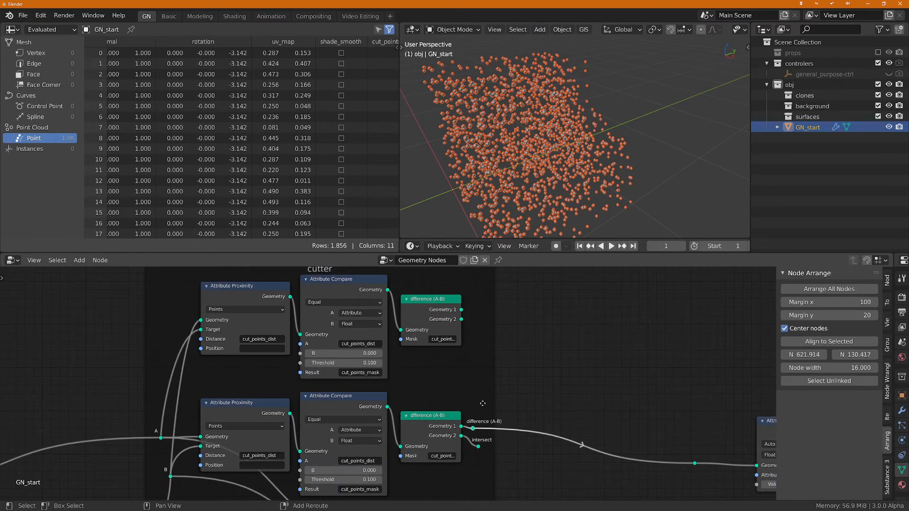
{"action": "key", "text": "shift+d"}
{"action": "left_click", "coordinate": [495, 285]}
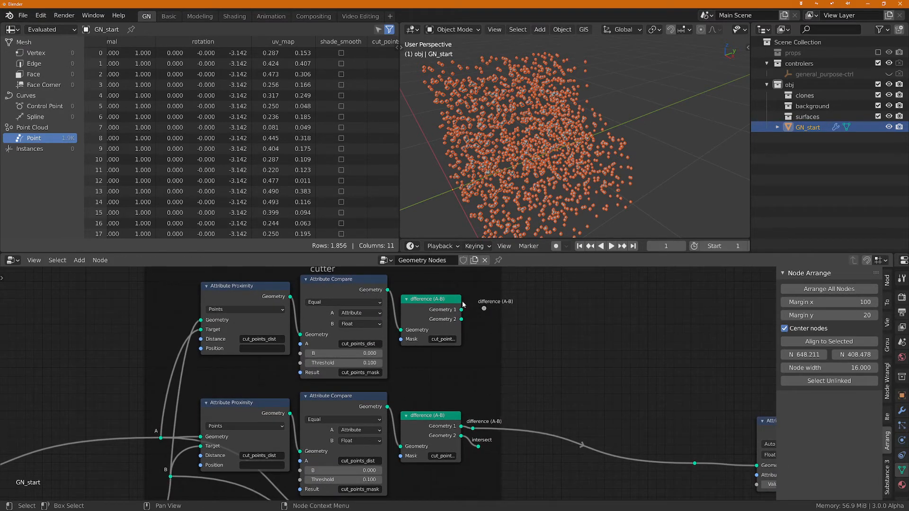
{"action": "left_click_drag", "start_coordinate": [461, 311], "coordinate": [485, 309]}
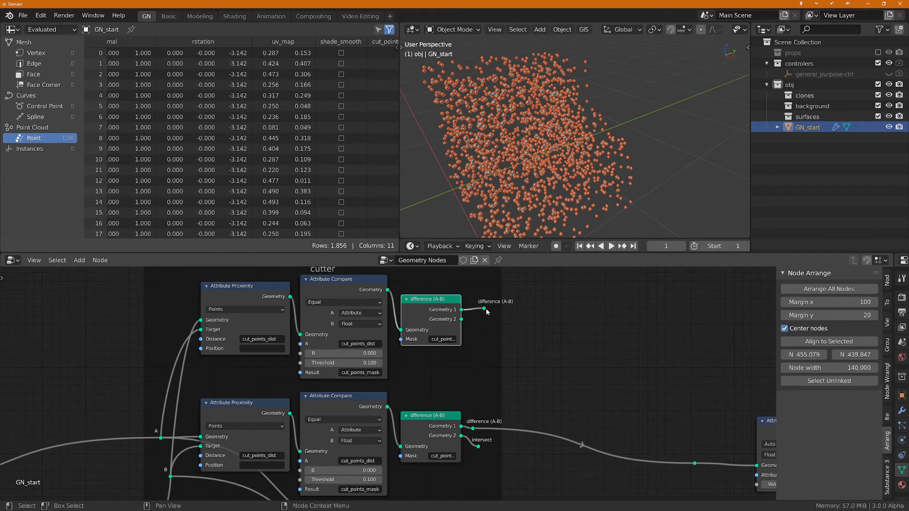
Step: Relabel the duplicated reroute "difference (B-A)"
{"action": "key", "text": "F2"}
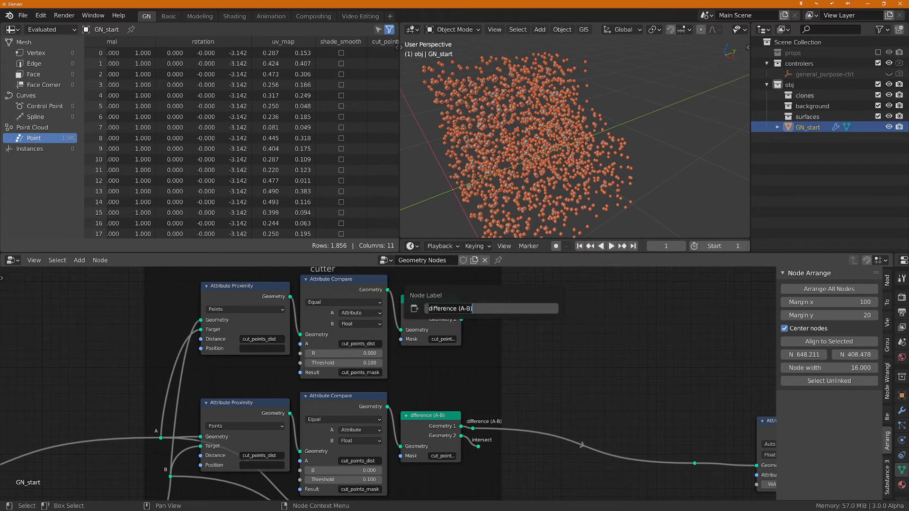
{"action": "left_click", "coordinate": [467, 308]}
{"action": "key", "text": "BackSpace"}
{"action": "key", "text": "BackSpace"}
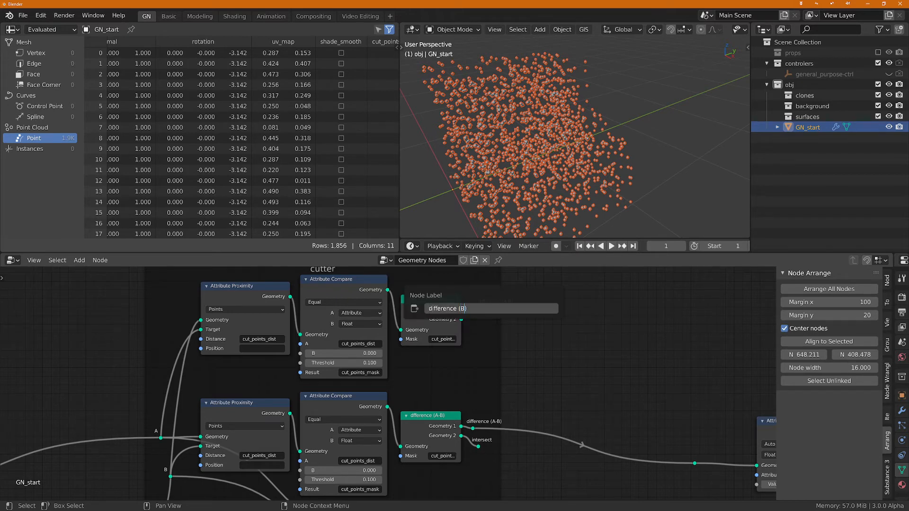
{"action": "type", "text": "-A"}
{"action": "key", "text": "Return"}
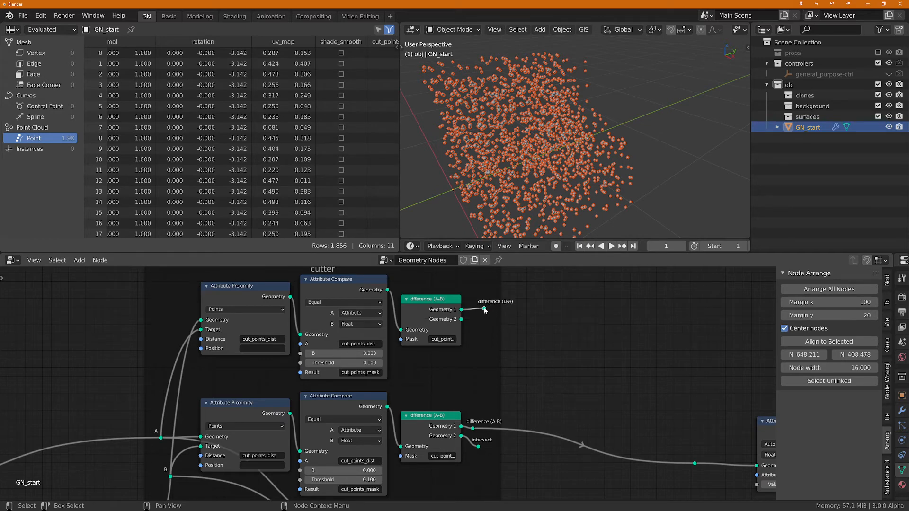
Step: Preview the "difference (B-A)" reroute through Attribute Fill and switch back to "difference (A-B)" to compare the point clouds
{"action": "left_click_drag", "start_coordinate": [484, 308], "coordinate": [694, 462]}
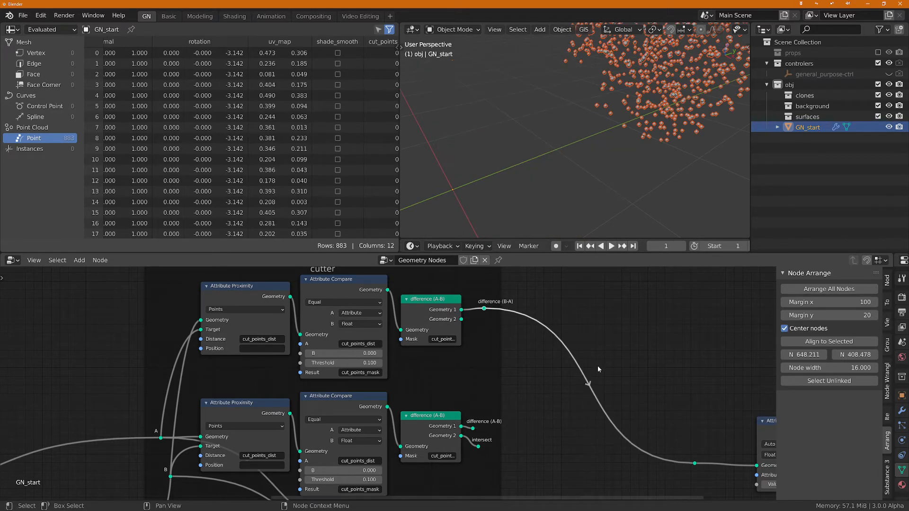
{"action": "middle_click_drag", "start_coordinate": [613, 200], "coordinate": [610, 134]}
{"action": "left_click_drag", "start_coordinate": [475, 429], "coordinate": [694, 463]}
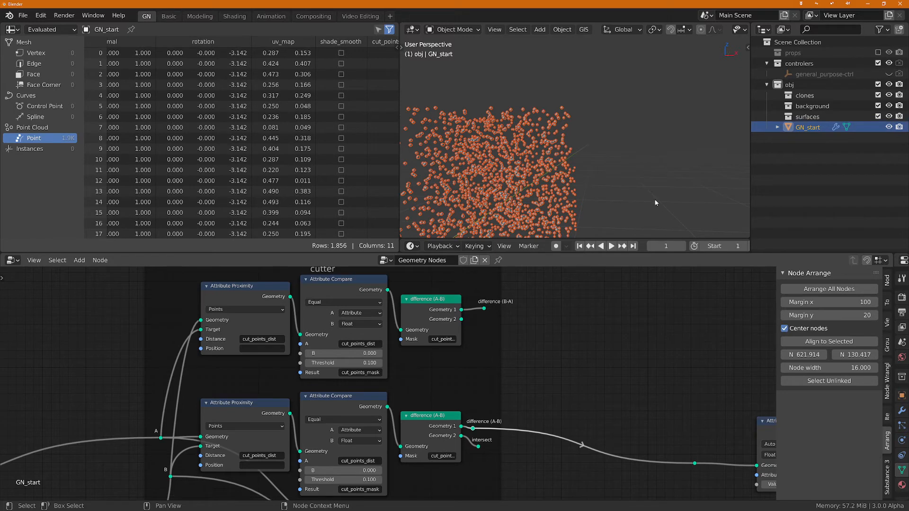
{"action": "middle_click_drag", "start_coordinate": [655, 201], "coordinate": [580, 213]}
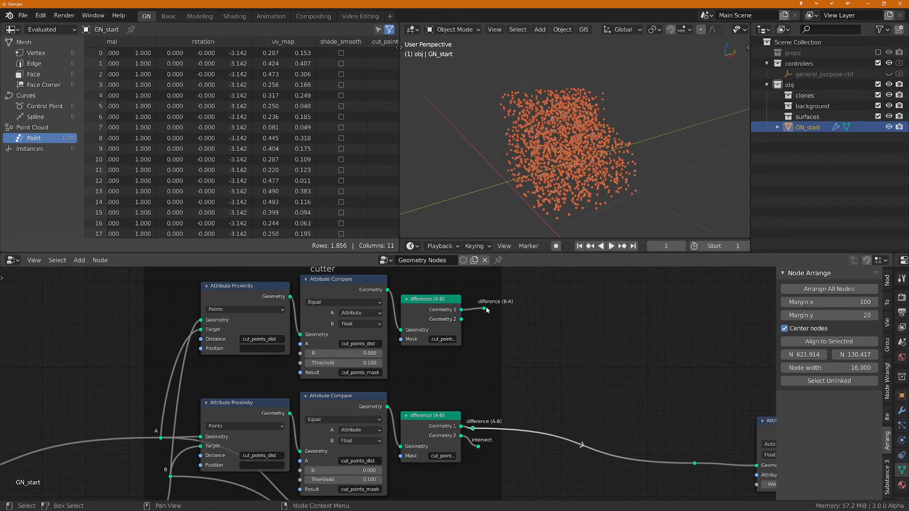
Step: Feed the reroute before Attribute Fill from "difference (B-A)" and inspect the cut sphere in the viewport
{"action": "left_click_drag", "start_coordinate": [483, 308], "coordinate": [697, 465]}
{"action": "middle_click_drag", "start_coordinate": [592, 183], "coordinate": [585, 152]}
{"action": "scroll", "coordinate": [647, 142], "scroll_direction": "up", "scroll_amount": 2}
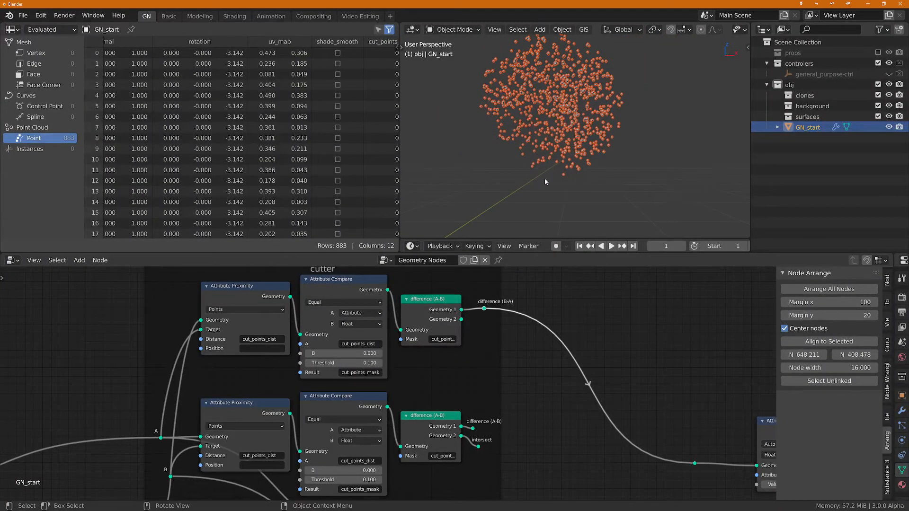
Step: Shift the upper separate node and its "difference (B-A)" reroute slightly downward inside the cutter frame
{"action": "scroll", "coordinate": [600, 302], "scroll_direction": "down", "scroll_amount": 1}
{"action": "middle_click_drag", "start_coordinate": [601, 371], "coordinate": [564, 417]}
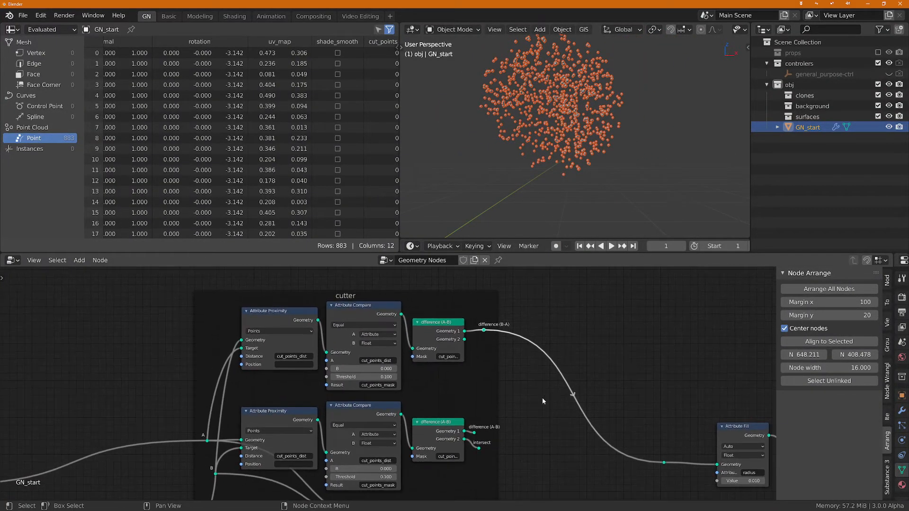
{"action": "left_click_drag", "start_coordinate": [439, 326], "coordinate": [486, 349]}
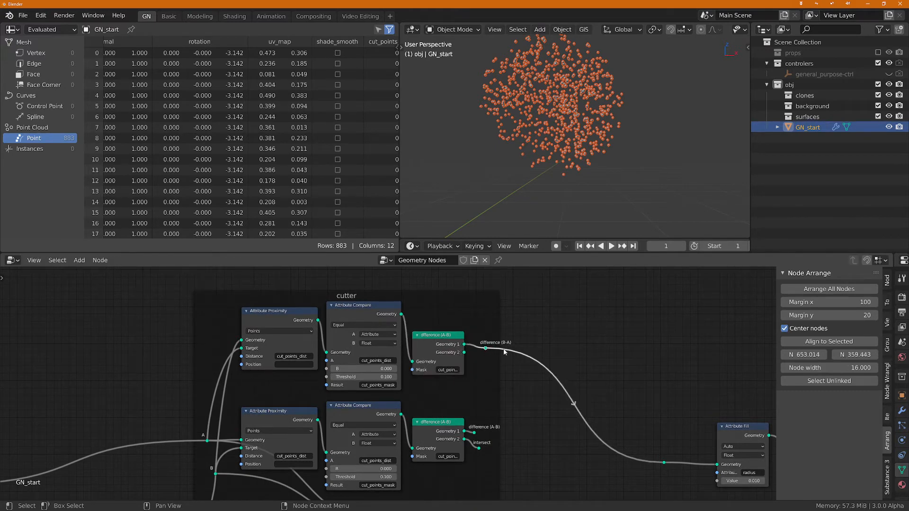
Step: Add a Join Geometry node just outside the cutter frame and connect the "difference (B-A)" reroute to its input
{"action": "key", "text": "shift+a"}
{"action": "type", "text": "s"}
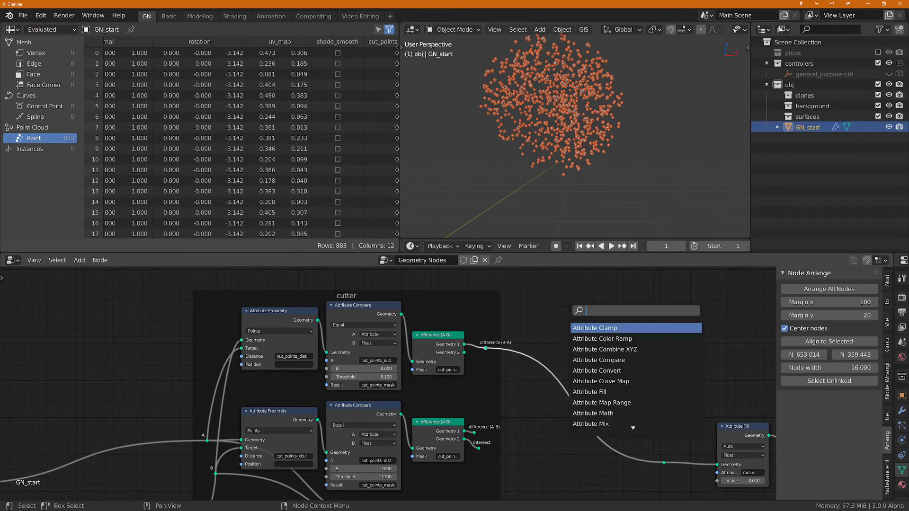
{"action": "type", "text": "jo"}
{"action": "key", "text": "Return"}
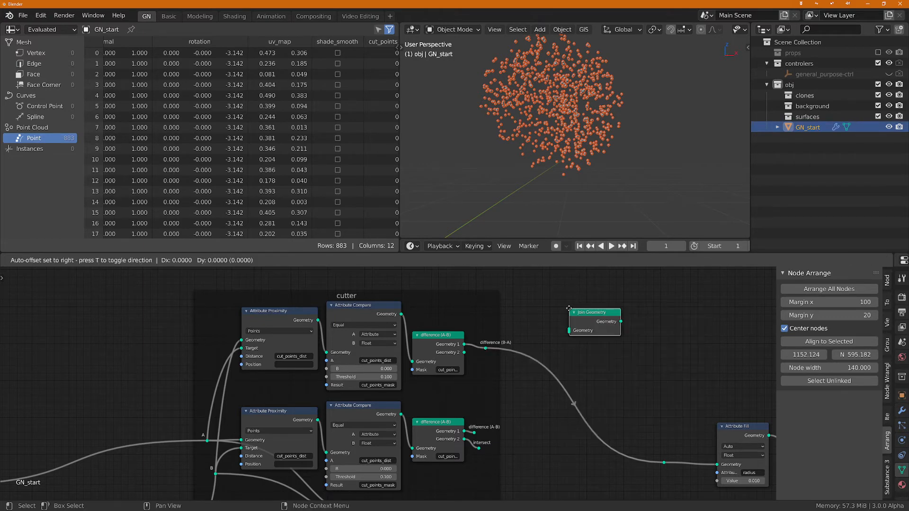
{"action": "left_click", "coordinate": [524, 350]}
{"action": "left_click_drag", "start_coordinate": [486, 348], "coordinate": [524, 332]}
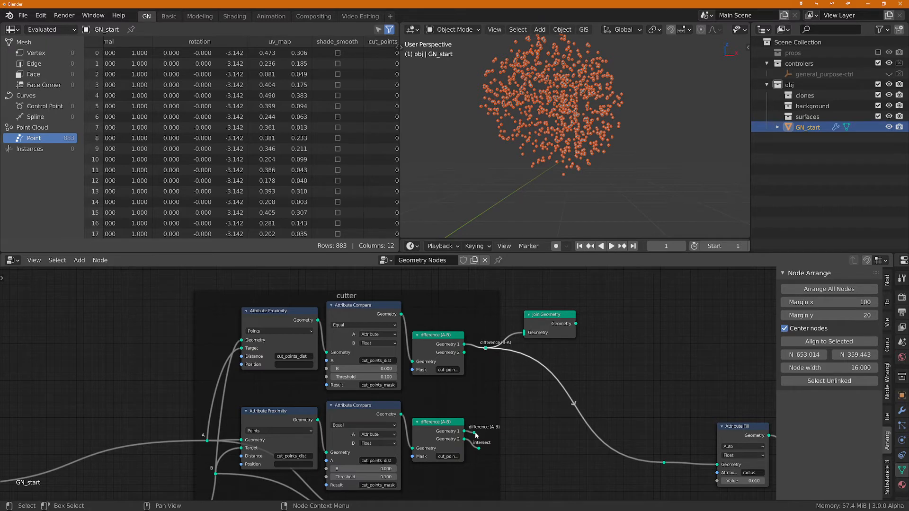
Step: Connect the "difference (A-B)" reroute into the new Join Geometry node and feed its output to the reroute before Attribute Fill
{"action": "left_click_drag", "start_coordinate": [474, 432], "coordinate": [664, 462]}
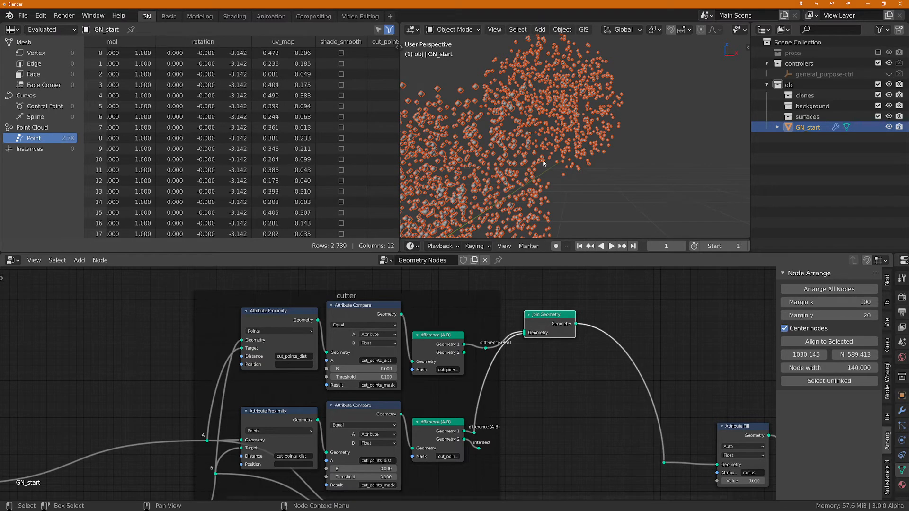
{"action": "middle_click_drag", "start_coordinate": [543, 163], "coordinate": [594, 182]}
{"action": "scroll", "coordinate": [518, 375], "scroll_direction": "up", "scroll_amount": 1}
Step: Move the Join Geometry node between the two difference reroutes and include it in the cutter frame
{"action": "left_click_drag", "start_coordinate": [555, 311], "coordinate": [532, 371]}
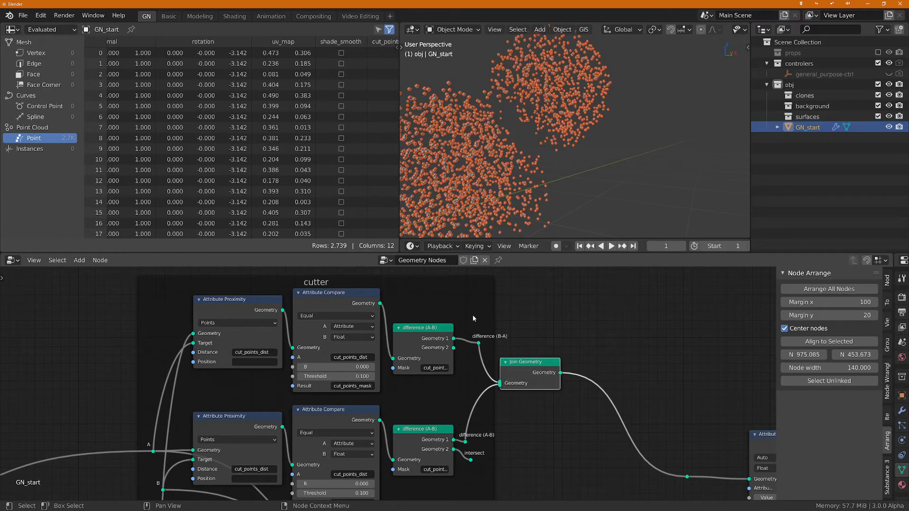
{"action": "key", "text": "g"}
{"action": "left_click", "coordinate": [475, 313]}
Step: Insert a reroute on the output link of the framed Join Geometry node and label it "XOR"
{"action": "right_click_drag", "start_coordinate": [570, 365], "coordinate": [571, 392], "text": "shift"}
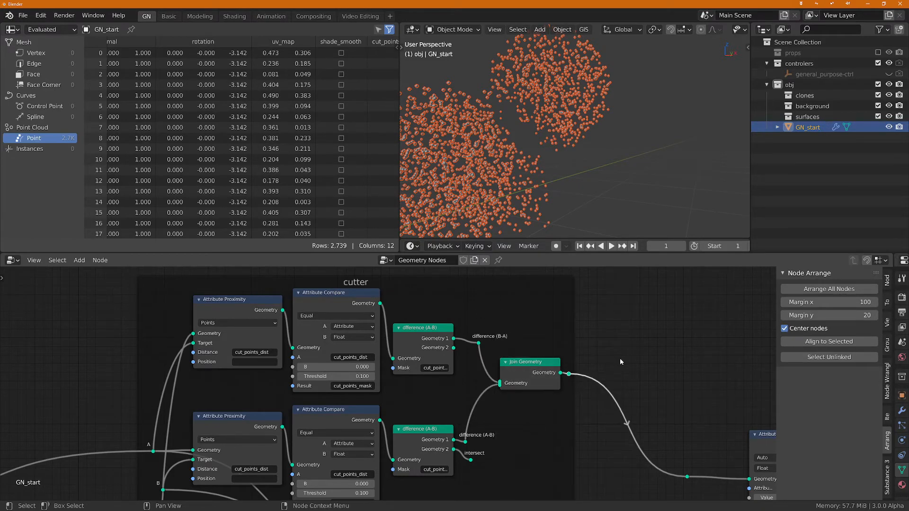
{"action": "key", "text": "F2"}
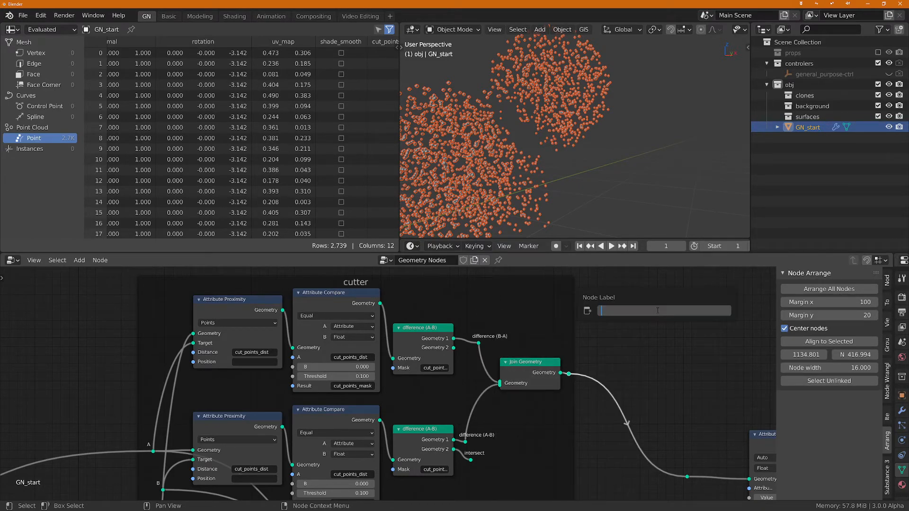
{"action": "type", "text": "XOR"}
{"action": "key", "text": "Return"}
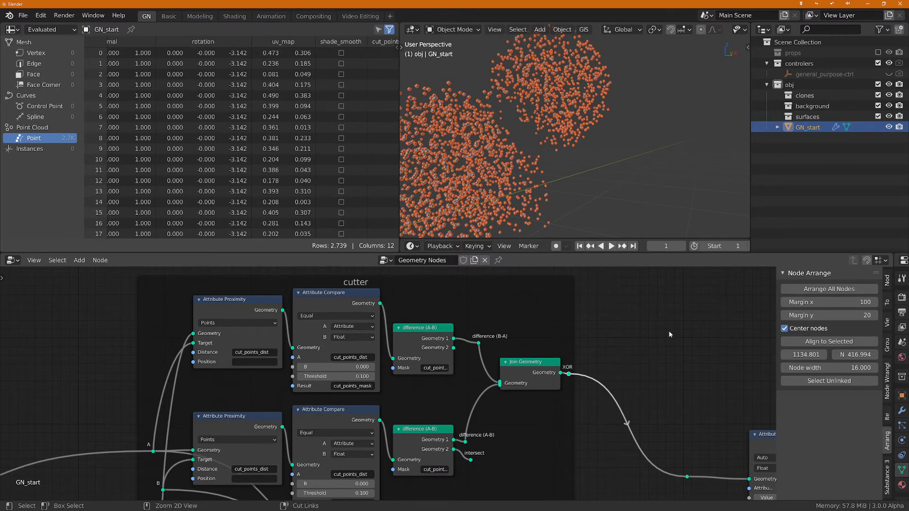
Step: Save the file as untitled.blend in the edit folder and inspect the XOR point clouds in the viewport
{"action": "key", "text": "ctrl+s"}
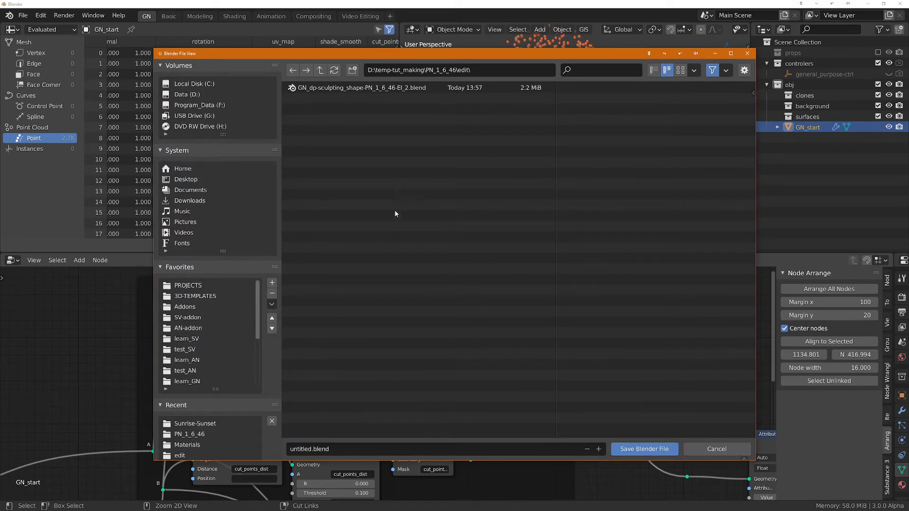
{"action": "left_click", "coordinate": [644, 448]}
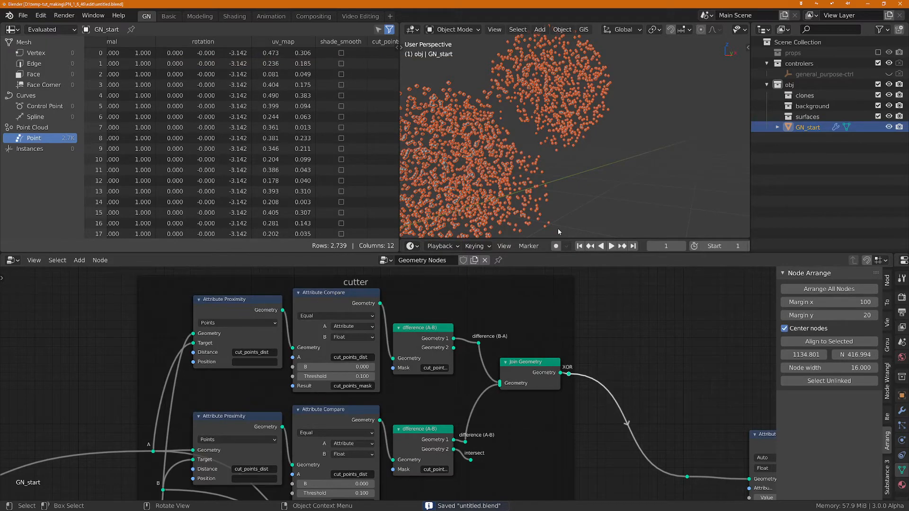
{"action": "scroll", "coordinate": [502, 108], "scroll_direction": "down", "scroll_amount": 1}
{"action": "middle_click_drag", "start_coordinate": [502, 109], "coordinate": [490, 128]}
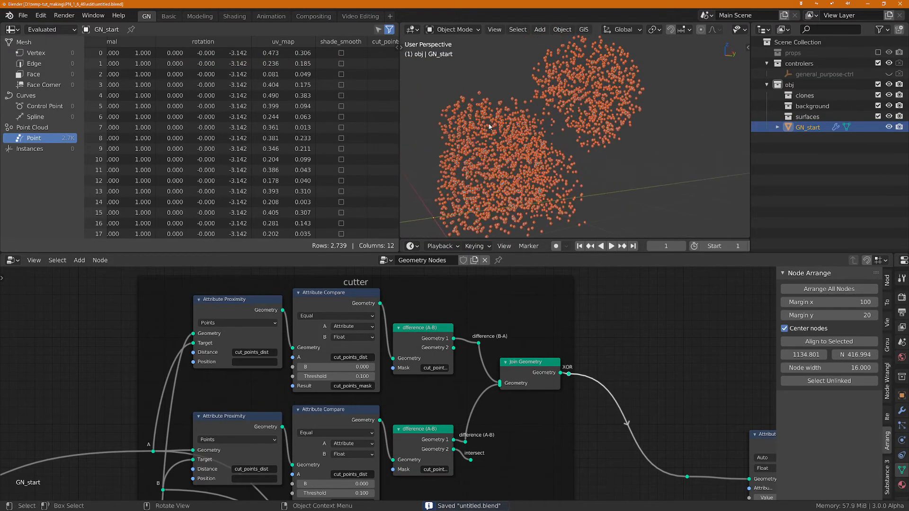
{"action": "scroll", "coordinate": [490, 127], "scroll_direction": "down", "scroll_amount": 1}
{"action": "scroll", "coordinate": [437, 340], "scroll_direction": "down", "scroll_amount": 1}
Step: Preview the "union" reroute and the "intersect" reroute through Attribute Fill to compare their point clouds
{"action": "middle_click_drag", "start_coordinate": [450, 357], "coordinate": [488, 318]}
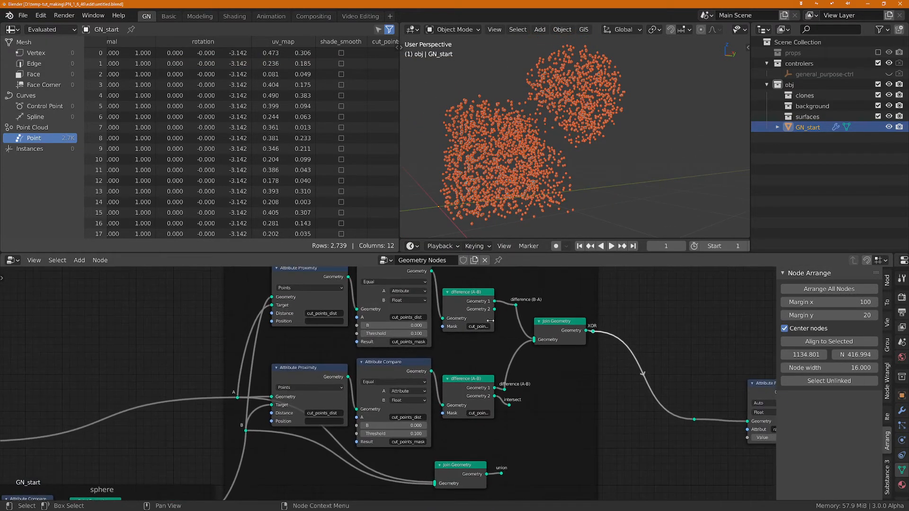
{"action": "scroll", "coordinate": [545, 387], "scroll_direction": "down", "scroll_amount": 1}
{"action": "middle_click_drag", "start_coordinate": [545, 390], "coordinate": [481, 383]}
{"action": "scroll", "coordinate": [476, 422], "scroll_direction": "up", "scroll_amount": 3}
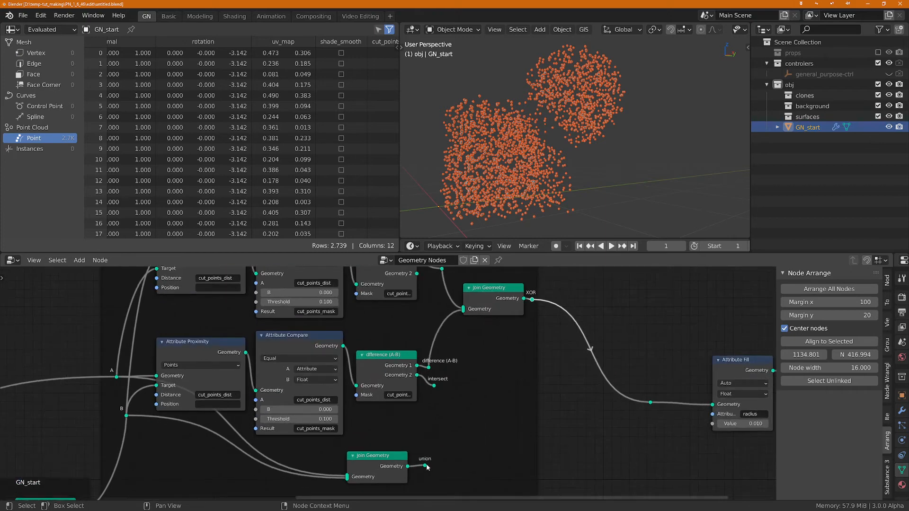
{"action": "left_click_drag", "start_coordinate": [425, 466], "coordinate": [645, 404]}
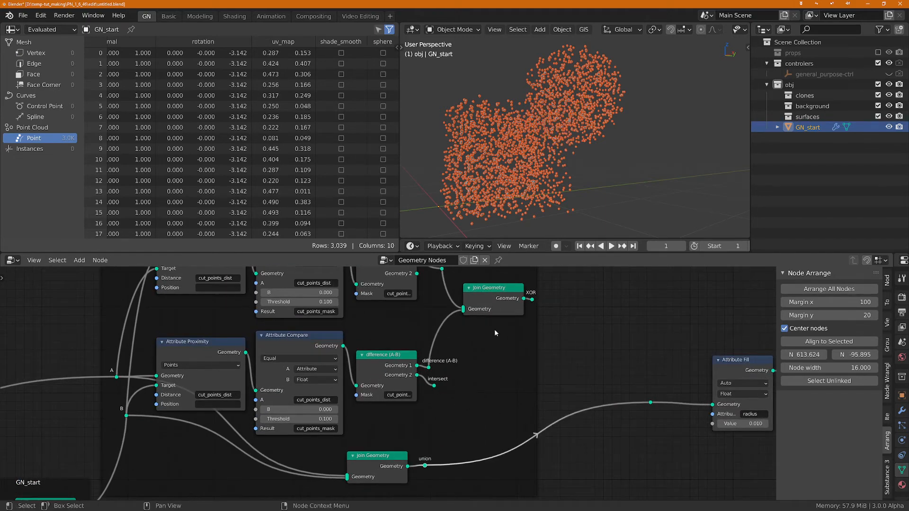
{"action": "left_click_drag", "start_coordinate": [433, 386], "coordinate": [655, 405]}
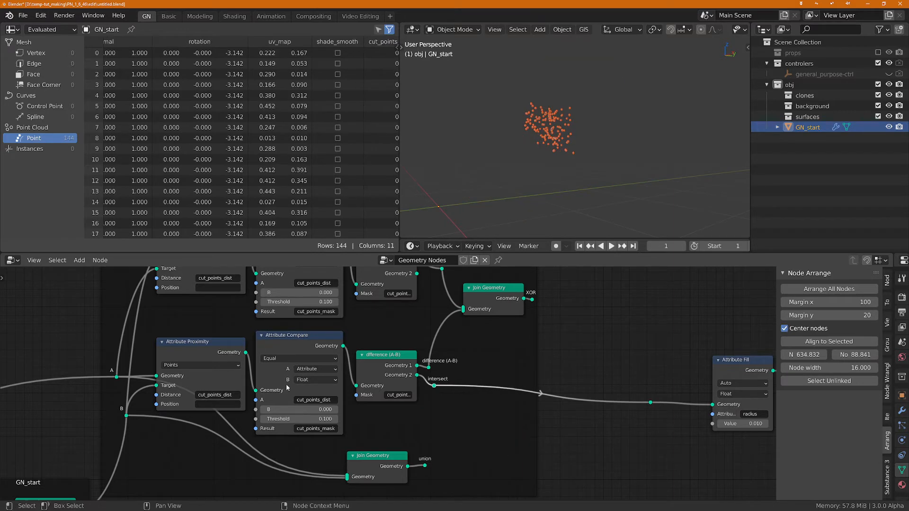
Step: Preview "difference (A-B)" and "difference (B-A)" through Attribute Fill, finishing with "XOR" connected
{"action": "scroll", "coordinate": [270, 376], "scroll_direction": "up", "scroll_amount": 2}
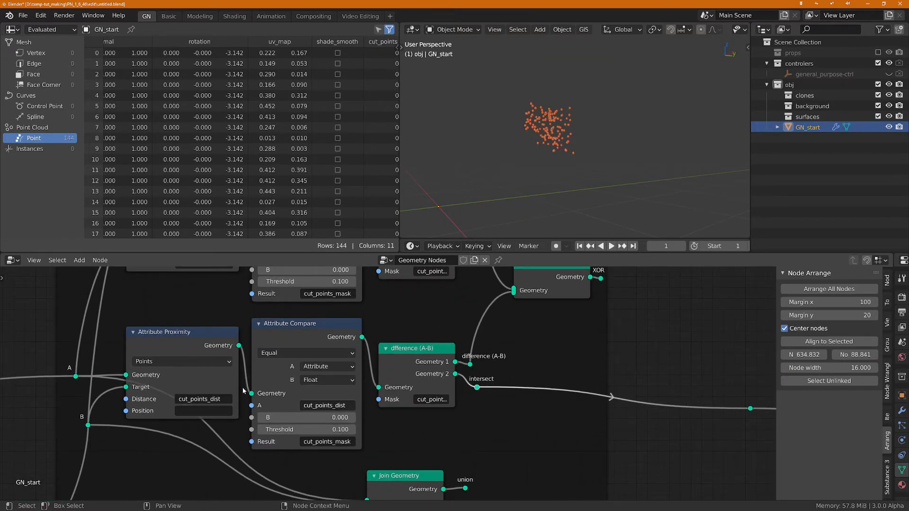
{"action": "middle_click_drag", "start_coordinate": [434, 376], "coordinate": [330, 399]}
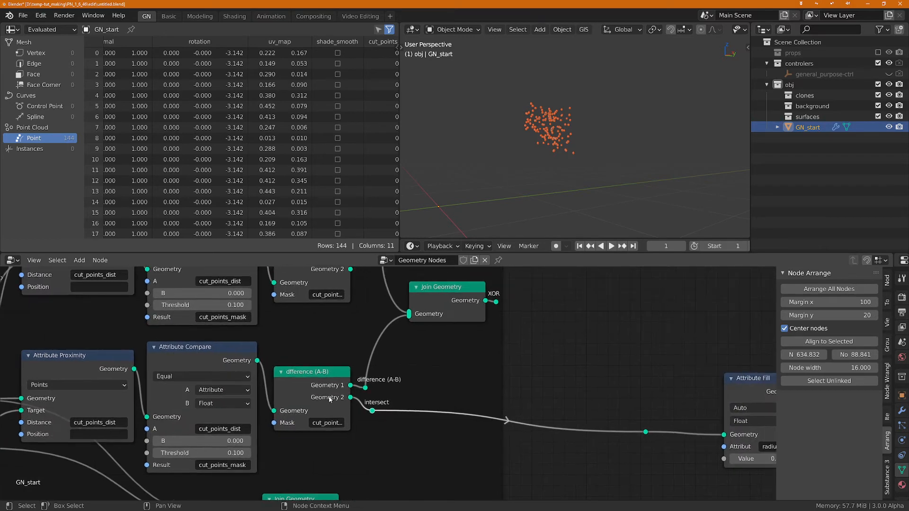
{"action": "left_click_drag", "start_coordinate": [366, 388], "coordinate": [648, 432]}
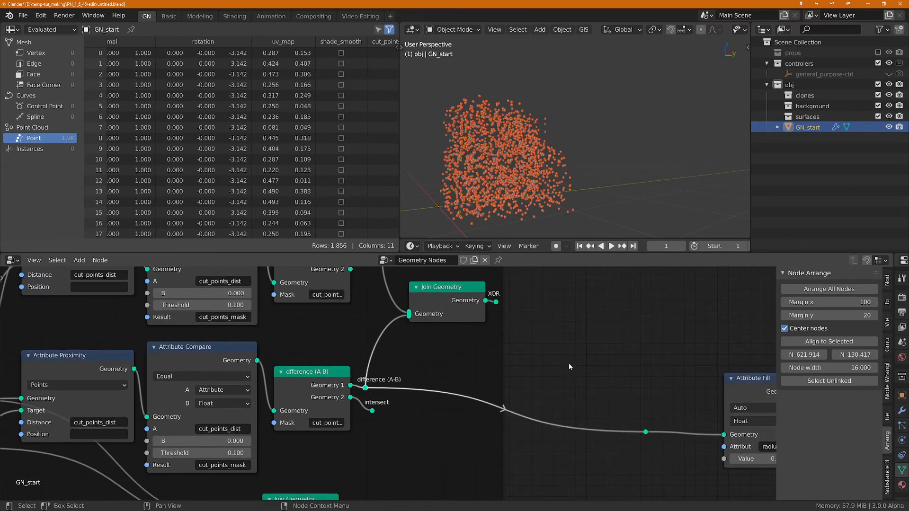
{"action": "middle_click_drag", "start_coordinate": [487, 348], "coordinate": [489, 371]}
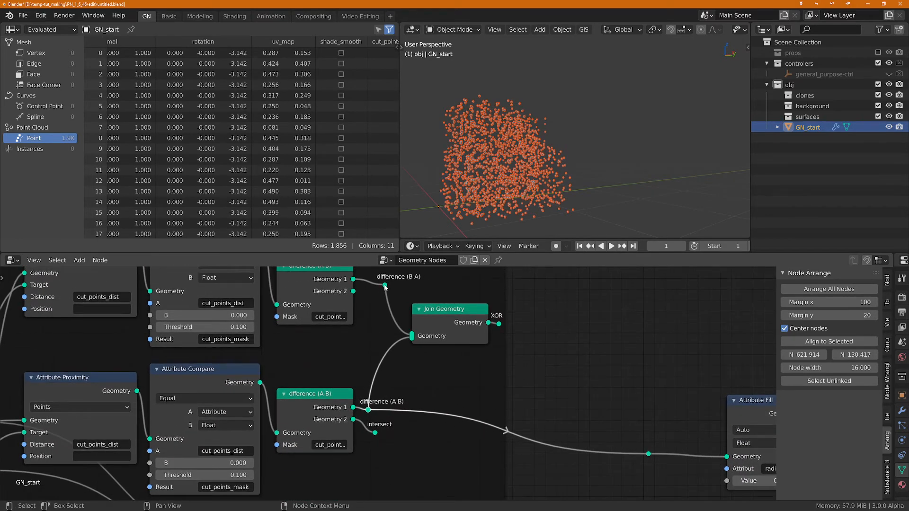
{"action": "left_click_drag", "start_coordinate": [385, 285], "coordinate": [648, 454]}
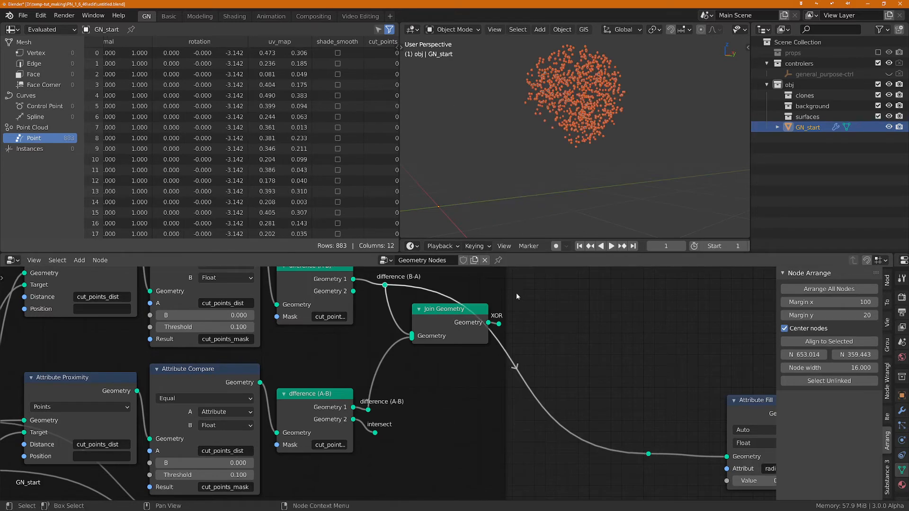
{"action": "left_click_drag", "start_coordinate": [499, 324], "coordinate": [648, 454]}
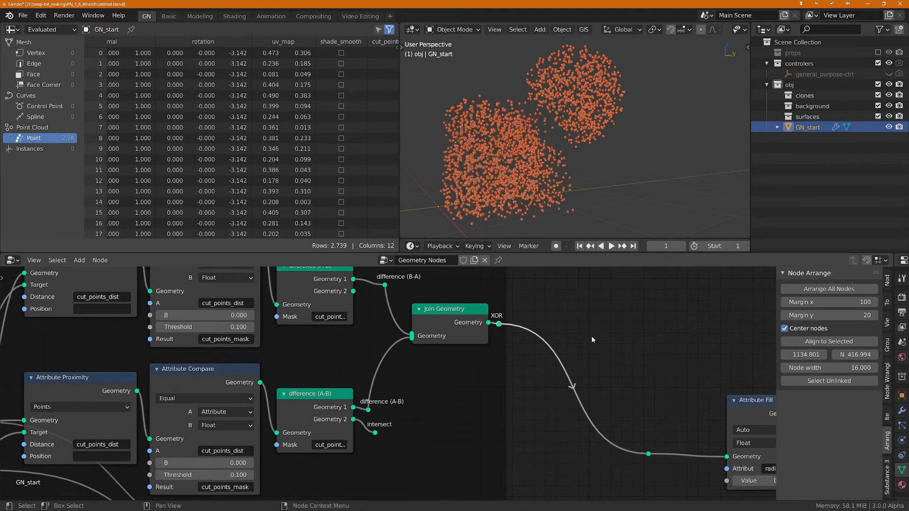
Step: Shift the union's Join Geometry node slightly upward inside the cutter frame
{"action": "scroll", "coordinate": [592, 336], "scroll_direction": "down", "scroll_amount": 2}
{"action": "scroll", "coordinate": [584, 364], "scroll_direction": "down", "scroll_amount": 2}
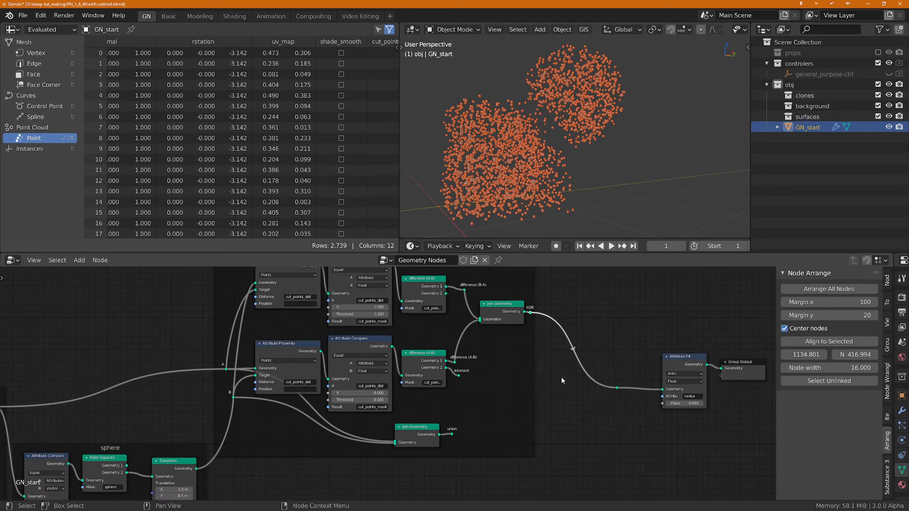
{"action": "scroll", "coordinate": [552, 413], "scroll_direction": "up", "scroll_amount": 1}
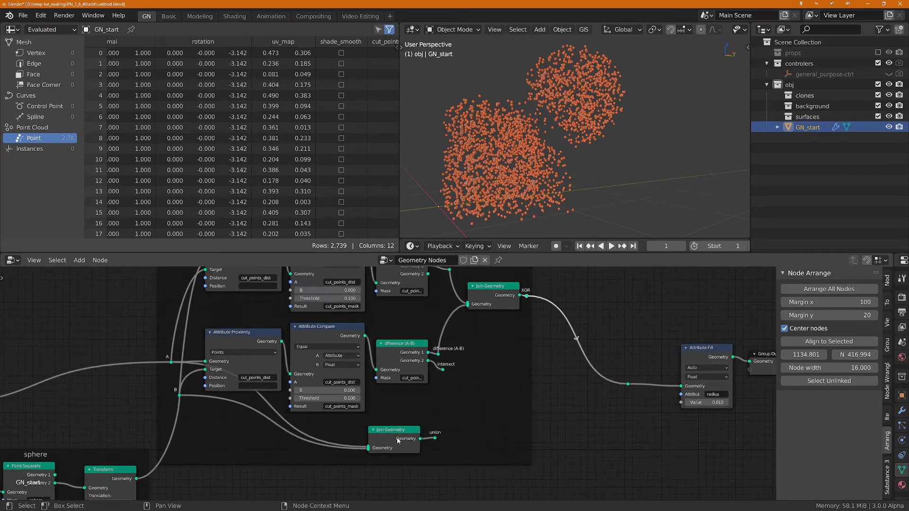
{"action": "left_click_drag", "start_coordinate": [398, 440], "coordinate": [397, 428]}
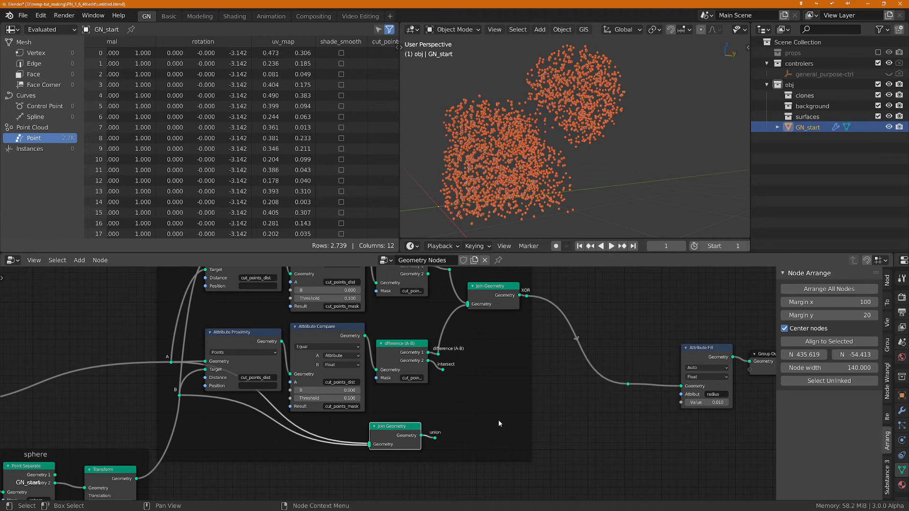
Step: Duplicate the radius Attribute Fill node and place the copy in the empty area below the cutter frame
{"action": "middle_click_drag", "start_coordinate": [576, 459], "coordinate": [631, 418]}
{"action": "scroll", "coordinate": [500, 448], "scroll_direction": "up", "scroll_amount": 2}
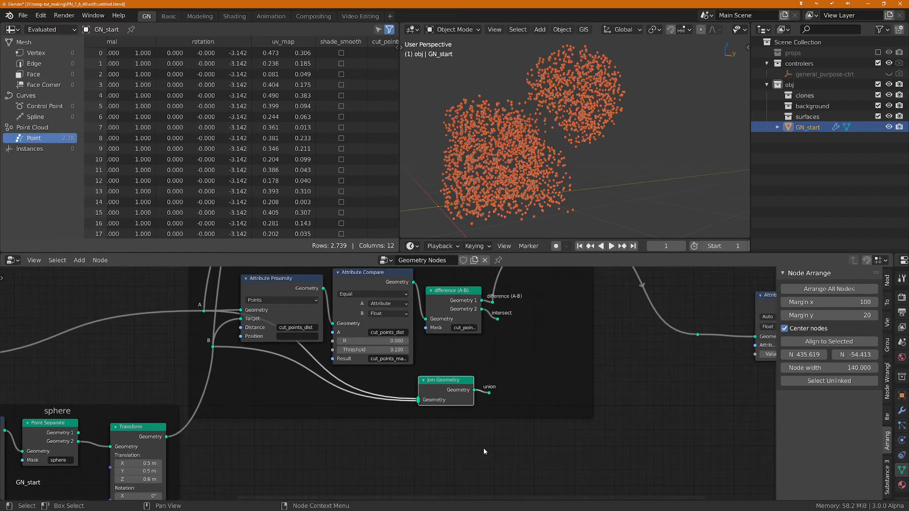
{"action": "middle_click_drag", "start_coordinate": [459, 447], "coordinate": [454, 445]}
{"action": "scroll", "coordinate": [703, 402], "scroll_direction": "down", "scroll_amount": 1}
{"action": "middle_click_drag", "start_coordinate": [696, 395], "coordinate": [603, 397]}
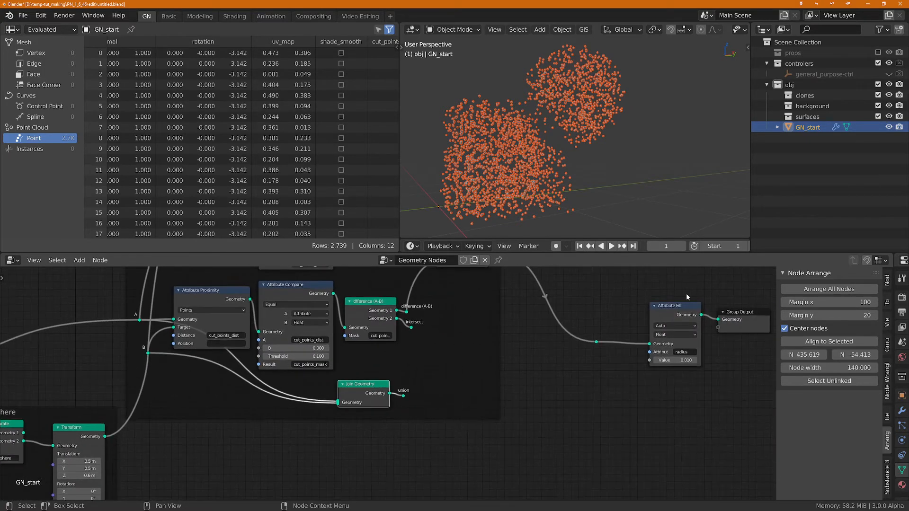
{"action": "left_click", "coordinate": [678, 313]}
{"action": "key", "text": "shift+d"}
{"action": "left_click", "coordinate": [278, 442]}
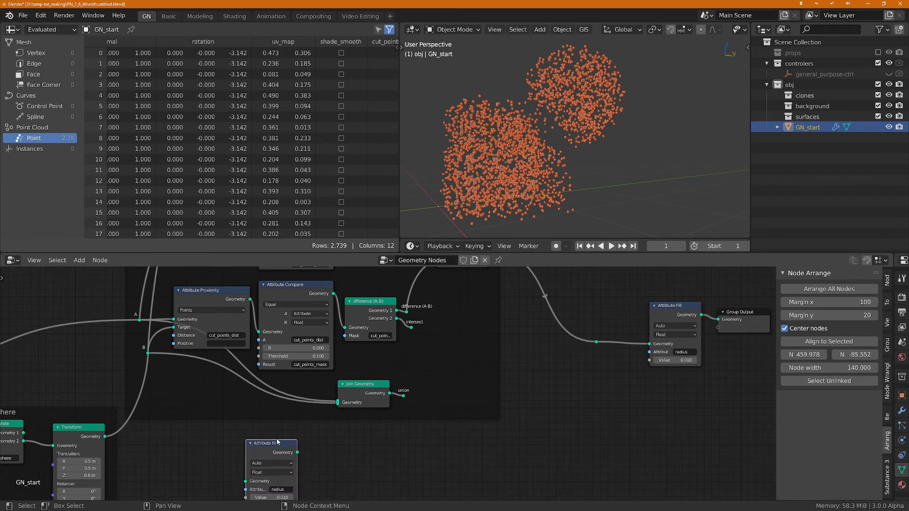
Step: Duplicate the Attribute Fill copy once more and place the second copy directly beneath the first
{"action": "middle_click_drag", "start_coordinate": [345, 439], "coordinate": [426, 371]}
{"action": "scroll", "coordinate": [345, 386], "scroll_direction": "up", "scroll_amount": 1}
{"action": "scroll", "coordinate": [344, 385], "scroll_direction": "up", "scroll_amount": 1}
{"action": "key", "text": "shift+d"}
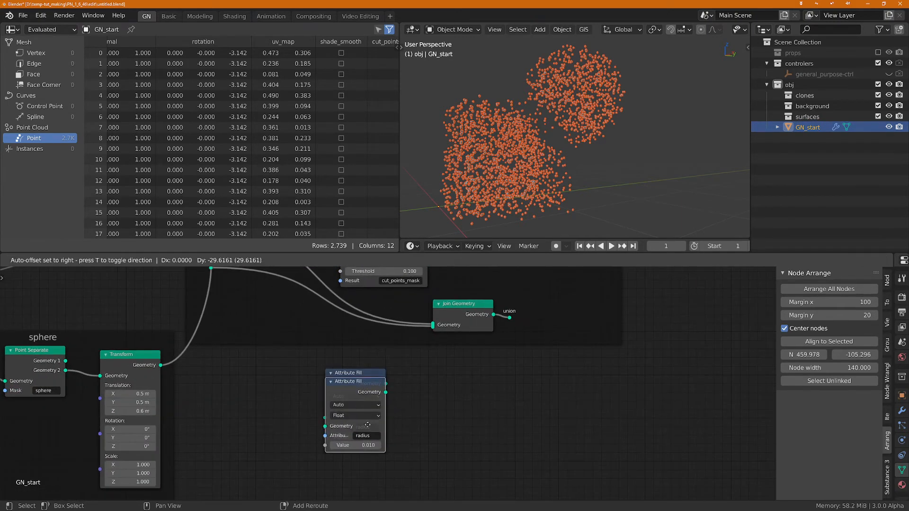
{"action": "left_click", "coordinate": [409, 425]}
Step: Connect reroute A to the upper Attribute Fill copy and reroute B to the lower copy
{"action": "scroll", "coordinate": [411, 429], "scroll_direction": "down", "scroll_amount": 2}
{"action": "middle_click_drag", "start_coordinate": [478, 421], "coordinate": [505, 395]}
{"action": "scroll", "coordinate": [446, 414], "scroll_direction": "down", "scroll_amount": 4}
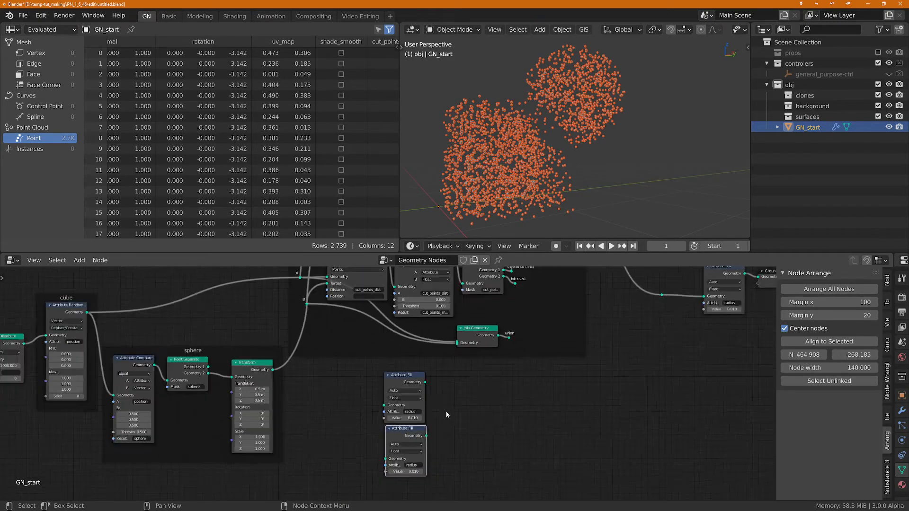
{"action": "left_click_drag", "start_coordinate": [310, 289], "coordinate": [389, 405]}
{"action": "left_click_drag", "start_coordinate": [319, 314], "coordinate": [390, 455]}
Step: Set the lower Attribute Fill copy's radius value to 0.040 and align the node beneath the upper copy
{"action": "scroll", "coordinate": [436, 436], "scroll_direction": "up", "scroll_amount": 2}
{"action": "scroll", "coordinate": [435, 426], "scroll_direction": "up", "scroll_amount": 2}
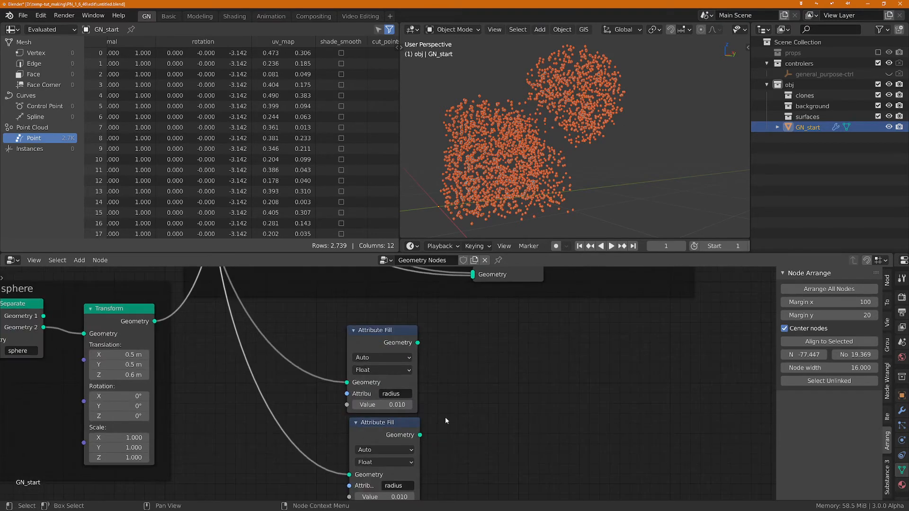
{"action": "left_click_drag", "start_coordinate": [363, 420], "coordinate": [364, 417]}
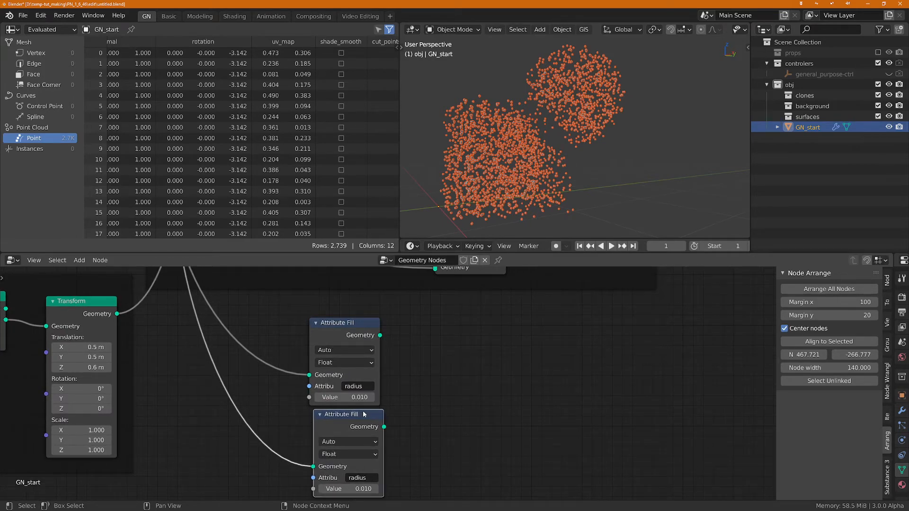
{"action": "scroll", "coordinate": [358, 407], "scroll_direction": "up", "scroll_amount": 2}
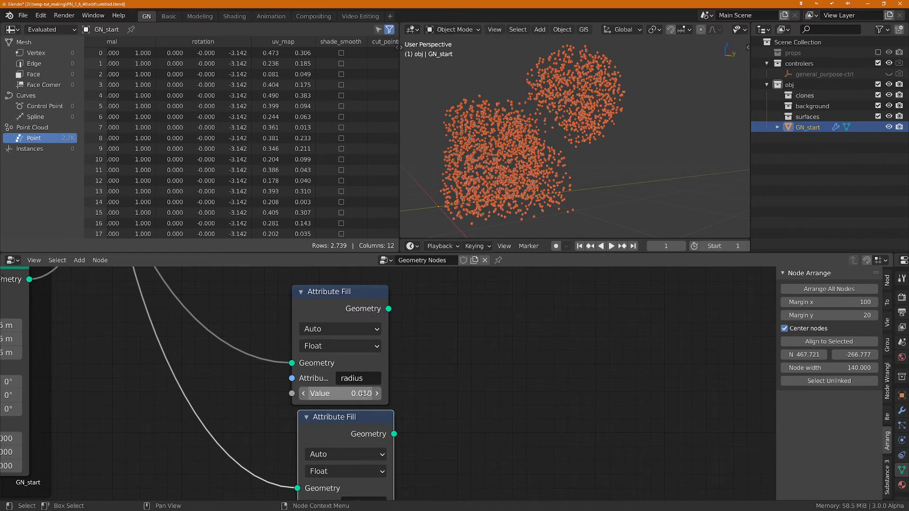
{"action": "scroll", "coordinate": [476, 436], "scroll_direction": "down", "scroll_amount": 2, "text": "shift"}
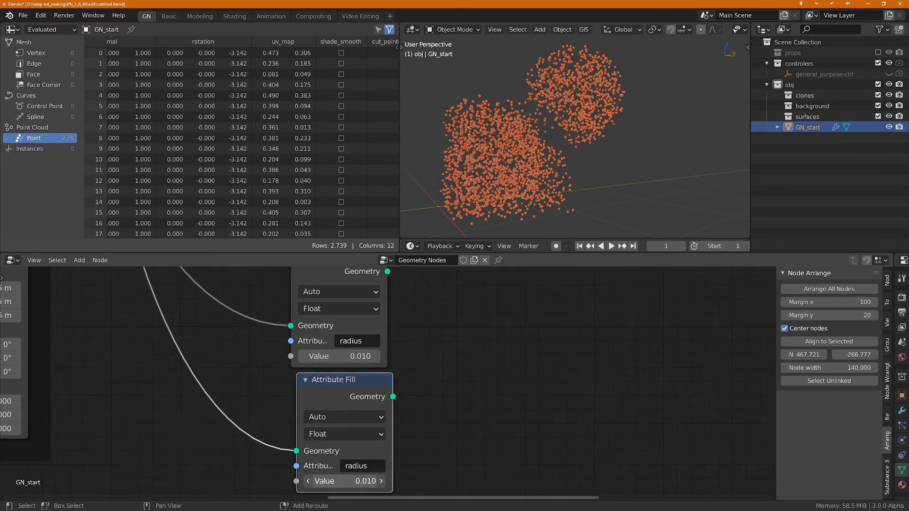
{"action": "scroll", "coordinate": [490, 380], "scroll_direction": "down", "scroll_amount": 4}
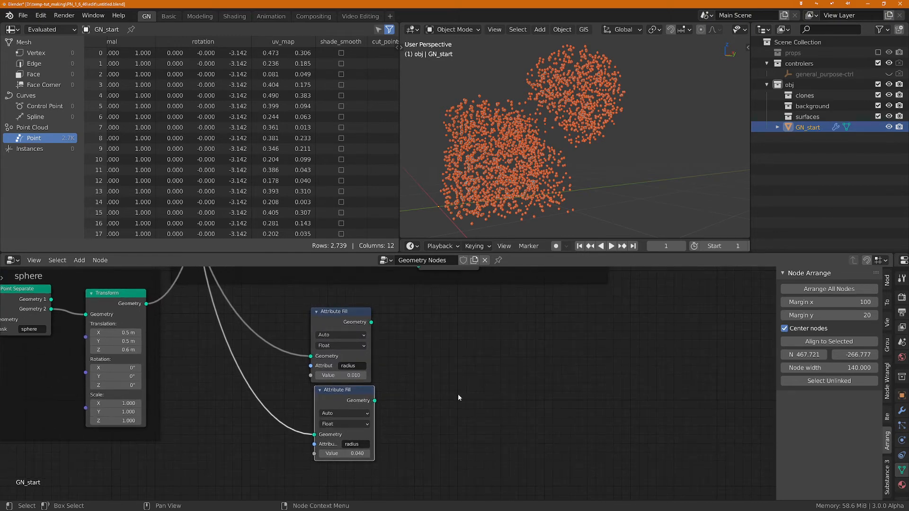
{"action": "left_click_drag", "start_coordinate": [337, 396], "coordinate": [335, 399]}
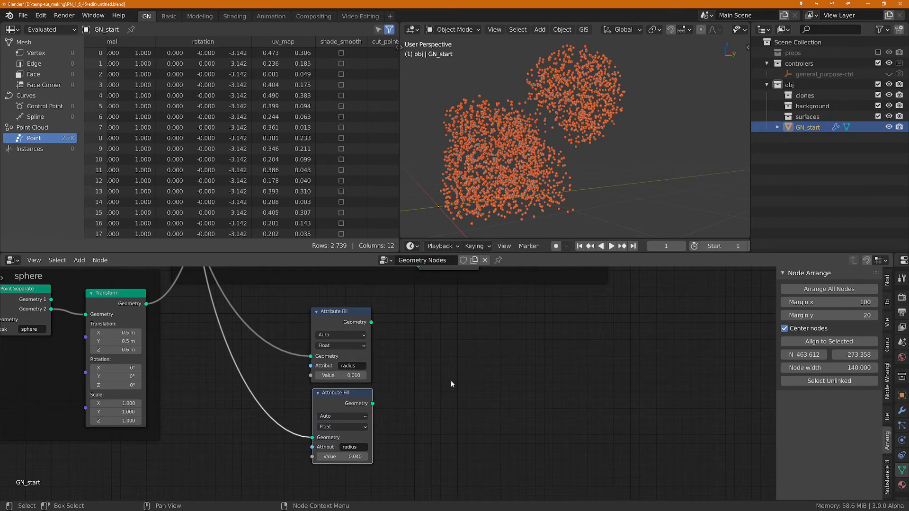
Step: Add a Join Geometry node beside the two Attribute Fill copies and connect both of their outputs to it
{"action": "key", "text": "shift+a"}
{"action": "type", "text": "s"}
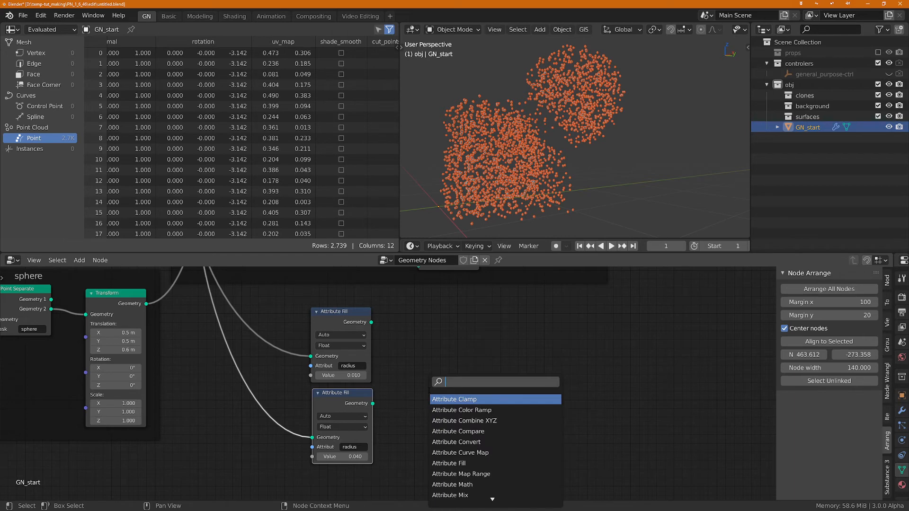
{"action": "type", "text": "join"}
{"action": "key", "text": "Return"}
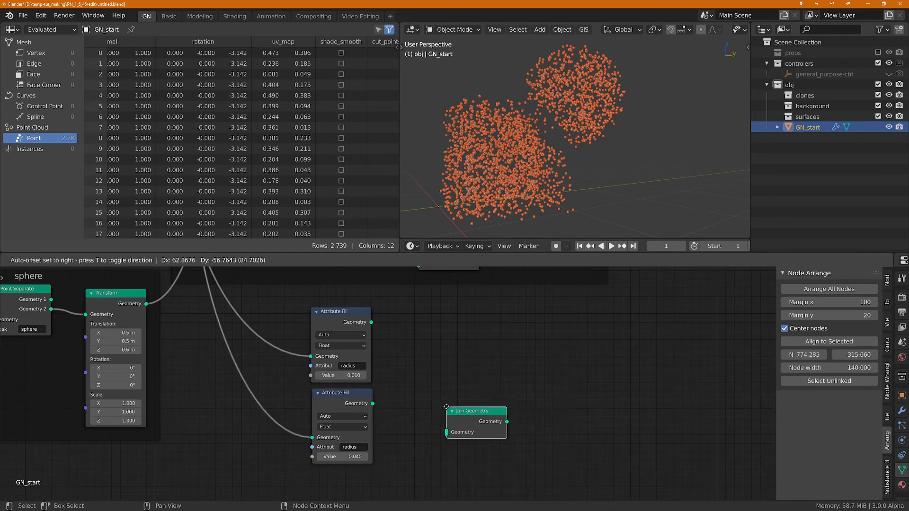
{"action": "left_click", "coordinate": [436, 336]}
{"action": "left_click_drag", "start_coordinate": [372, 322], "coordinate": [436, 361]}
{"action": "left_click_drag", "start_coordinate": [372, 404], "coordinate": [436, 361]}
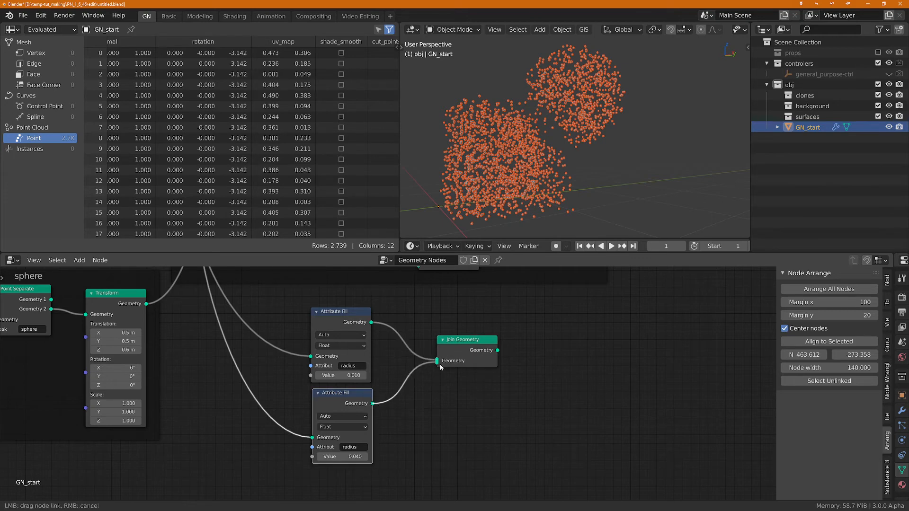
Step: Connect the output of the Join Geometry node that merges the two Attribute Fill copies to the Group Output
{"action": "scroll", "coordinate": [541, 382], "scroll_direction": "down", "scroll_amount": 2}
{"action": "middle_click_drag", "start_coordinate": [541, 382], "coordinate": [437, 488]}
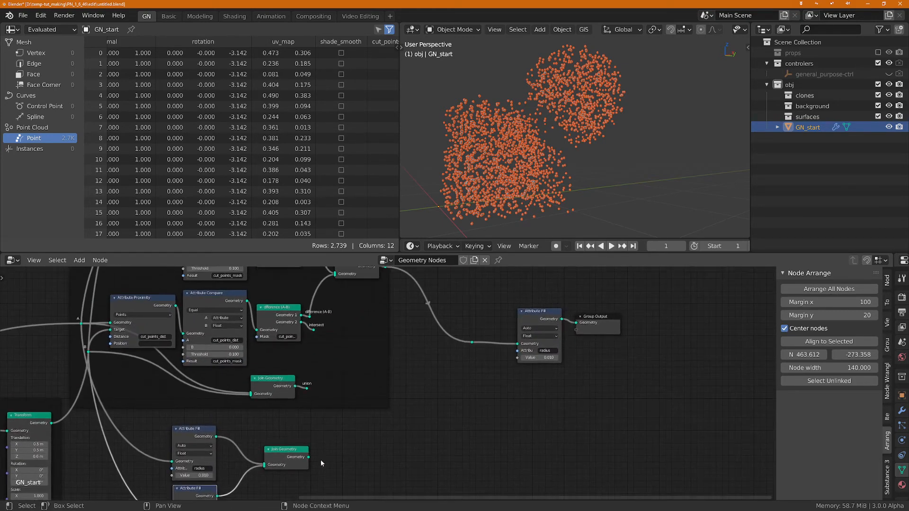
{"action": "left_click_drag", "start_coordinate": [307, 457], "coordinate": [578, 325]}
{"action": "scroll", "coordinate": [551, 149], "scroll_direction": "down", "scroll_amount": 1}
{"action": "middle_click_drag", "start_coordinate": [549, 150], "coordinate": [551, 184]}
{"action": "scroll", "coordinate": [521, 138], "scroll_direction": "up", "scroll_amount": 2}
{"action": "middle_click_drag", "start_coordinate": [519, 138], "coordinate": [548, 136]}
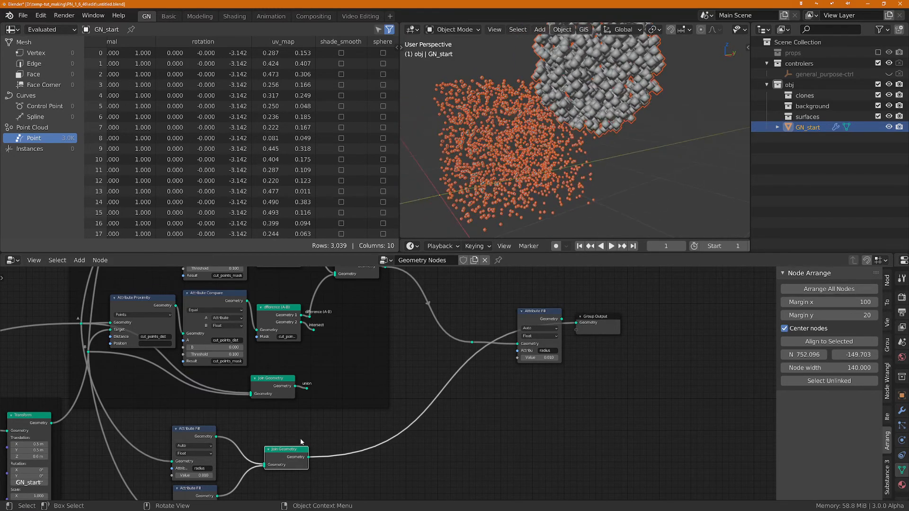
Step: Set the upper Attribute Fill copy's radius value to 0.020 and shift the Join Geometry node slightly away from the fills
{"action": "middle_click_drag", "start_coordinate": [300, 439], "coordinate": [464, 364]}
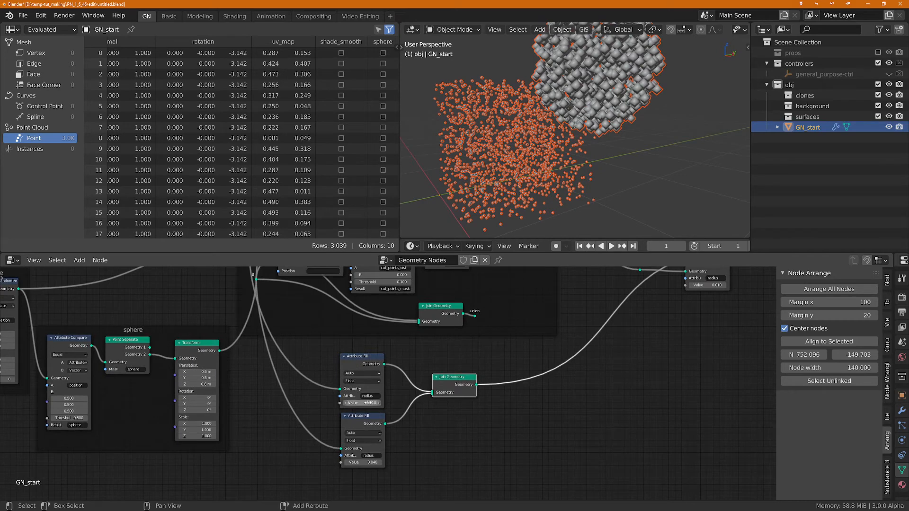
{"action": "left_click_drag", "start_coordinate": [363, 403], "coordinate": [374, 404]}
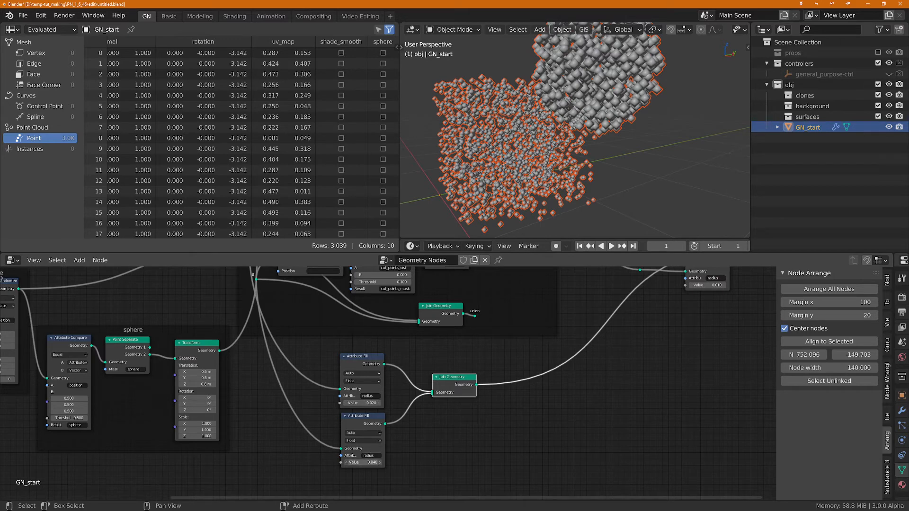
{"action": "scroll", "coordinate": [518, 410], "scroll_direction": "down", "scroll_amount": 2}
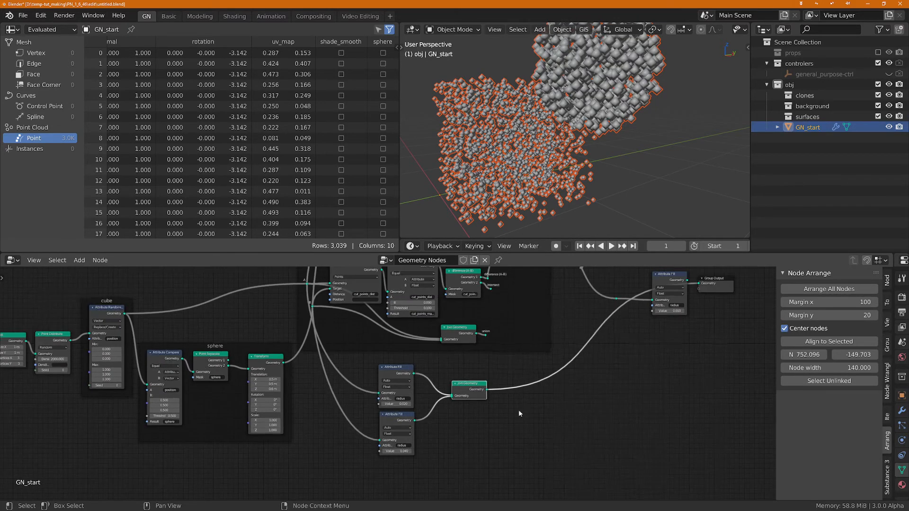
{"action": "middle_click_drag", "start_coordinate": [518, 410], "coordinate": [471, 446]}
{"action": "scroll", "coordinate": [569, 382], "scroll_direction": "up", "scroll_amount": 2}
{"action": "scroll", "coordinate": [512, 450], "scroll_direction": "up", "scroll_amount": 2}
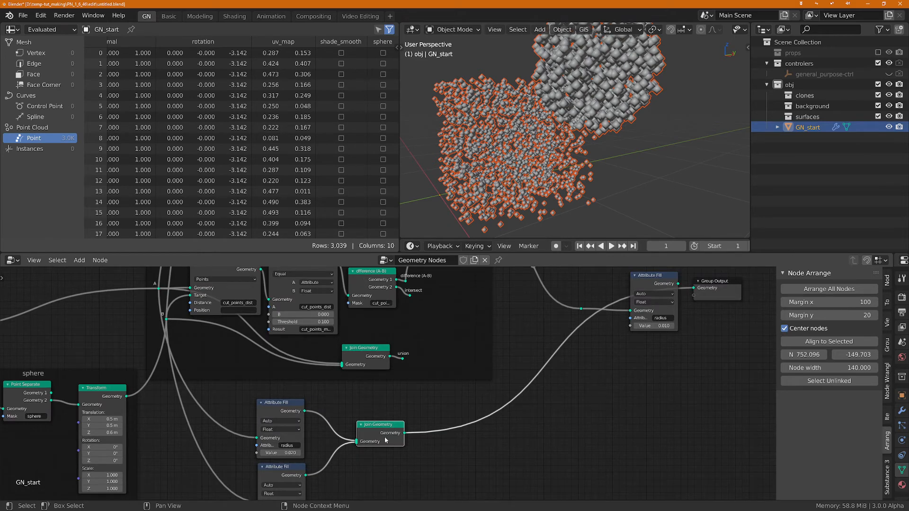
{"action": "left_click_drag", "start_coordinate": [381, 433], "coordinate": [405, 434]}
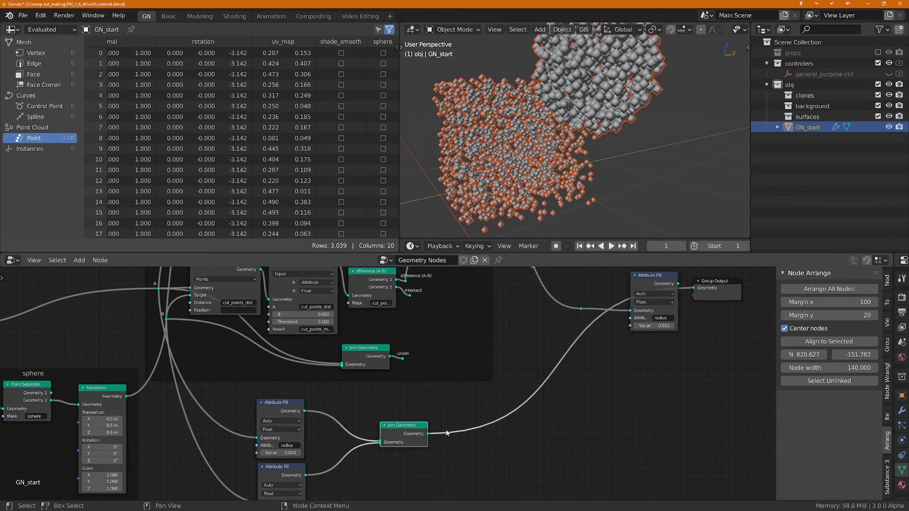
{"action": "middle_click_drag", "start_coordinate": [493, 229], "coordinate": [537, 137]}
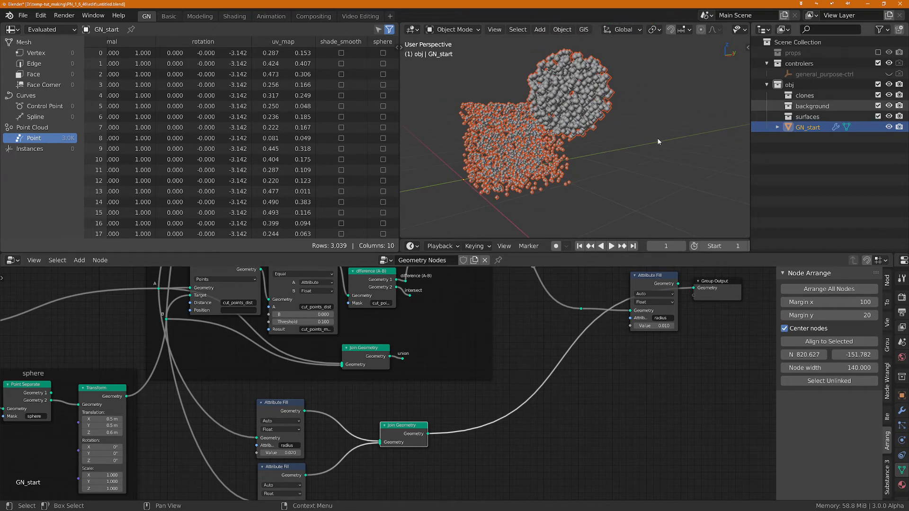
Step: Add a cube mesh to the clones collection and exclude that collection from the view layer
{"action": "left_click", "coordinate": [804, 96]}
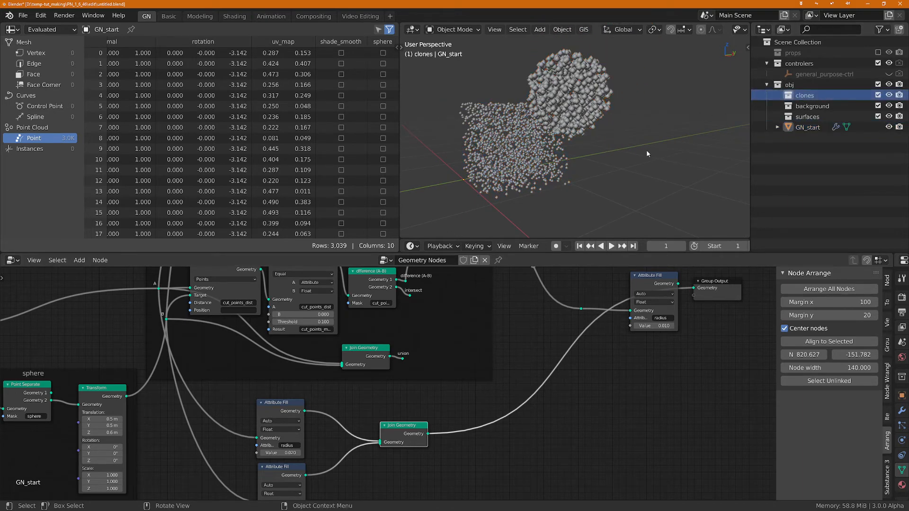
{"action": "key", "text": "shift+a"}
{"action": "mouse_move", "coordinate": [648, 152]}
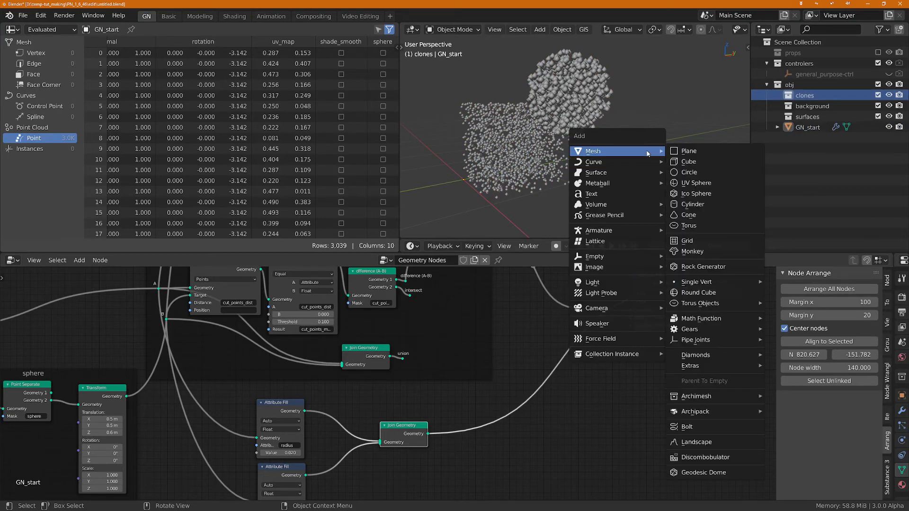
{"action": "left_click", "coordinate": [688, 162]}
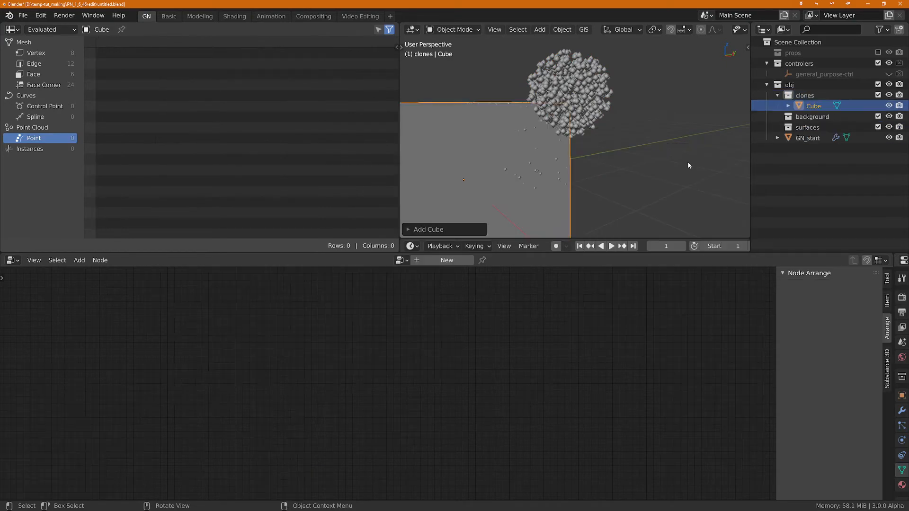
{"action": "left_click", "coordinate": [878, 95]}
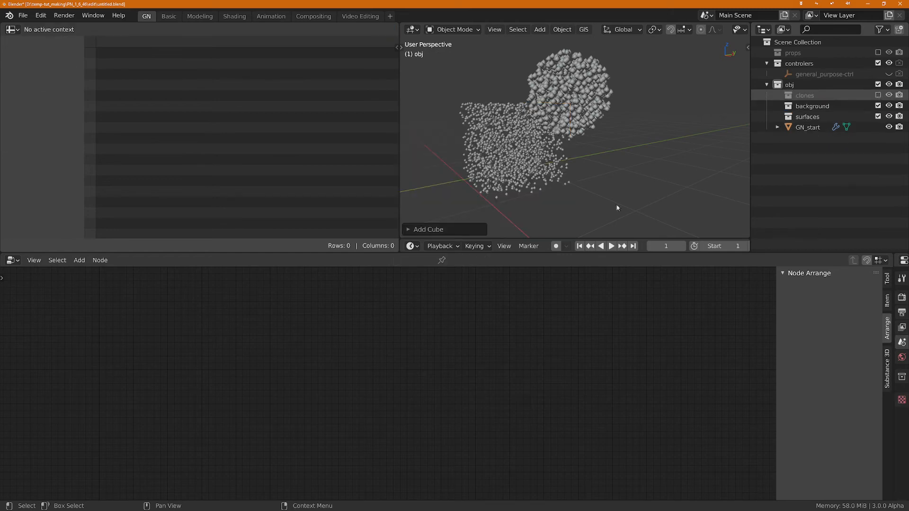
Step: Give GN_start two material slots and create a new material in each
{"action": "left_click", "coordinate": [799, 127]}
{"action": "middle_click_drag", "start_coordinate": [459, 456], "coordinate": [405, 424]}
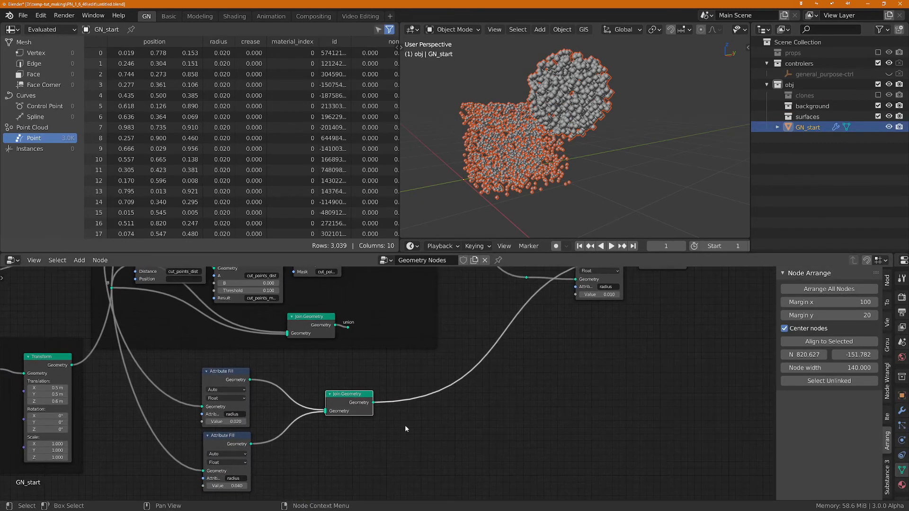
{"action": "scroll", "coordinate": [404, 425], "scroll_direction": "up", "scroll_amount": 2}
{"action": "left_click_drag", "start_coordinate": [894, 411], "coordinate": [682, 463]}
{"action": "left_click", "coordinate": [685, 485]}
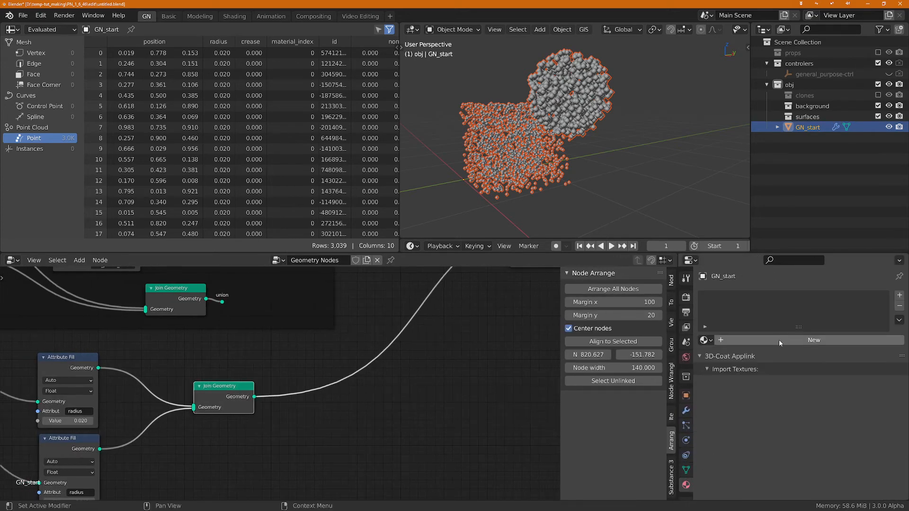
{"action": "left_click", "coordinate": [899, 294]}
{"action": "left_click", "coordinate": [899, 295]}
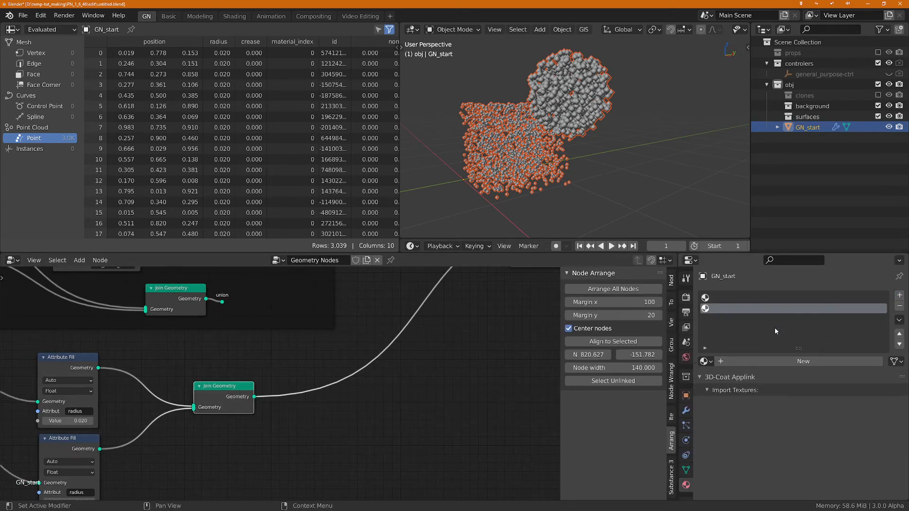
{"action": "left_click", "coordinate": [743, 297]}
{"action": "left_click", "coordinate": [766, 361]}
{"action": "left_click", "coordinate": [756, 308]}
{"action": "left_click", "coordinate": [794, 361]}
Step: Rename GN_start's first material red and the second material blue
{"action": "double_click", "coordinate": [738, 297]}
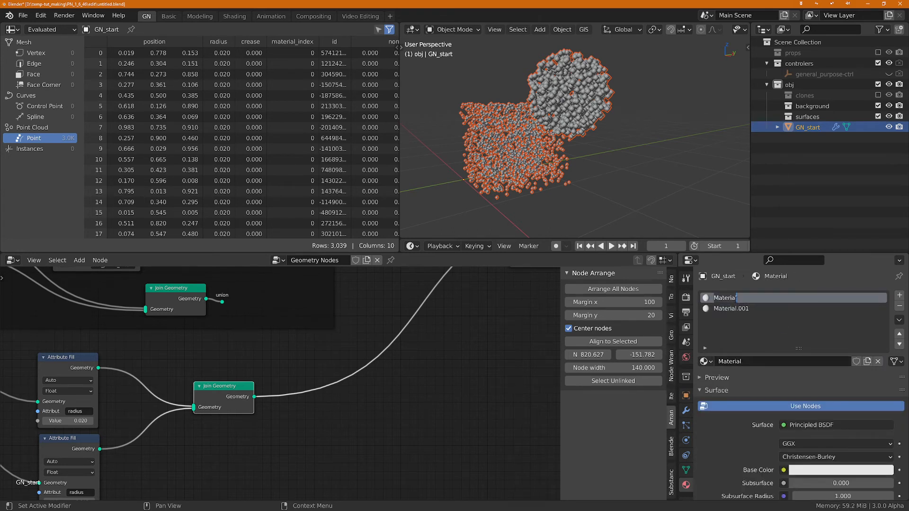
{"action": "type", "text": "red"}
{"action": "key", "text": "Return"}
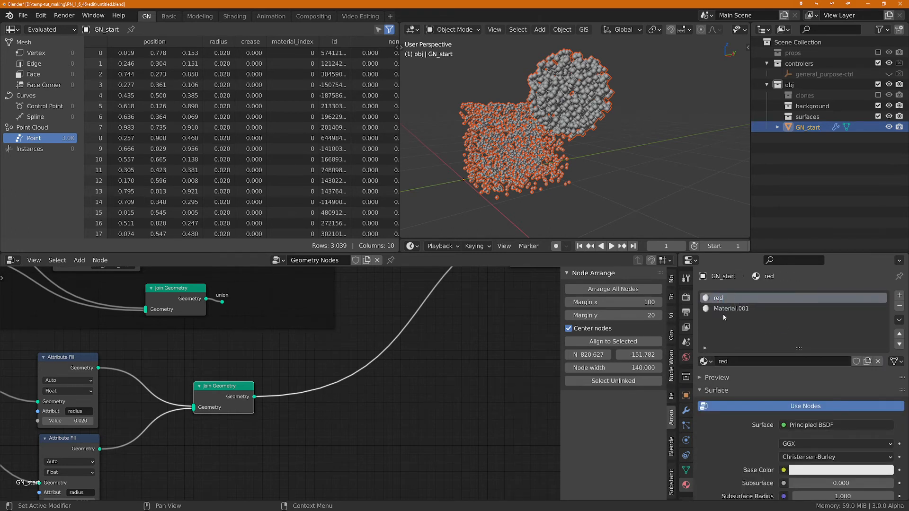
{"action": "double_click", "coordinate": [731, 309]}
{"action": "type", "text": "blue"}
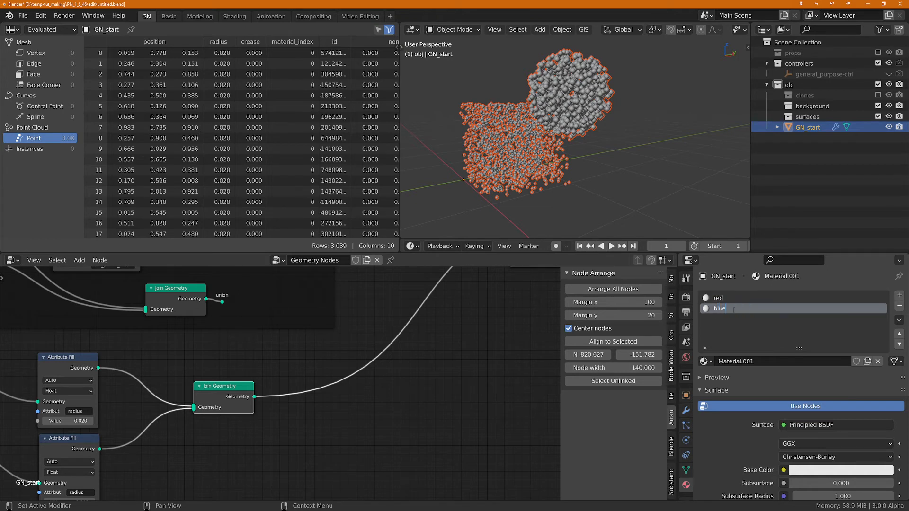
{"action": "key", "text": "Return"}
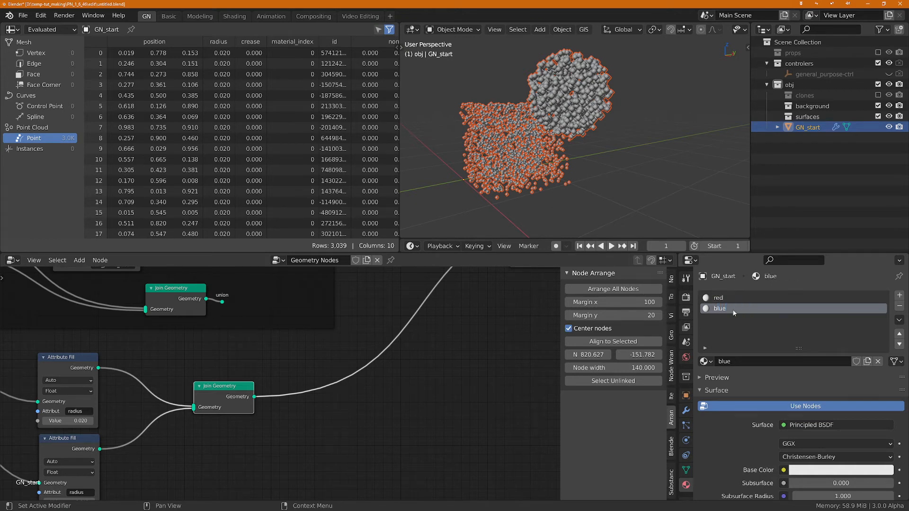
Step: Set the blue material's base color to saturated blue and the red material's base color to saturated red
{"action": "left_click", "coordinate": [838, 471]}
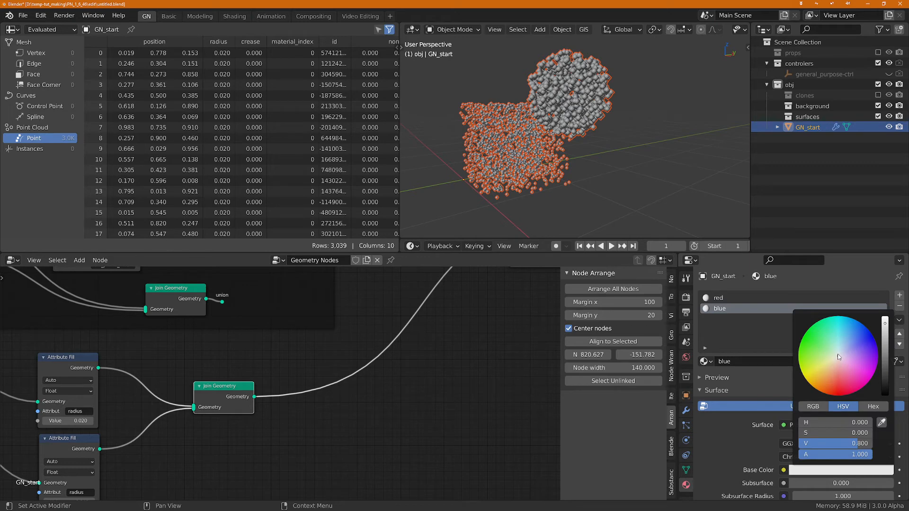
{"action": "left_click", "coordinate": [729, 299]}
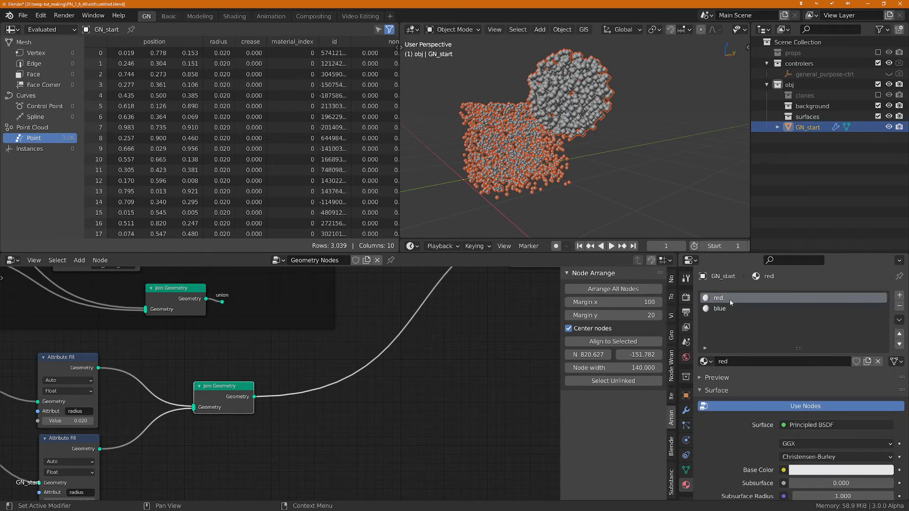
{"action": "left_click", "coordinate": [836, 470]}
{"action": "left_click_drag", "start_coordinate": [840, 359], "coordinate": [842, 396]}
{"action": "scroll", "coordinate": [757, 434], "scroll_direction": "down", "scroll_amount": 2}
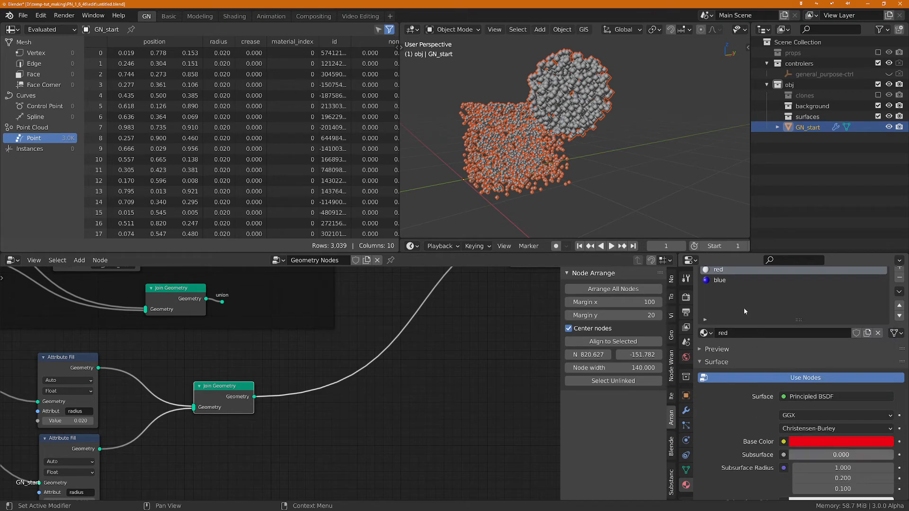
Step: Move the Join Geometry node farther from the two Attribute Fill copies to make room for more nodes
{"action": "middle_click_drag", "start_coordinate": [297, 425], "coordinate": [417, 398]}
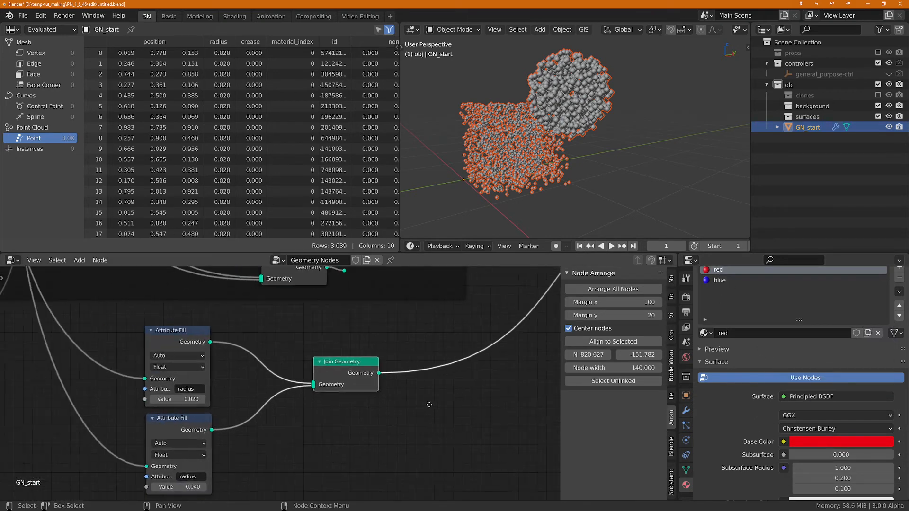
{"action": "scroll", "coordinate": [422, 400], "scroll_direction": "up", "scroll_amount": 2}
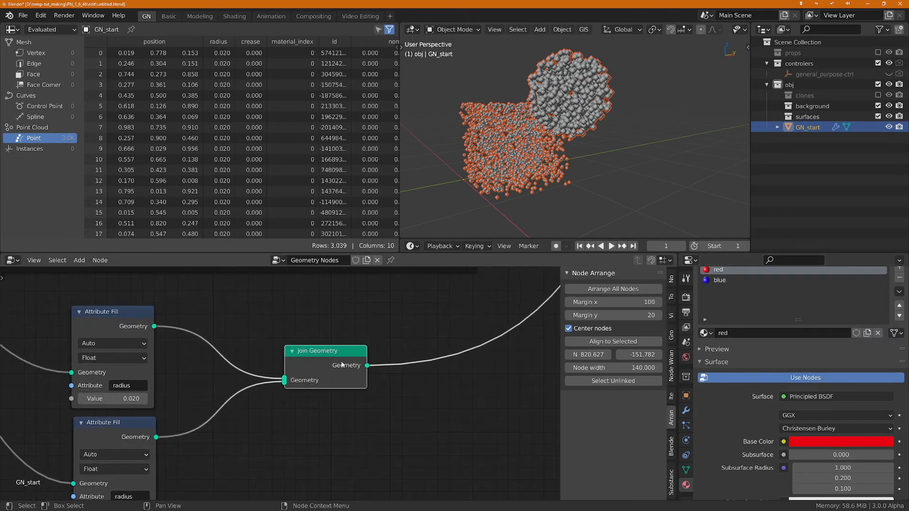
{"action": "scroll", "coordinate": [426, 392], "scroll_direction": "down", "scroll_amount": 2}
{"action": "left_click_drag", "start_coordinate": [338, 383], "coordinate": [498, 385]}
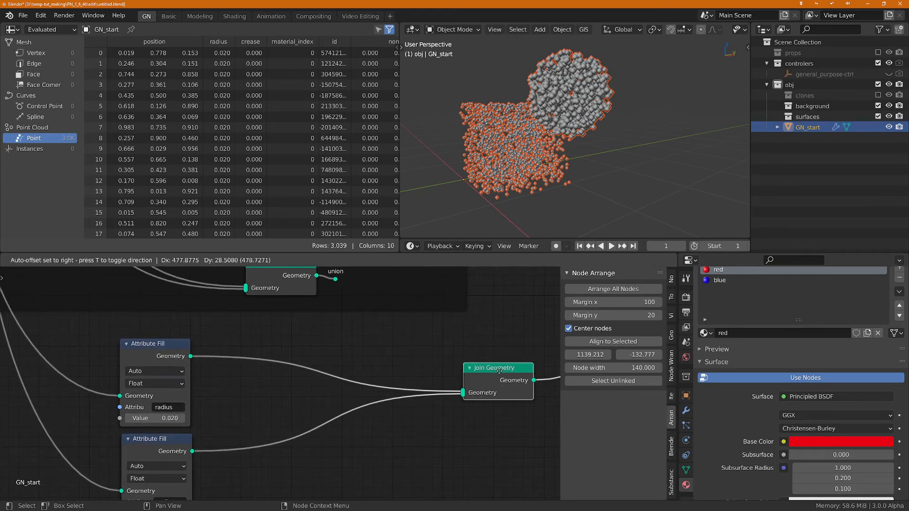
{"action": "scroll", "coordinate": [457, 430], "scroll_direction": "down", "scroll_amount": 2}
{"action": "scroll", "coordinate": [420, 441], "scroll_direction": "down", "scroll_amount": 1}
{"action": "middle_click_drag", "start_coordinate": [368, 442], "coordinate": [418, 431]}
Step: Insert a Point Instance node using the Cube object after the upper Attribute Fill and duplicate it onto the lower branch's link
{"action": "key", "text": "shift+a"}
{"action": "type", "text": "s"}
{"action": "type", "text": "point i"}
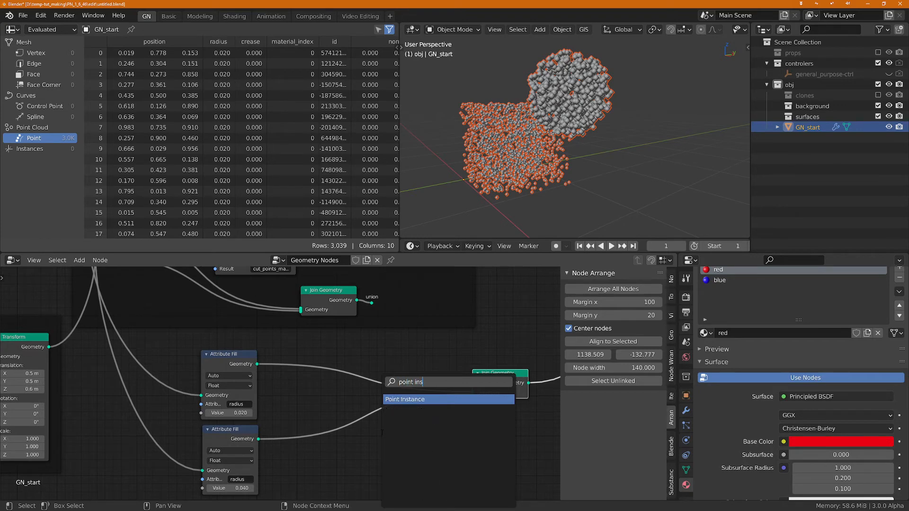
{"action": "key", "text": "Return"}
{"action": "left_click", "coordinate": [357, 383]}
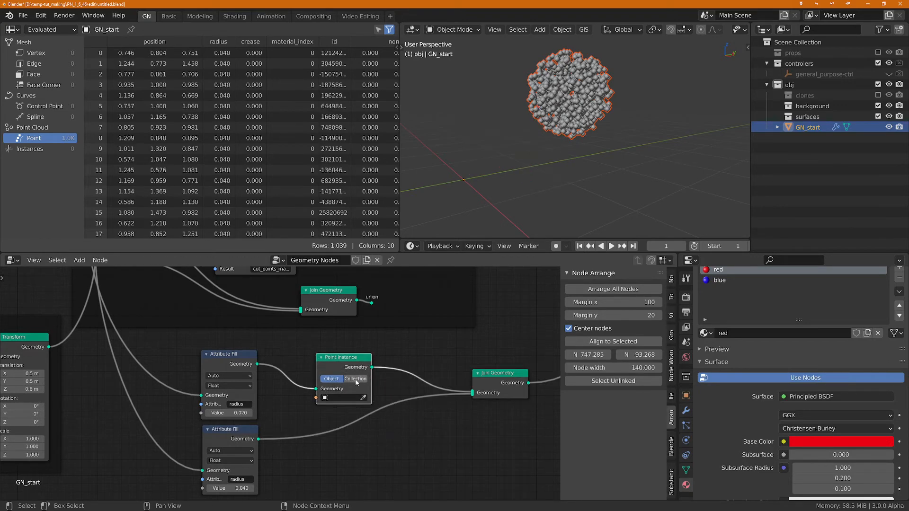
{"action": "left_click", "coordinate": [334, 398]}
{"action": "left_click", "coordinate": [340, 419]}
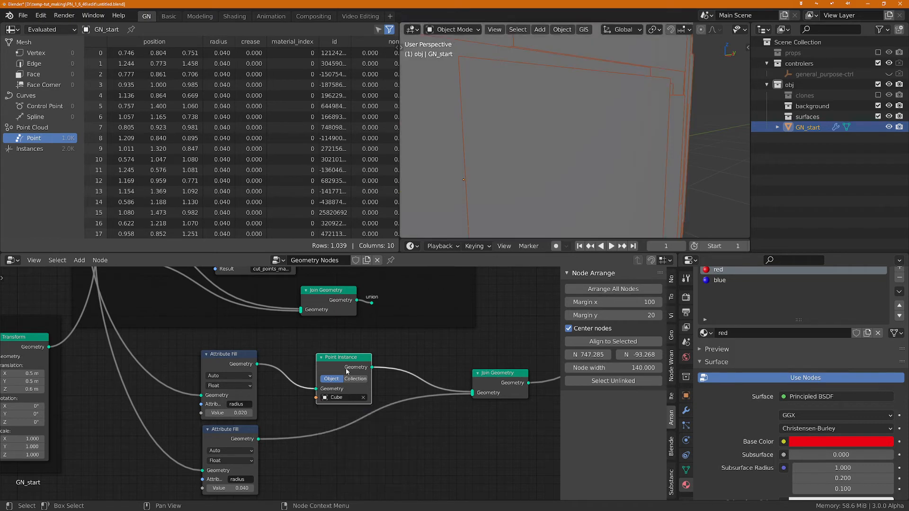
{"action": "key", "text": "shift+d"}
{"action": "left_click", "coordinate": [351, 423]}
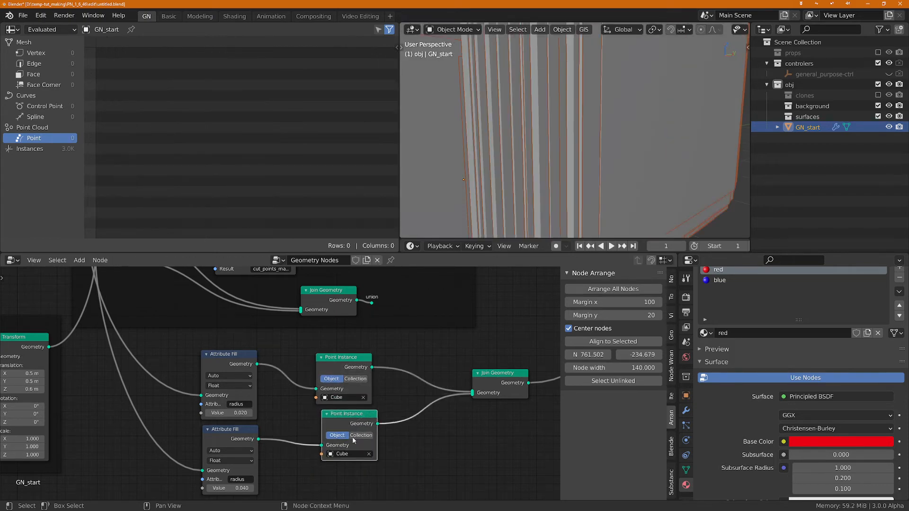
Step: Shift both Attribute Fill copies away from the Point Instance nodes to open a gap between them
{"action": "scroll", "coordinate": [379, 460], "scroll_direction": "down", "scroll_amount": 3}
{"action": "middle_click_drag", "start_coordinate": [436, 448], "coordinate": [503, 444]}
{"action": "scroll", "coordinate": [386, 452], "scroll_direction": "up", "scroll_amount": 3}
{"action": "scroll", "coordinate": [388, 447], "scroll_direction": "down", "scroll_amount": 3}
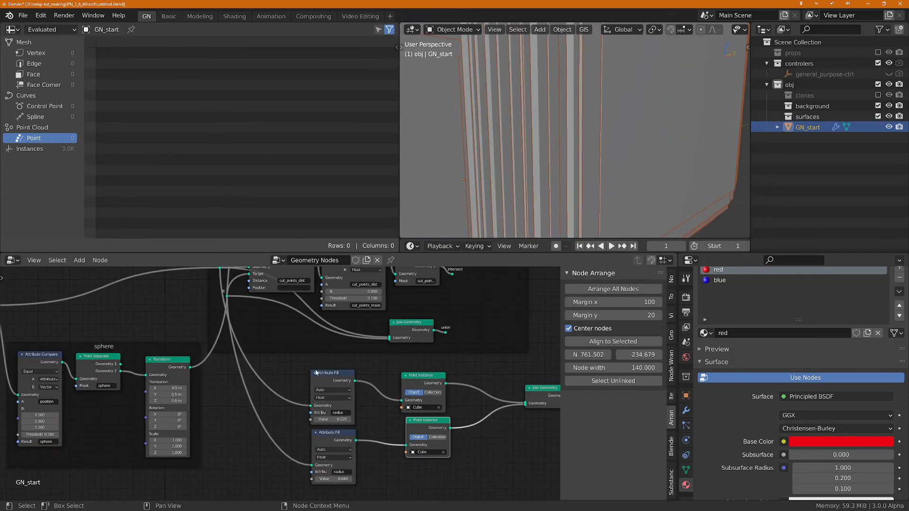
{"action": "left_click_drag", "start_coordinate": [293, 364], "coordinate": [363, 493]}
{"action": "left_click_drag", "start_coordinate": [336, 379], "coordinate": [280, 378]}
{"action": "left_click", "coordinate": [353, 471]}
Step: Insert a Point Scale node between the upper Attribute Fill and its Point Instance node
{"action": "key", "text": "ctrl+a"}
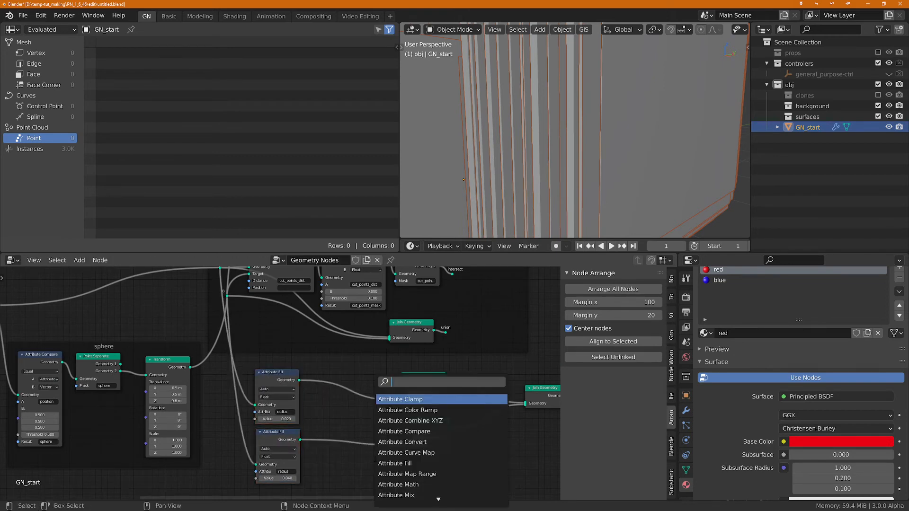
{"action": "type", "text": "pt sc"}
{"action": "key", "text": "Return"}
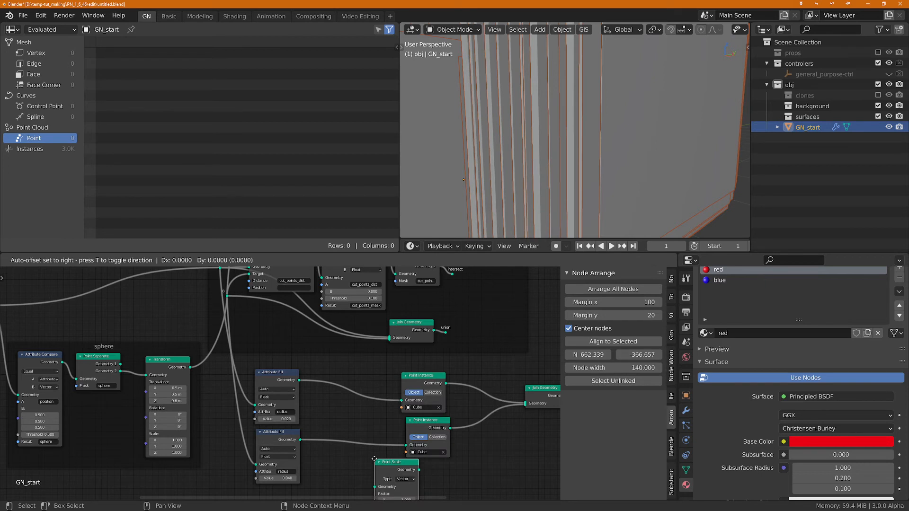
{"action": "left_click", "coordinate": [344, 385]}
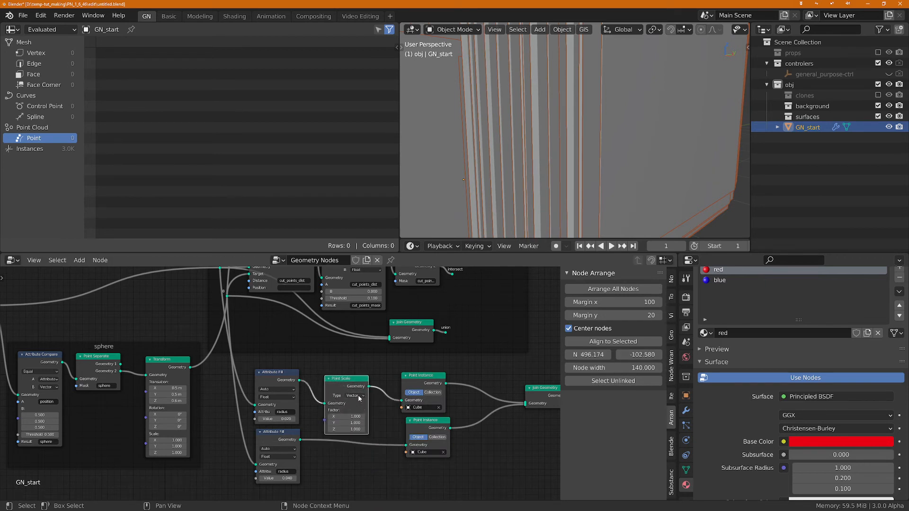
Step: Set the Point Scale node's type to Float and its factor to 0.020
{"action": "left_click", "coordinate": [356, 395]}
{"action": "left_click", "coordinate": [357, 412]}
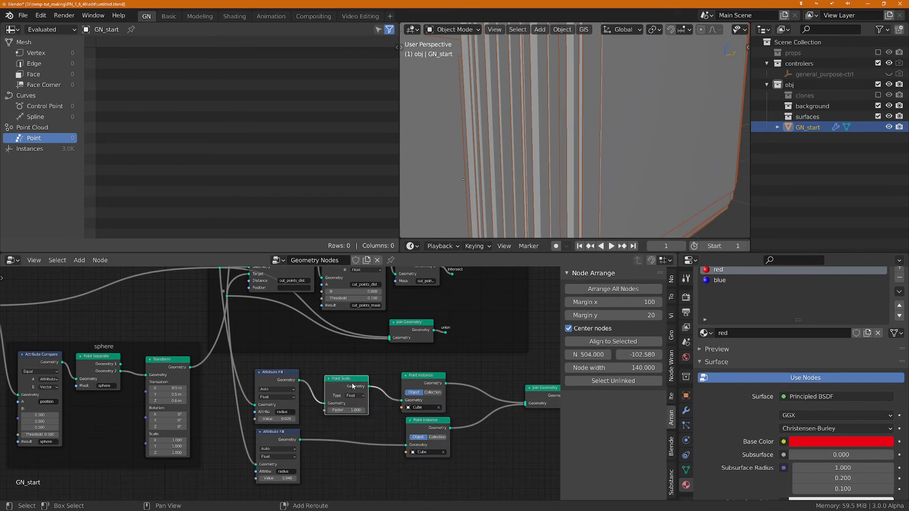
{"action": "left_click", "coordinate": [353, 410]}
{"action": "key", "text": "Return"}
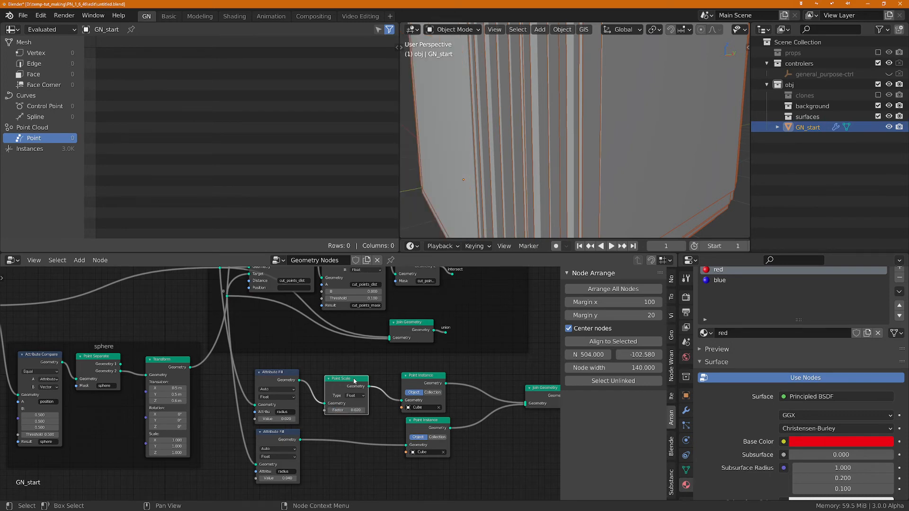
Step: Duplicate the Point Scale node onto the link between the lower Attribute Fill and Point Instance, and set its factor to 0.040
{"action": "key", "text": "shift+d"}
{"action": "left_click", "coordinate": [354, 433]}
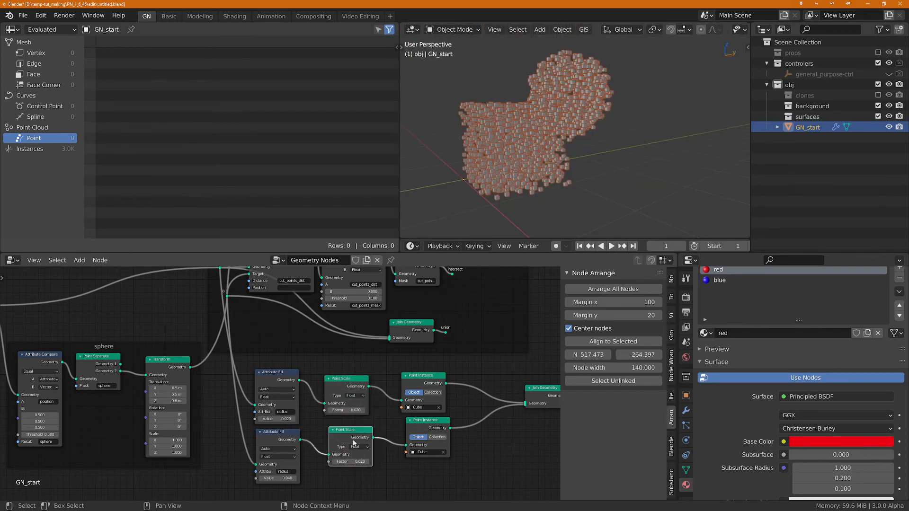
{"action": "scroll", "coordinate": [362, 467], "scroll_direction": "up", "scroll_amount": 2}
{"action": "left_click", "coordinate": [360, 453]}
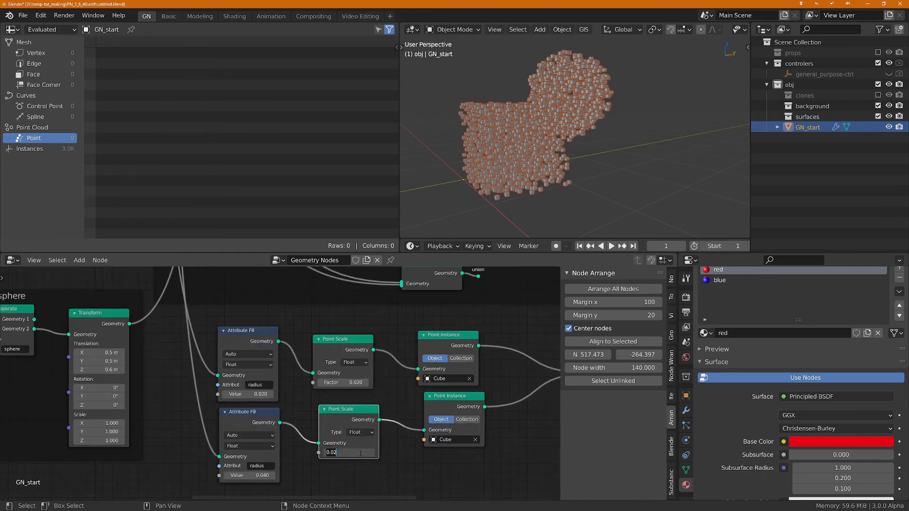
{"action": "type", "text": "0.04"}
{"action": "key", "text": "Return"}
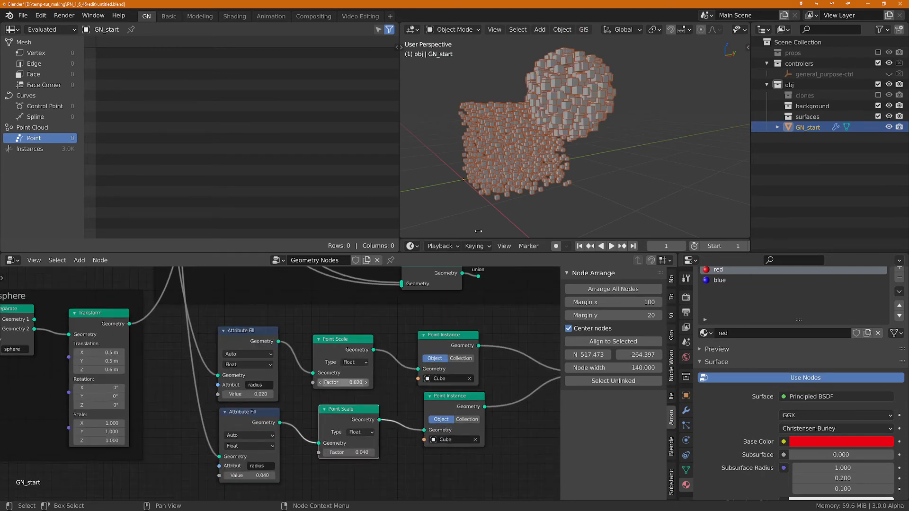
Step: Line up the two Point Instance nodes one above the other beside the Point Scale nodes
{"action": "middle_click_drag", "start_coordinate": [535, 107], "coordinate": [549, 198]}
{"action": "middle_click_drag", "start_coordinate": [516, 386], "coordinate": [419, 392]}
{"action": "left_click_drag", "start_coordinate": [377, 405], "coordinate": [366, 409]}
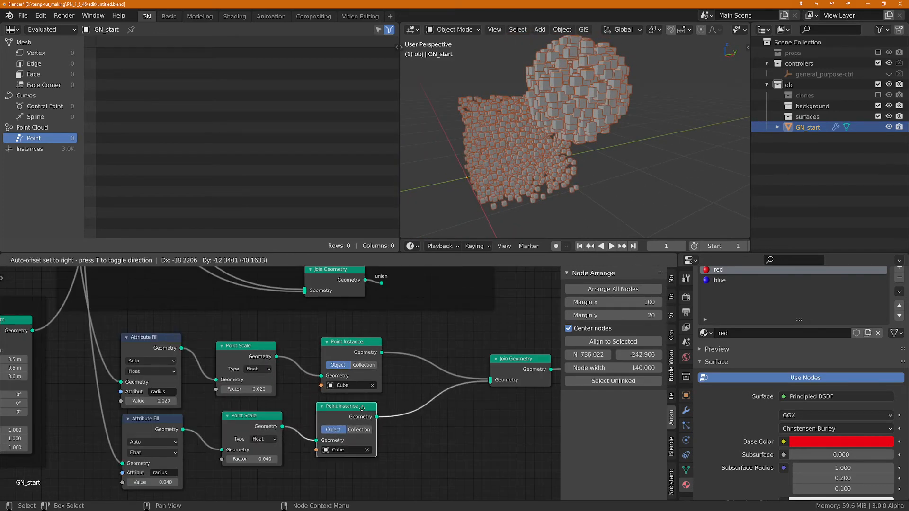
{"action": "left_click_drag", "start_coordinate": [365, 339], "coordinate": [360, 339]}
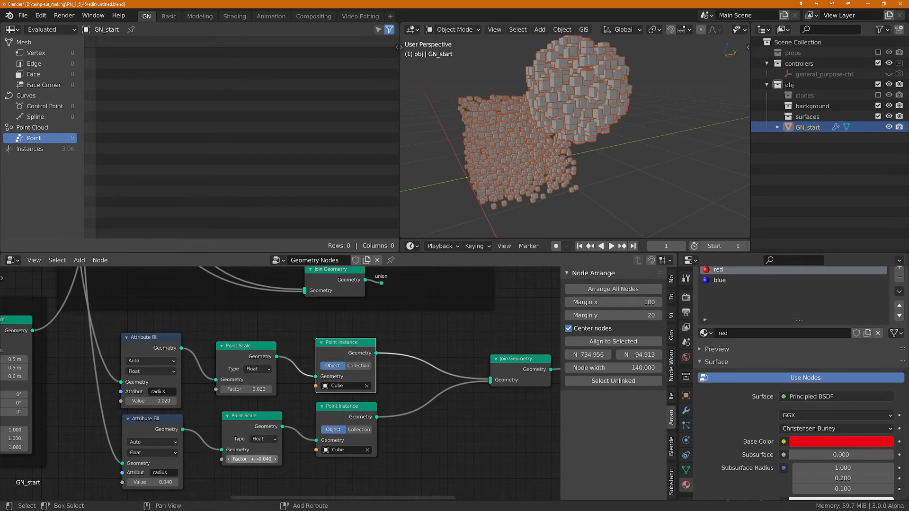
Step: Set the upper Point Scale node's factor to 0.010
{"action": "mouse_move", "coordinate": [251, 459]}
{"action": "left_mouse_down"}
{"action": "mouse_move", "coordinate": [242, 459]}
{"action": "mouse_move", "coordinate": [265, 459]}
{"action": "mouse_move", "coordinate": [245, 459]}
{"action": "mouse_move", "coordinate": [254, 459]}
{"action": "left_mouse_up"}
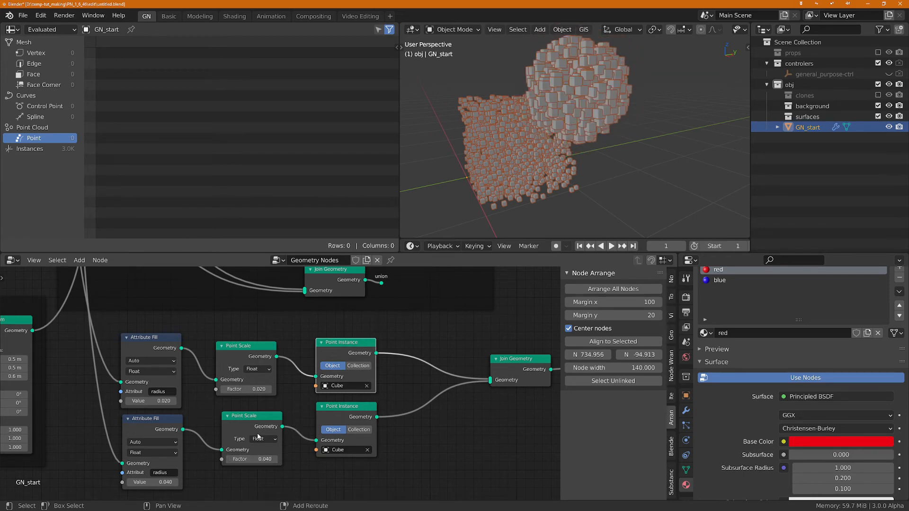
{"action": "left_click_drag", "start_coordinate": [254, 389], "coordinate": [242, 388]}
{"action": "middle_click_drag", "start_coordinate": [467, 412], "coordinate": [434, 416]}
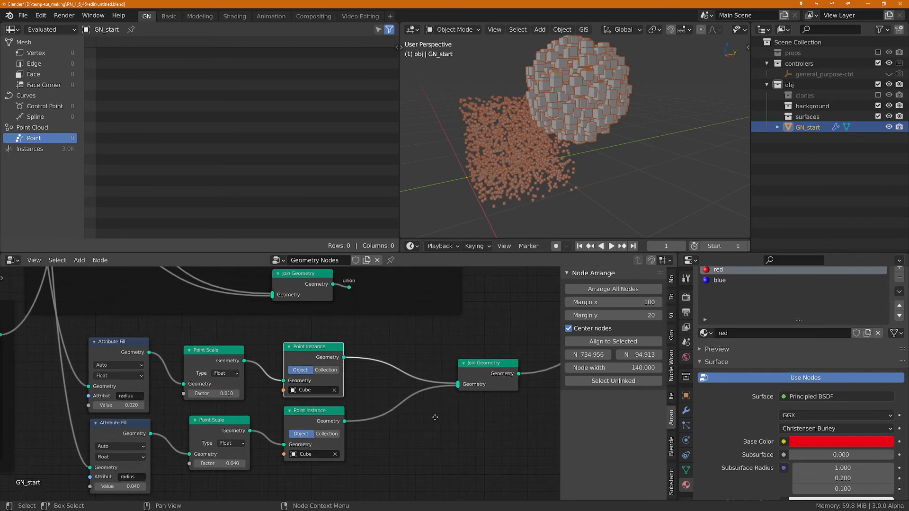
Step: Make room before Join Geometry, insert a Material Assign node after the upper Point Instance, and duplicate it onto the lower branch's link
{"action": "left_click_drag", "start_coordinate": [490, 364], "coordinate": [519, 361]}
{"action": "key", "text": "ctrl+a"}
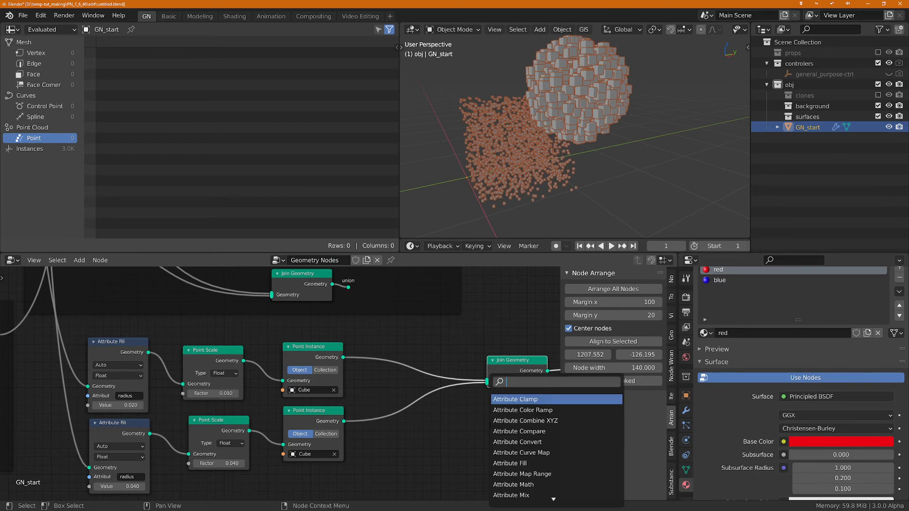
{"action": "type", "text": "mat"}
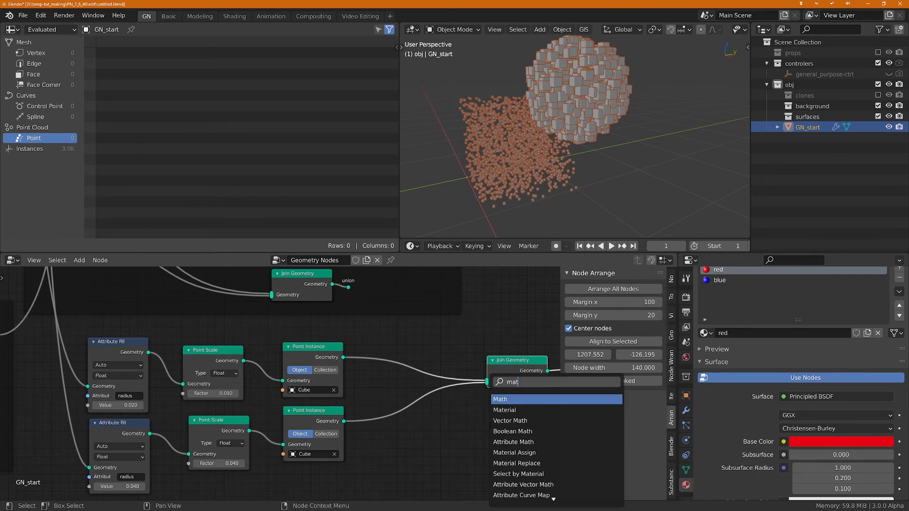
{"action": "key", "text": "Down"}
{"action": "key", "text": "Down"}
{"action": "key", "text": "Down"}
{"action": "key", "text": "Down"}
{"action": "key", "text": "Down"}
{"action": "key", "text": "Return"}
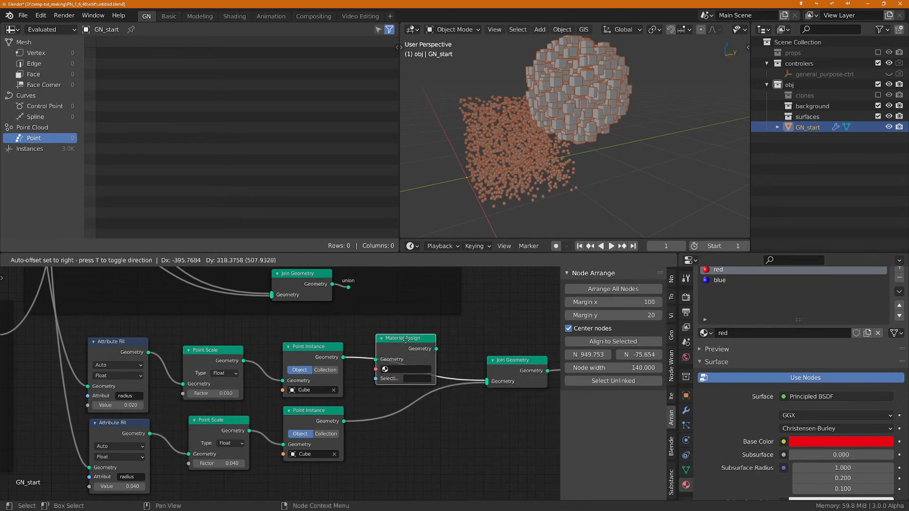
{"action": "left_click", "coordinate": [418, 412]}
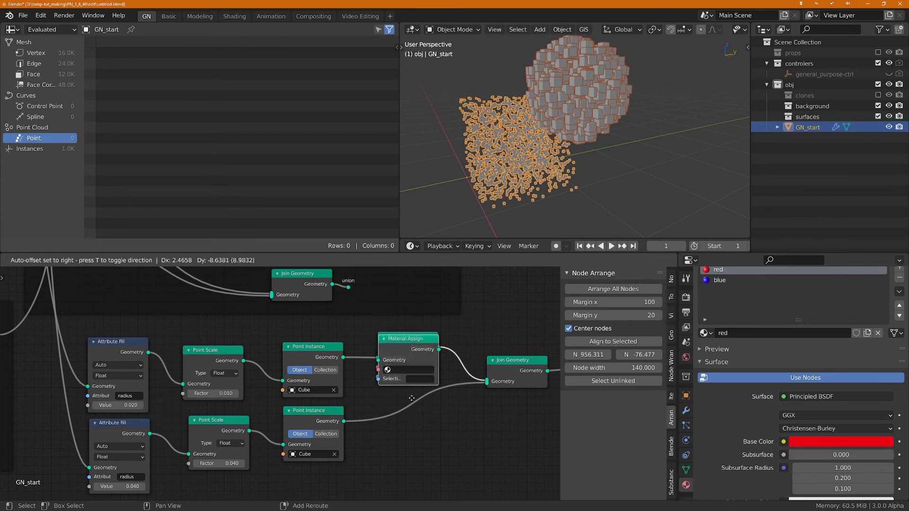
{"action": "left_click", "coordinate": [418, 412]}
Step: Assign the blue material to the upper Material Assign node and red to the lower one, and line the two nodes up
{"action": "left_click", "coordinate": [390, 368]}
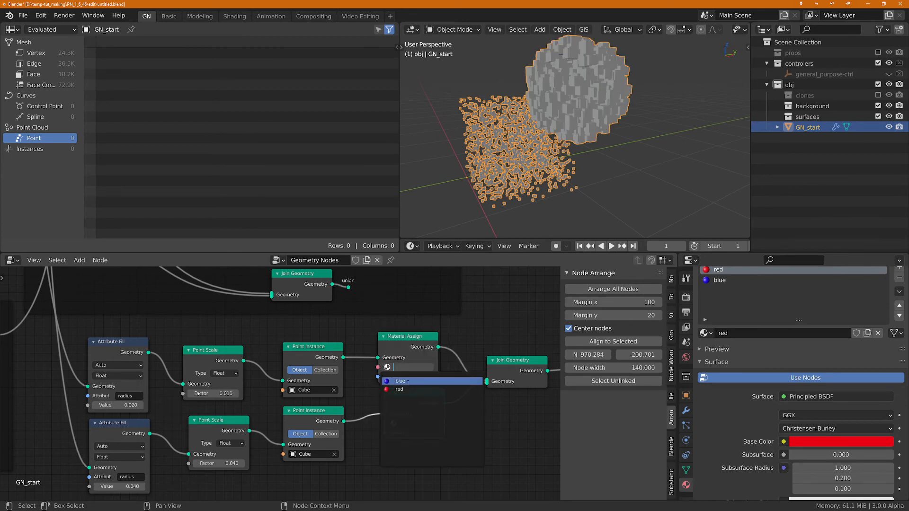
{"action": "left_click", "coordinate": [395, 376]}
{"action": "left_click", "coordinate": [394, 424]}
{"action": "left_click", "coordinate": [400, 342]}
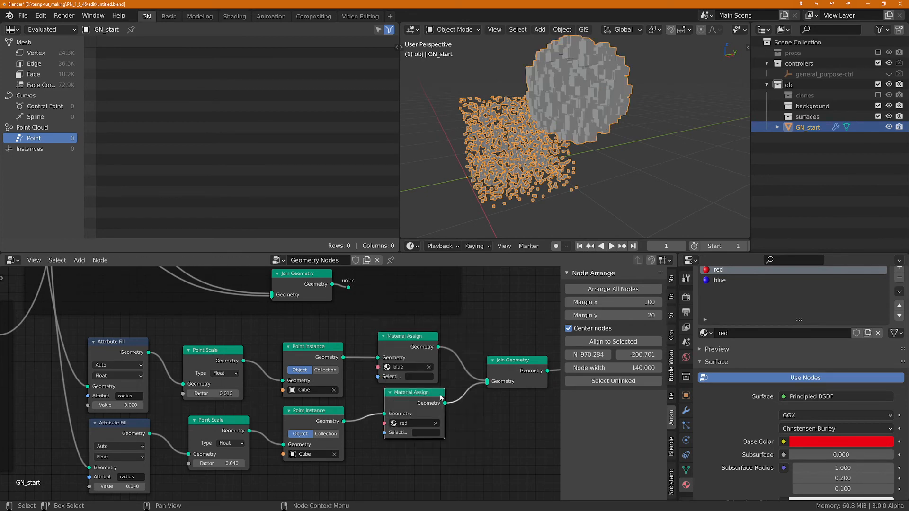
{"action": "left_click_drag", "start_coordinate": [418, 399], "coordinate": [407, 403]}
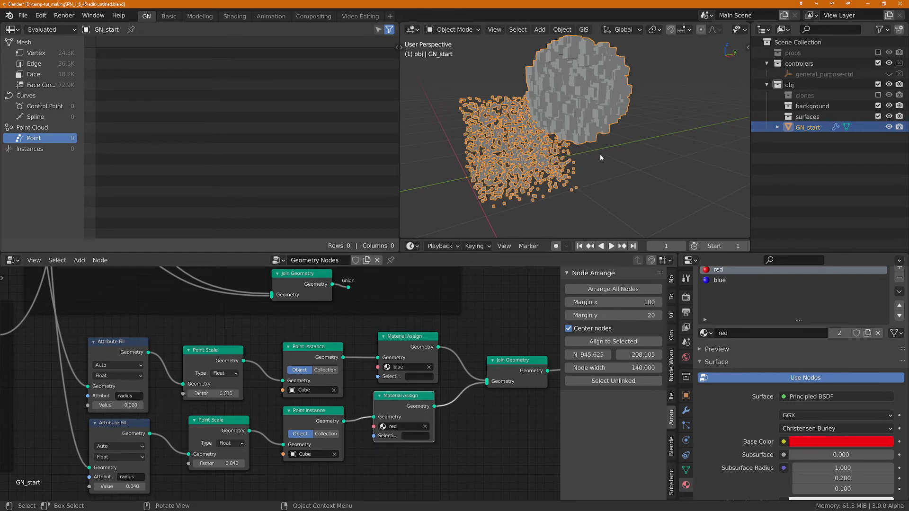
Step: Switch the 3D viewport to Material Preview shading and hide the overlays
{"action": "key", "text": "z"}
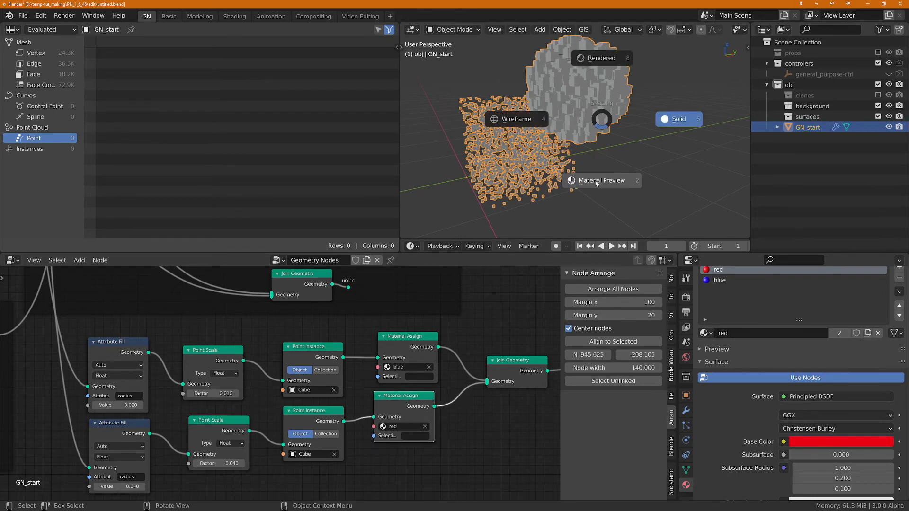
{"action": "left_click", "coordinate": [597, 182]}
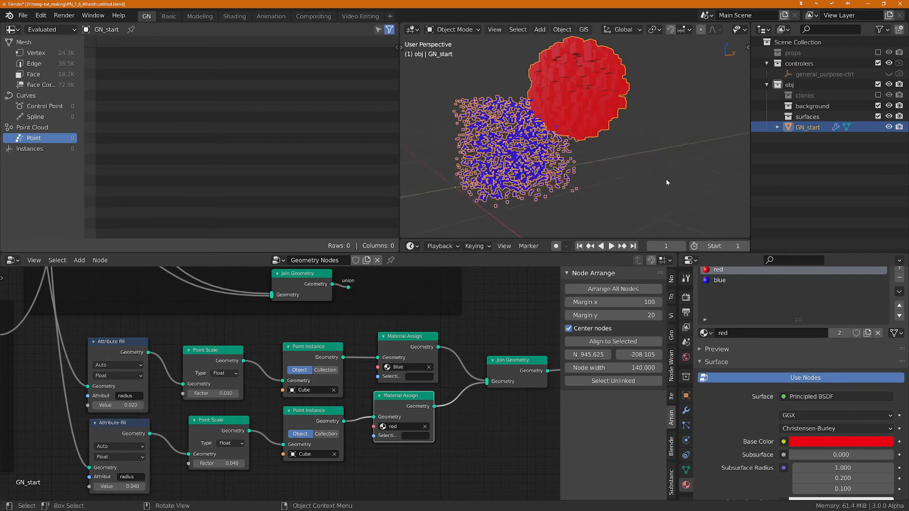
{"action": "scroll", "coordinate": [642, 29], "scroll_direction": "down", "scroll_amount": 5}
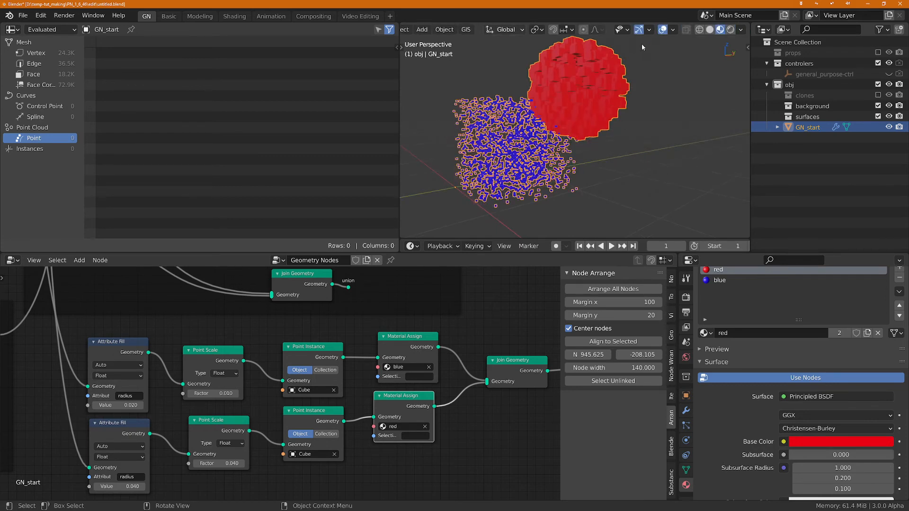
{"action": "left_click", "coordinate": [662, 30]}
{"action": "middle_click_drag", "start_coordinate": [647, 47], "coordinate": [609, 143]}
Step: Select all nodes of the two preview branches, from the Attribute Fill nodes through to Join Geometry
{"action": "scroll", "coordinate": [483, 432], "scroll_direction": "down", "scroll_amount": 1}
{"action": "scroll", "coordinate": [483, 433], "scroll_direction": "down", "scroll_amount": 1}
{"action": "middle_click_drag", "start_coordinate": [483, 433], "coordinate": [473, 448]}
{"action": "left_click_drag", "start_coordinate": [121, 362], "coordinate": [530, 499]}
{"action": "middle_click_drag", "start_coordinate": [446, 440], "coordinate": [436, 401]}
Step: Examine the finished group's geometry viewer frame, following its point scaling, object instancing, material coloring and switch nodes through to the group output
{"action": "scroll", "coordinate": [455, 413], "scroll_direction": "down", "scroll_amount": 1}
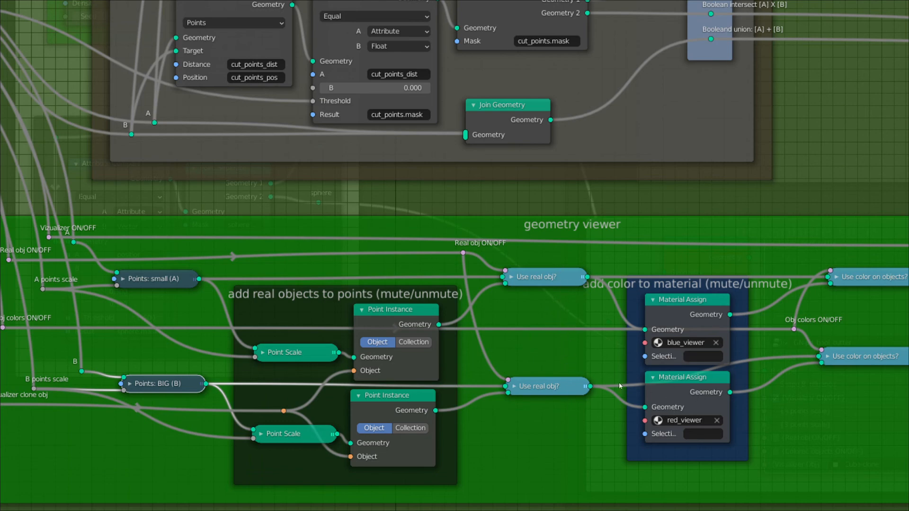
{"action": "scroll", "coordinate": [391, 363], "scroll_direction": "down", "scroll_amount": 2}
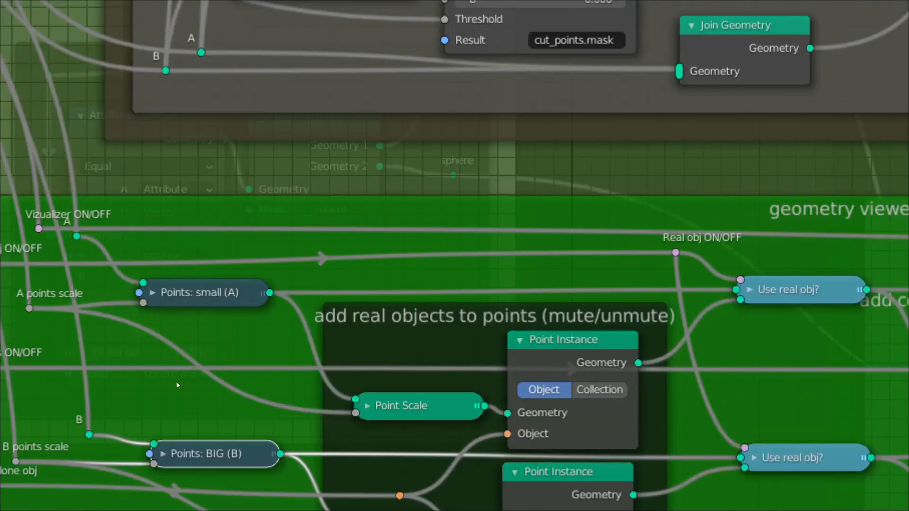
{"action": "scroll", "coordinate": [213, 415], "scroll_direction": "down", "scroll_amount": 2}
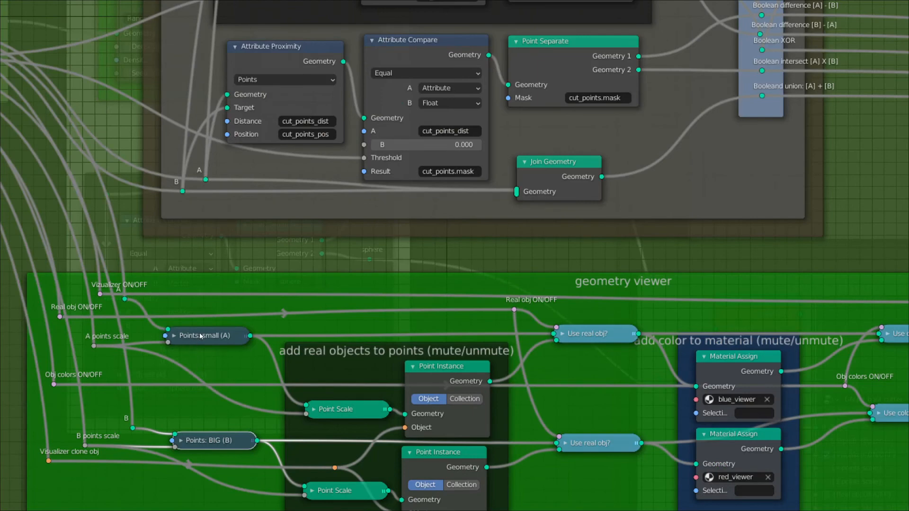
{"action": "scroll", "coordinate": [356, 443], "scroll_direction": "up", "scroll_amount": 5}
{"action": "middle_click_drag", "start_coordinate": [356, 442], "coordinate": [369, 341]}
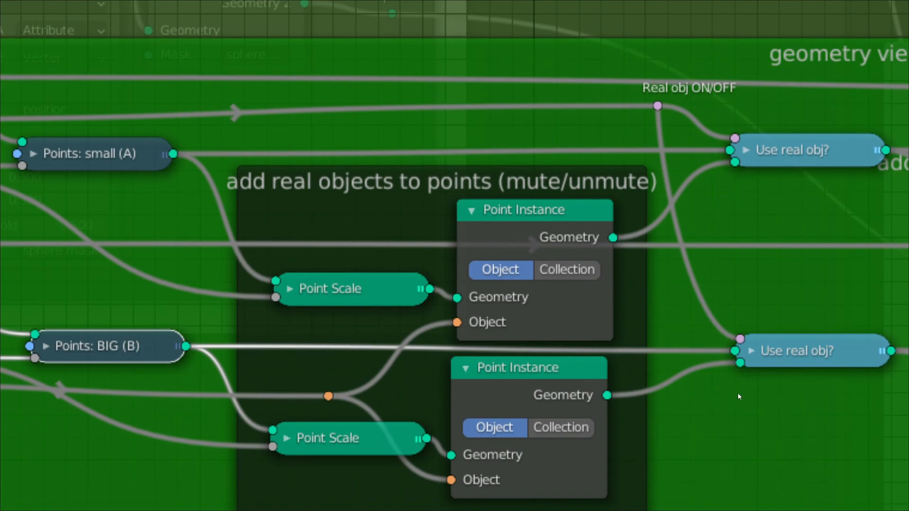
{"action": "scroll", "coordinate": [748, 301], "scroll_direction": "down", "scroll_amount": 3}
{"action": "middle_click_drag", "start_coordinate": [769, 290], "coordinate": [434, 330]}
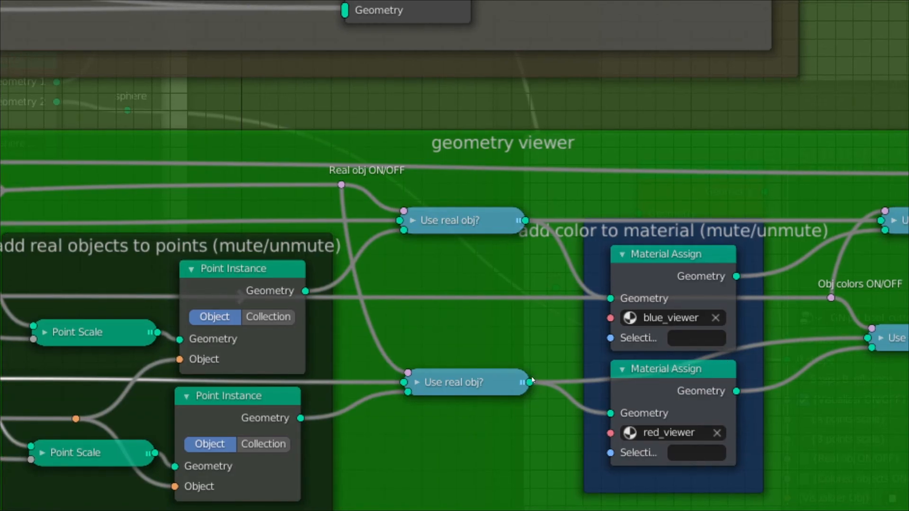
{"action": "middle_click_drag", "start_coordinate": [785, 421], "coordinate": [508, 418]}
{"action": "scroll", "coordinate": [513, 405], "scroll_direction": "down", "scroll_amount": 4}
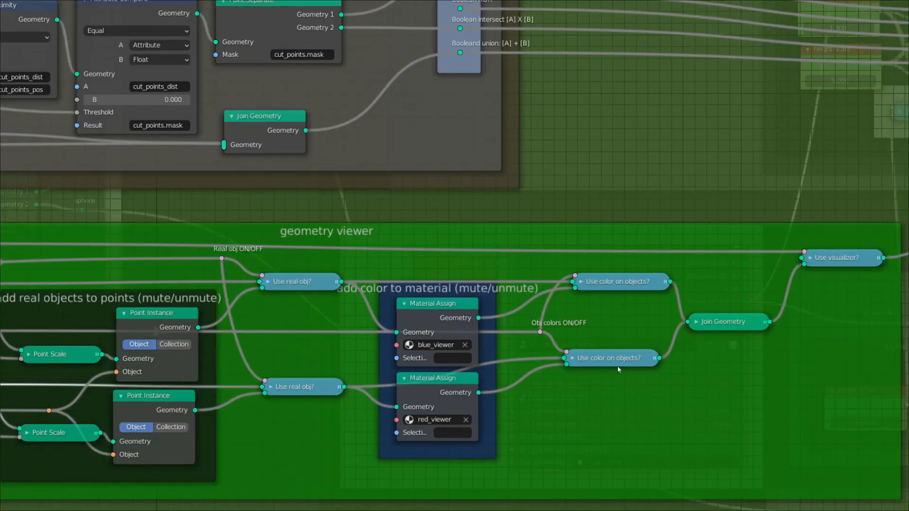
{"action": "scroll", "coordinate": [487, 396], "scroll_direction": "down", "scroll_amount": 1}
{"action": "scroll", "coordinate": [486, 395], "scroll_direction": "down", "scroll_amount": 2}
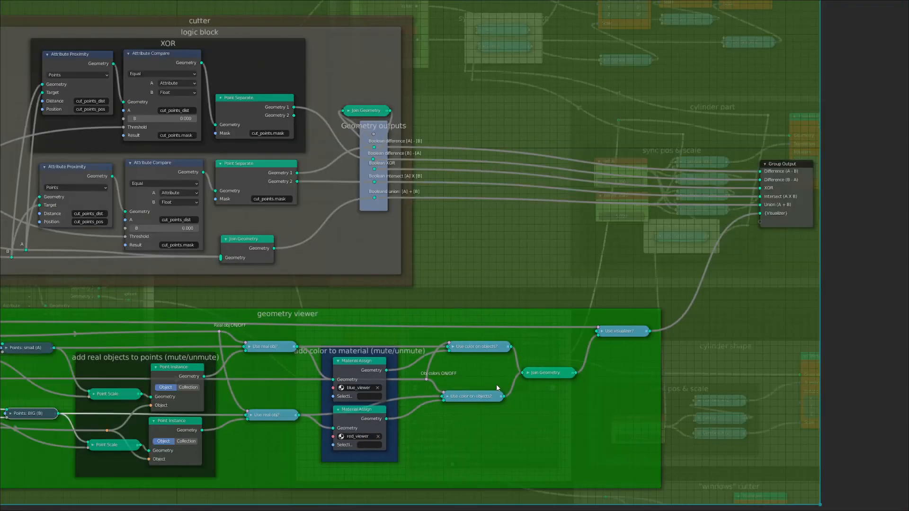
{"action": "scroll", "coordinate": [499, 384], "scroll_direction": "up", "scroll_amount": 4}
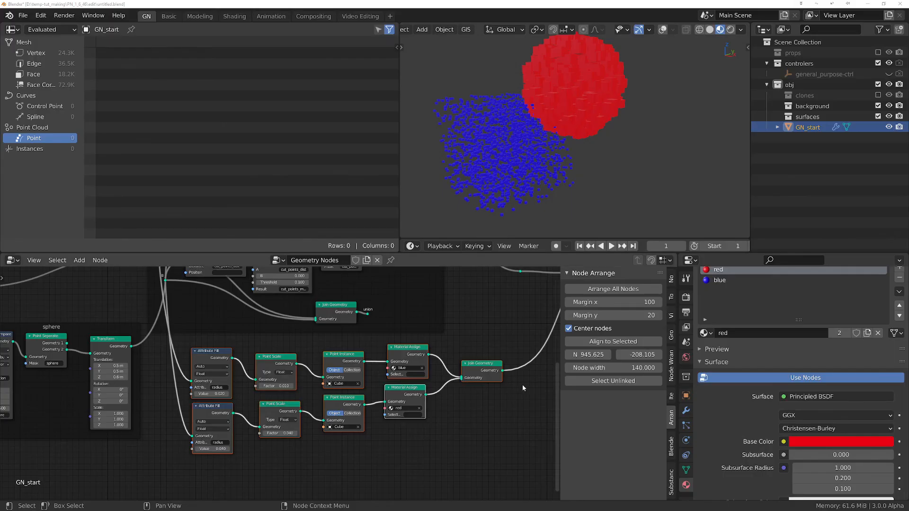
Step: Open the recent file GN_dp-sculpting_shape-PN_1_6_46-EI_2.blend
{"action": "left_click", "coordinate": [22, 15]}
{"action": "mouse_move", "coordinate": [51, 51]}
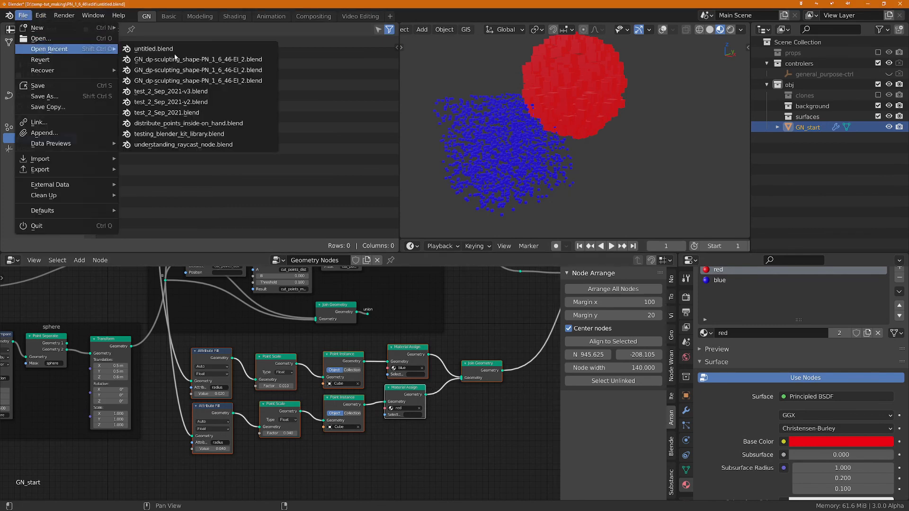
{"action": "left_click", "coordinate": [195, 58]}
{"action": "left_click", "coordinate": [475, 279]}
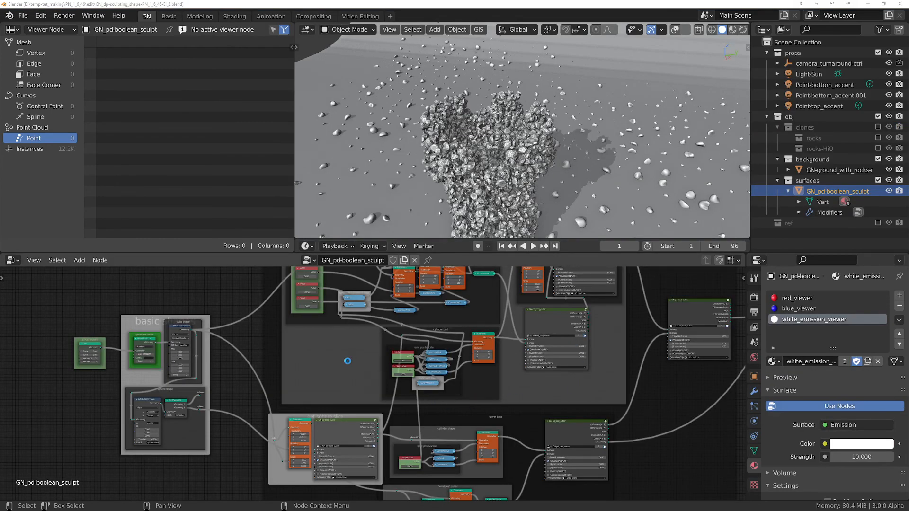
Step: Enter the GN-pd_bool_cutter group beside the cylinder part and maximize the node editor
{"action": "scroll", "coordinate": [349, 364], "scroll_direction": "up", "scroll_amount": 1}
{"action": "middle_click_drag", "start_coordinate": [283, 382], "coordinate": [238, 399]}
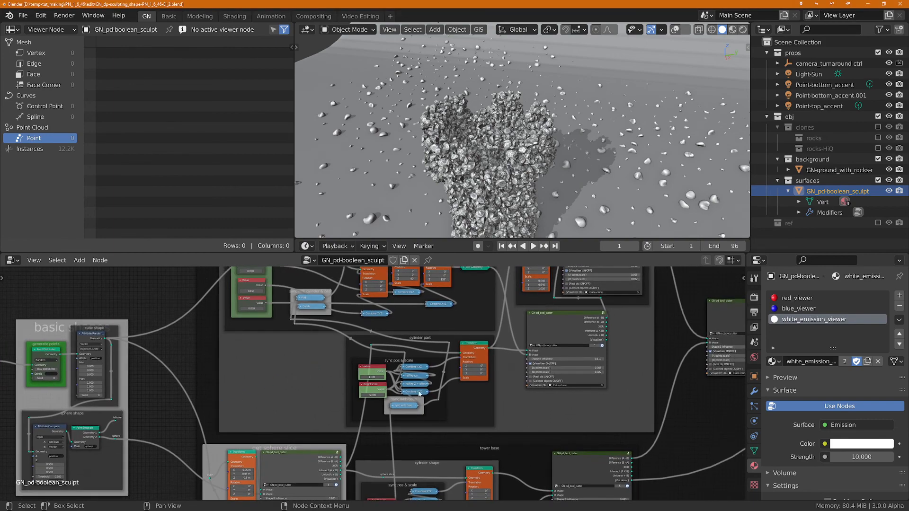
{"action": "scroll", "coordinate": [615, 412], "scroll_direction": "up", "scroll_amount": 1}
{"action": "middle_click_drag", "start_coordinate": [616, 411], "coordinate": [550, 463]}
{"action": "scroll", "coordinate": [554, 441], "scroll_direction": "up", "scroll_amount": 1}
{"action": "scroll", "coordinate": [468, 331], "scroll_direction": "up", "scroll_amount": 1}
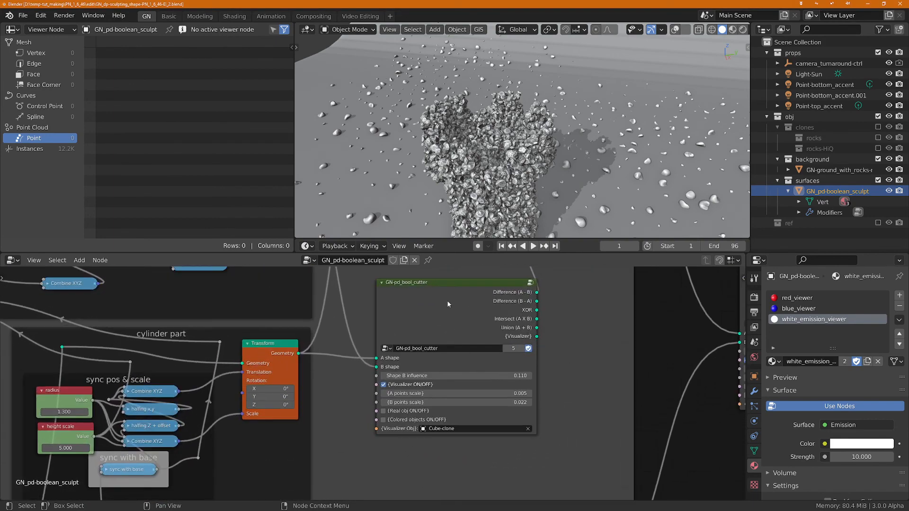
{"action": "left_click", "coordinate": [446, 297]}
{"action": "key", "text": "Tab"}
{"action": "key", "text": "ctrl+space"}
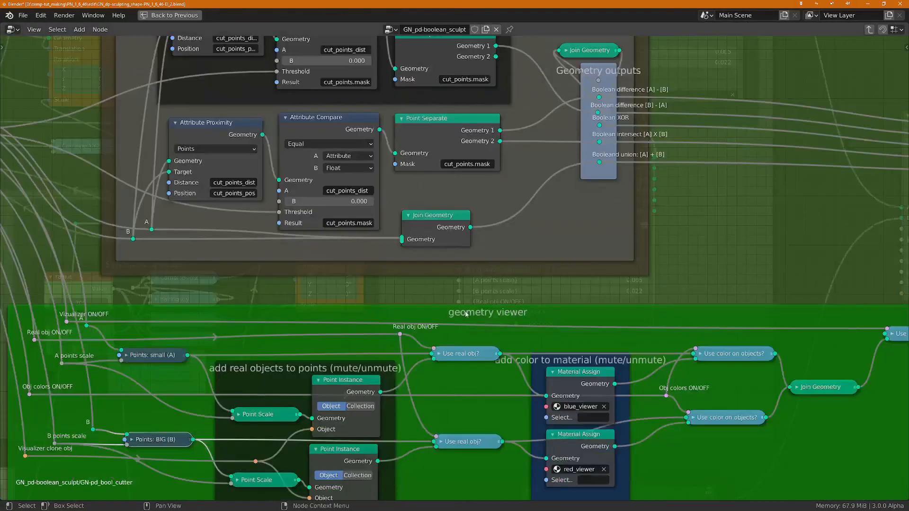
Step: Expand both "Use real obj?" and both "Use color on objects?" switch nodes, spacing the lower color switch below the upper one
{"action": "scroll", "coordinate": [319, 260], "scroll_direction": "down", "scroll_amount": 6}
{"action": "middle_click_drag", "start_coordinate": [464, 265], "coordinate": [476, 266]}
{"action": "scroll", "coordinate": [518, 286], "scroll_direction": "up", "scroll_amount": 4}
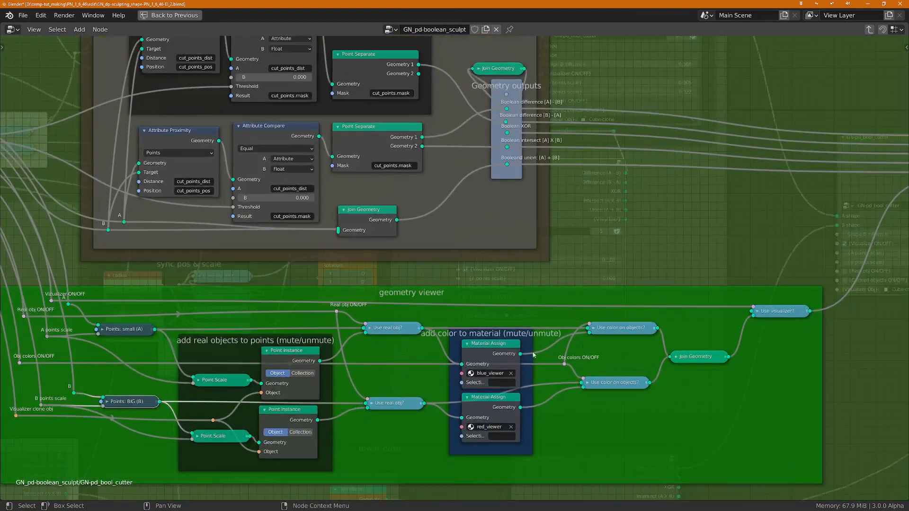
{"action": "scroll", "coordinate": [479, 357], "scroll_direction": "up", "scroll_amount": 1}
{"action": "scroll", "coordinate": [310, 411], "scroll_direction": "up", "scroll_amount": 1}
{"action": "left_click", "coordinate": [357, 318]}
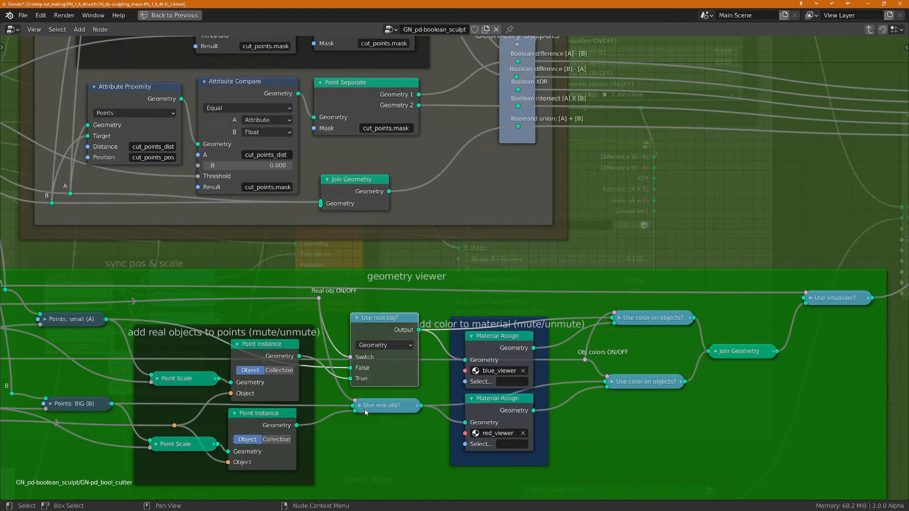
{"action": "left_click", "coordinate": [359, 406]}
{"action": "left_click", "coordinate": [618, 319]}
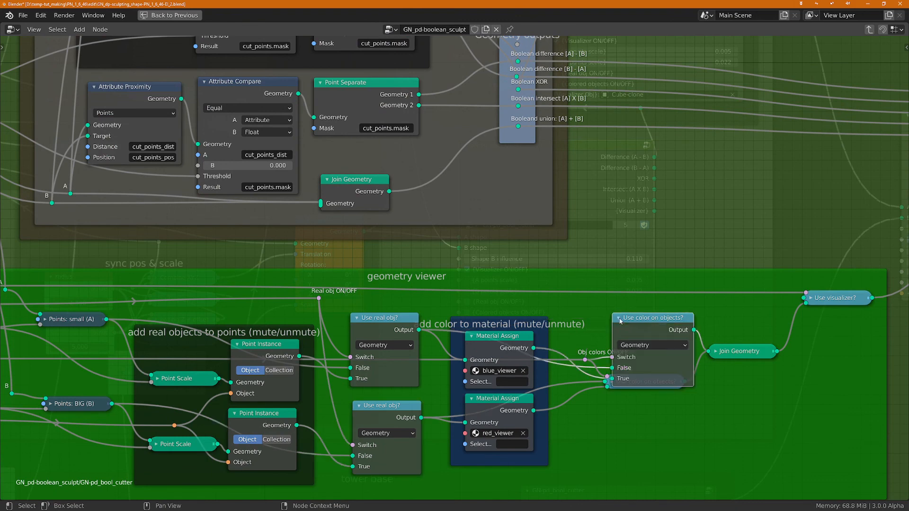
{"action": "left_click", "coordinate": [616, 382]}
{"action": "left_click_drag", "start_coordinate": [623, 370], "coordinate": [633, 399]}
Step: Expand the "Points: small (A)" and "Points: BIG (B)" nodes and adjust the position of the BIG one
{"action": "left_click", "coordinate": [47, 321]}
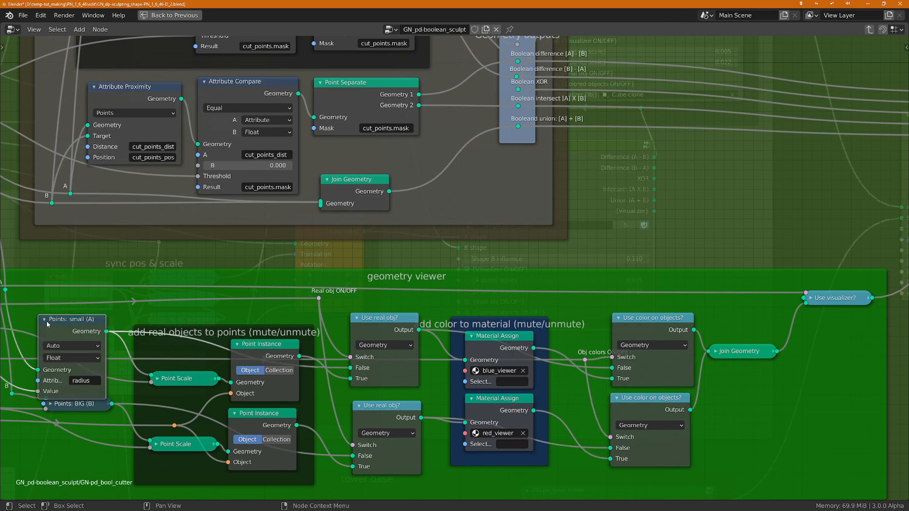
{"action": "left_click", "coordinate": [72, 405]}
{"action": "left_click", "coordinate": [50, 404]}
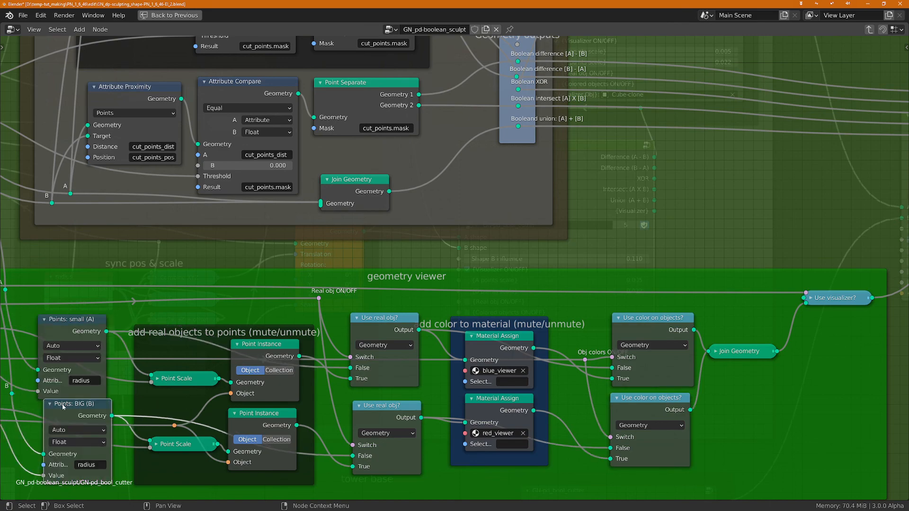
{"action": "left_click_drag", "start_coordinate": [63, 407], "coordinate": [67, 413]}
Step: Review the cutter and geometry viewer frames, and leave the GN-pd_bool_cutter group for the main node tree
{"action": "scroll", "coordinate": [134, 409], "scroll_direction": "down", "scroll_amount": 1}
{"action": "middle_click_drag", "start_coordinate": [135, 409], "coordinate": [258, 378]}
{"action": "scroll", "coordinate": [249, 382], "scroll_direction": "down", "scroll_amount": 1}
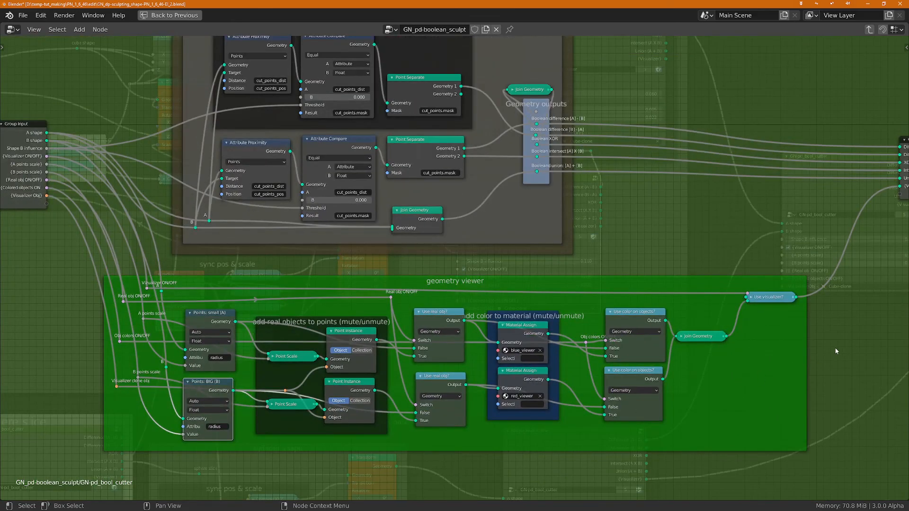
{"action": "middle_click_drag", "start_coordinate": [835, 352], "coordinate": [817, 370]}
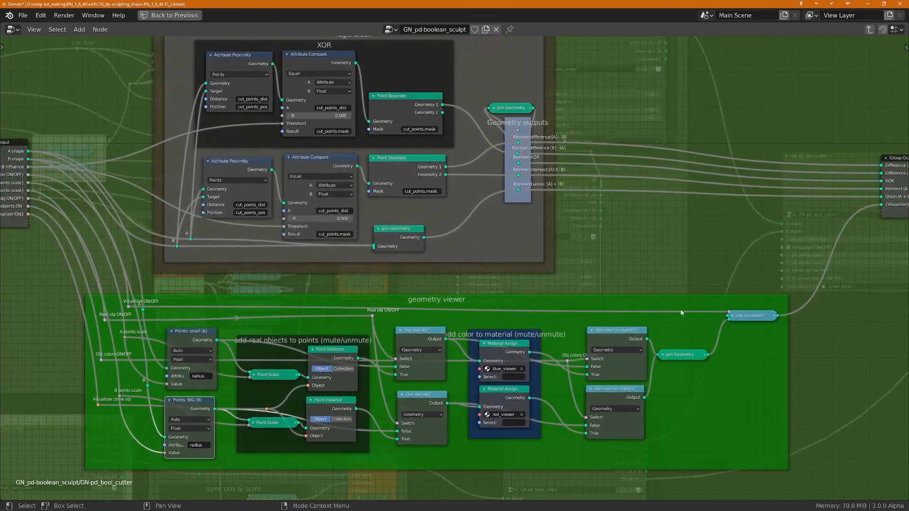
{"action": "scroll", "coordinate": [480, 282], "scroll_direction": "down", "scroll_amount": 1}
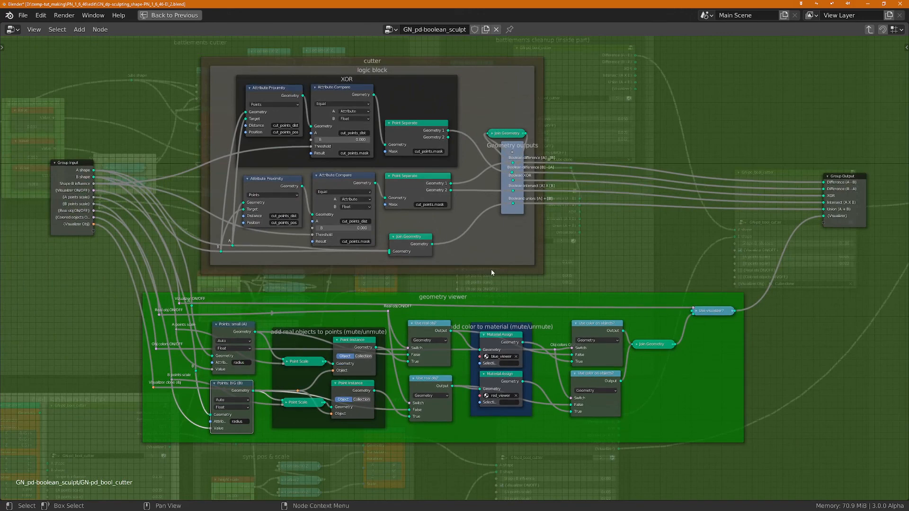
{"action": "key", "text": "ctrl+Tab"}
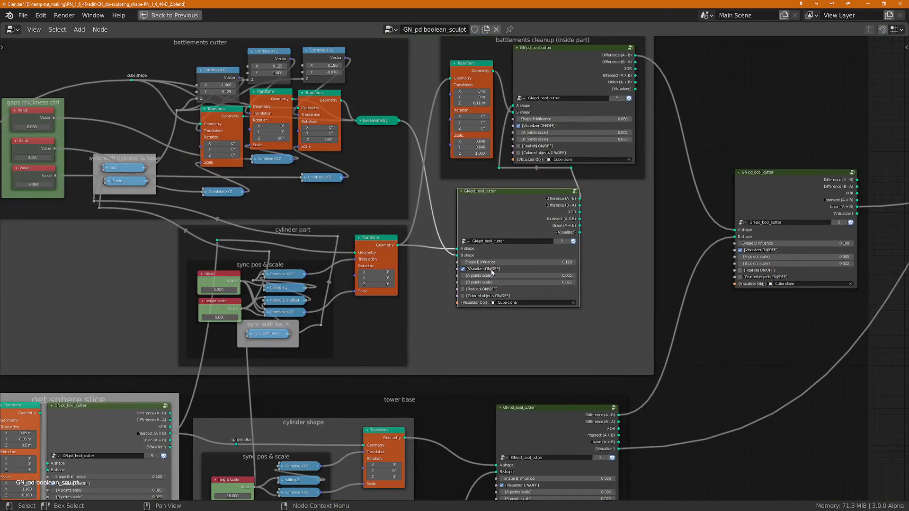